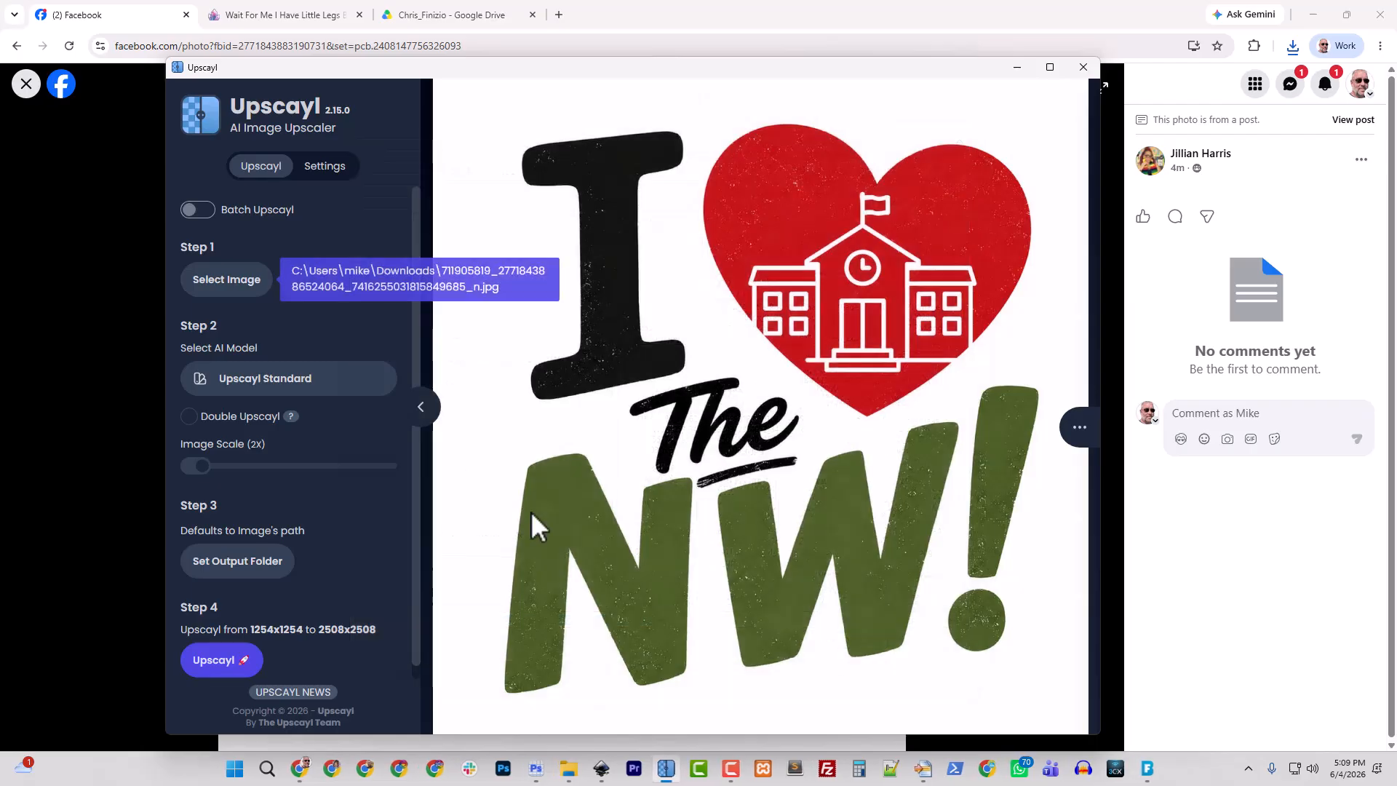
Upscale the selected image at a 5X image scale with the Upscayl Standard model
{"action": "left_click_drag", "start_coordinate": [205, 467], "coordinate": [229, 473]}
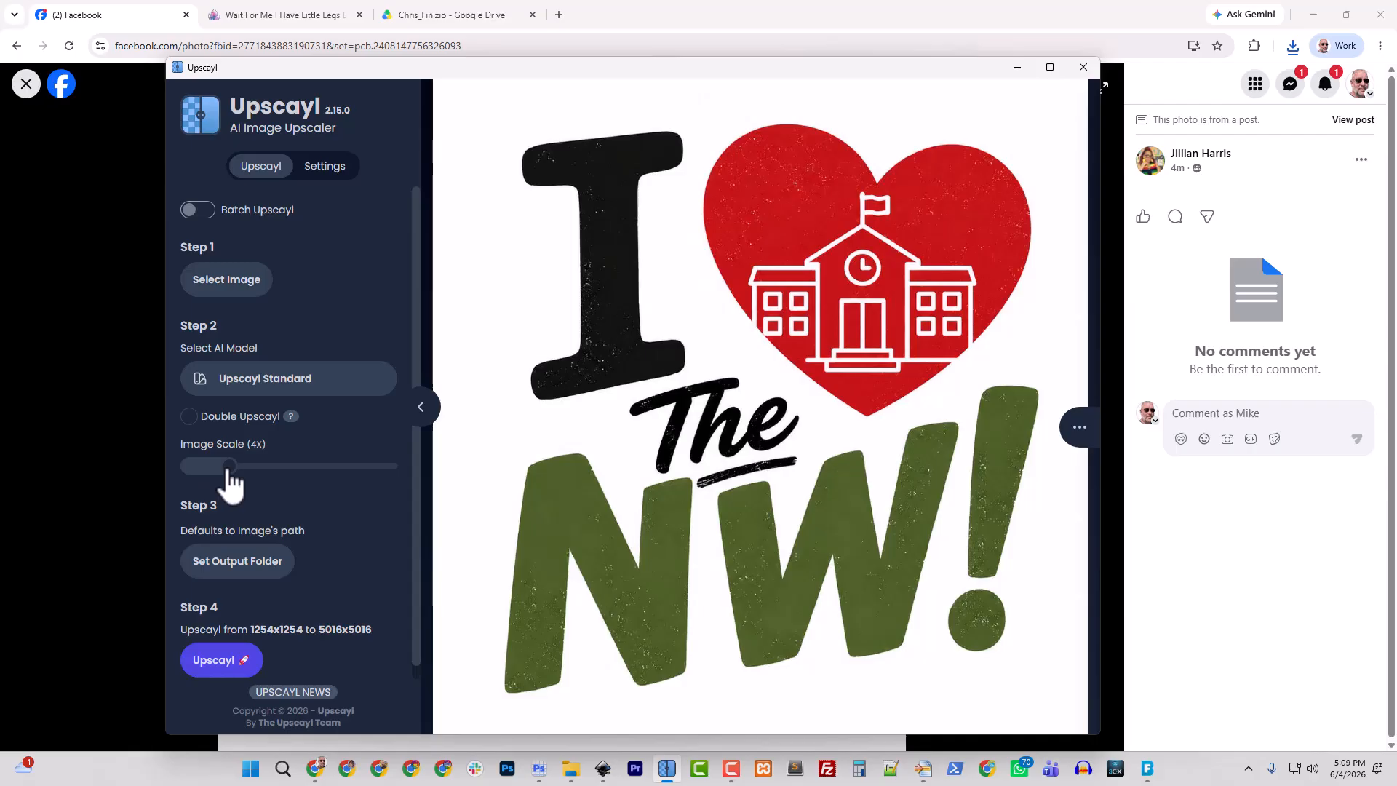
{"action": "left_click_drag", "start_coordinate": [240, 469], "coordinate": [244, 470]}
{"action": "left_click", "coordinate": [221, 663]}
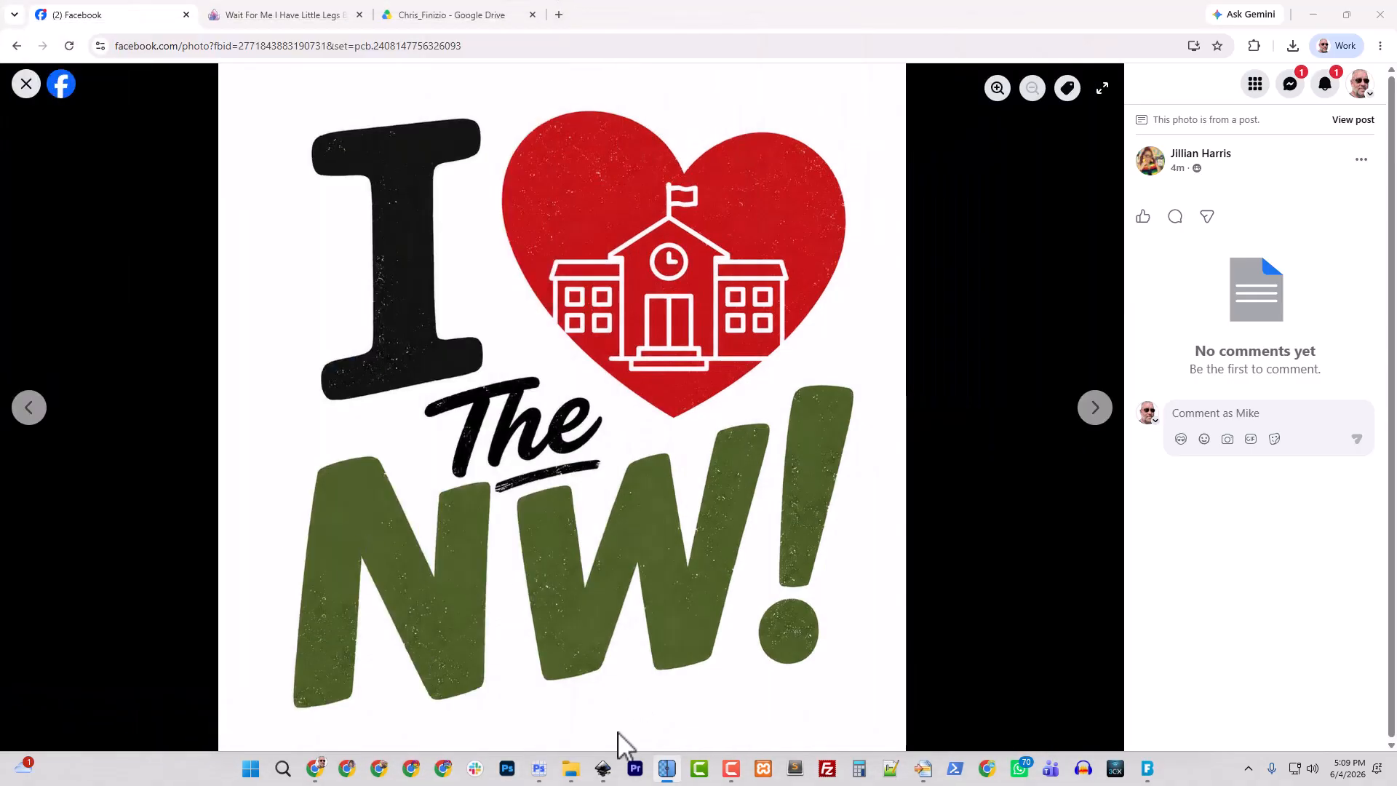
Open the upscaled 5x "I heart The NW!" PNG from the Downloads folder in Adobe Photoshop 2026
{"action": "left_click_drag", "start_coordinate": [0, 164], "coordinate": [1146, 160]}
{"action": "left_click", "coordinate": [410, 323]}
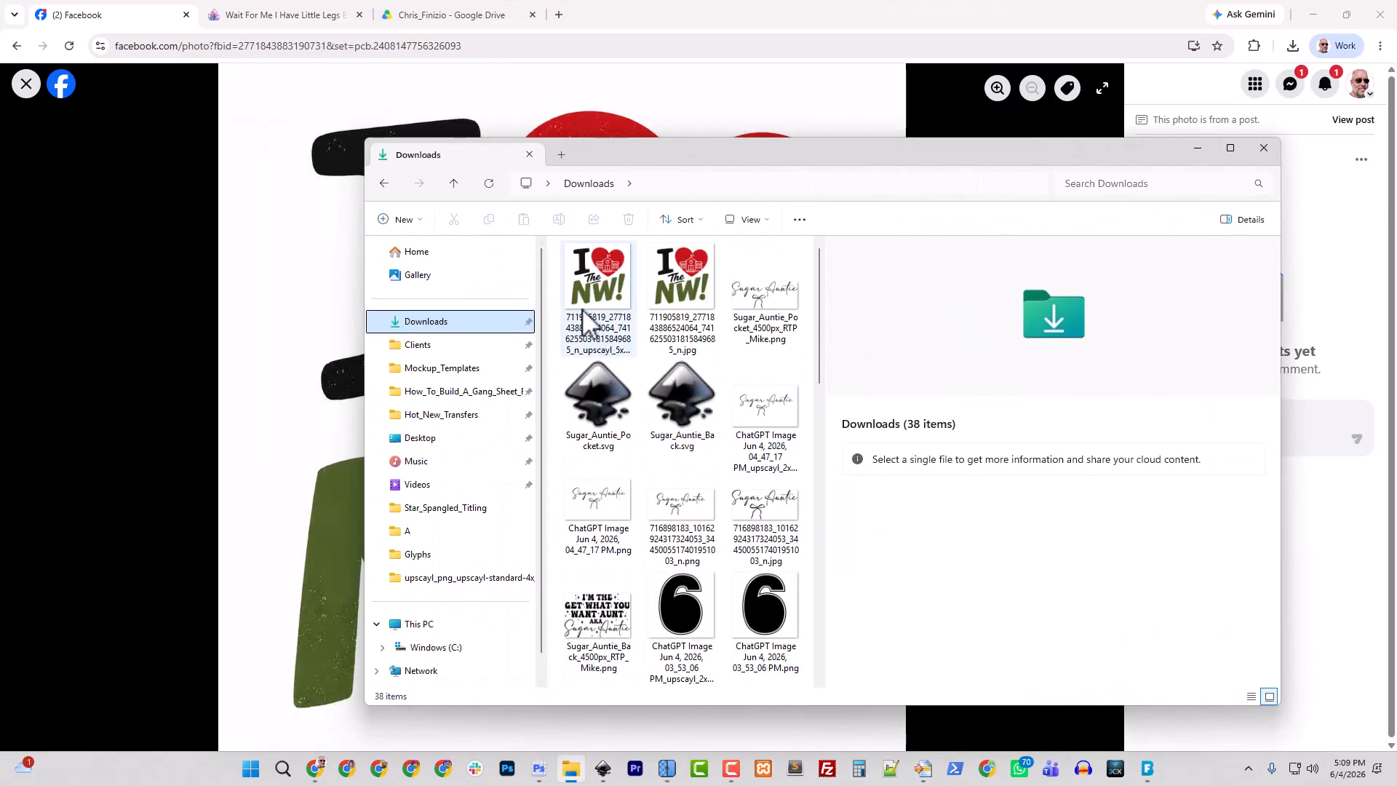
{"action": "right_click", "coordinate": [593, 324]}
{"action": "mouse_move", "coordinate": [677, 148]}
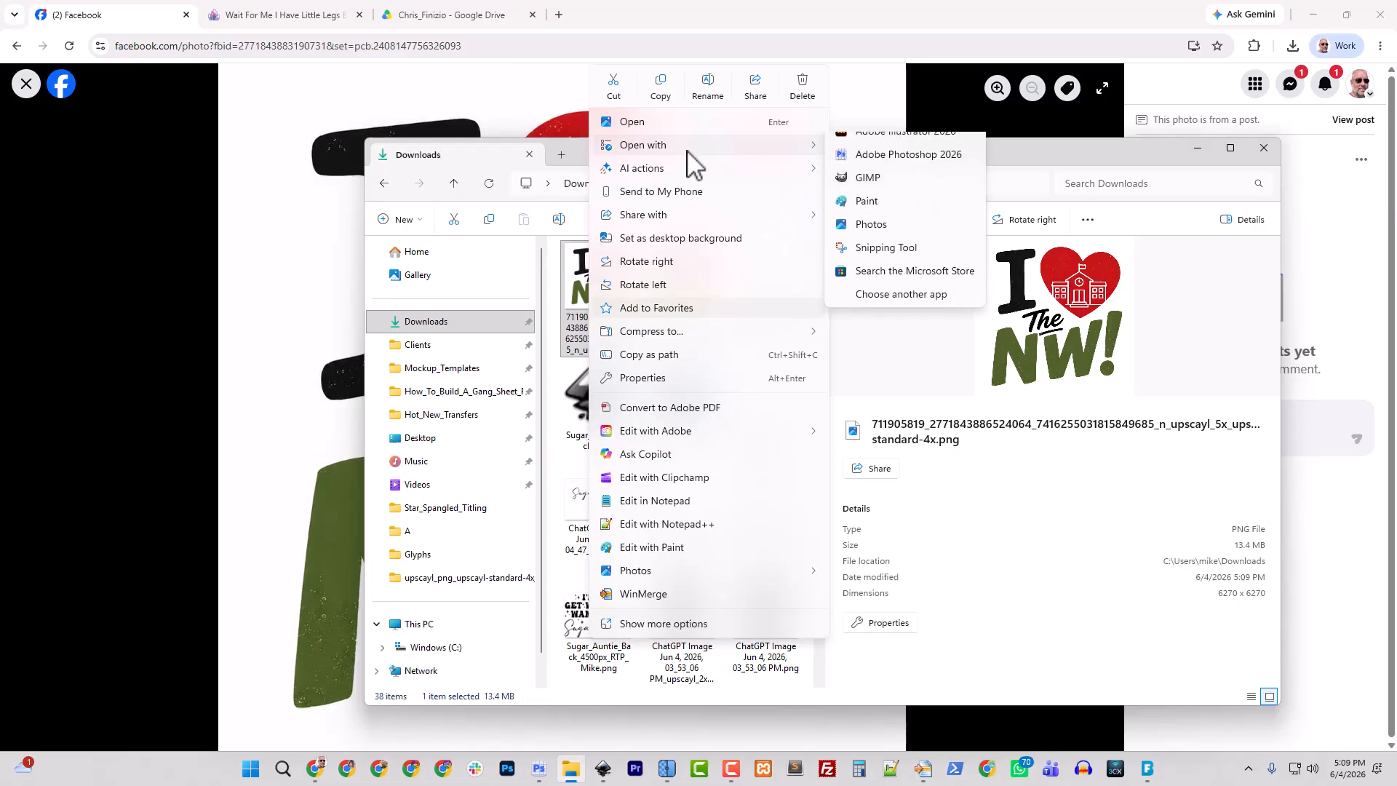
{"action": "left_click", "coordinate": [882, 176]}
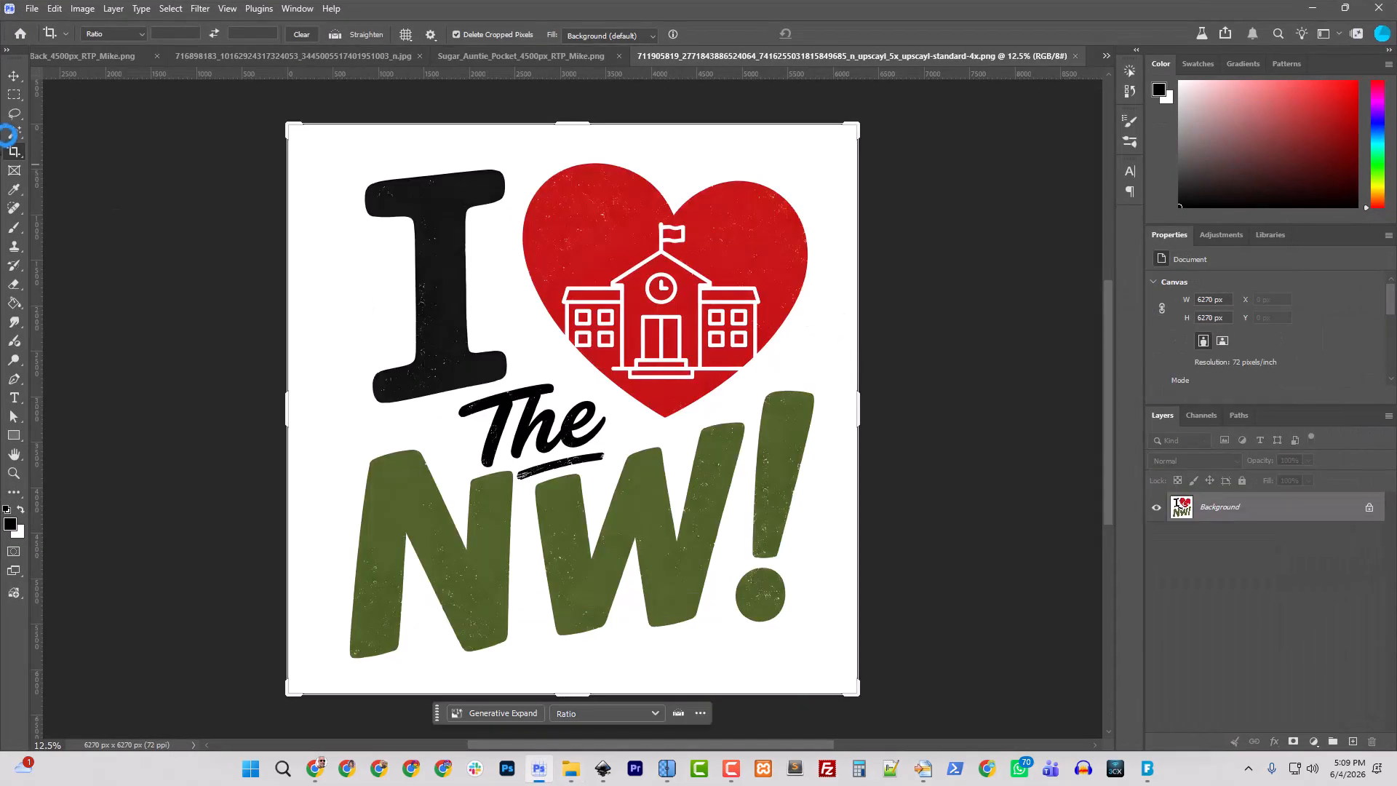
Select the black letter "I" with the Magic Wand at a tolerance of 60
{"action": "left_click", "coordinate": [14, 132]}
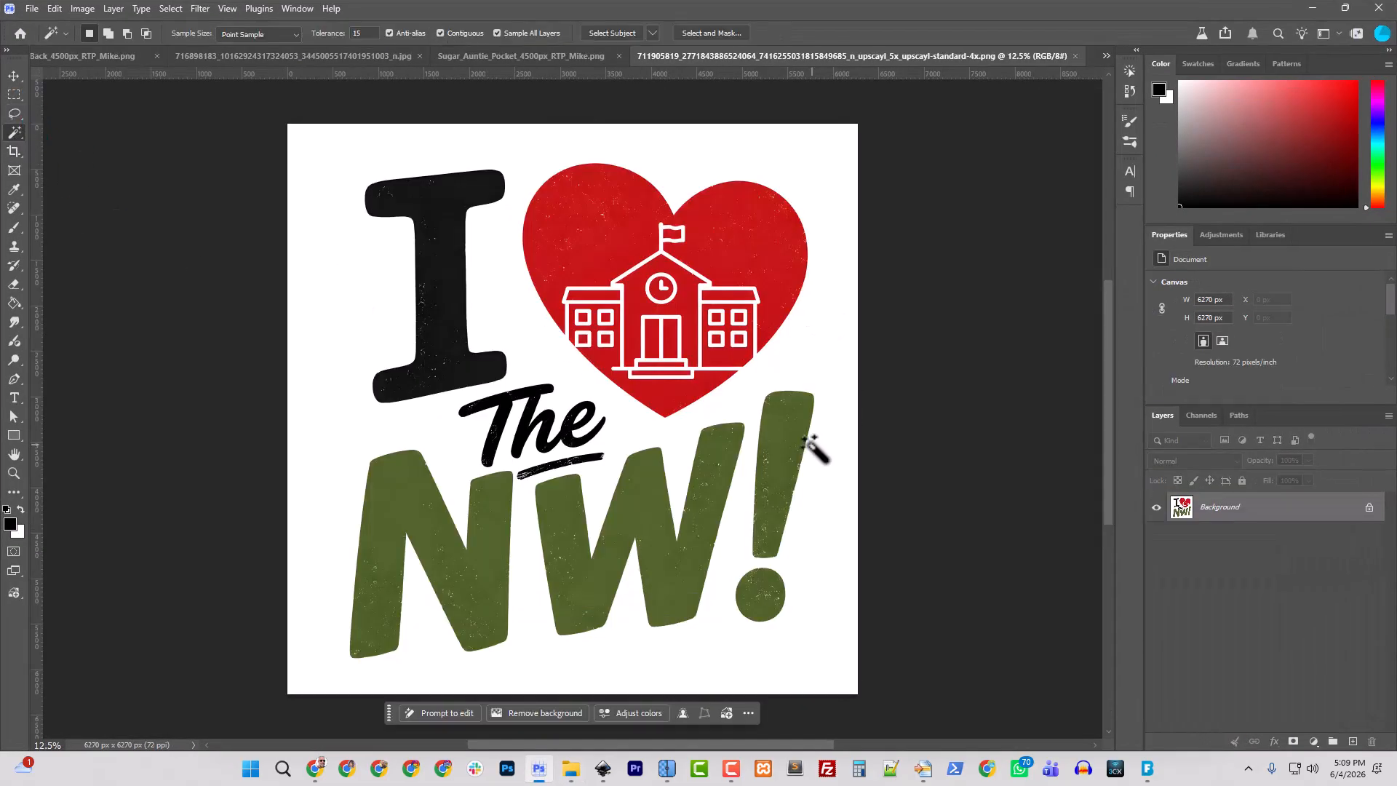
{"action": "key", "text": "ctrl+plus"}
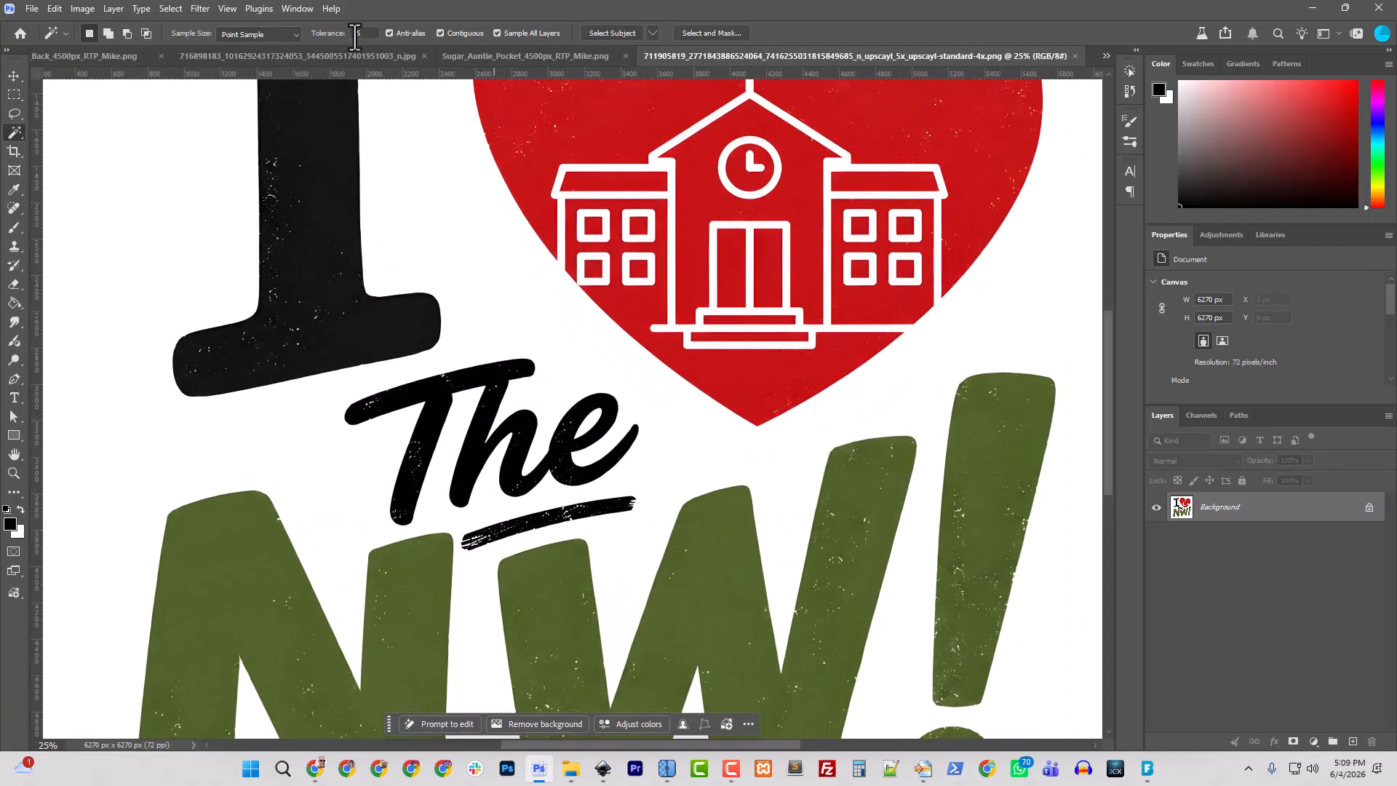
{"action": "type", "text": "60"}
{"action": "left_click", "coordinate": [331, 154]}
Add the black word "The" and the brush stroke beneath it to the selection
{"action": "scroll", "coordinate": [328, 342], "scroll_direction": "up", "scroll_amount": 2}
{"action": "scroll", "coordinate": [331, 348], "scroll_direction": "up", "scroll_amount": 3}
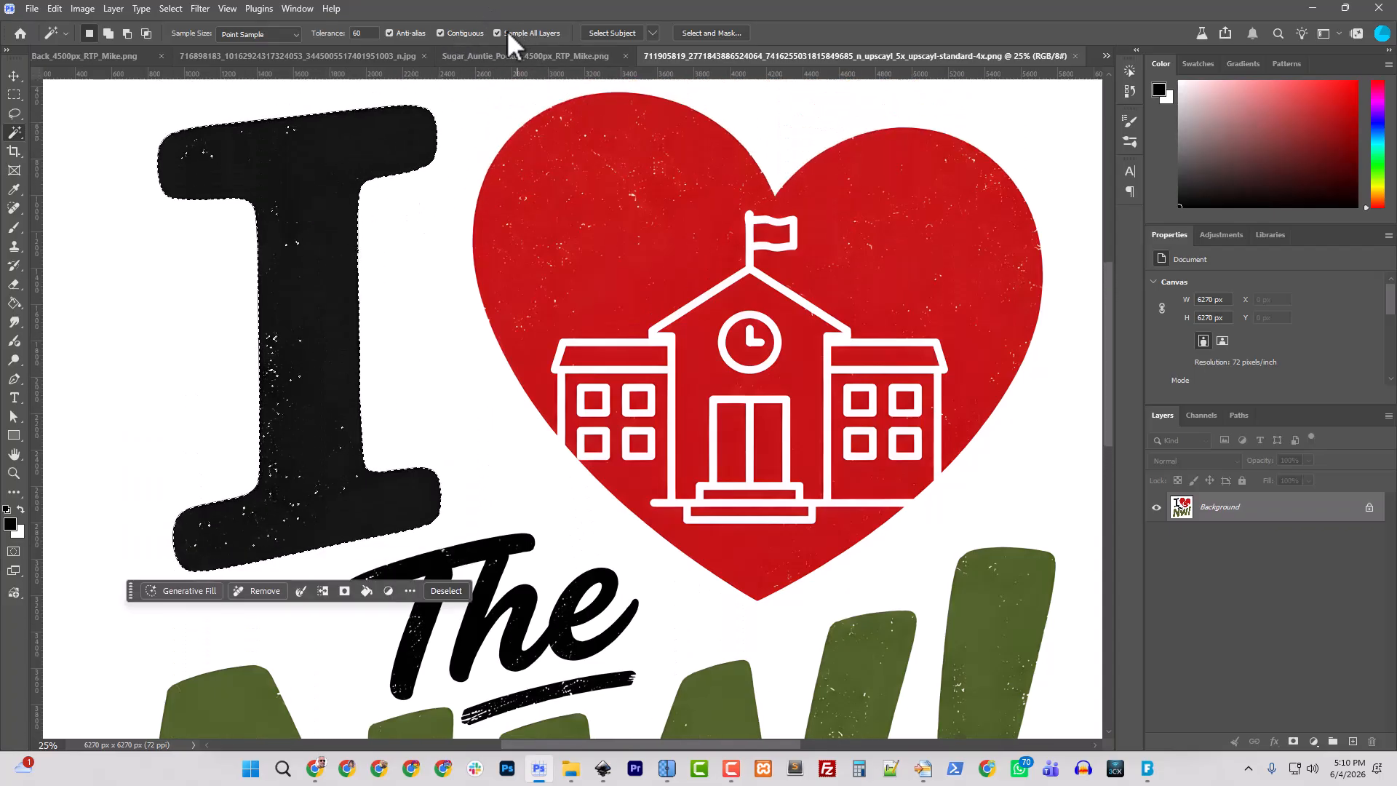
{"action": "scroll", "coordinate": [375, 575], "scroll_direction": "down", "scroll_amount": 2}
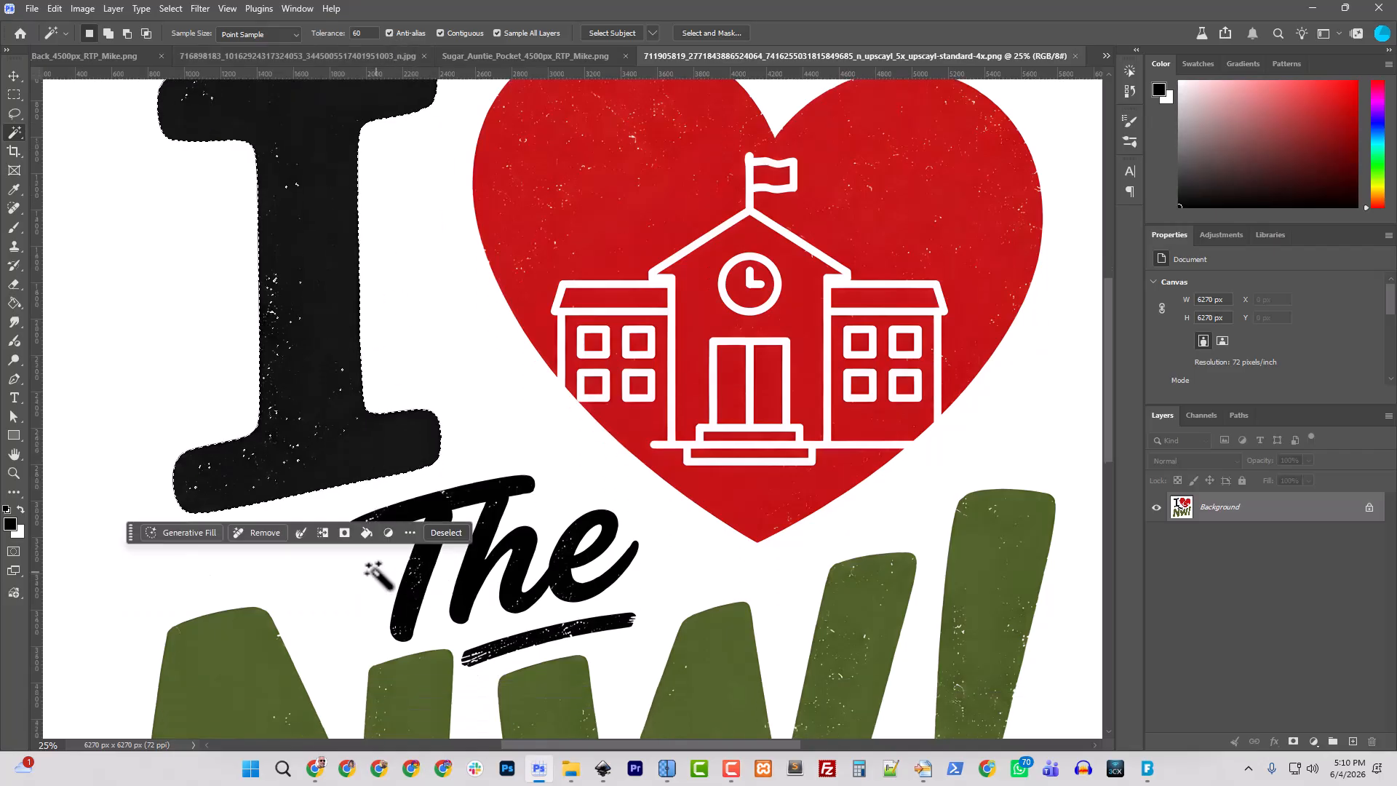
{"action": "scroll", "coordinate": [373, 575], "scroll_direction": "down", "scroll_amount": 2}
{"action": "left_click", "coordinate": [428, 448], "text": "shift"}
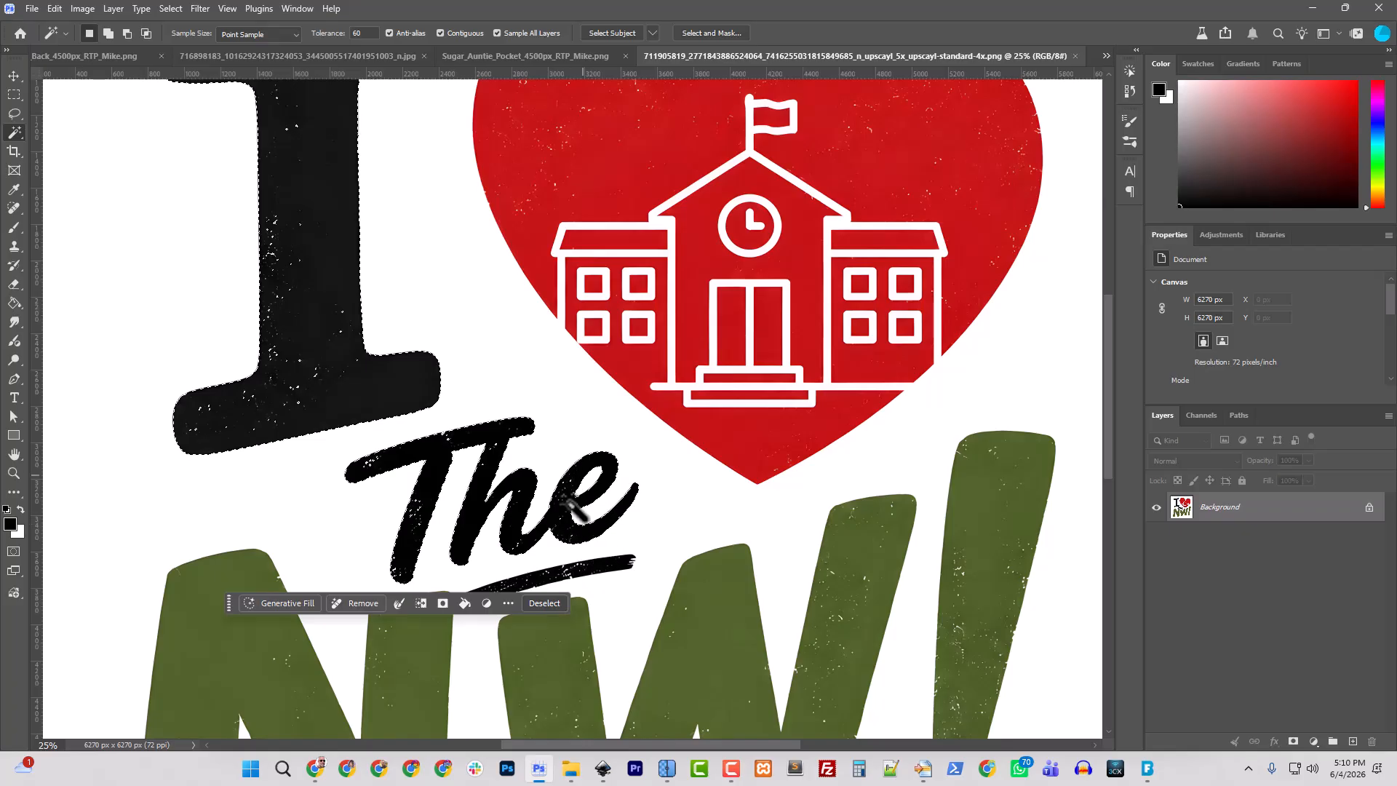
{"action": "scroll", "coordinate": [566, 538], "scroll_direction": "down", "scroll_amount": 2}
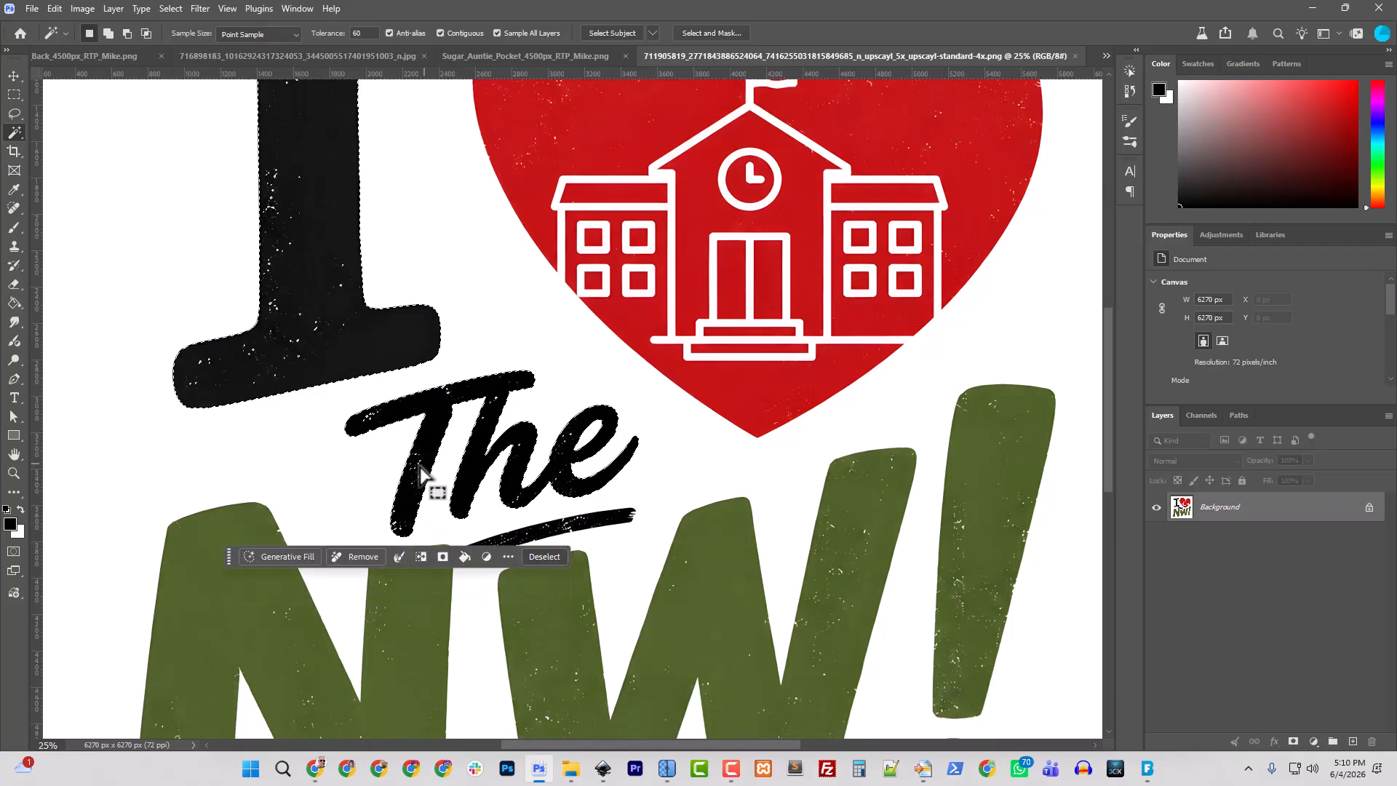
{"action": "left_click", "coordinate": [585, 523], "text": "shift"}
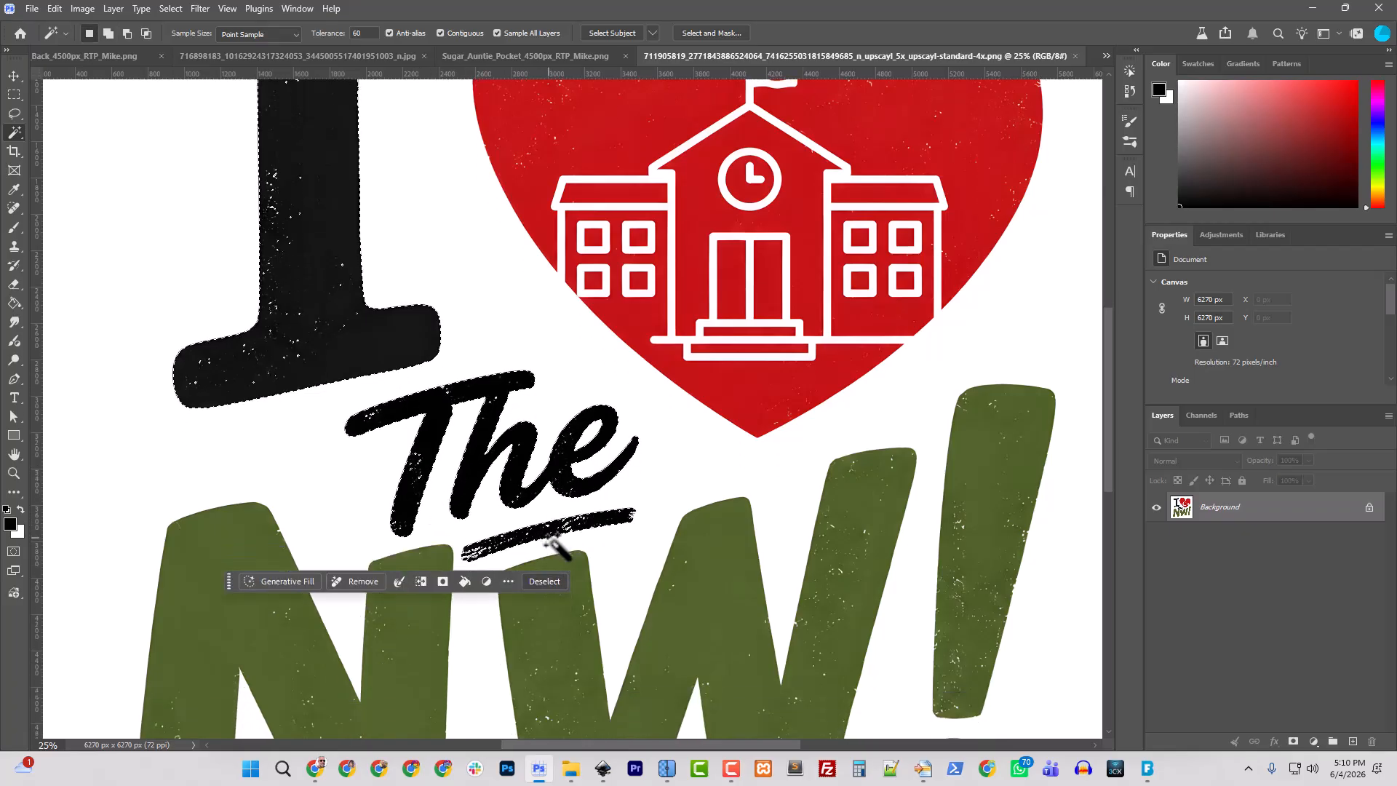
{"action": "scroll", "coordinate": [595, 551], "scroll_direction": "down", "scroll_amount": 3}
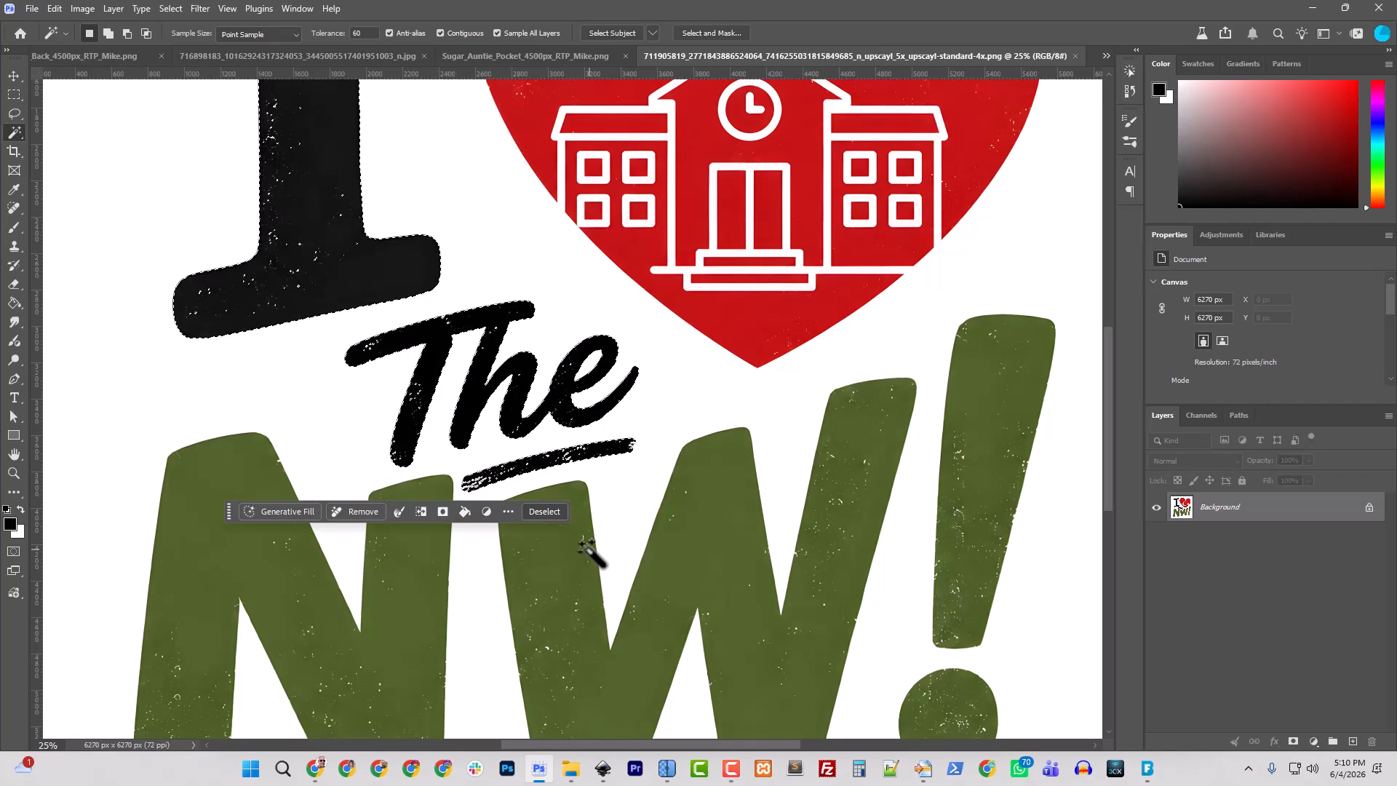
Copy the selected black lettering to a new layer and hide the Background layer
{"action": "key", "text": "ctrl+j"}
{"action": "left_click", "coordinate": [1155, 538]}
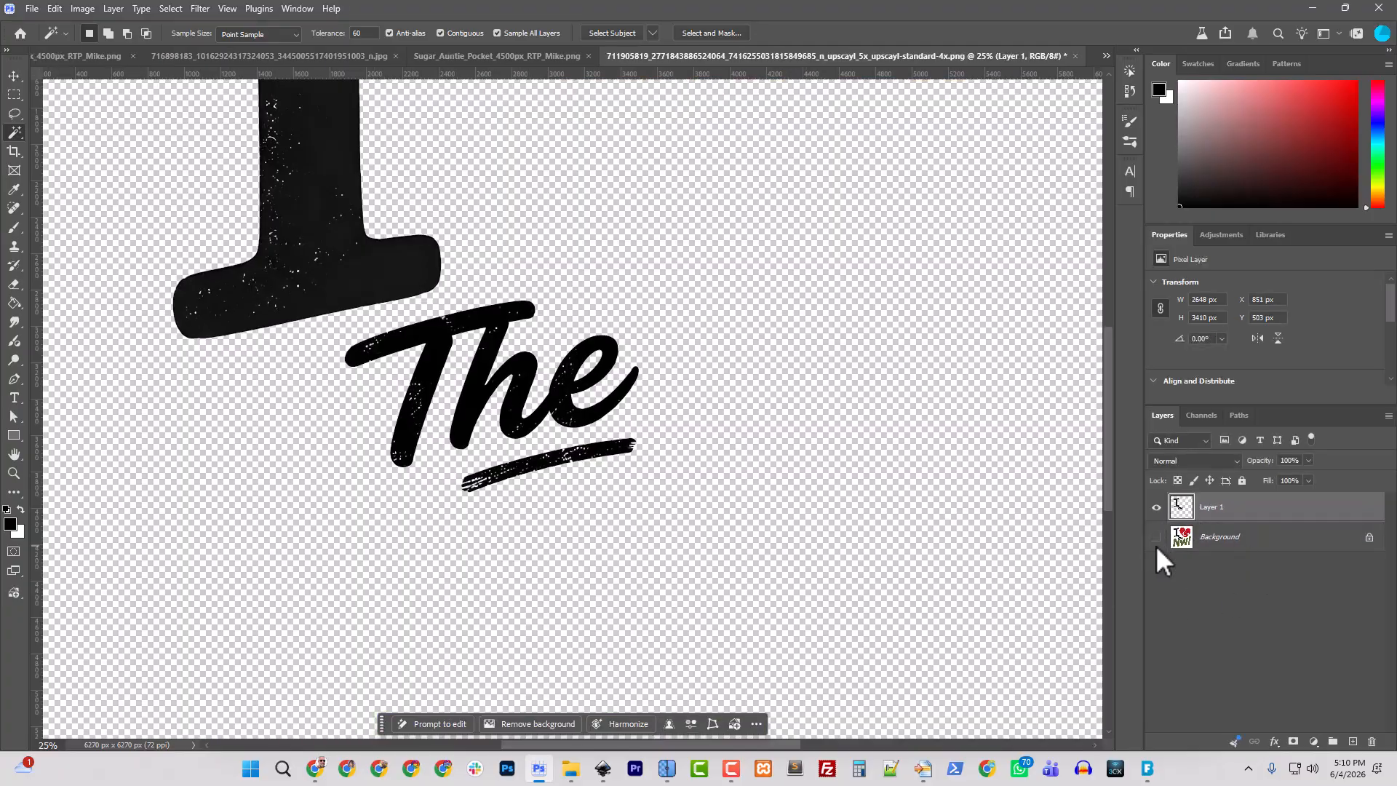
{"action": "key", "text": "ctrl+minus"}
{"action": "key", "text": "ctrl+minus"}
{"action": "key", "text": "ctrl+minus"}
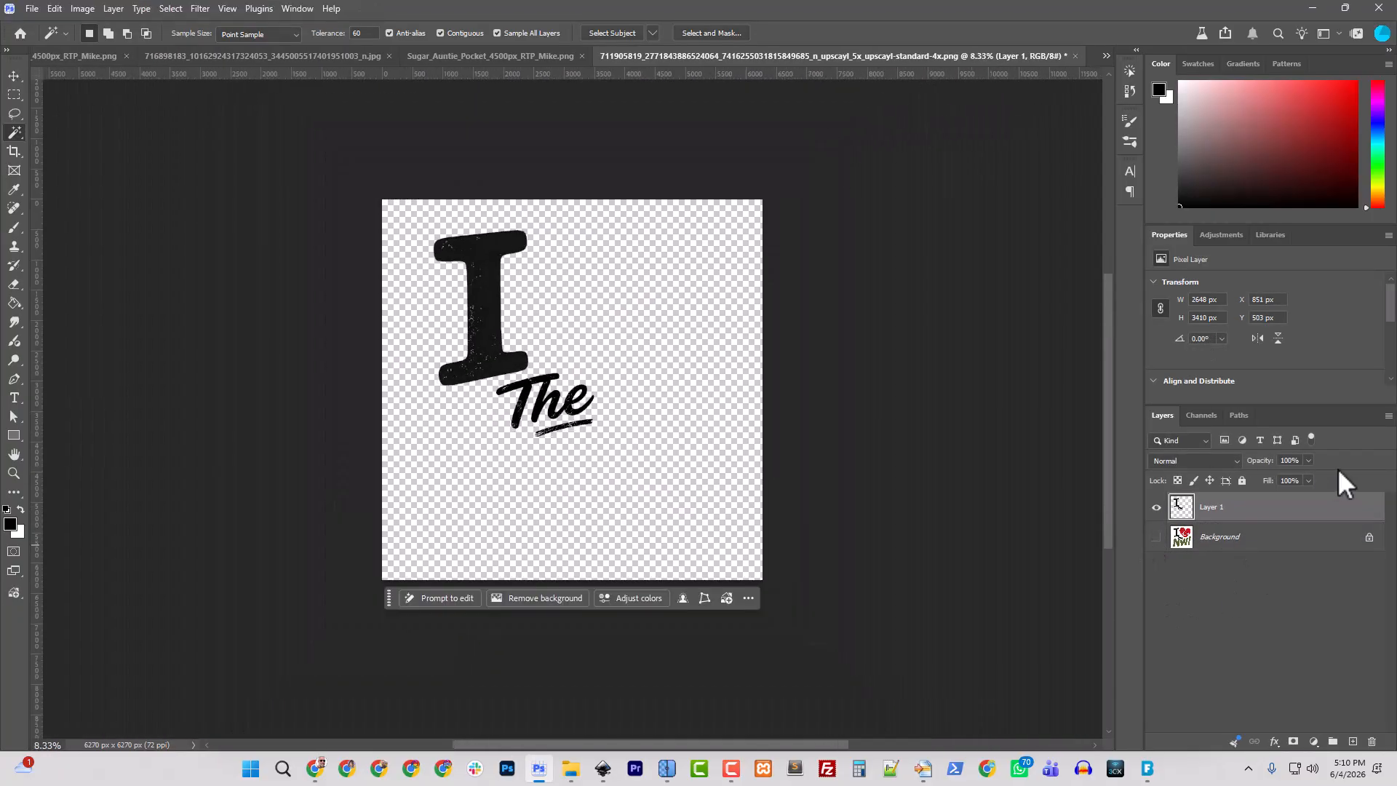
Apply a Color Overlay of pure black 000000 to the black lettering layer
{"action": "right_click", "coordinate": [1205, 514]}
{"action": "left_click", "coordinate": [1248, 317]}
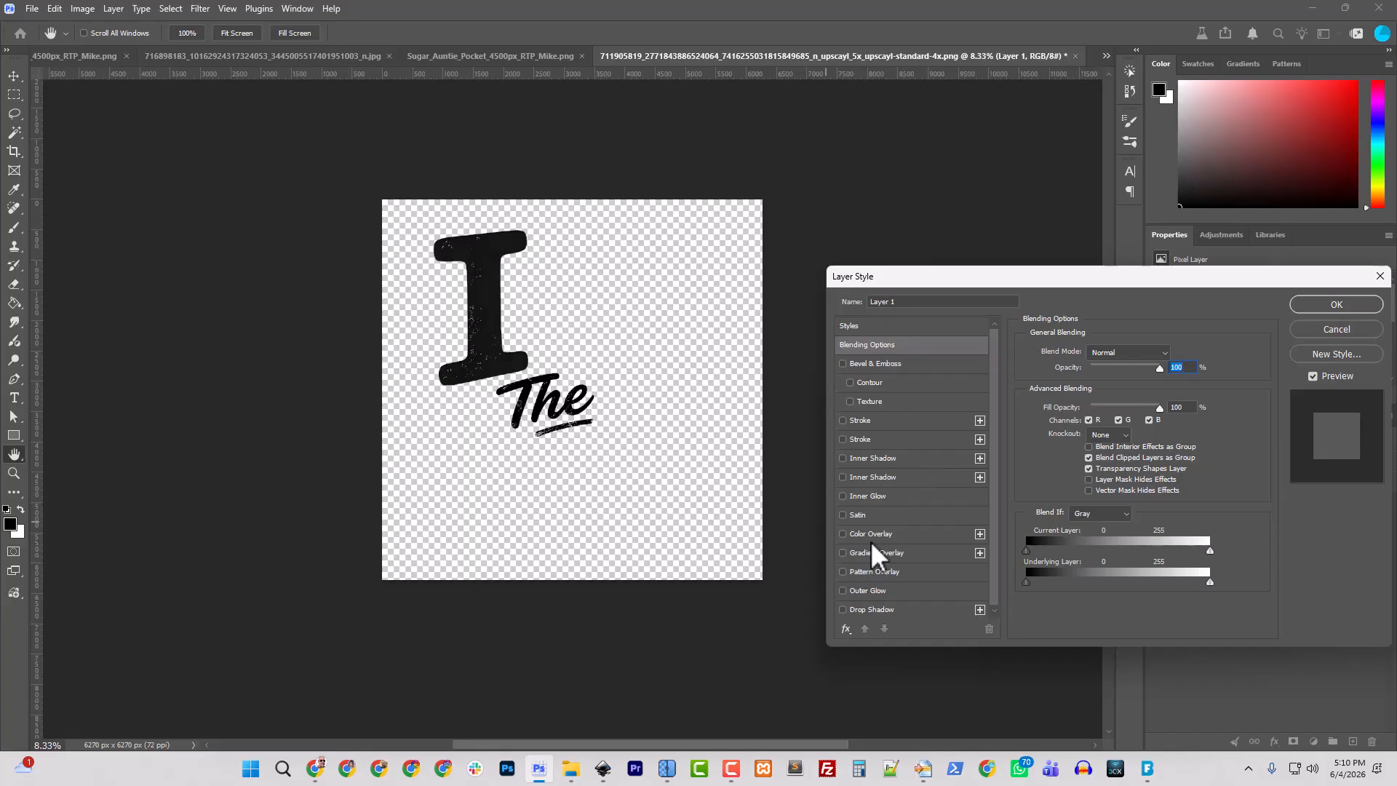
{"action": "scroll", "coordinate": [874, 552], "scroll_direction": "down", "scroll_amount": 1}
{"action": "left_click", "coordinate": [890, 528]}
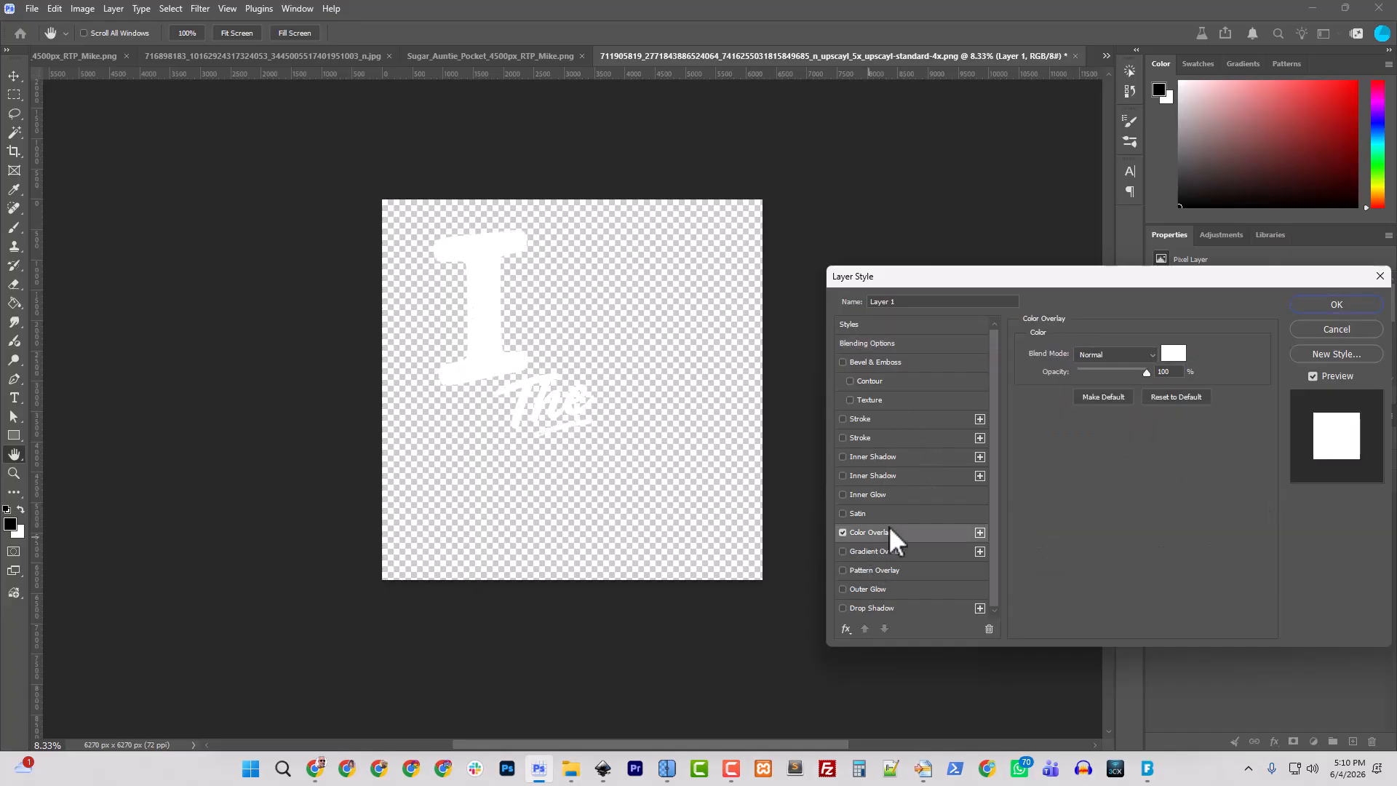
{"action": "left_click", "coordinate": [1167, 354]}
{"action": "type", "text": "000000"}
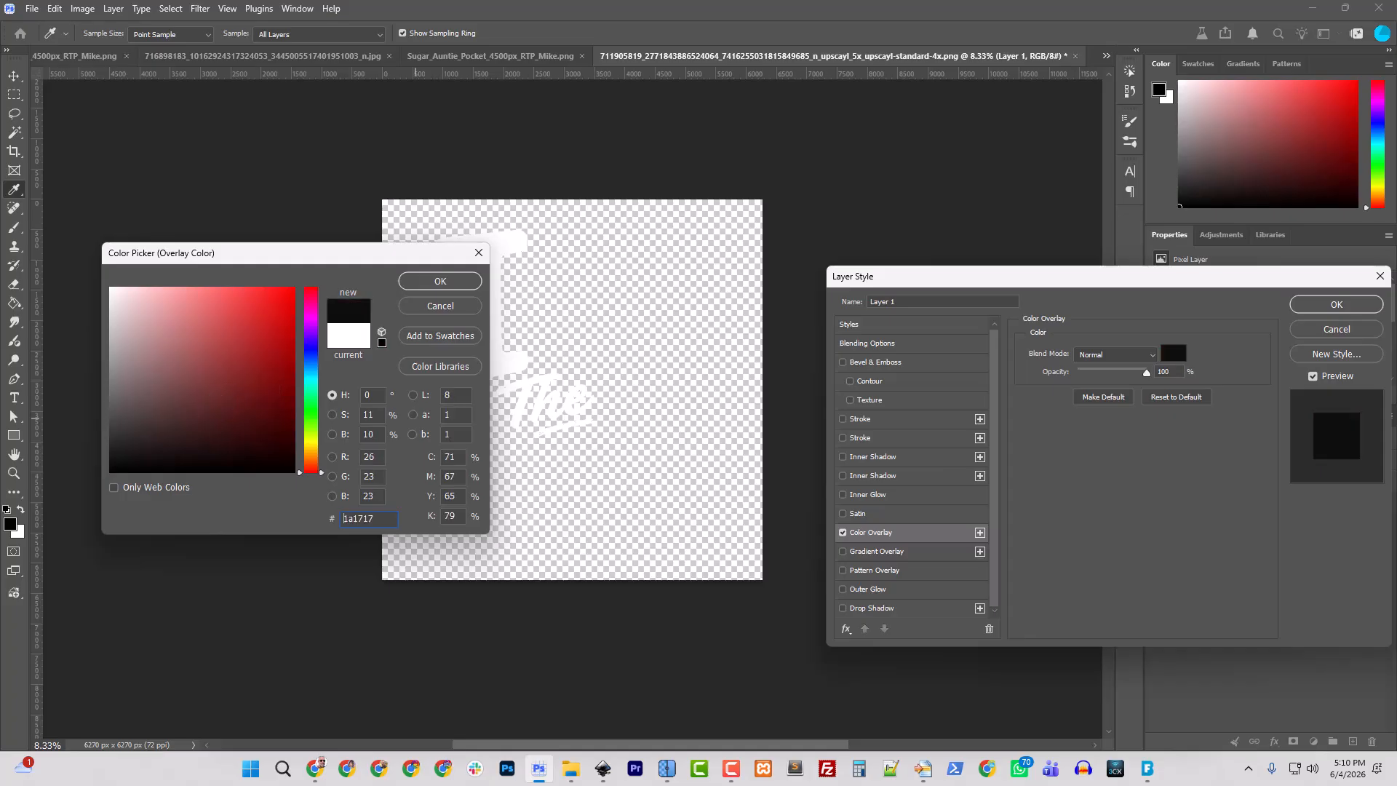
{"action": "left_click", "coordinate": [440, 281]}
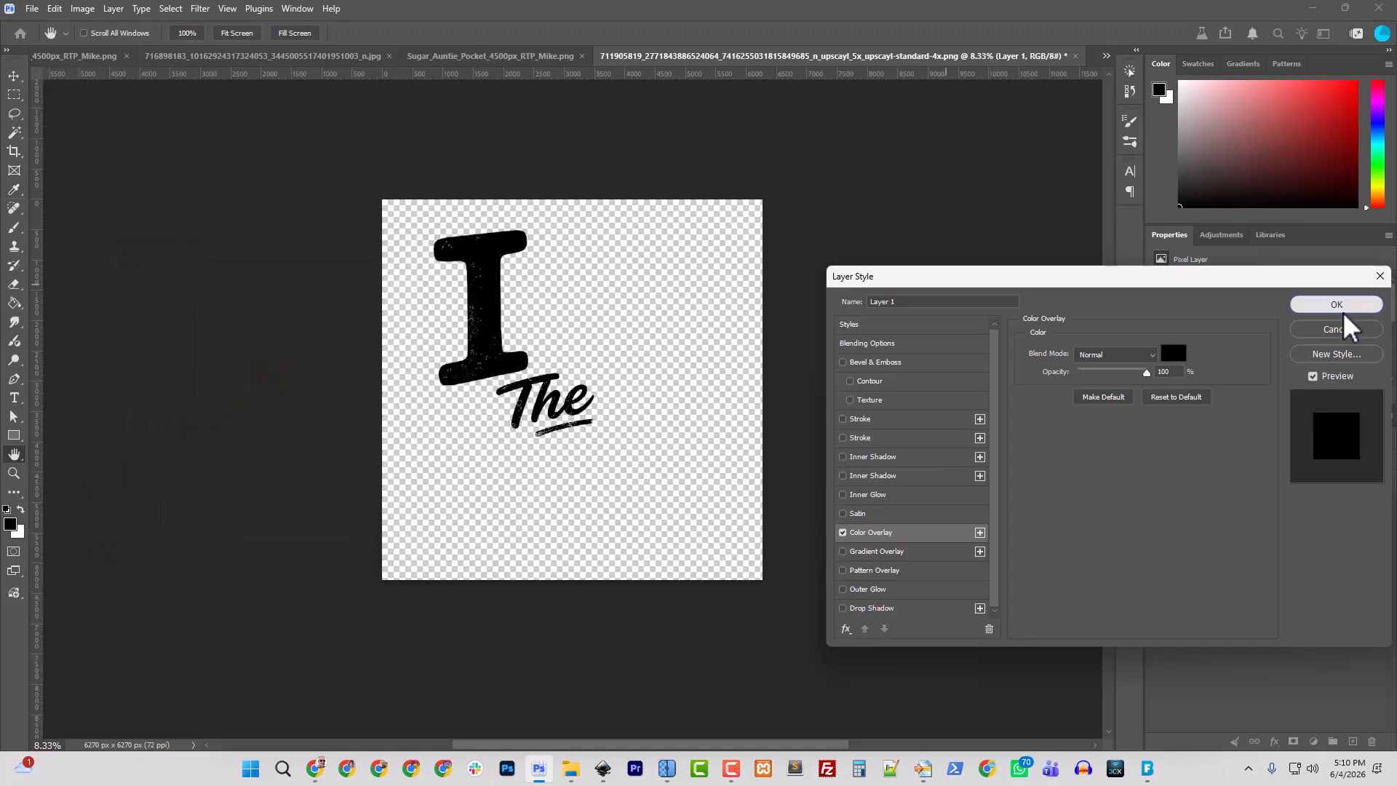
{"action": "left_click", "coordinate": [1339, 304]}
Show the Background layer and set the foreground colour to green 52642d sampled from the "NW" lettering
{"action": "left_click", "coordinate": [1157, 566]}
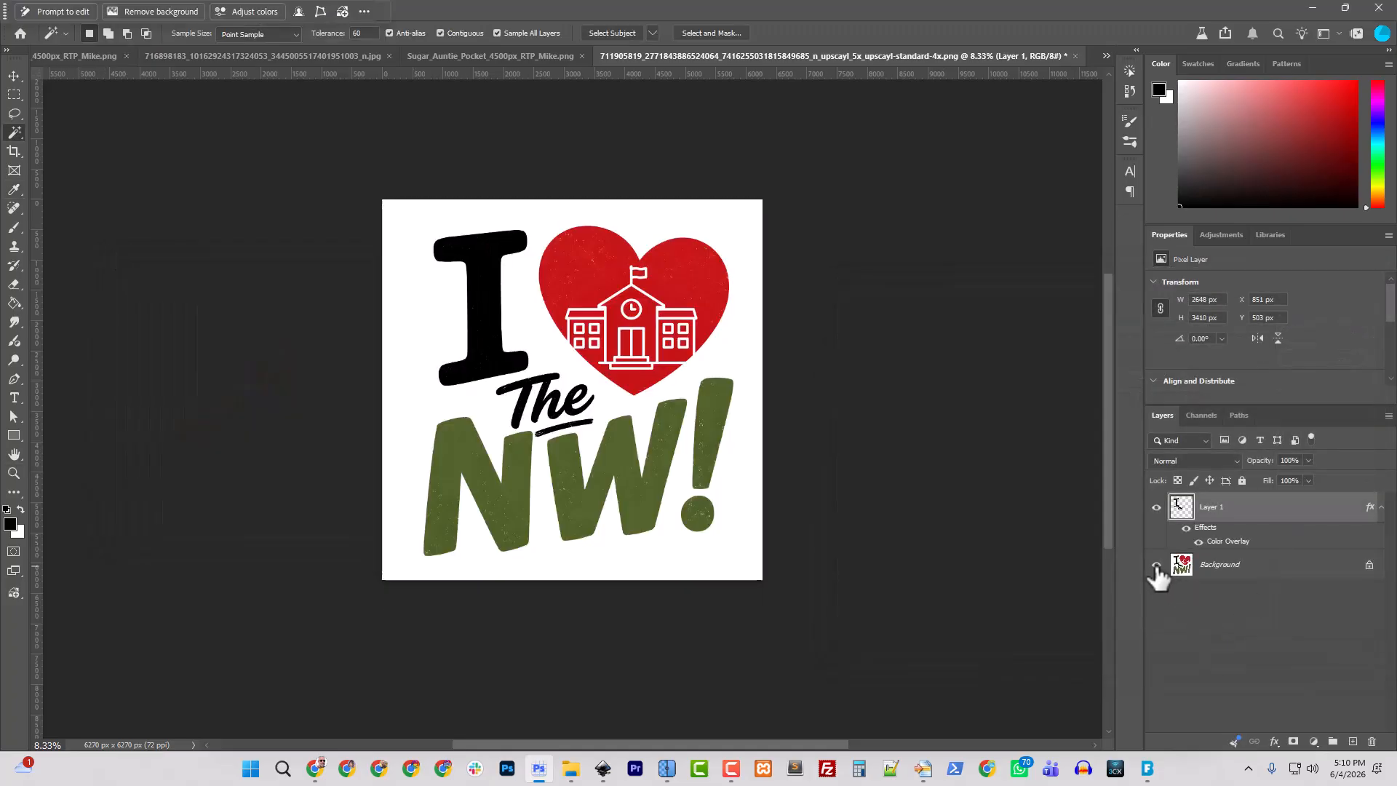
{"action": "left_click", "coordinate": [11, 524]}
{"action": "left_click", "coordinate": [611, 466]}
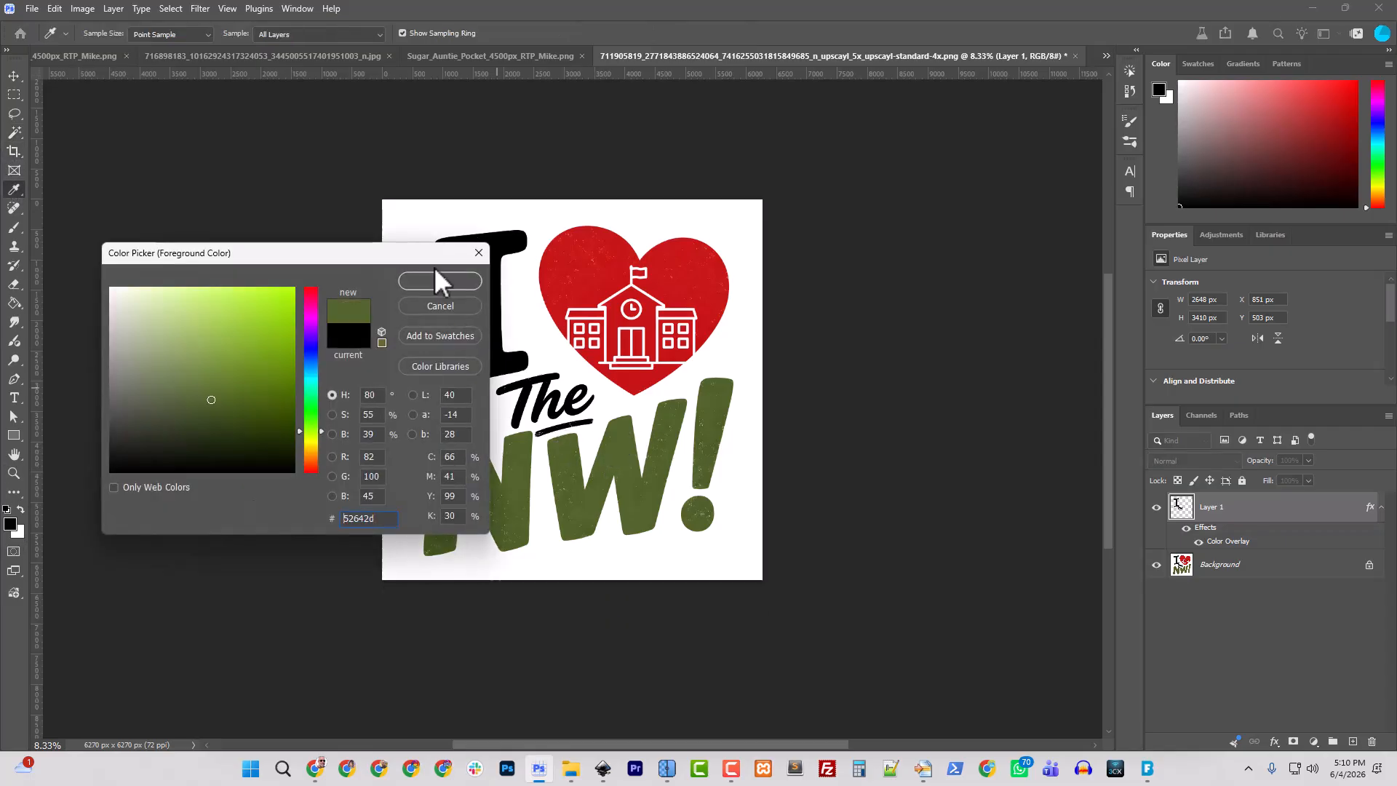
{"action": "left_click", "coordinate": [443, 283]}
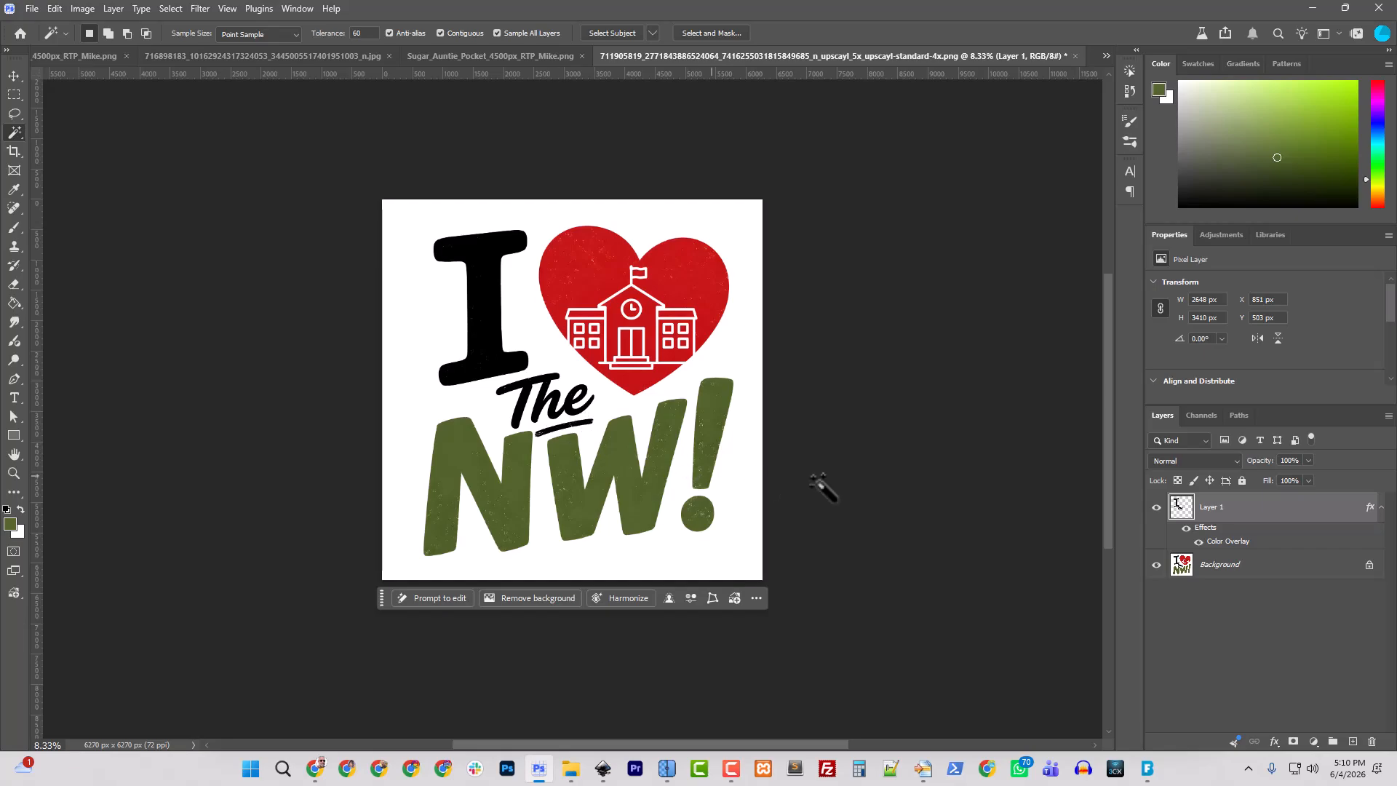
Select the green letters "N" and "W" on the Background layer with the Magic Wand
{"action": "left_click", "coordinate": [1222, 562]}
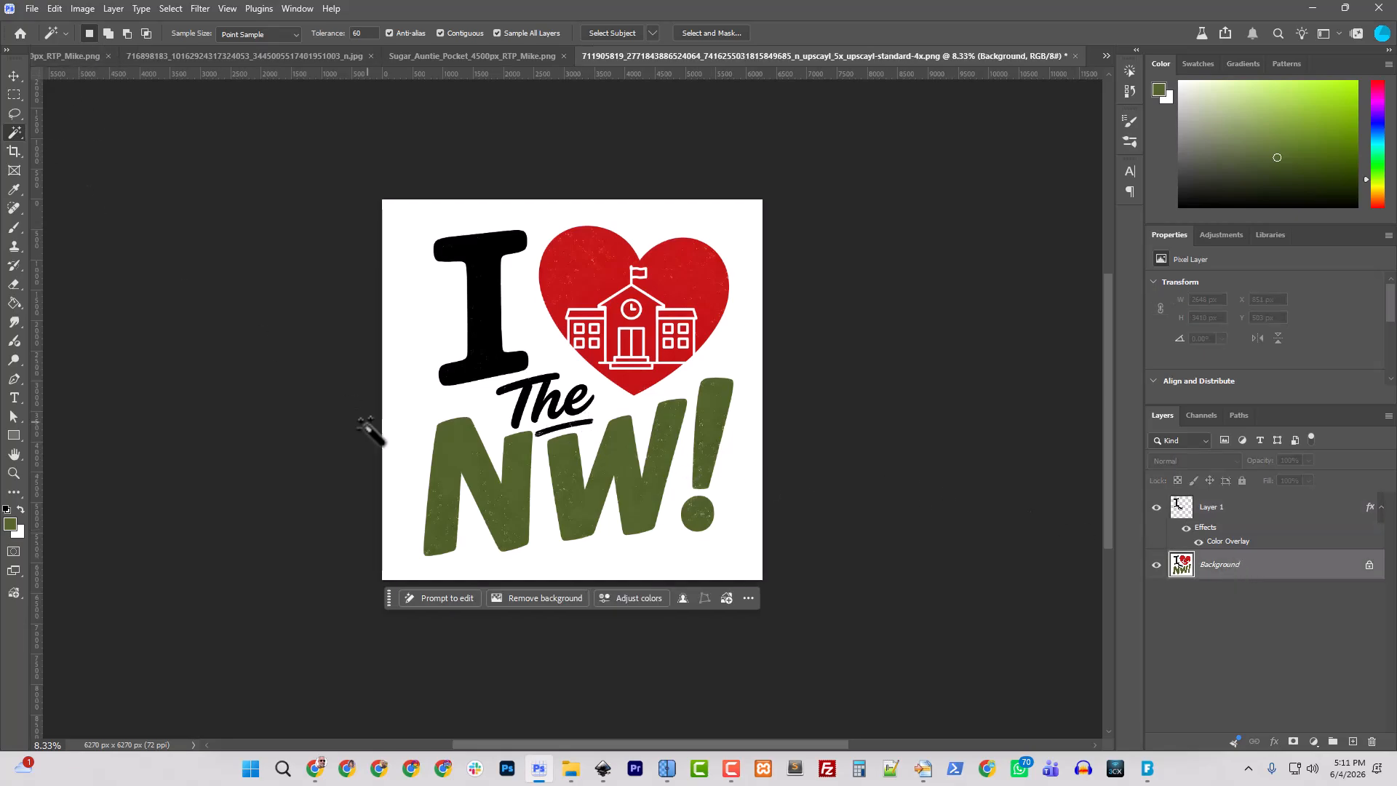
{"action": "scroll", "coordinate": [367, 429], "scroll_direction": "down", "scroll_amount": 2}
{"action": "scroll", "coordinate": [371, 435], "scroll_direction": "up", "scroll_amount": 3}
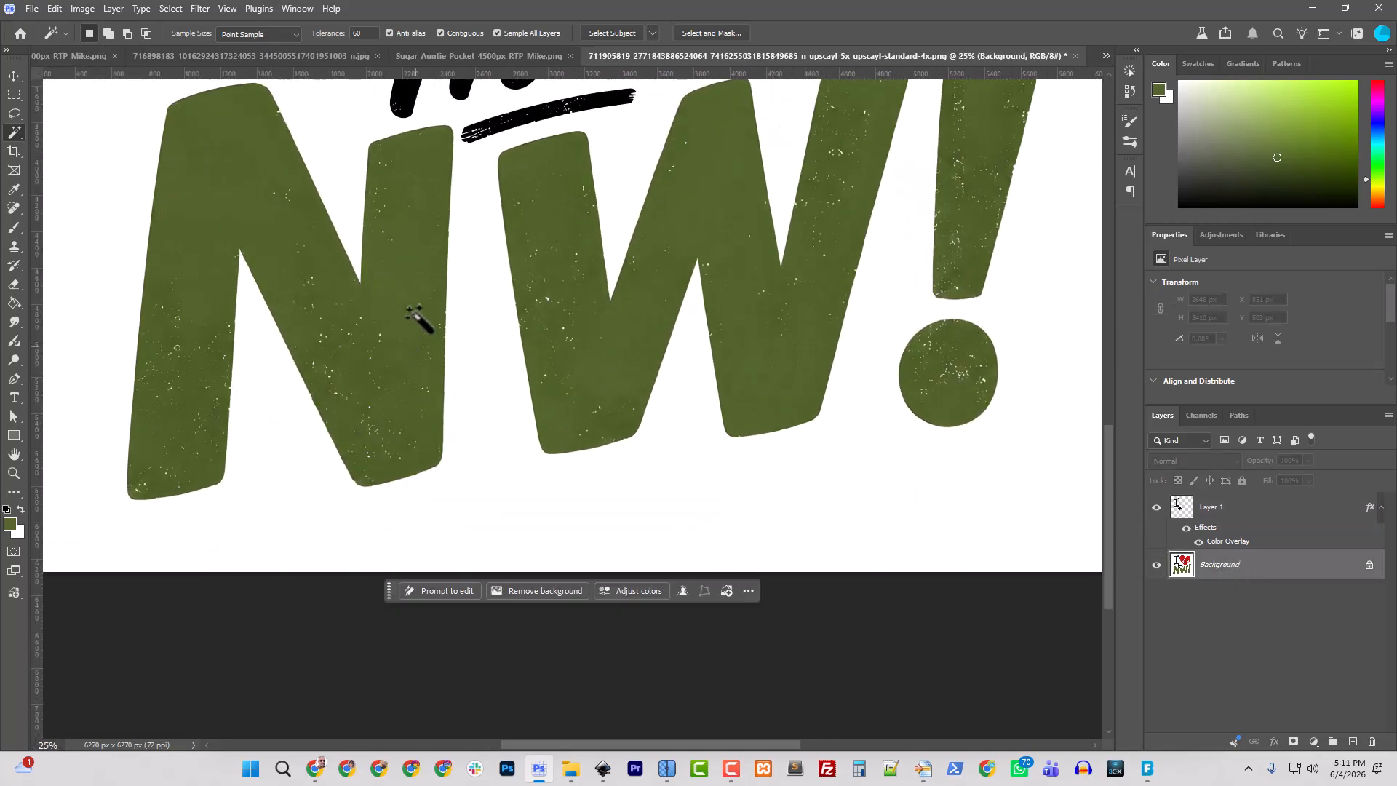
{"action": "left_click", "coordinate": [406, 297]}
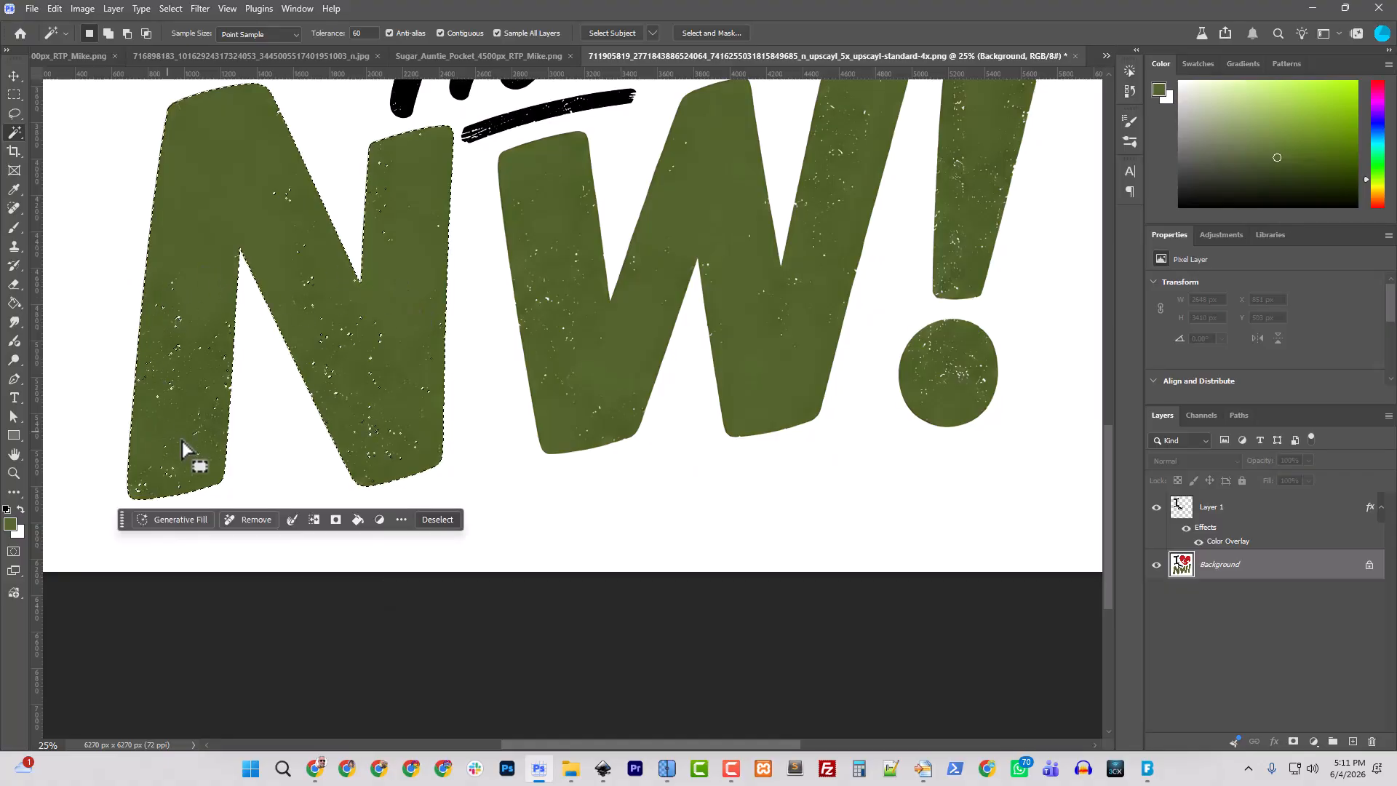
{"action": "scroll", "coordinate": [282, 173], "scroll_direction": "up", "scroll_amount": 1}
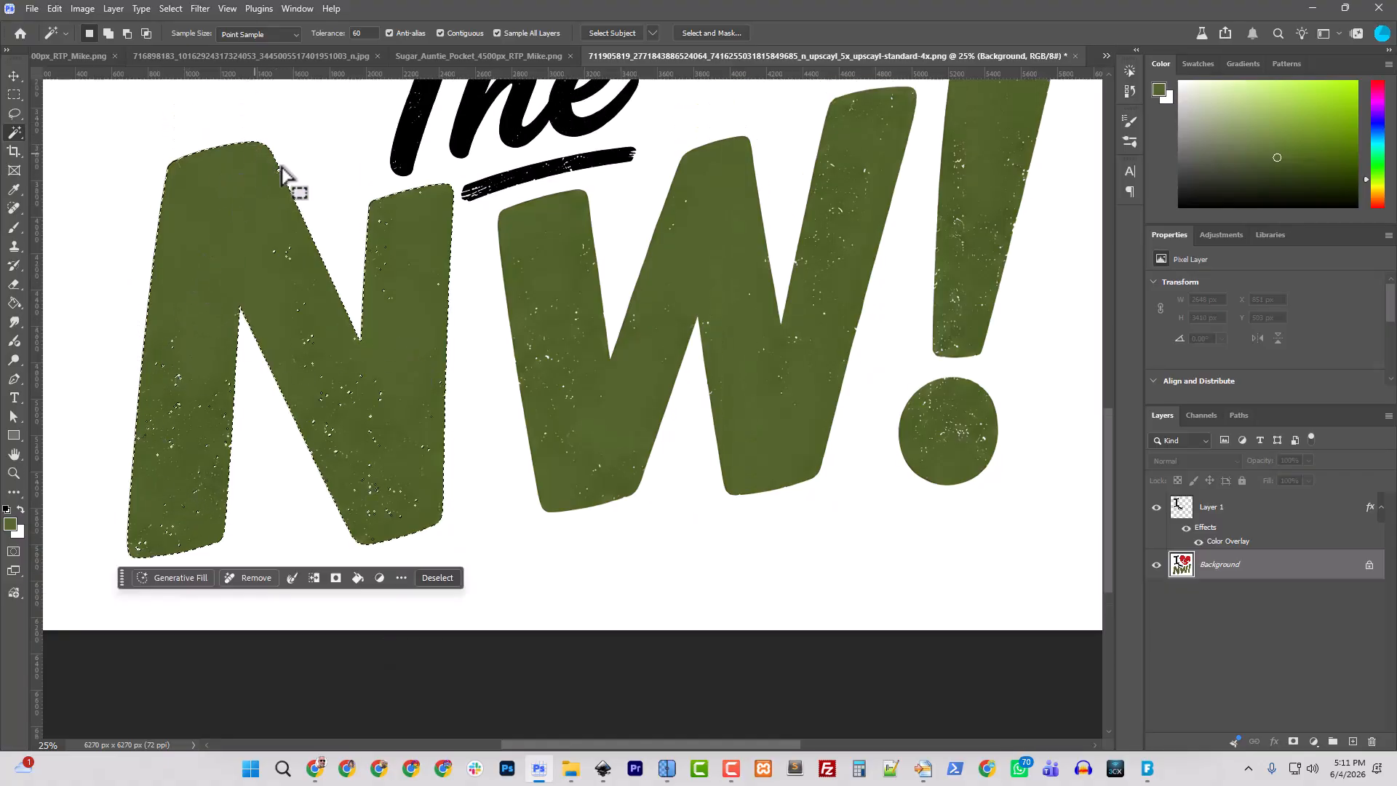
{"action": "key", "text": "shift"}
{"action": "left_click", "coordinate": [524, 229], "text": "shift"}
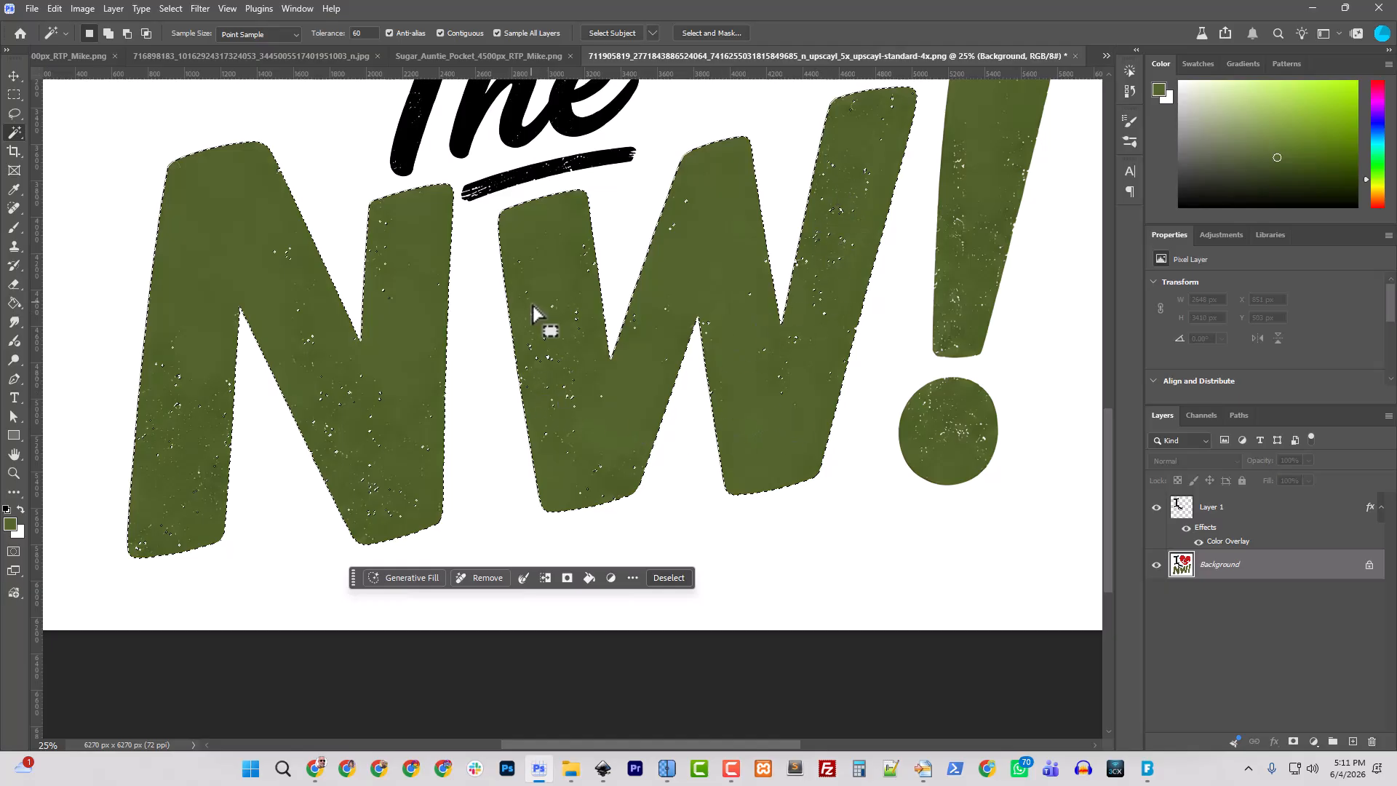
Add the green exclamation mark's stem and dot to the "NW" selection
{"action": "scroll", "coordinate": [985, 249], "scroll_direction": "up", "scroll_amount": 2}
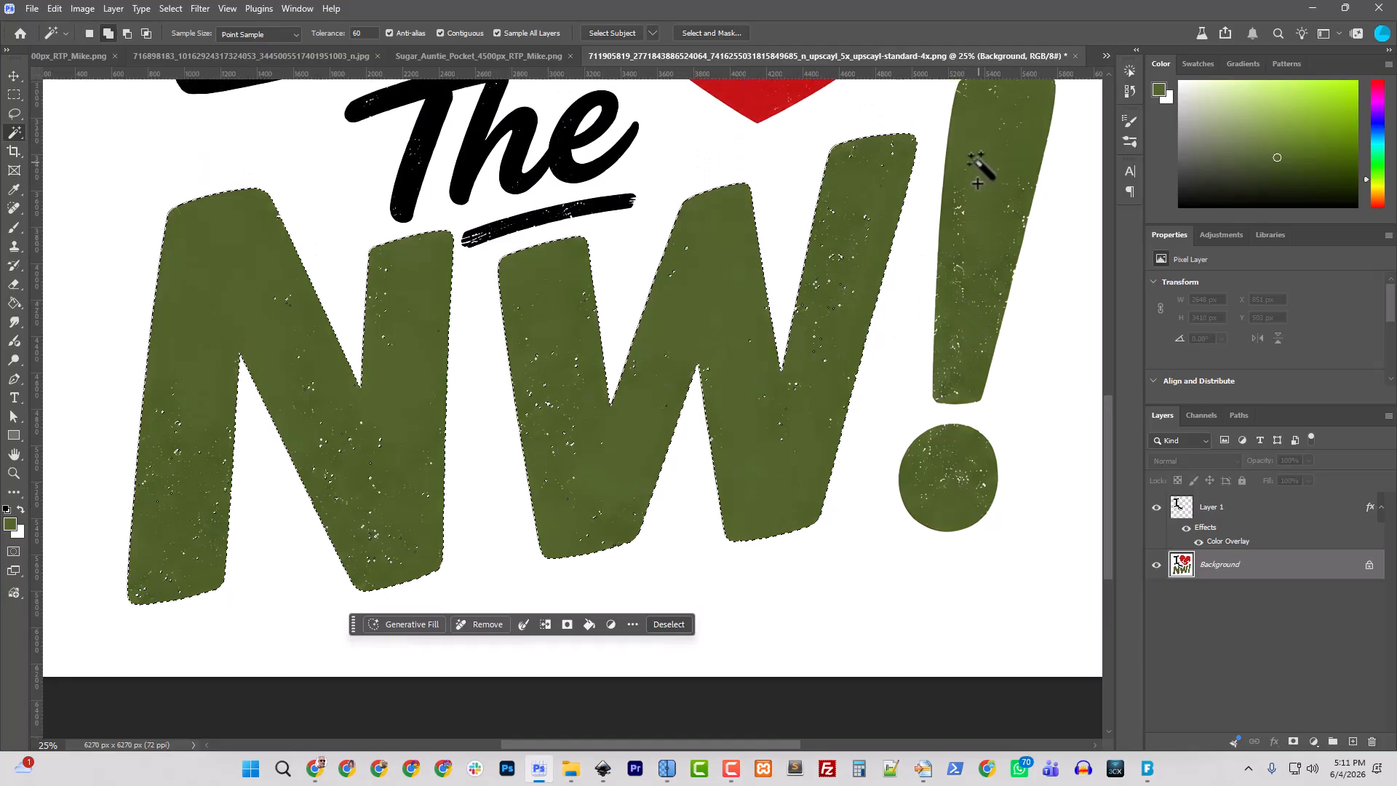
{"action": "left_click", "coordinate": [975, 157], "text": "shift"}
{"action": "scroll", "coordinate": [992, 382], "scroll_direction": "up", "scroll_amount": 2}
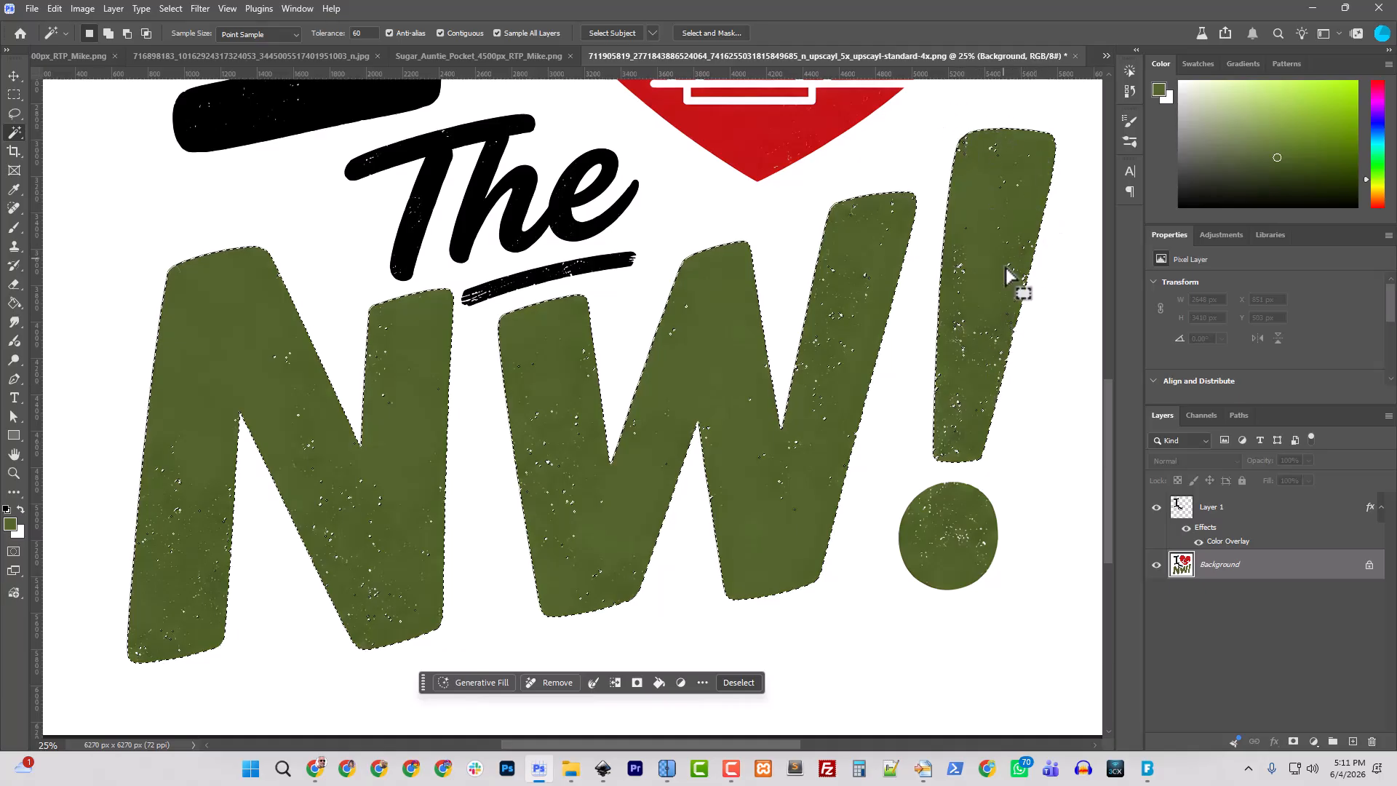
{"action": "scroll", "coordinate": [975, 429], "scroll_direction": "down", "scroll_amount": 4}
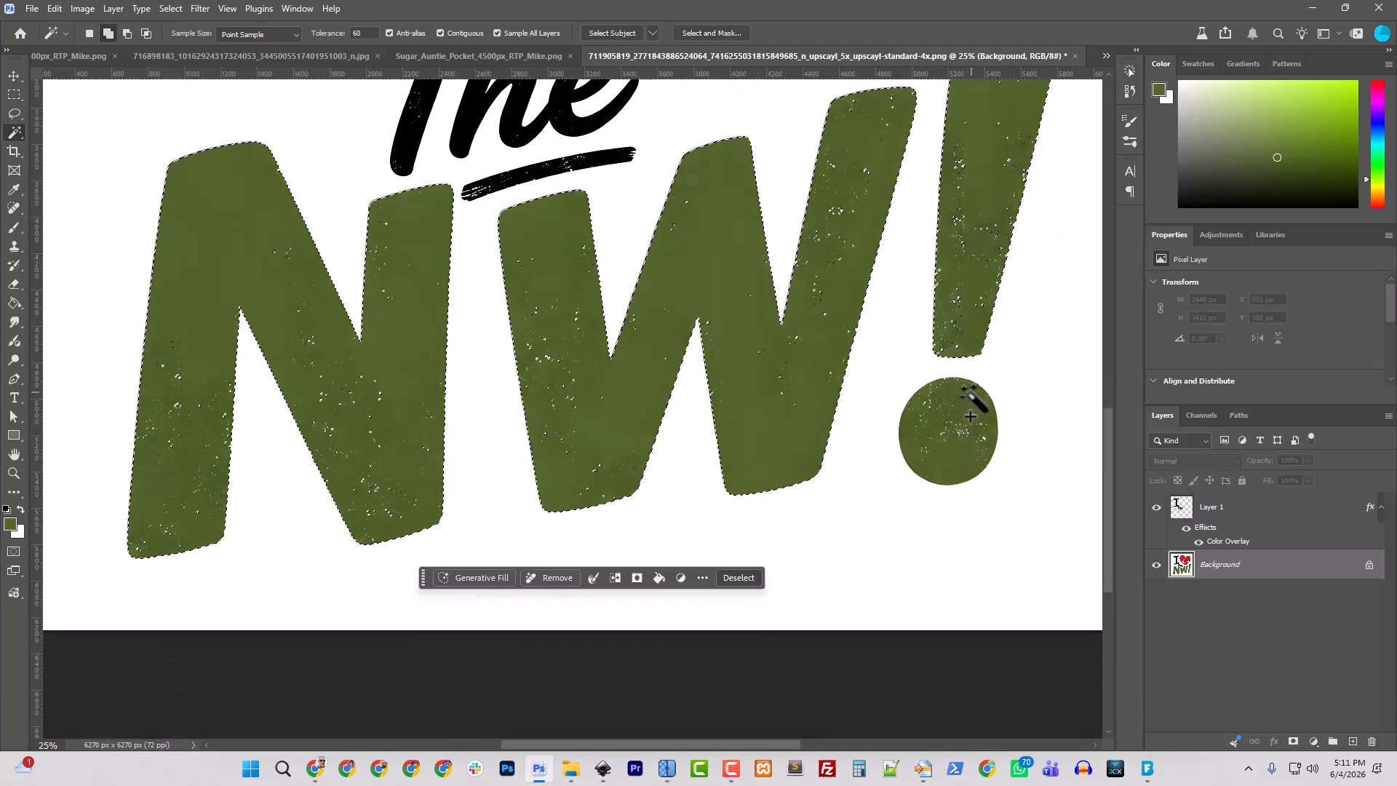
{"action": "left_click", "coordinate": [965, 397], "text": "shift"}
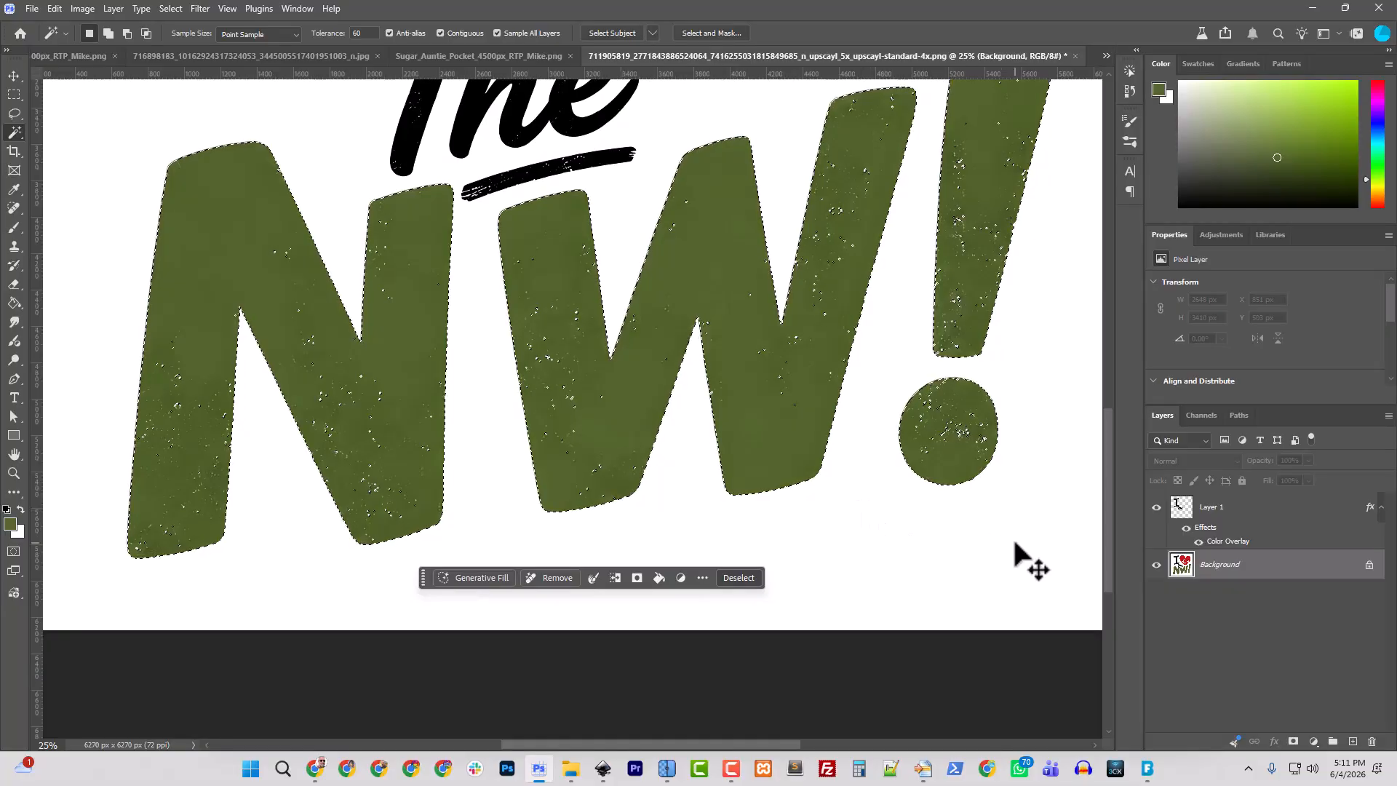
Copy the selected green "NW!" lettering to a new layer and hide the Background layer
{"action": "key", "text": "ctrl+j"}
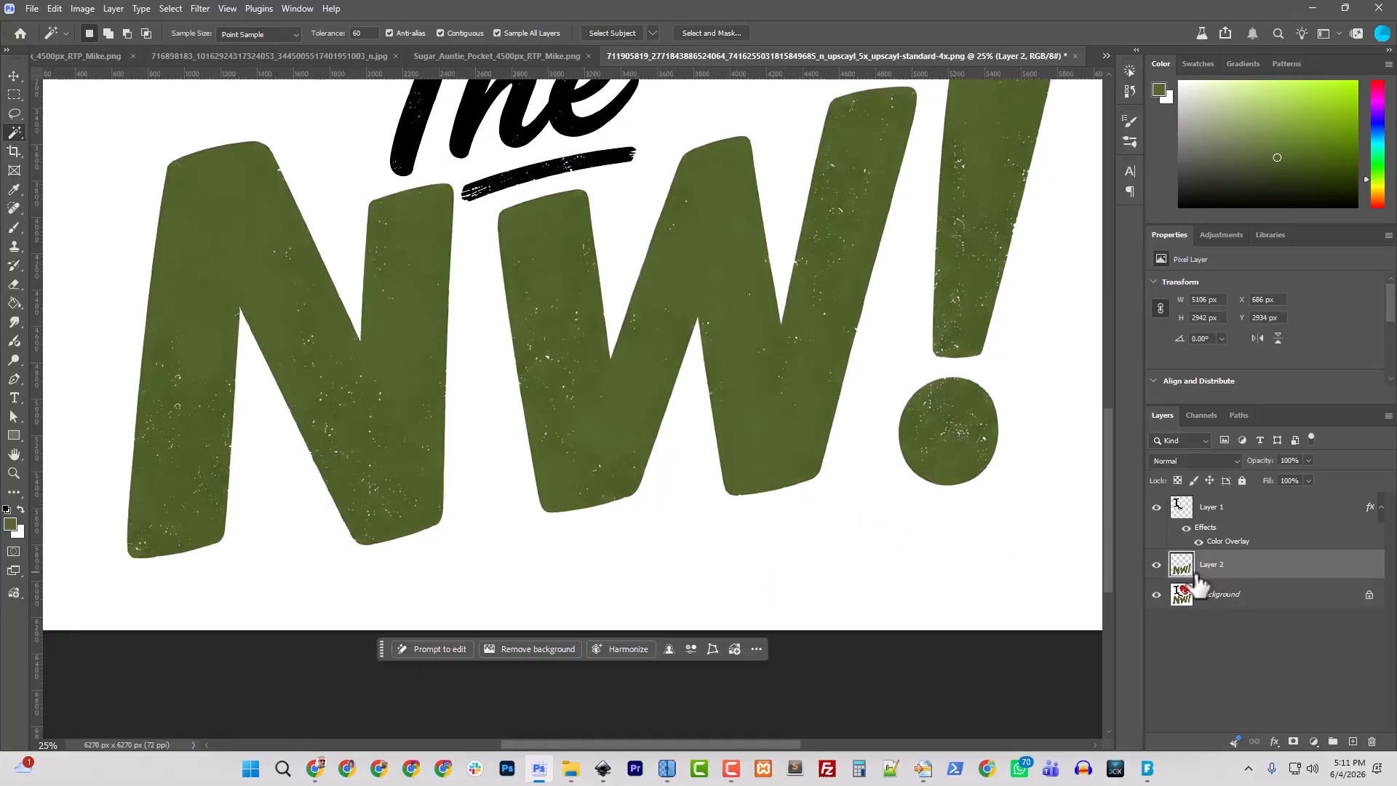
{"action": "left_click", "coordinate": [1156, 594]}
{"action": "scroll", "coordinate": [534, 505], "scroll_direction": "up", "scroll_amount": 3}
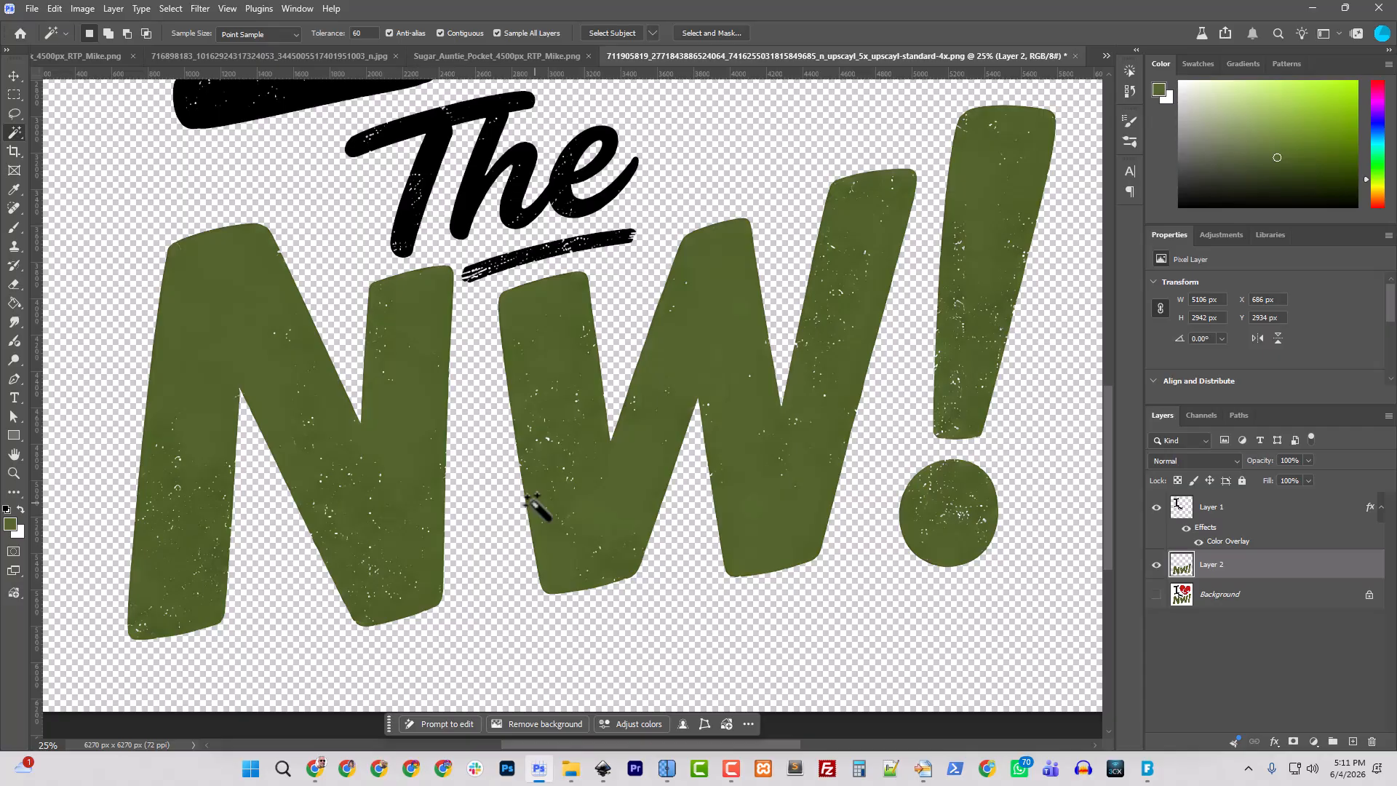
{"action": "key", "text": "ctrl+minus"}
{"action": "key", "text": "ctrl+minus"}
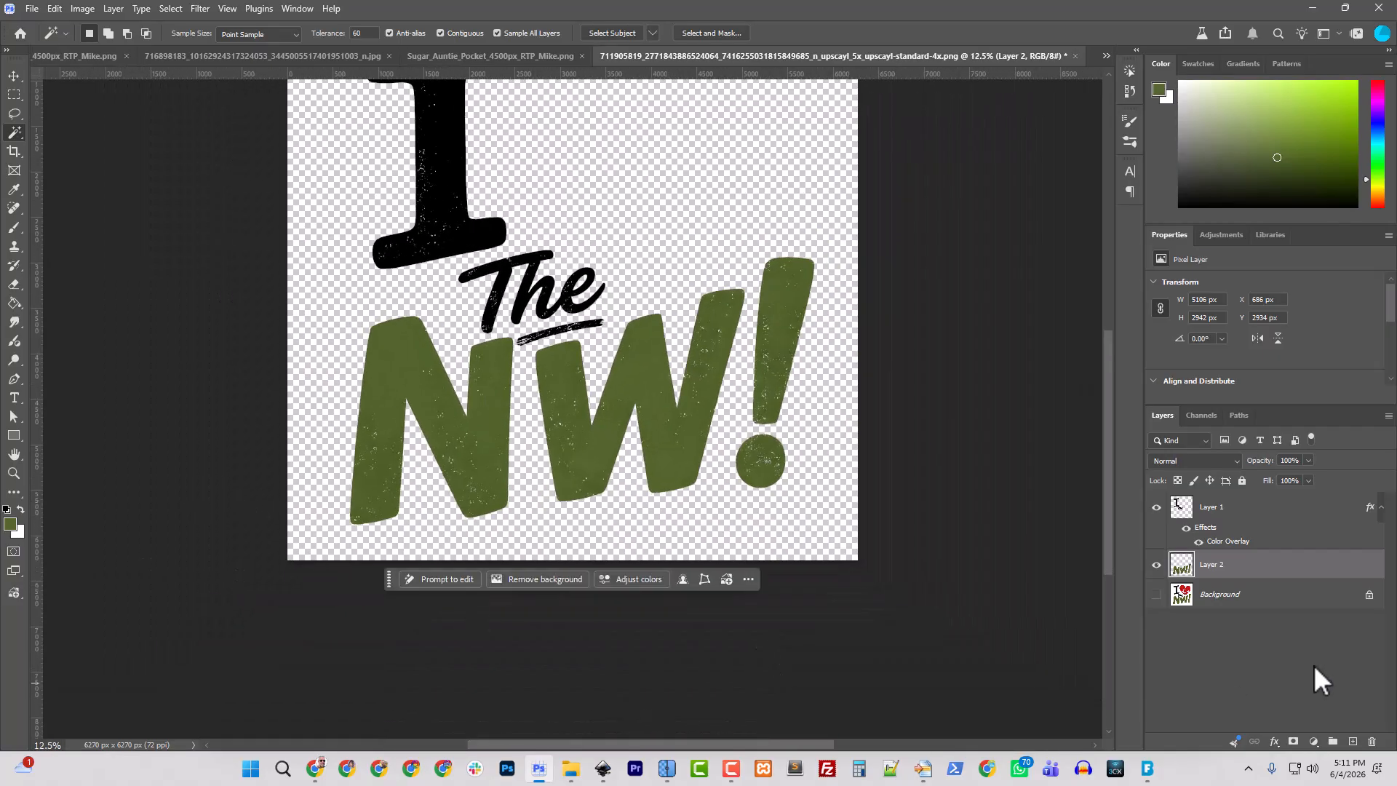
Copy the Color Overlay layer style from Layer 1 and paste it onto Layer 2
{"action": "right_click", "coordinate": [1221, 511]}
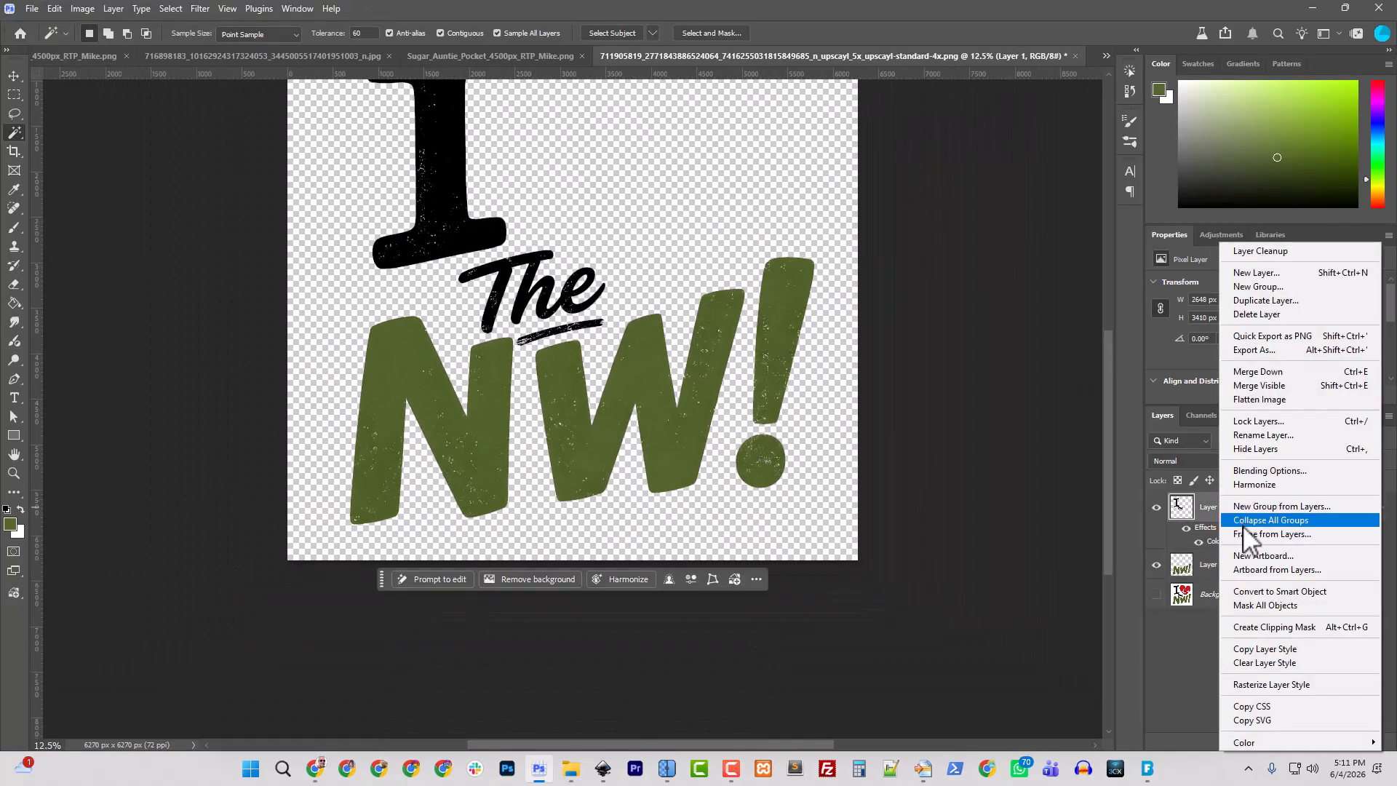
{"action": "left_click", "coordinate": [1259, 646]}
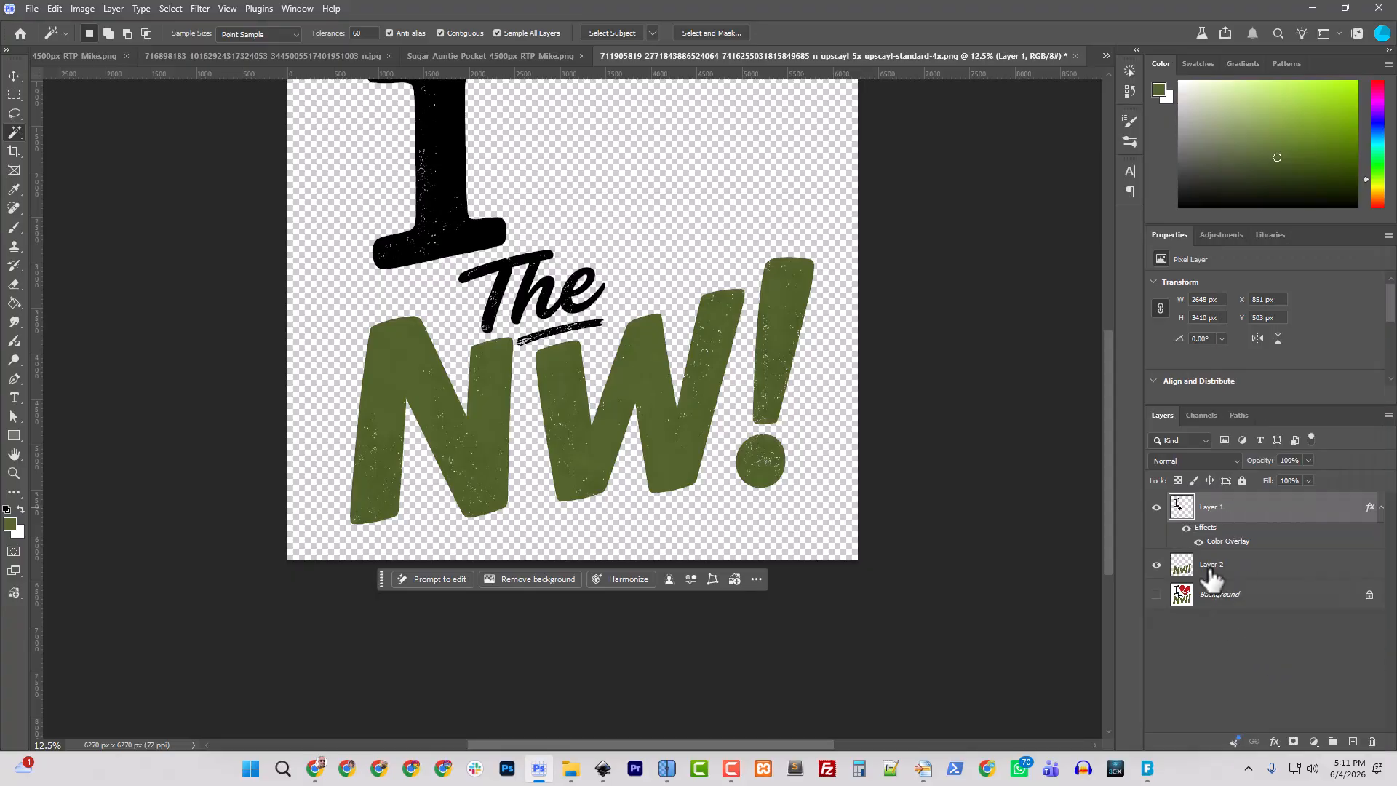
{"action": "right_click", "coordinate": [1210, 568]}
{"action": "left_click", "coordinate": [1259, 498]}
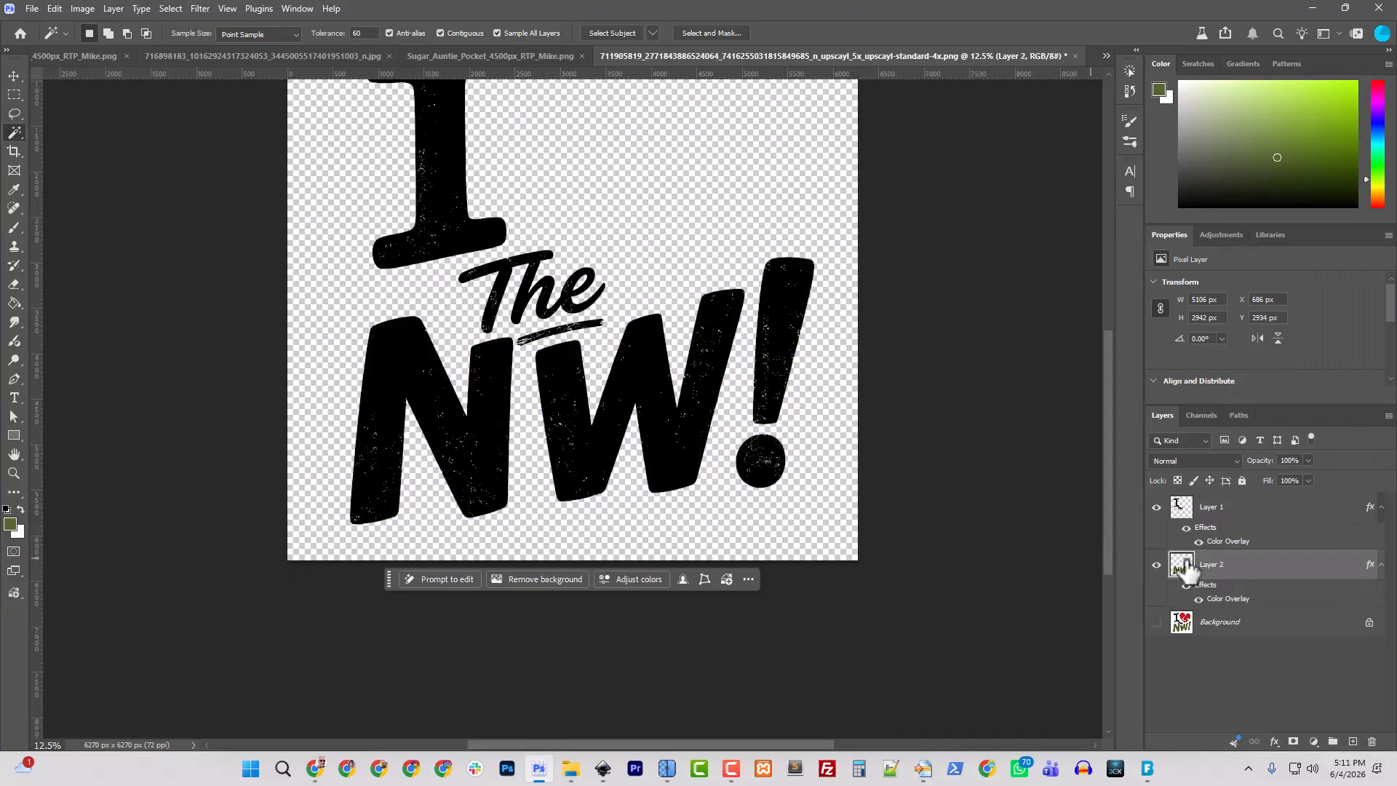
Set Layer 2's Color Overlay to the green of the current foreground colour
{"action": "double_click", "coordinate": [1220, 599]}
{"action": "left_click", "coordinate": [1173, 355]}
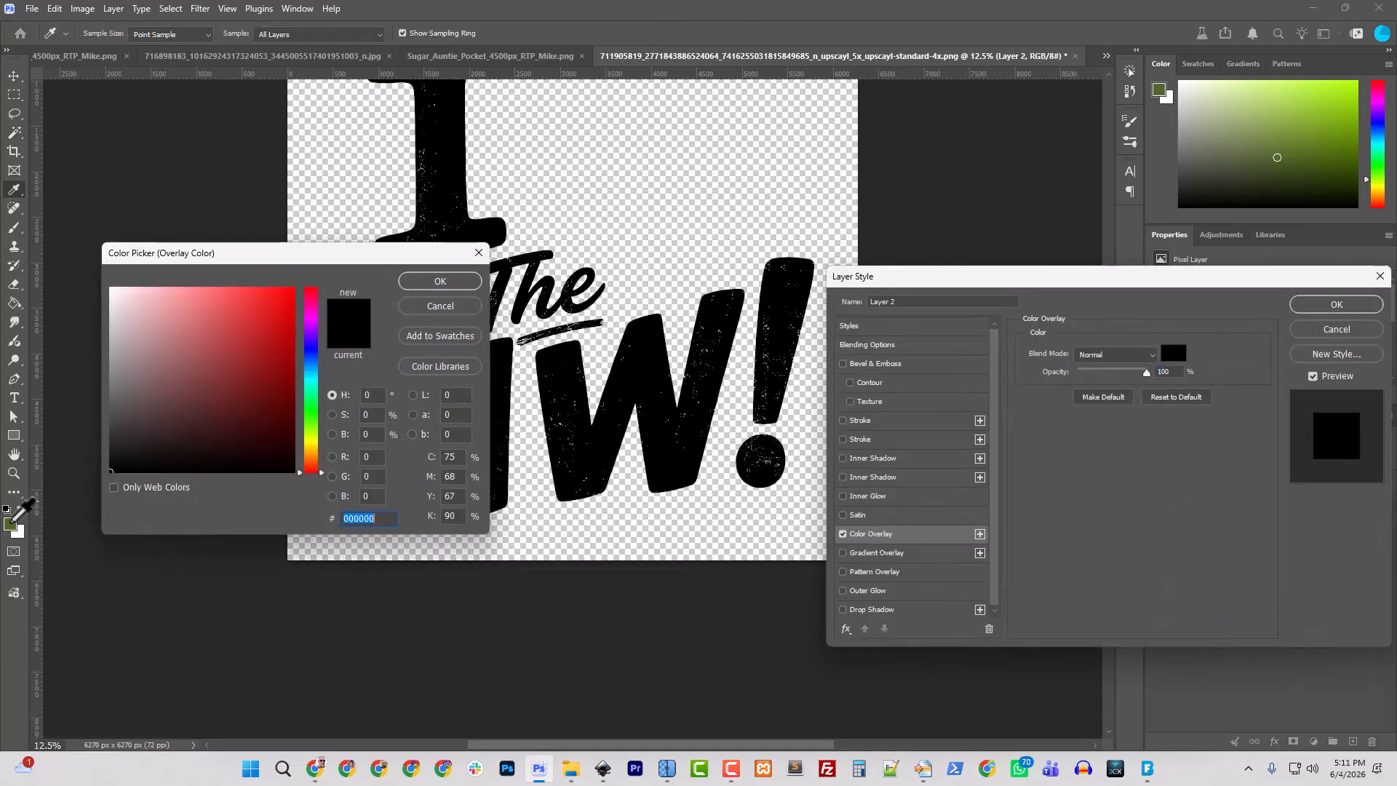
{"action": "left_click", "coordinate": [11, 523]}
{"action": "left_click", "coordinate": [440, 281]}
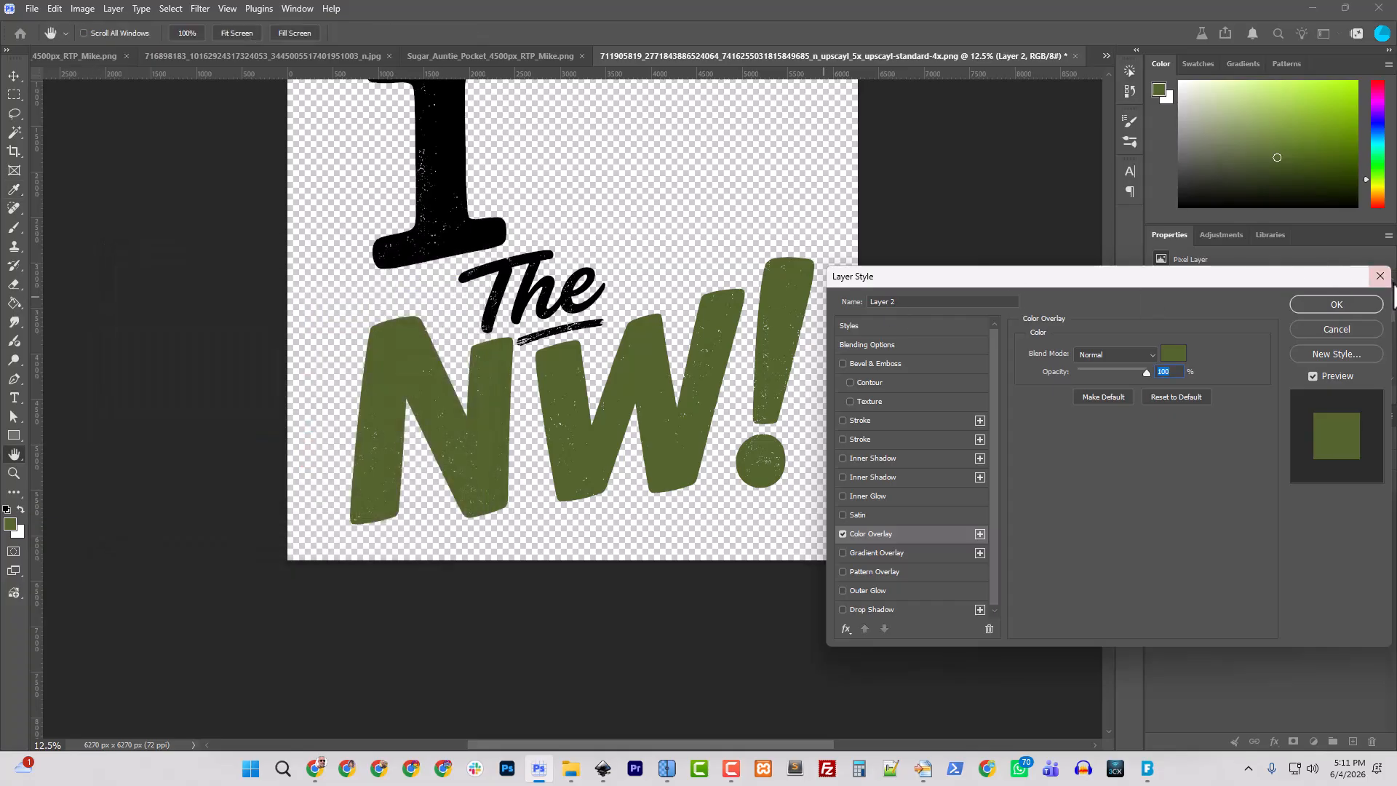
{"action": "left_click", "coordinate": [1336, 304]}
Show the Background layer and select the red heart plus the school's central body and wings with the Magic Wand
{"action": "key", "text": "w"}
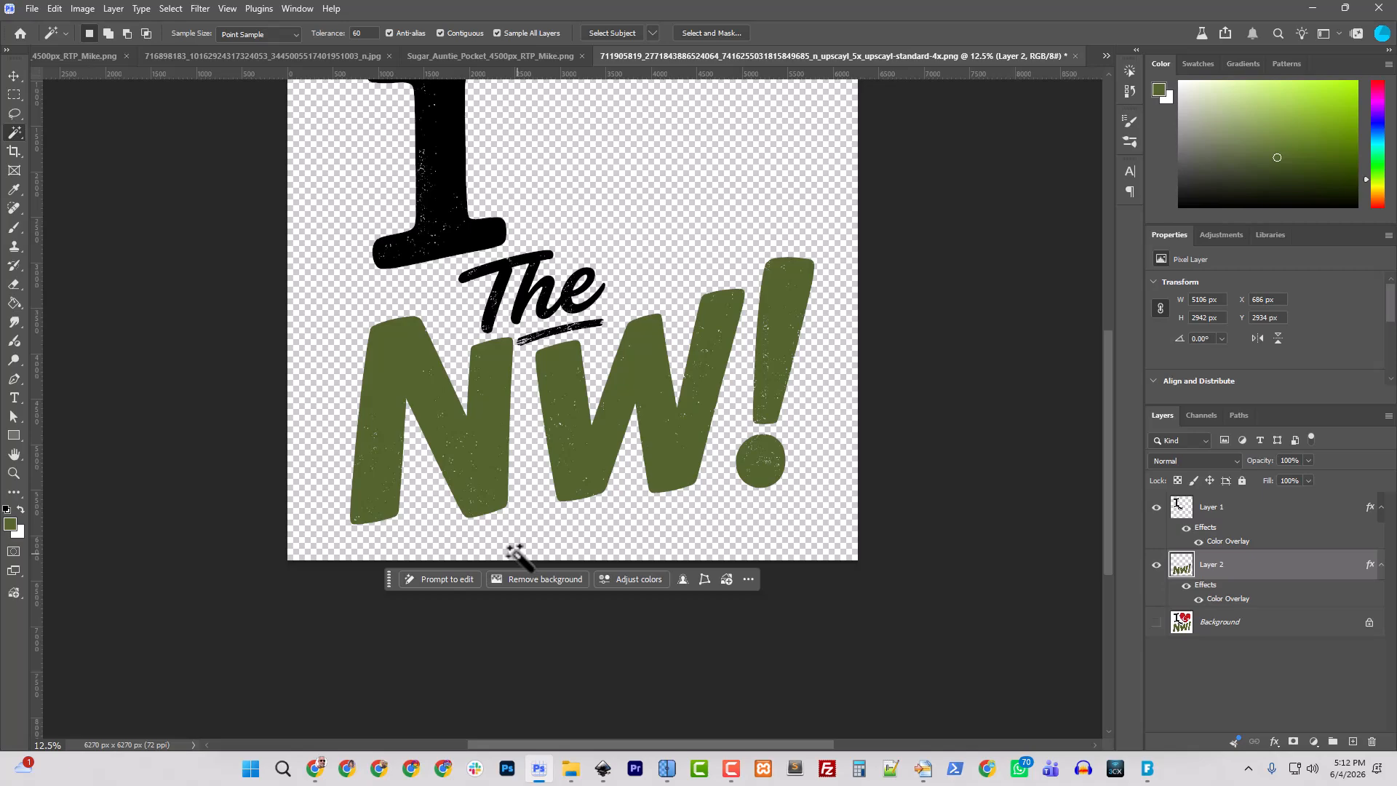
{"action": "left_click", "coordinate": [1156, 623]}
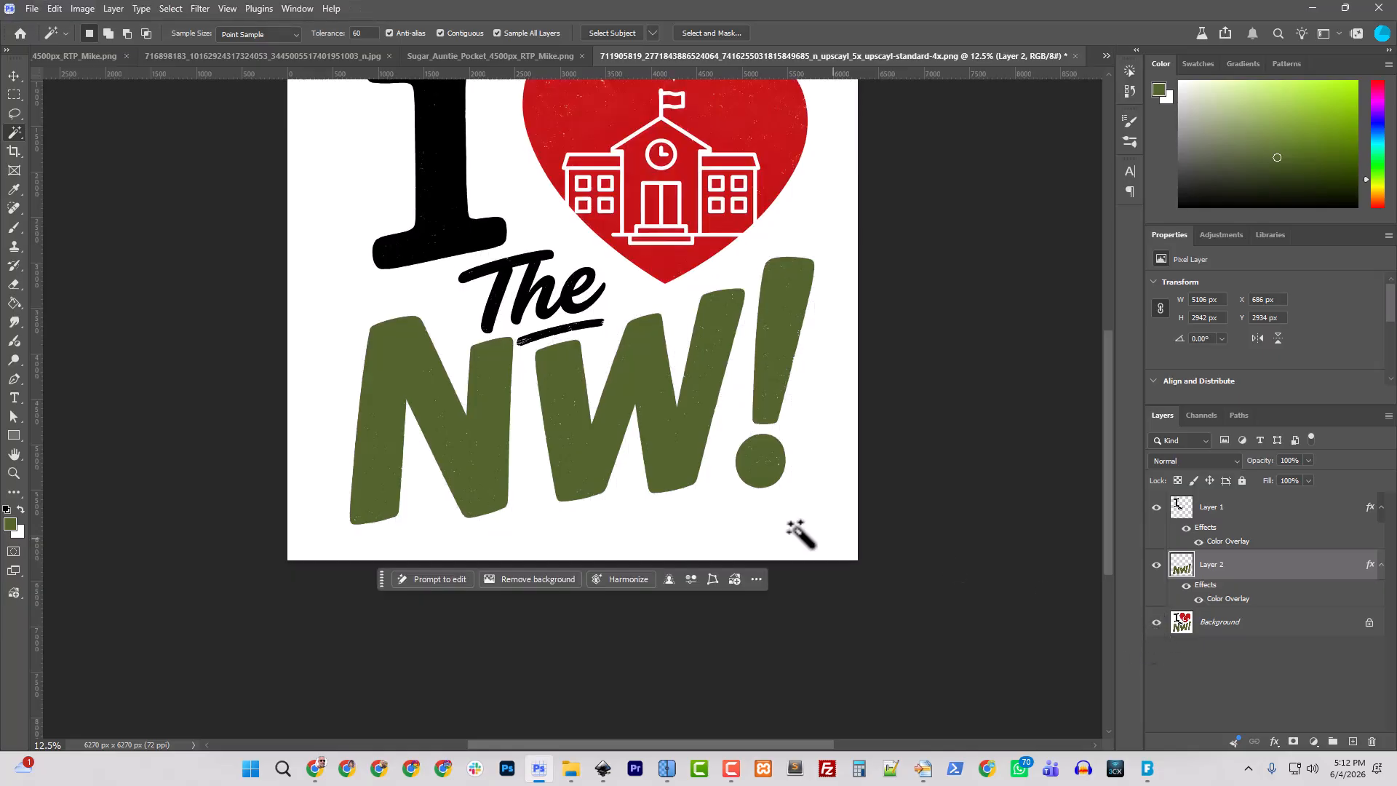
{"action": "scroll", "coordinate": [800, 531], "scroll_direction": "up", "scroll_amount": 3}
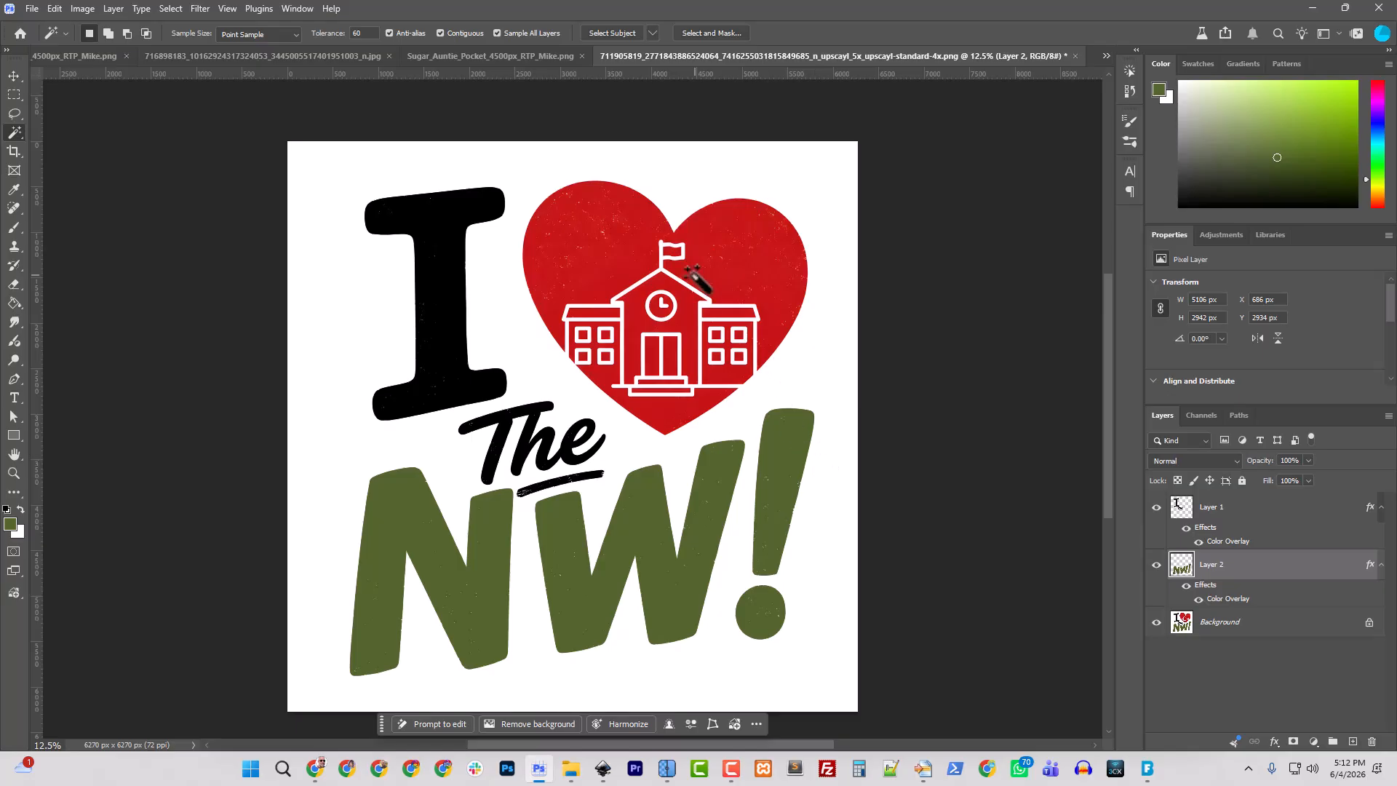
{"action": "left_click", "coordinate": [722, 278]}
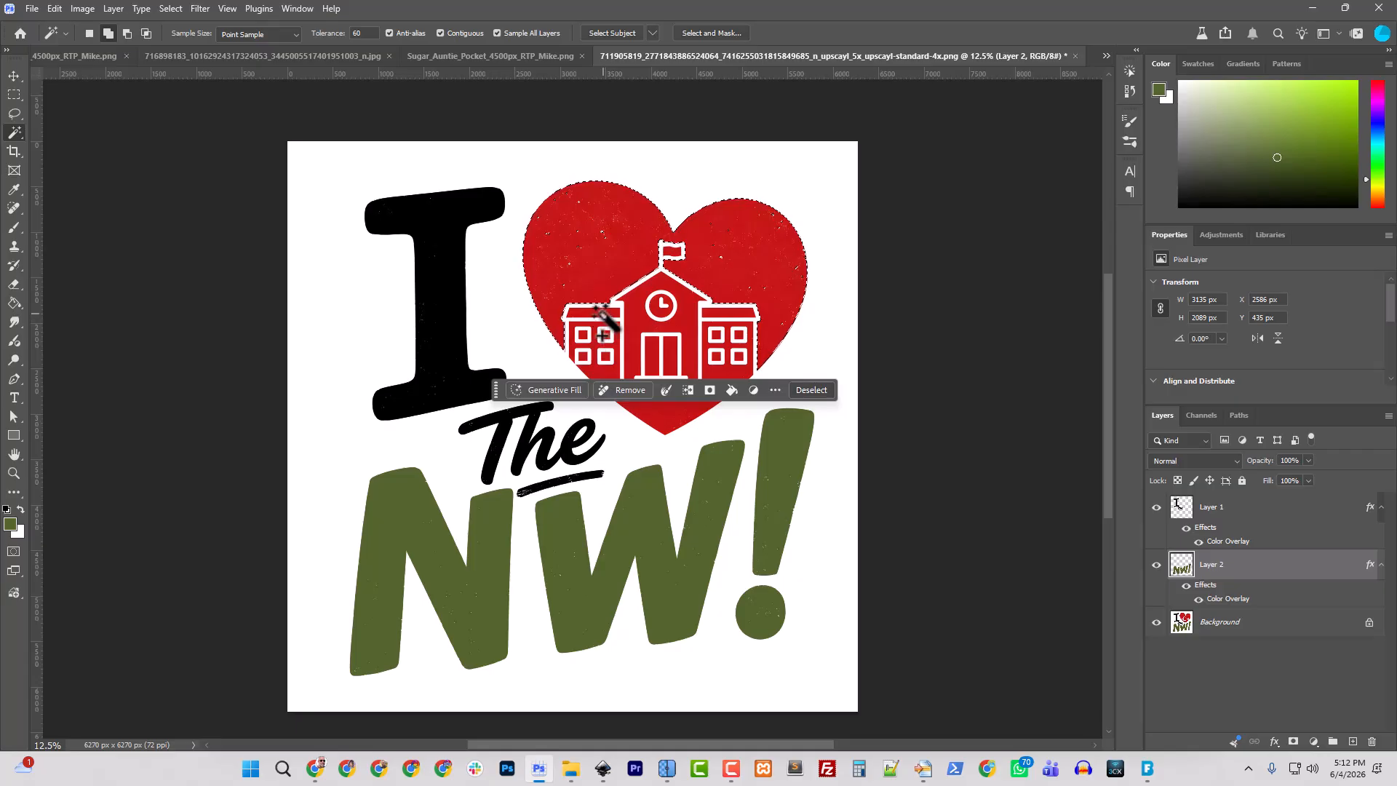
{"action": "left_click", "coordinate": [636, 318], "text": "shift"}
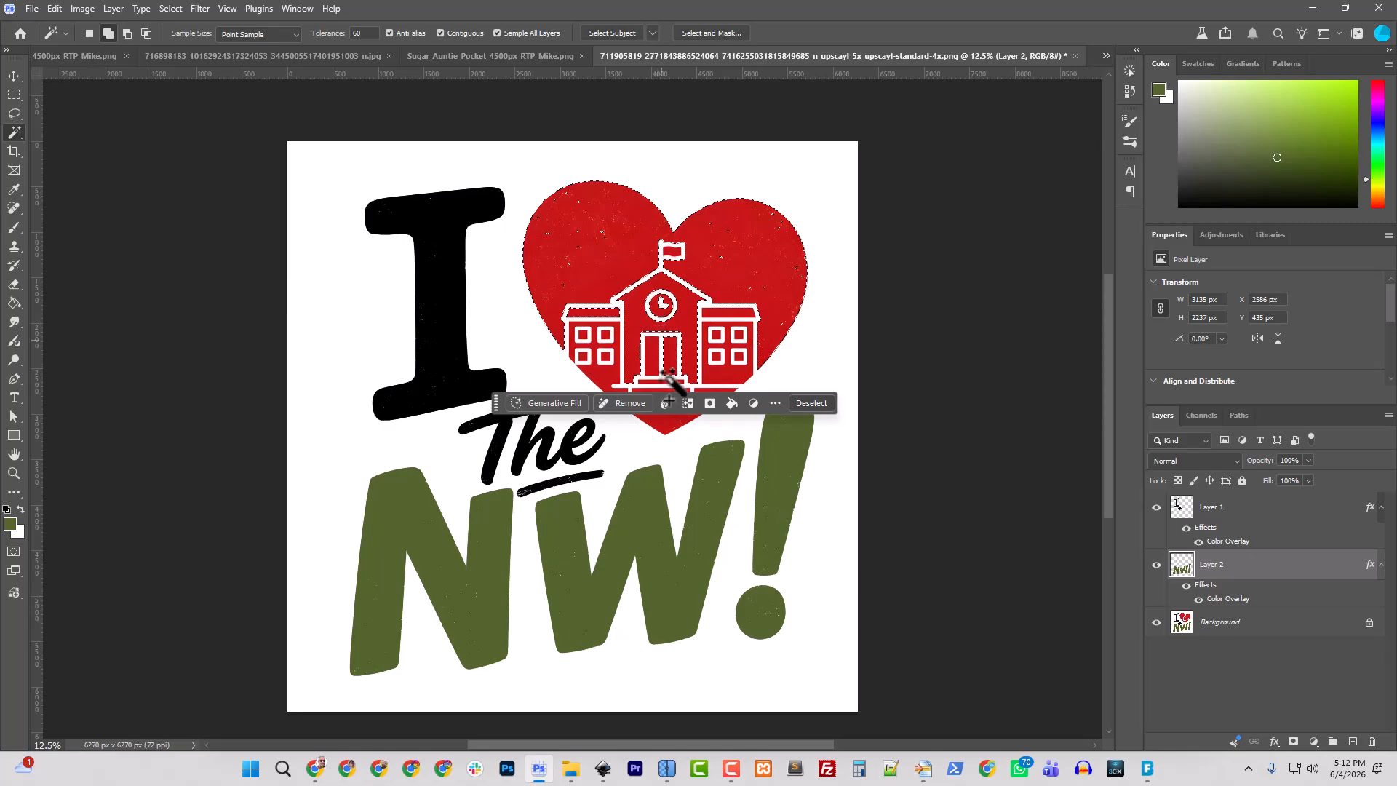
{"action": "left_click", "coordinate": [713, 373], "text": "shift"}
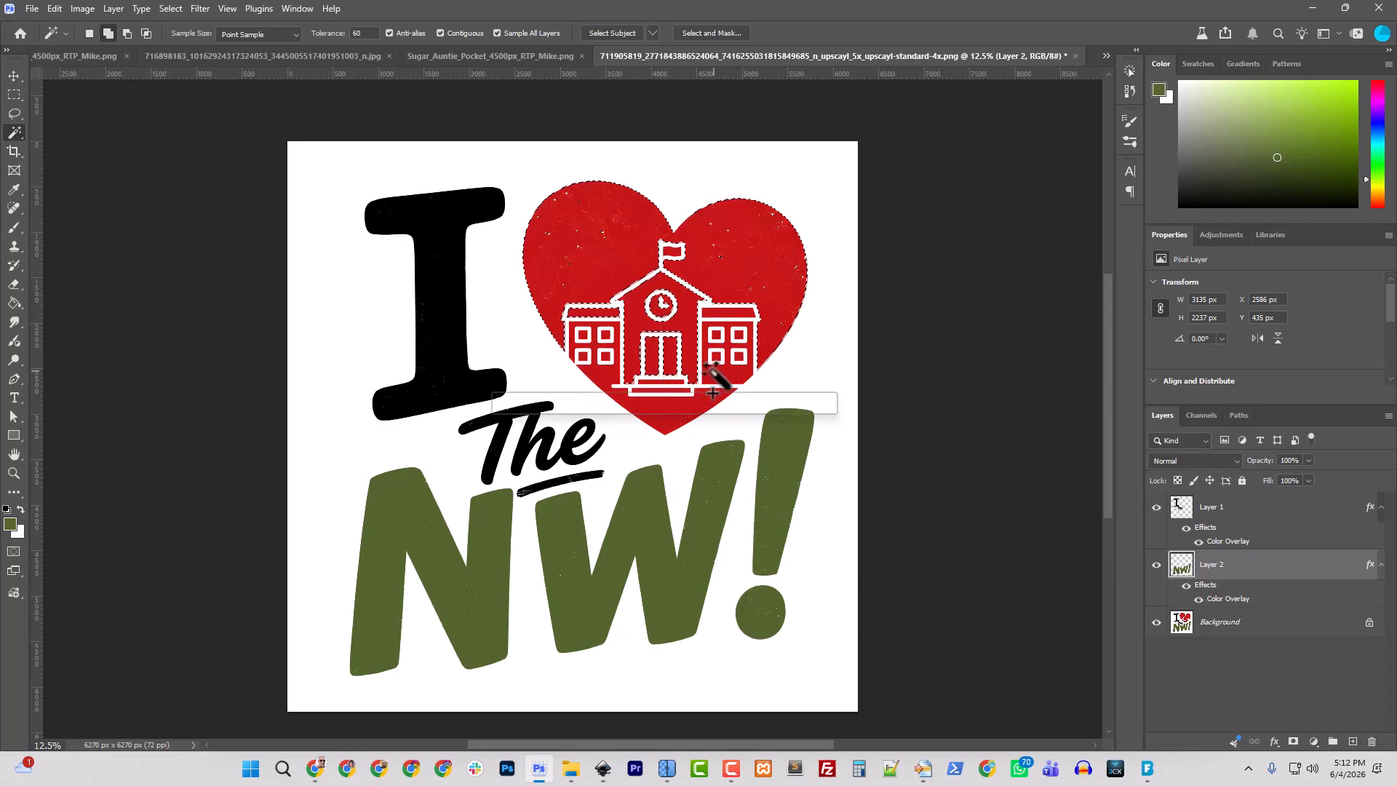
Add the red areas inside the school's windows and the remaining enclosed red areas to the heart selection
{"action": "scroll", "coordinate": [625, 357], "scroll_direction": "down", "scroll_amount": 2}
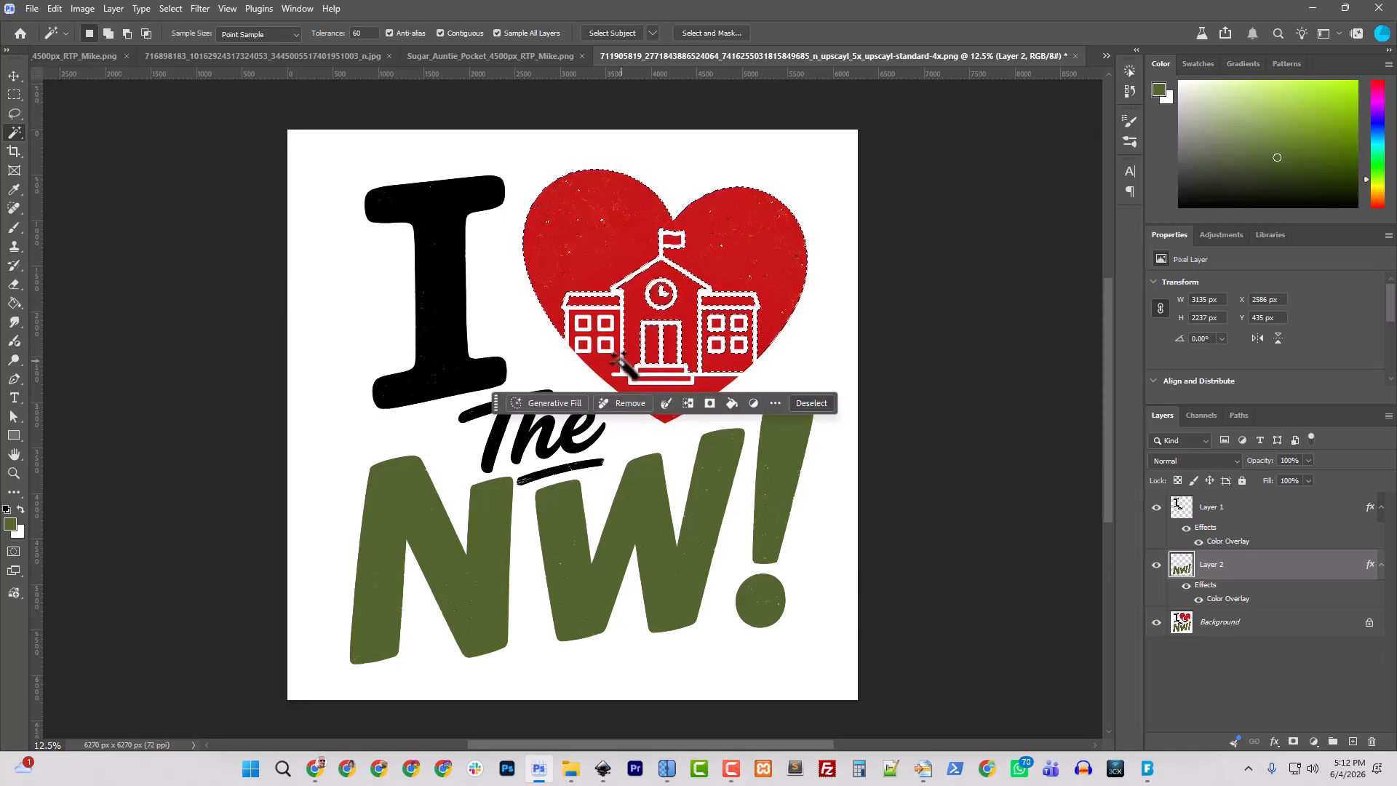
{"action": "left_click", "coordinate": [607, 328], "text": "shift"}
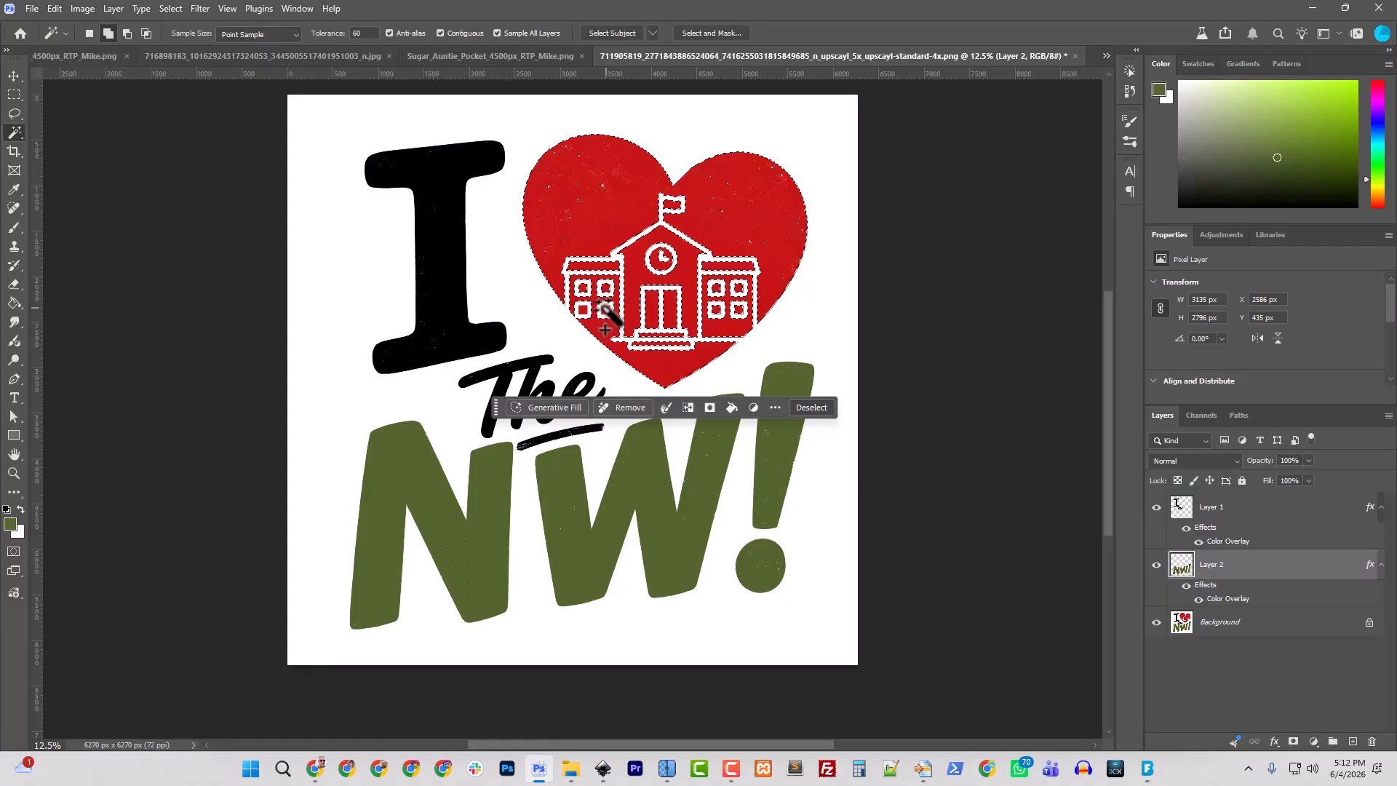
{"action": "left_click", "coordinate": [575, 307], "text": "shift"}
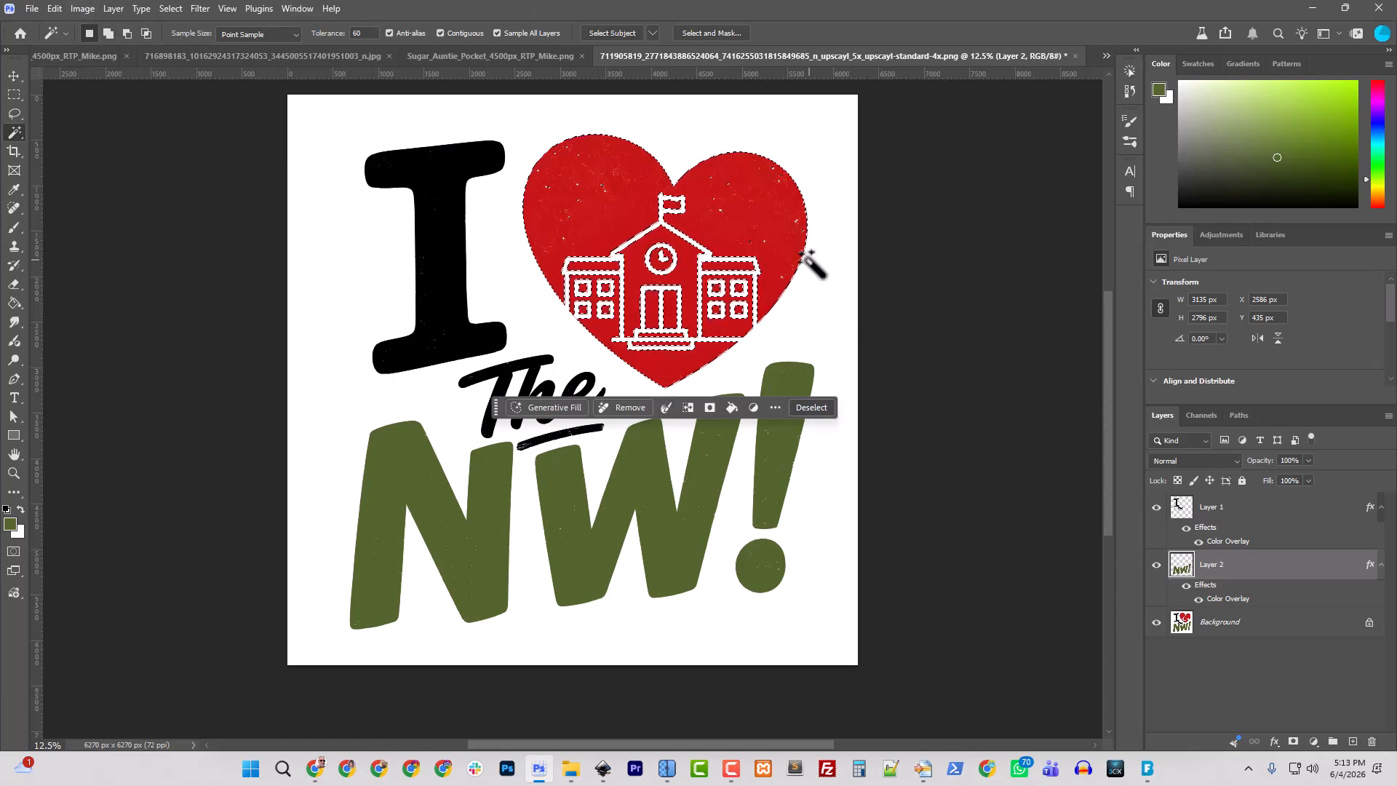
Inspect the heart and school selection up close for missed red areas
{"action": "key", "text": "ctrl+plus"}
{"action": "key", "text": "ctrl+plus"}
{"action": "key", "text": "ctrl+plus"}
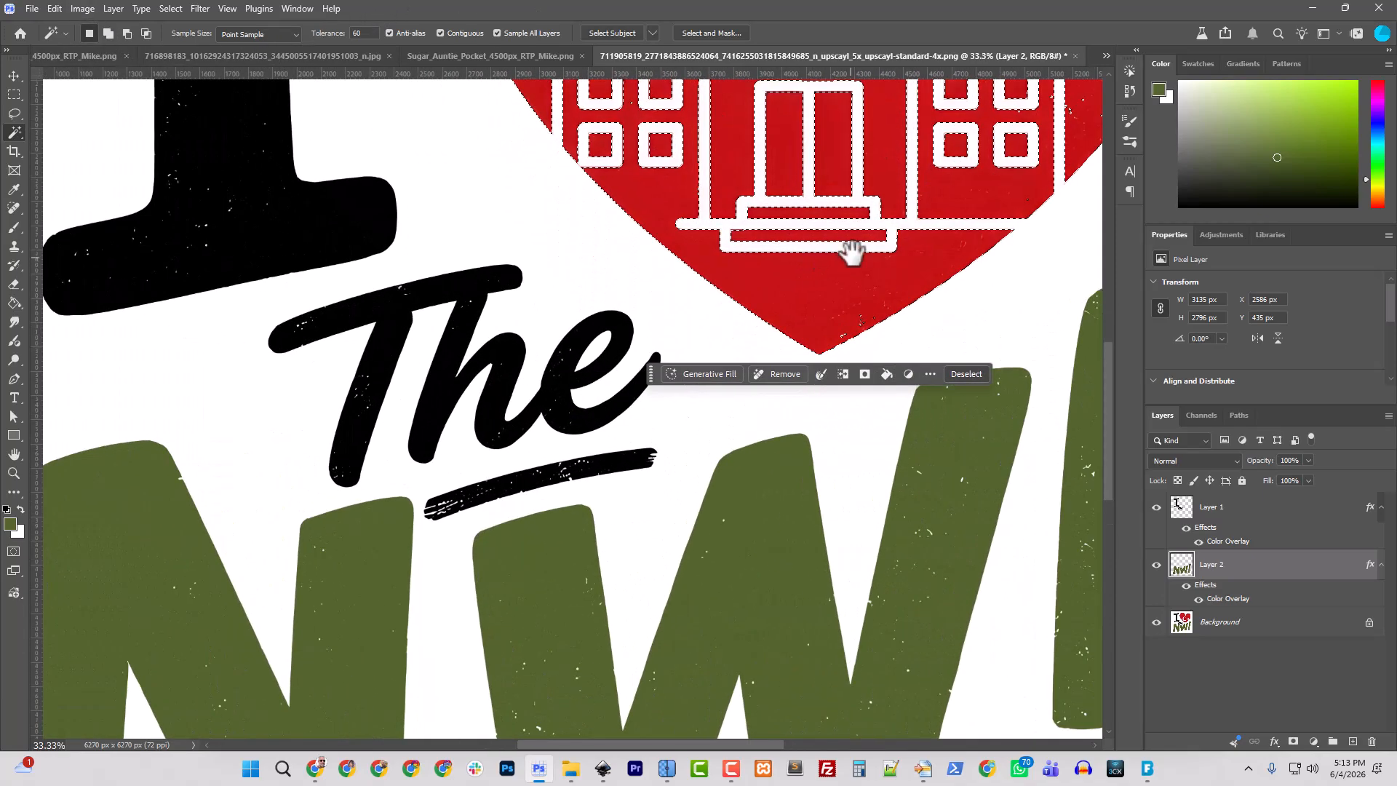
{"action": "key", "text": "ctrl+plus"}
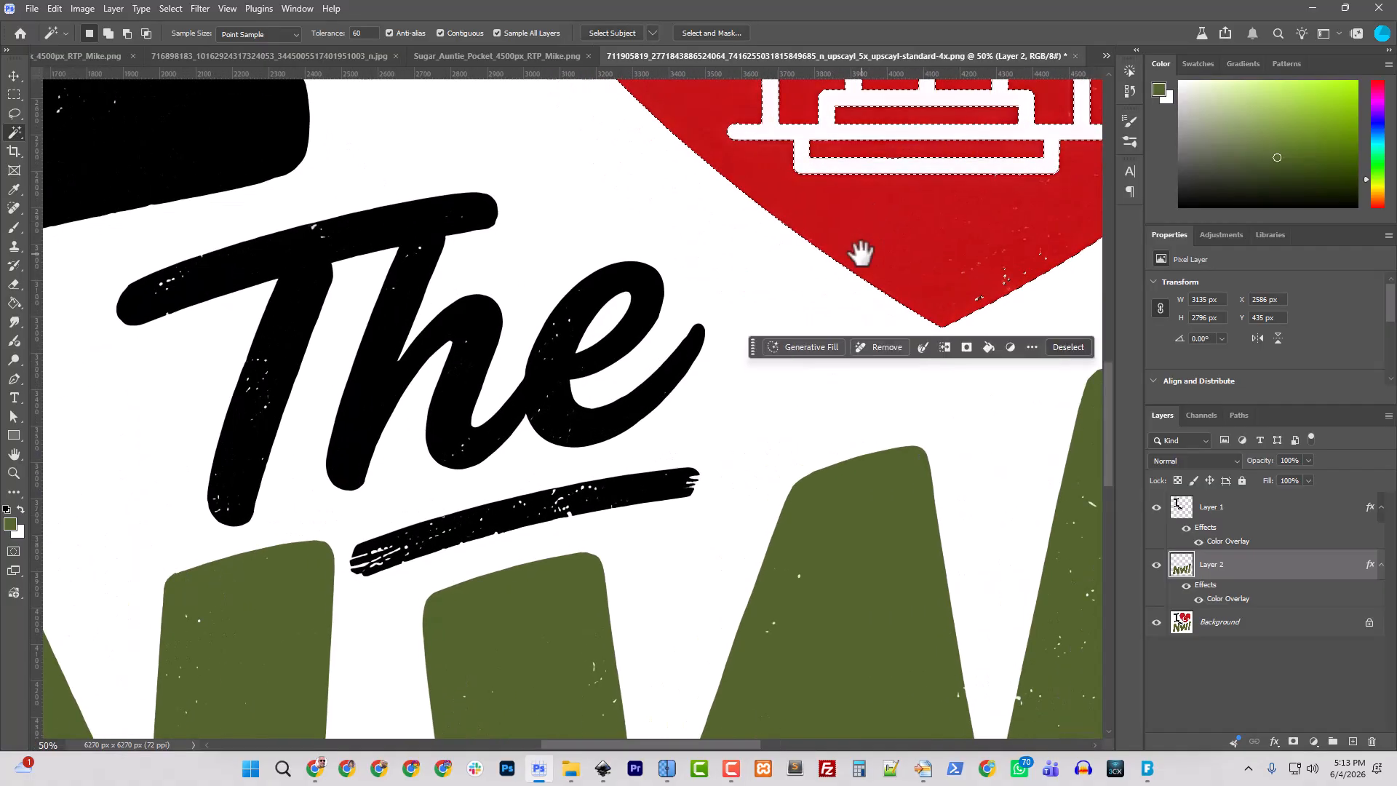
{"action": "key", "text": "ctrl+minus"}
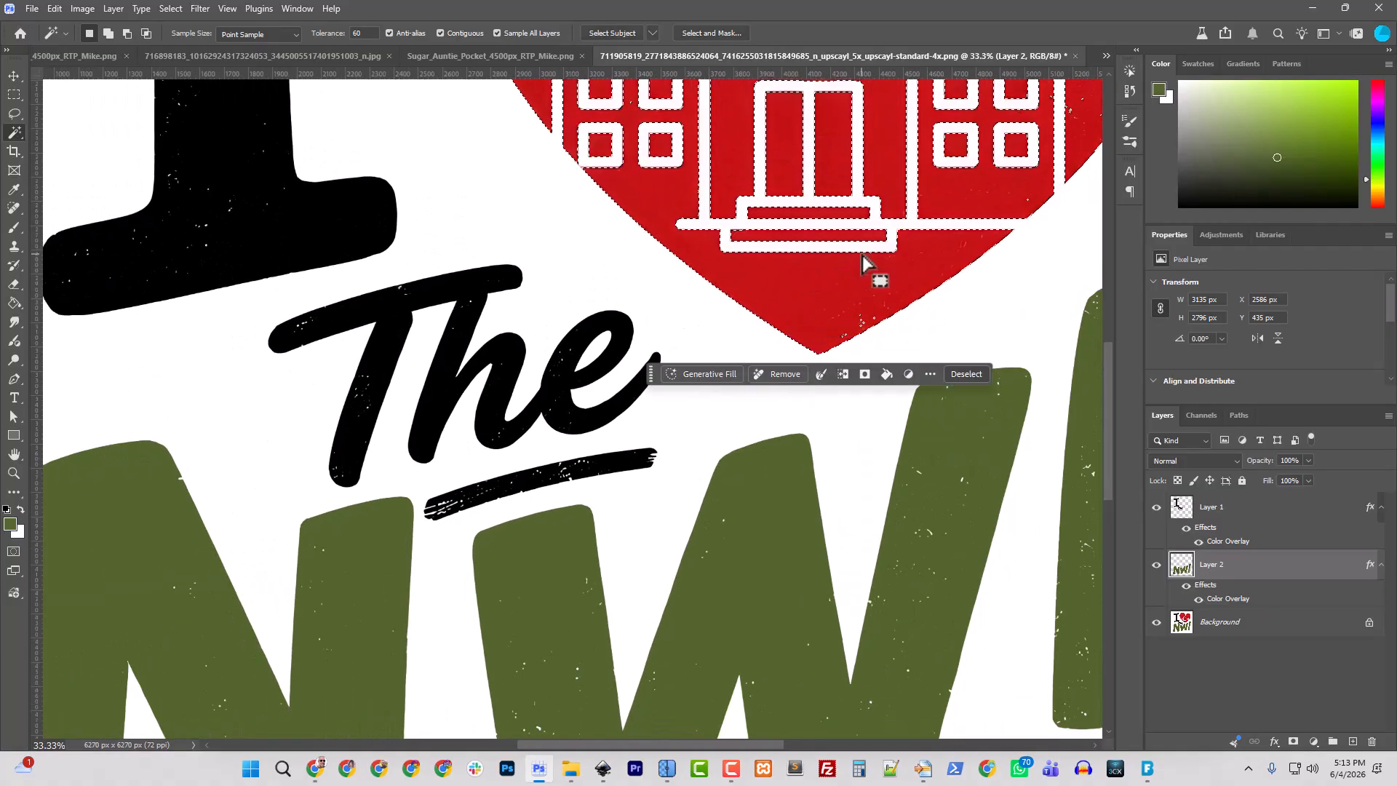
{"action": "left_click_drag", "start_coordinate": [864, 250], "coordinate": [533, 612]}
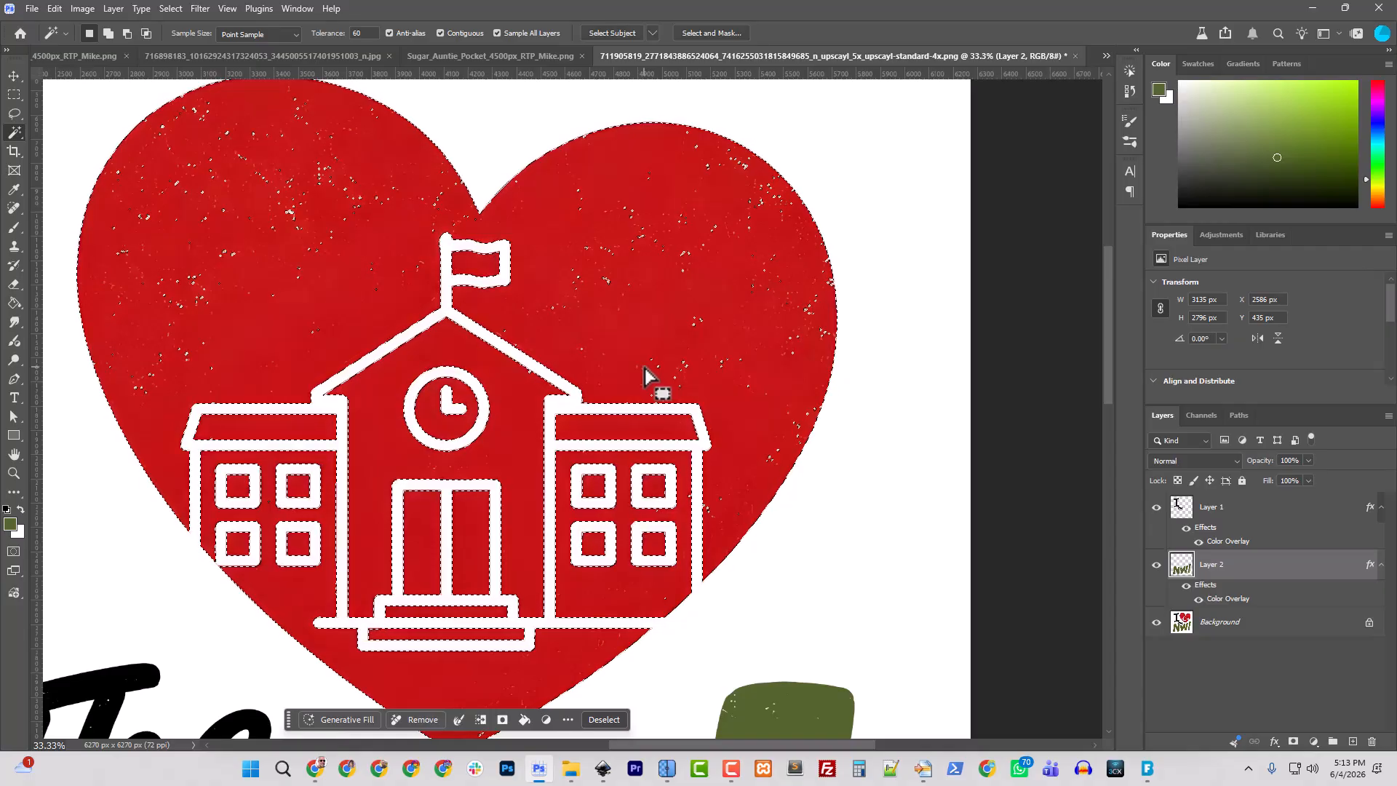
{"action": "left_click_drag", "start_coordinate": [434, 413], "coordinate": [516, 358]}
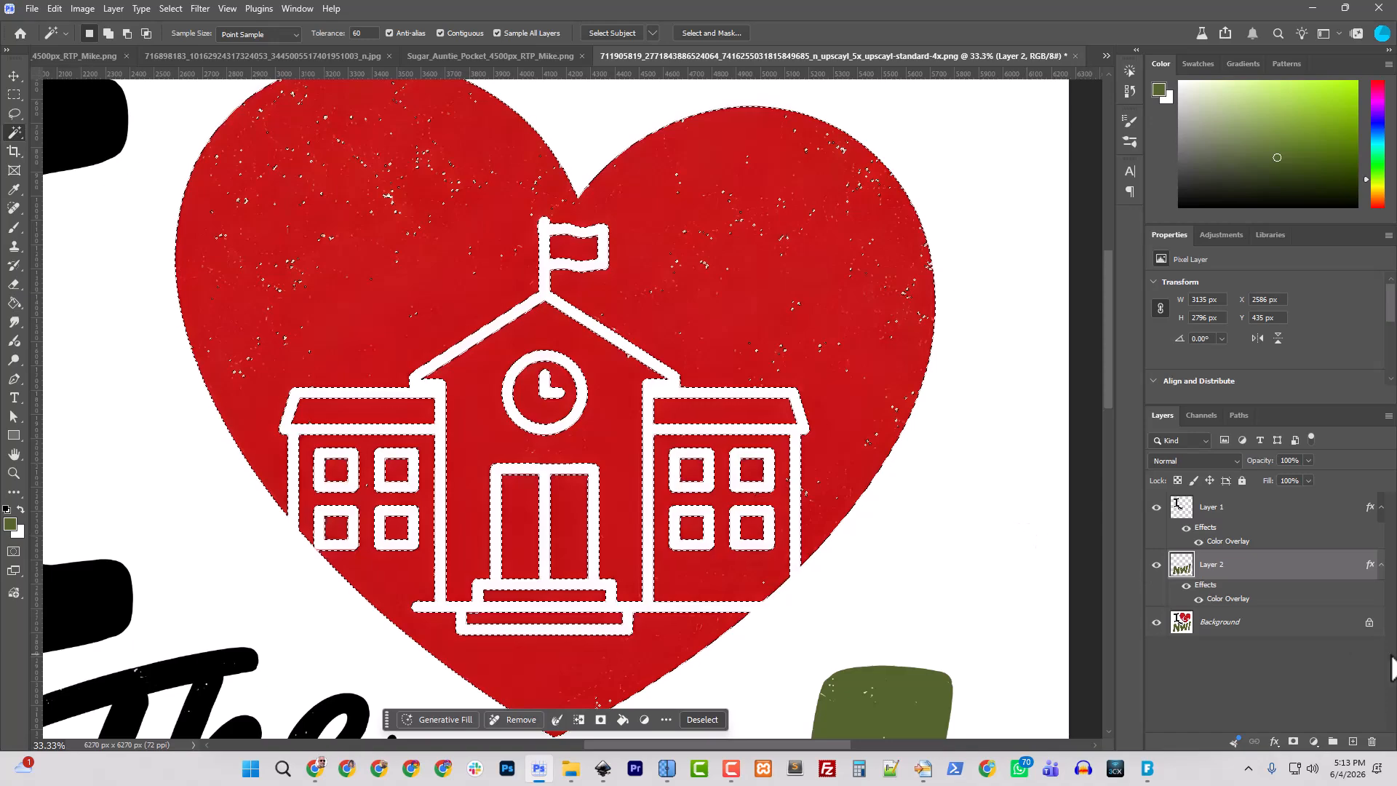
Copy the selected red heart from the Background layer to a new layer and hide the Background layer
{"action": "left_click", "coordinate": [1225, 629]}
{"action": "key", "text": "Delete"}
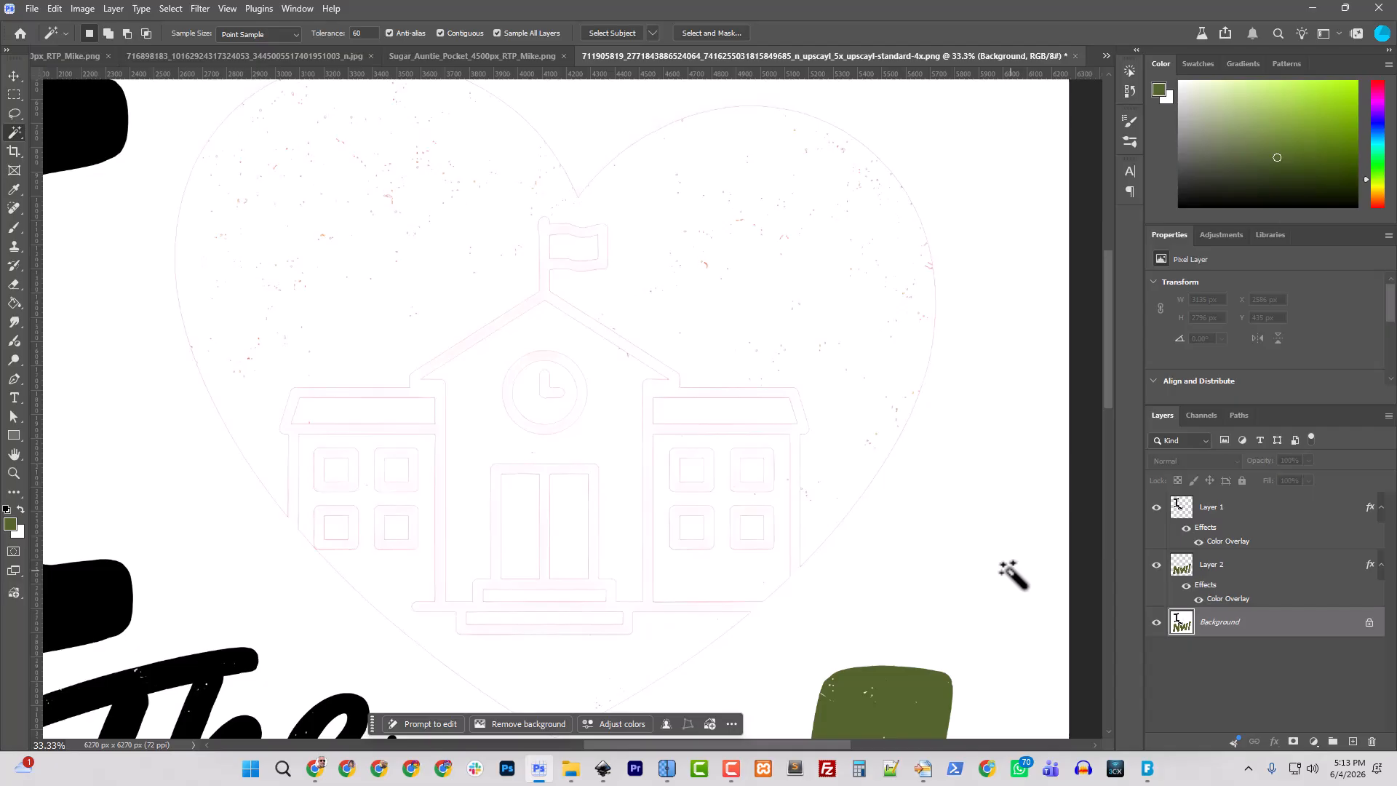
{"action": "key", "text": "ctrl+z"}
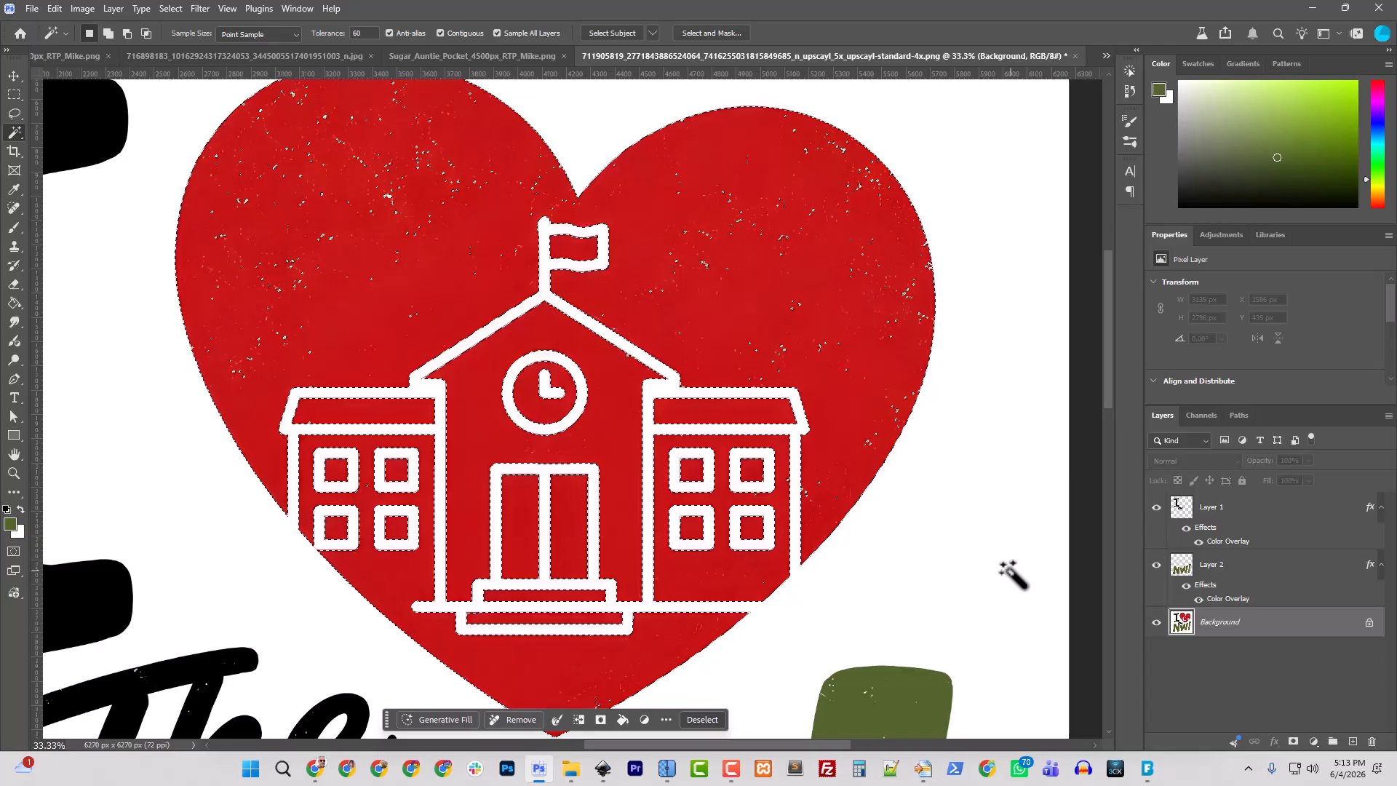
{"action": "left_click", "coordinate": [1157, 622]}
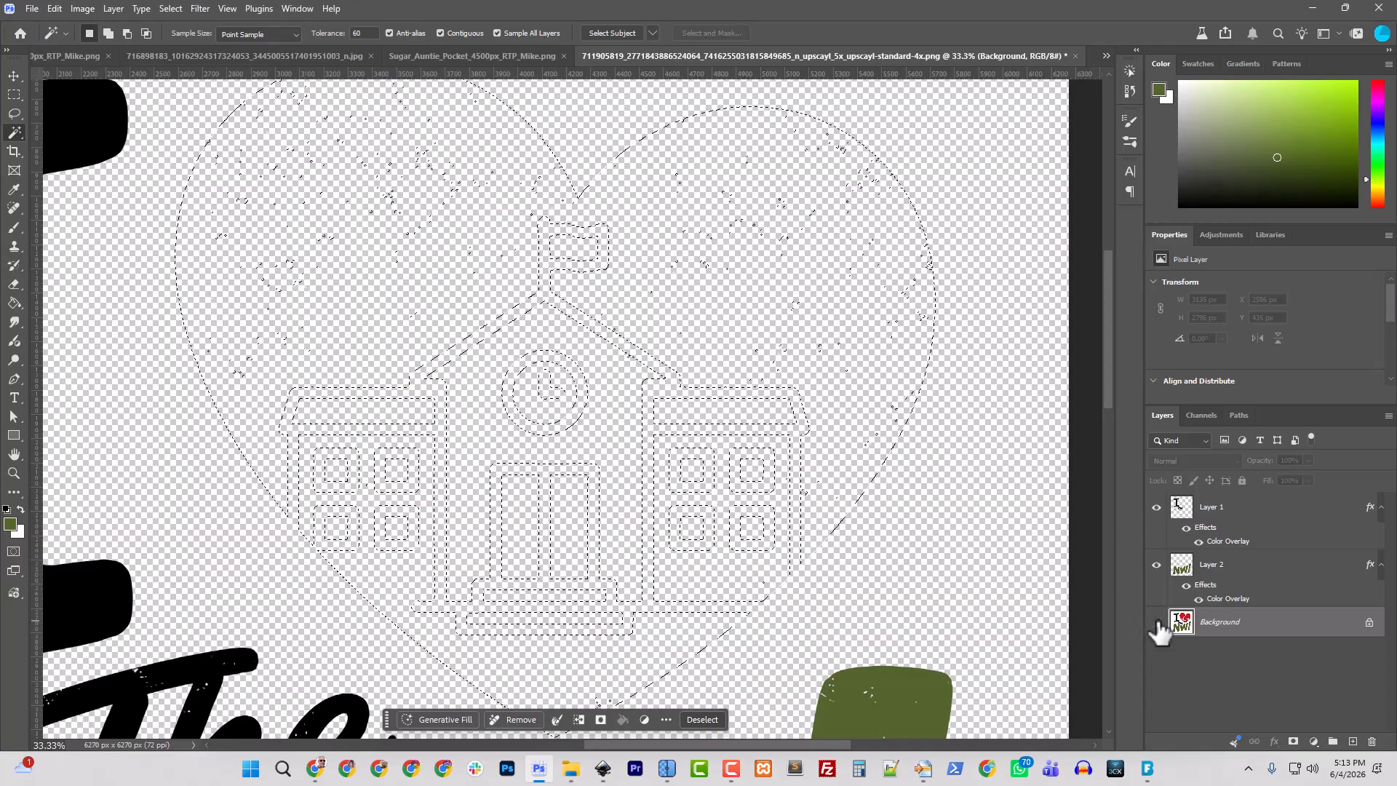
{"action": "key", "text": "ctrl+j"}
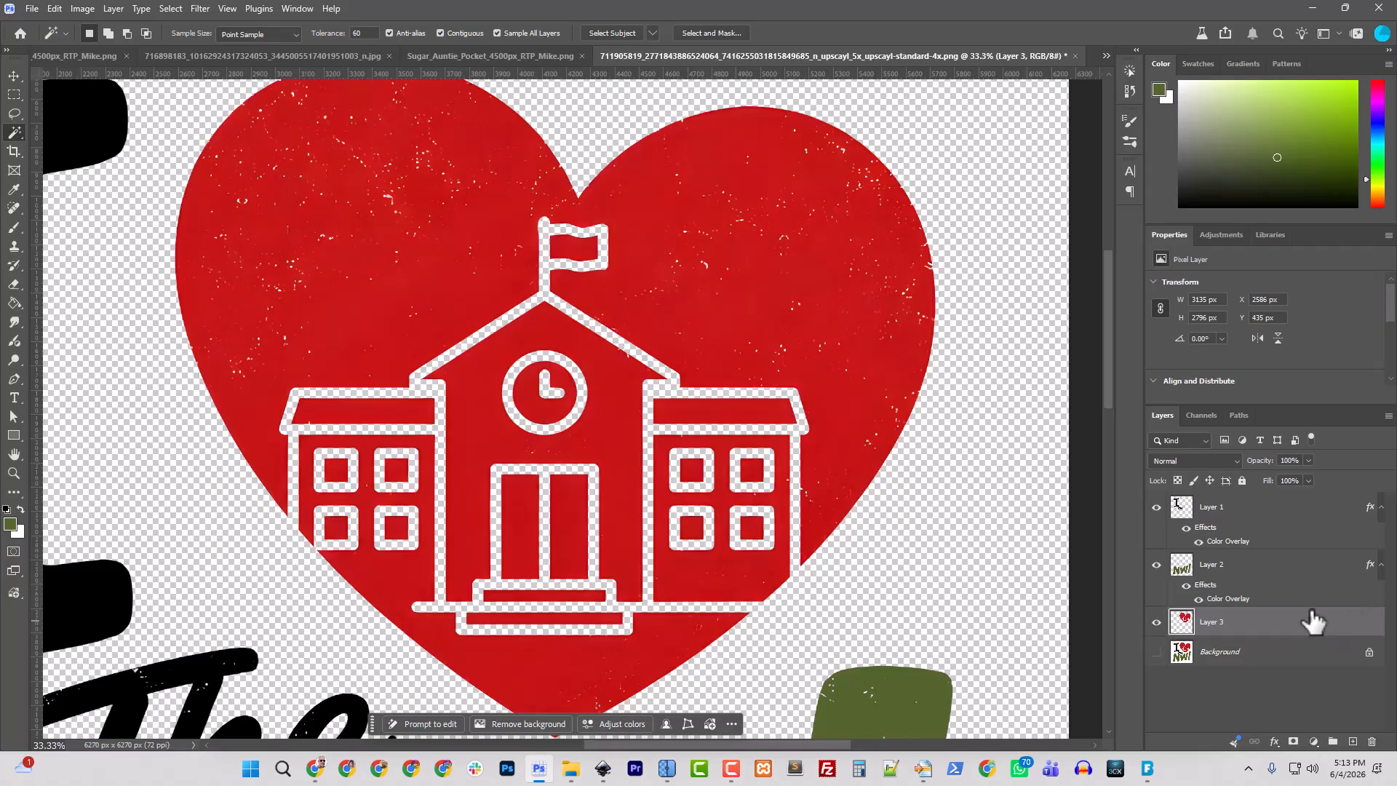
{"action": "right_click", "coordinate": [1208, 632]}
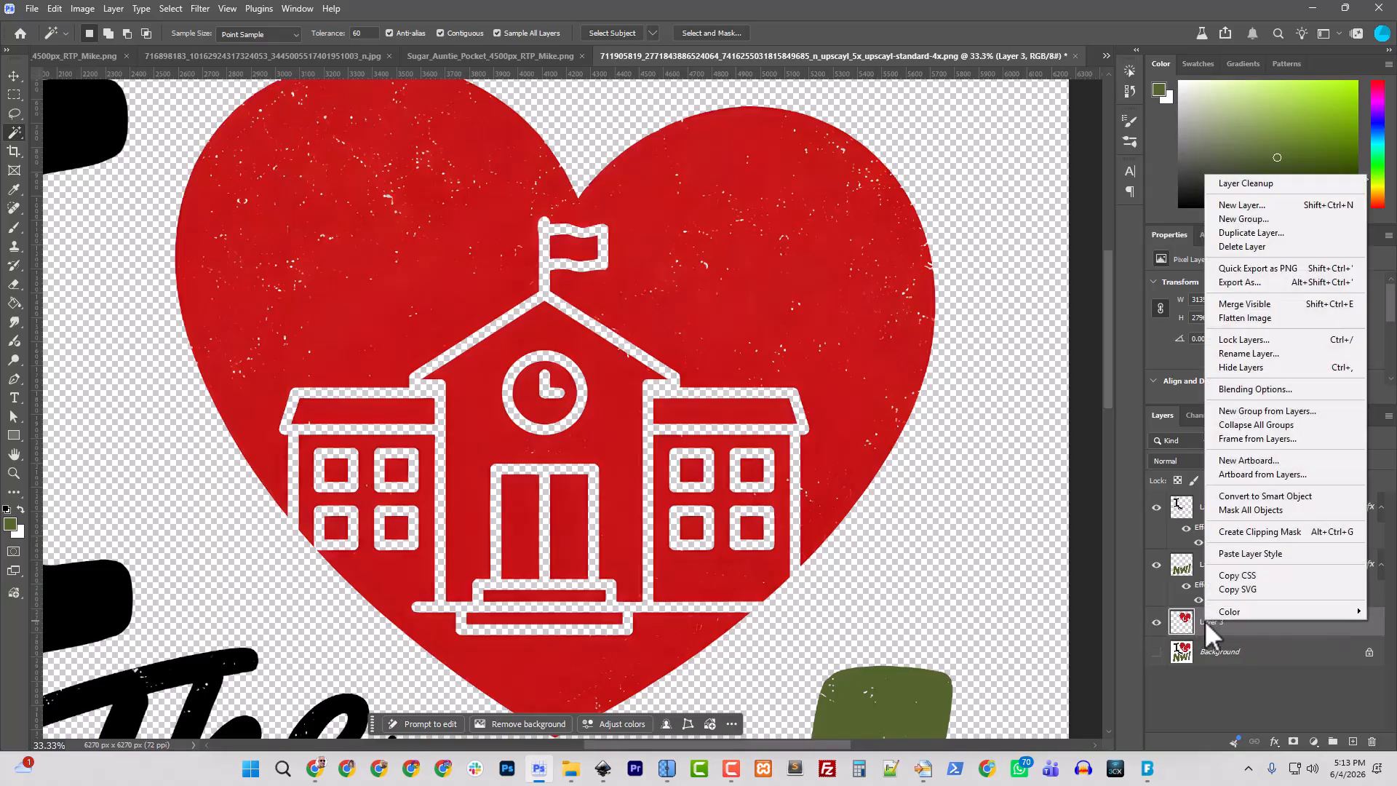
{"action": "left_click", "coordinate": [1254, 390]}
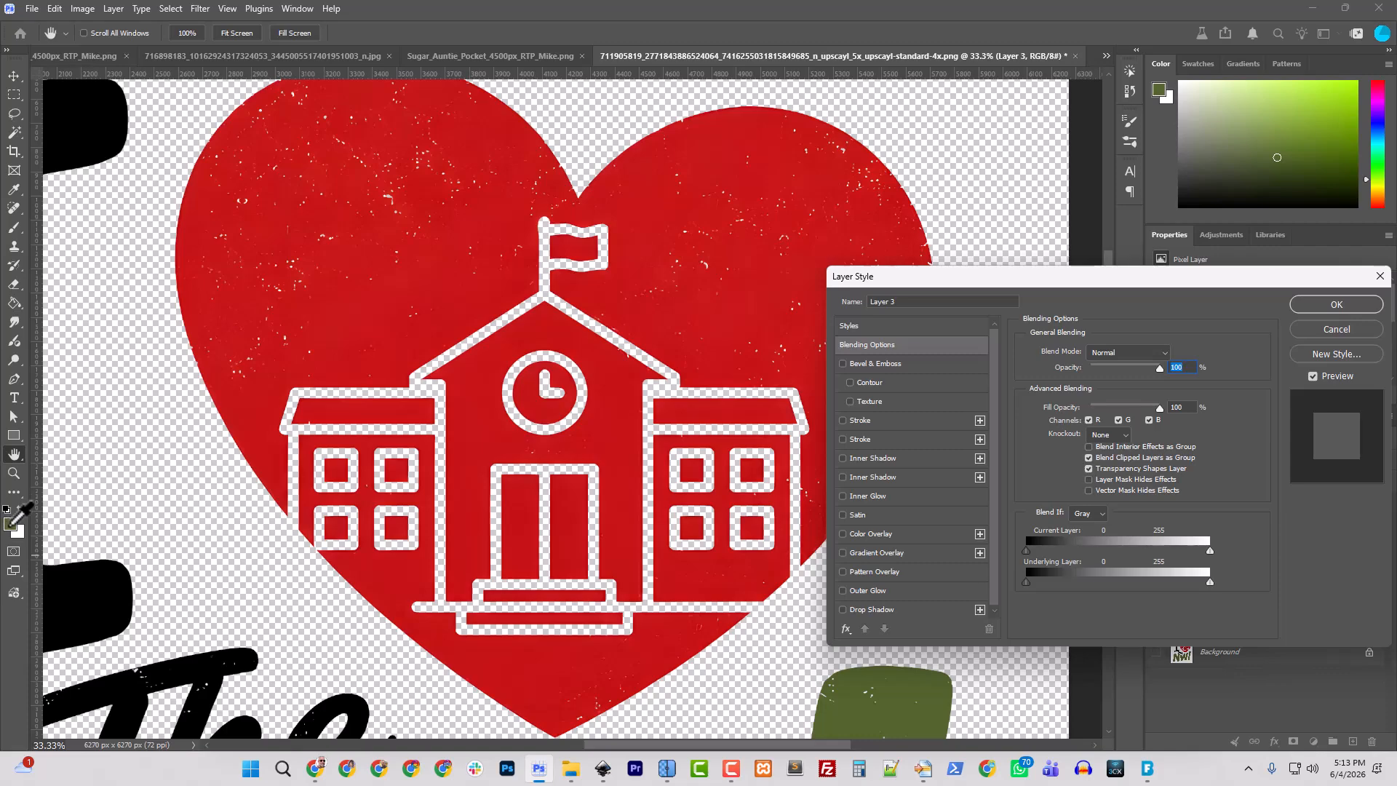
{"action": "left_click", "coordinate": [1337, 329]}
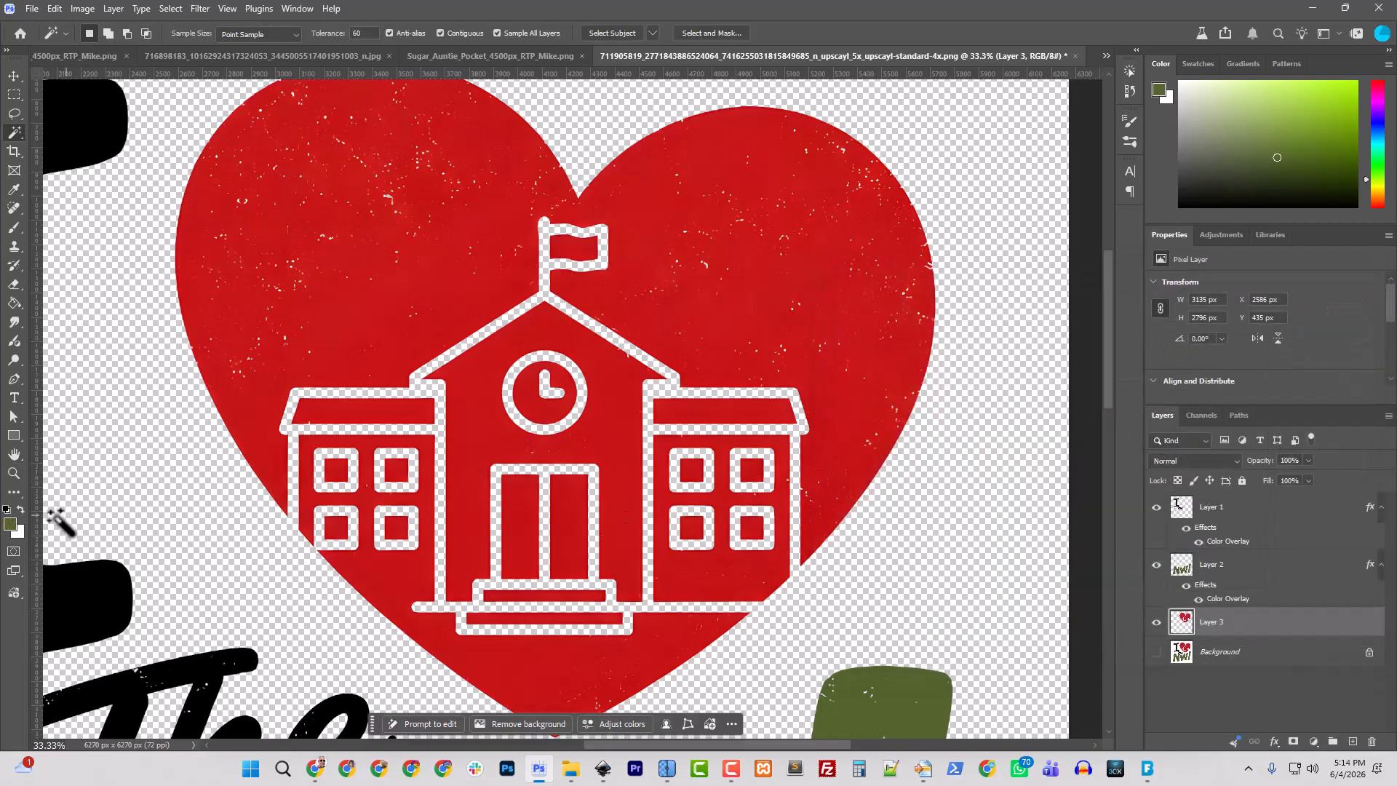
Set the foreground colour to red c71314 sampled from the heart
{"action": "left_click", "coordinate": [10, 524]}
{"action": "left_click", "coordinate": [557, 306]}
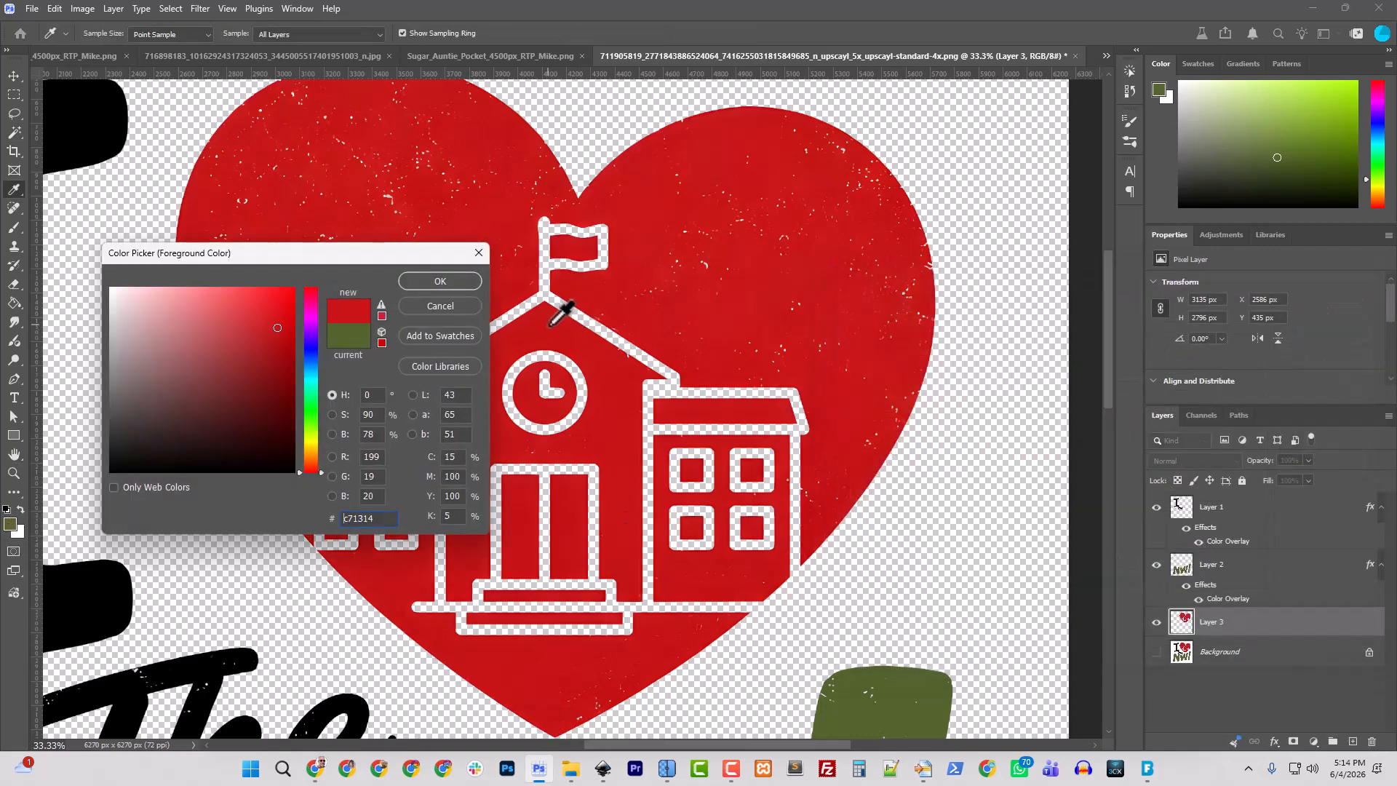
{"action": "left_click", "coordinate": [441, 281]}
Apply a Color Overlay to the heart layer, Layer 3, using the red foreground colour c71314
{"action": "right_click", "coordinate": [1209, 630]}
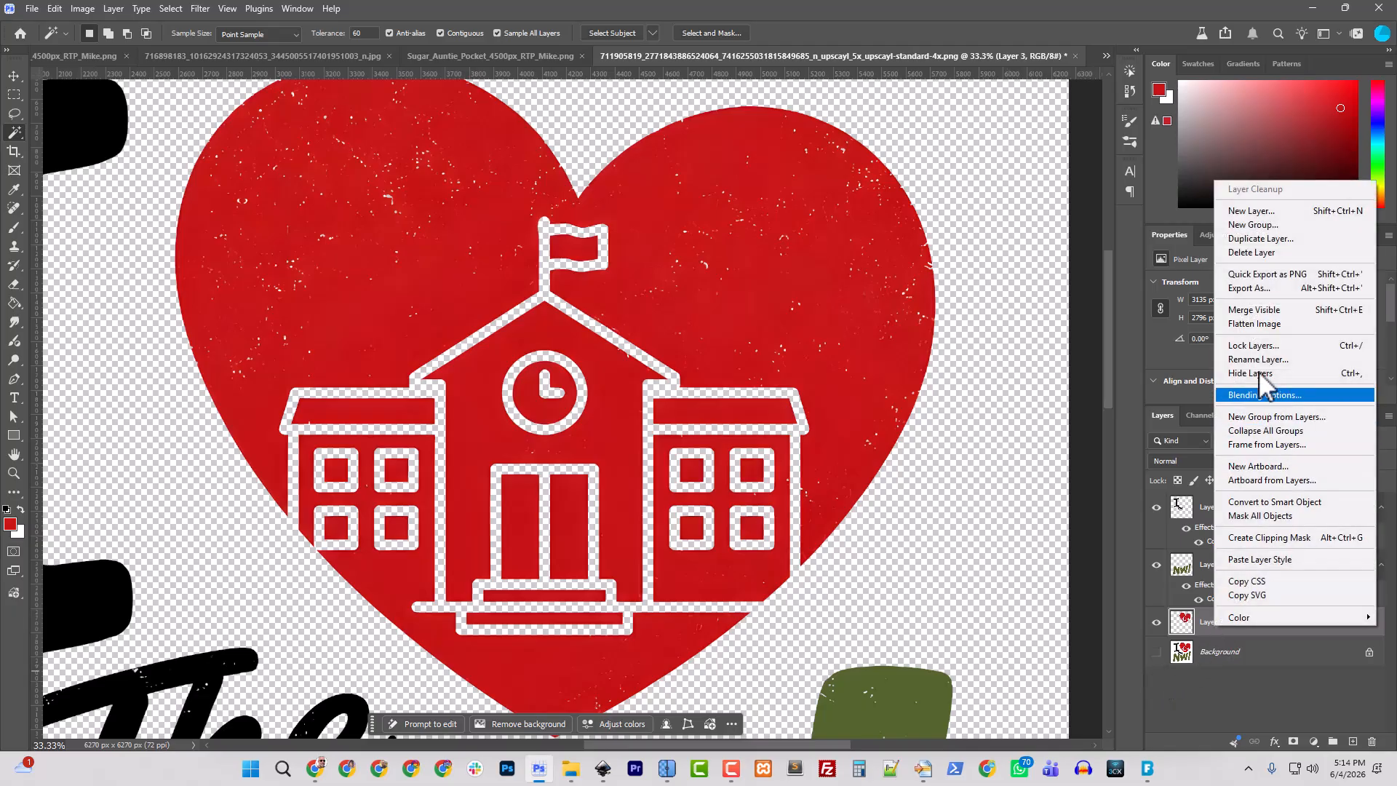
{"action": "left_click", "coordinate": [1271, 395]}
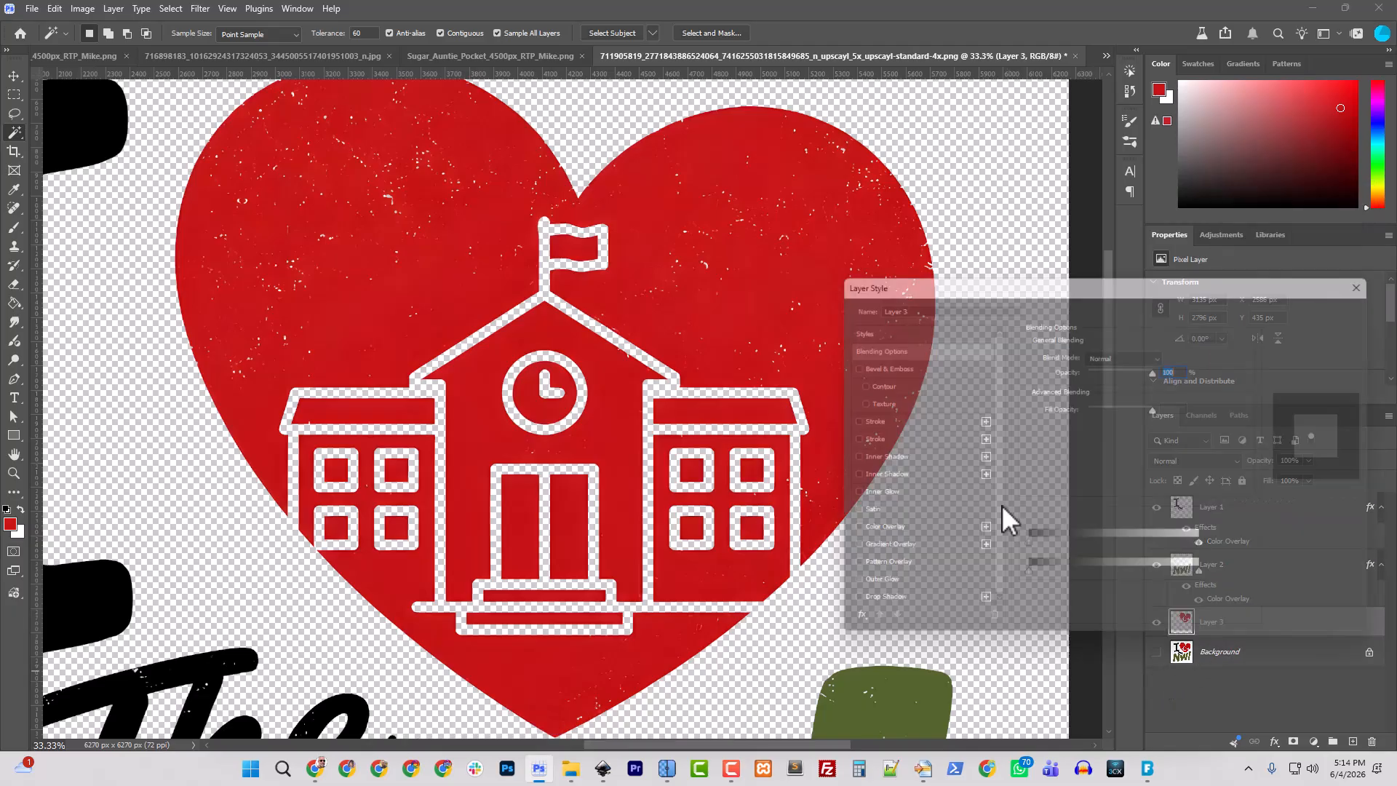
{"action": "left_click", "coordinate": [870, 533]}
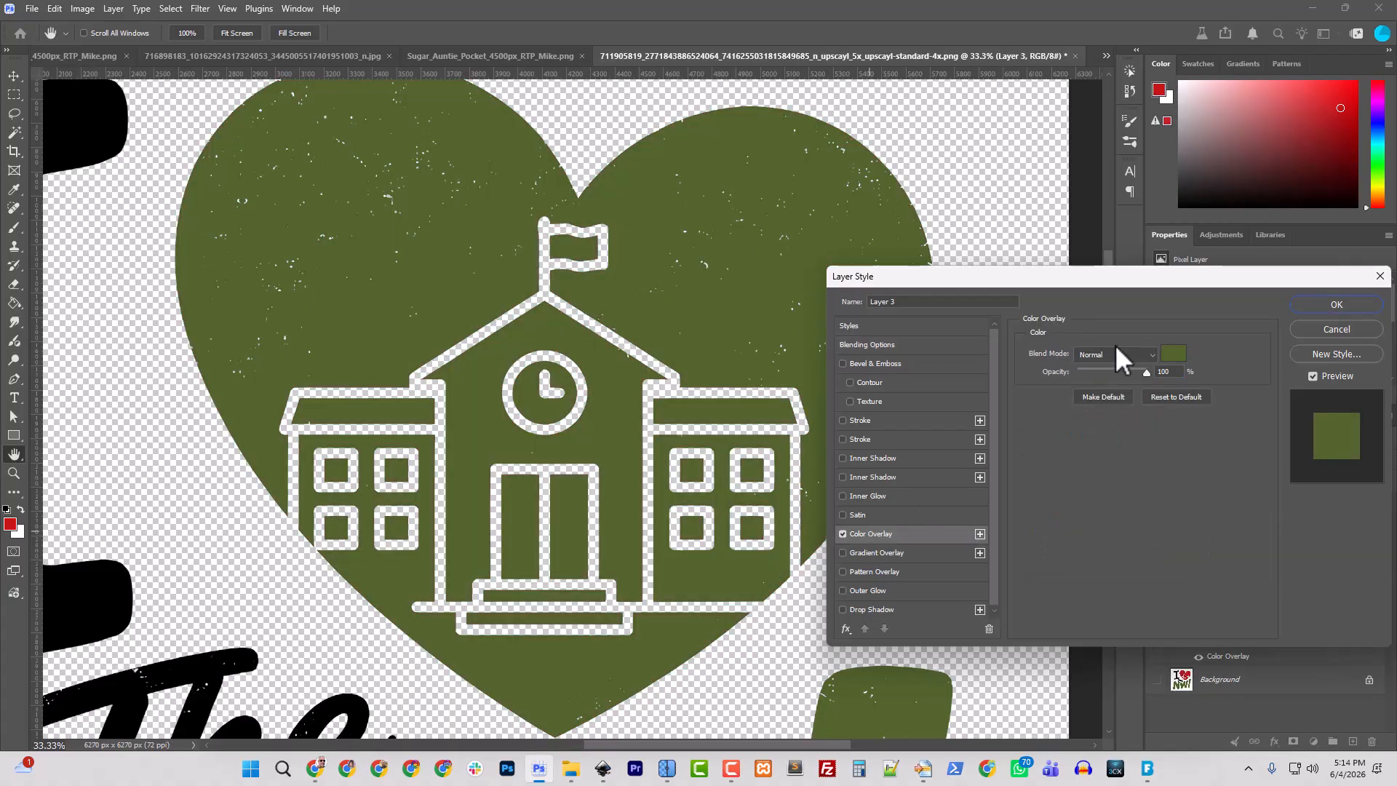
{"action": "left_click", "coordinate": [1173, 353]}
{"action": "left_click", "coordinate": [10, 524]}
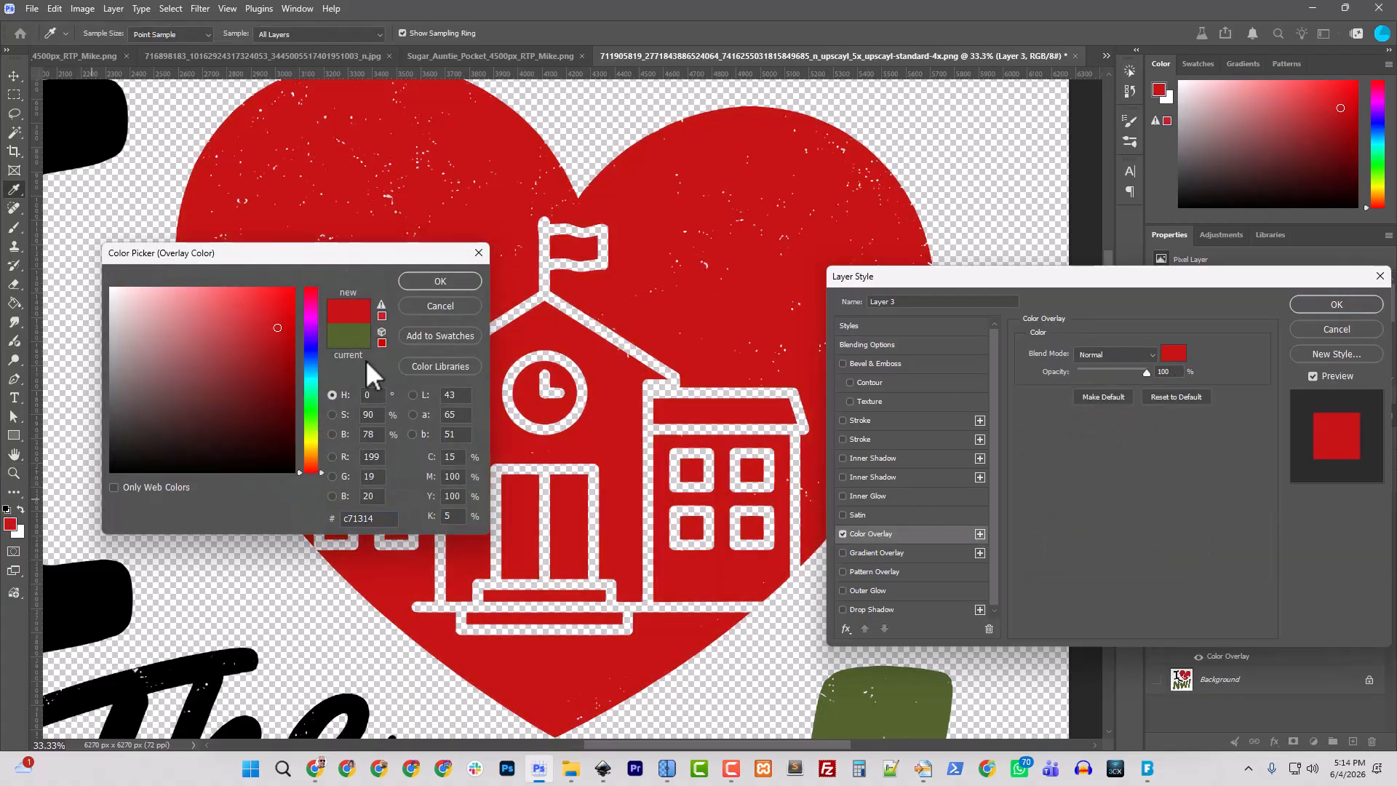
{"action": "left_click", "coordinate": [441, 280]}
{"action": "left_click", "coordinate": [1358, 306]}
{"action": "key", "text": "w"}
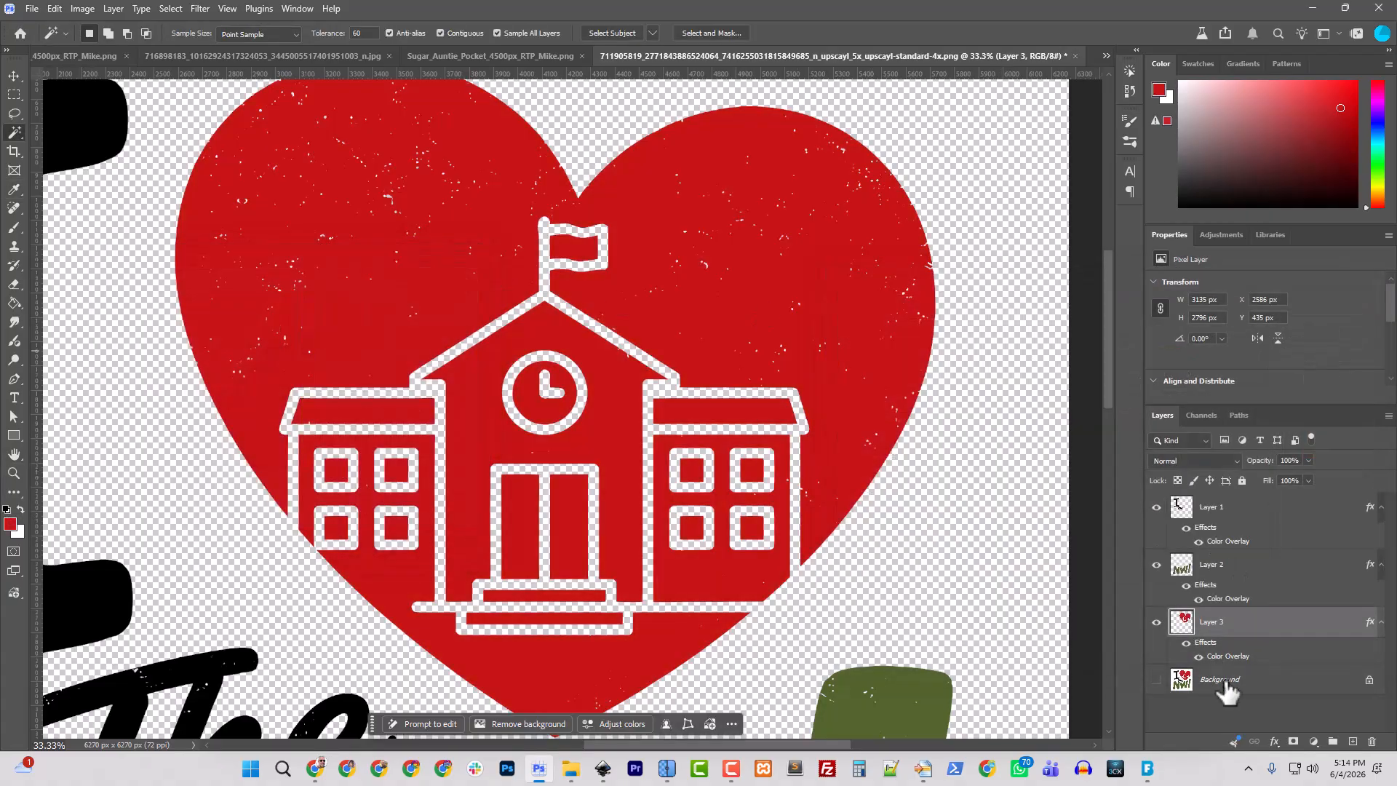
Add a black (000000) Solid Color fill layer directly above the Background layer
{"action": "left_click", "coordinate": [1249, 688]}
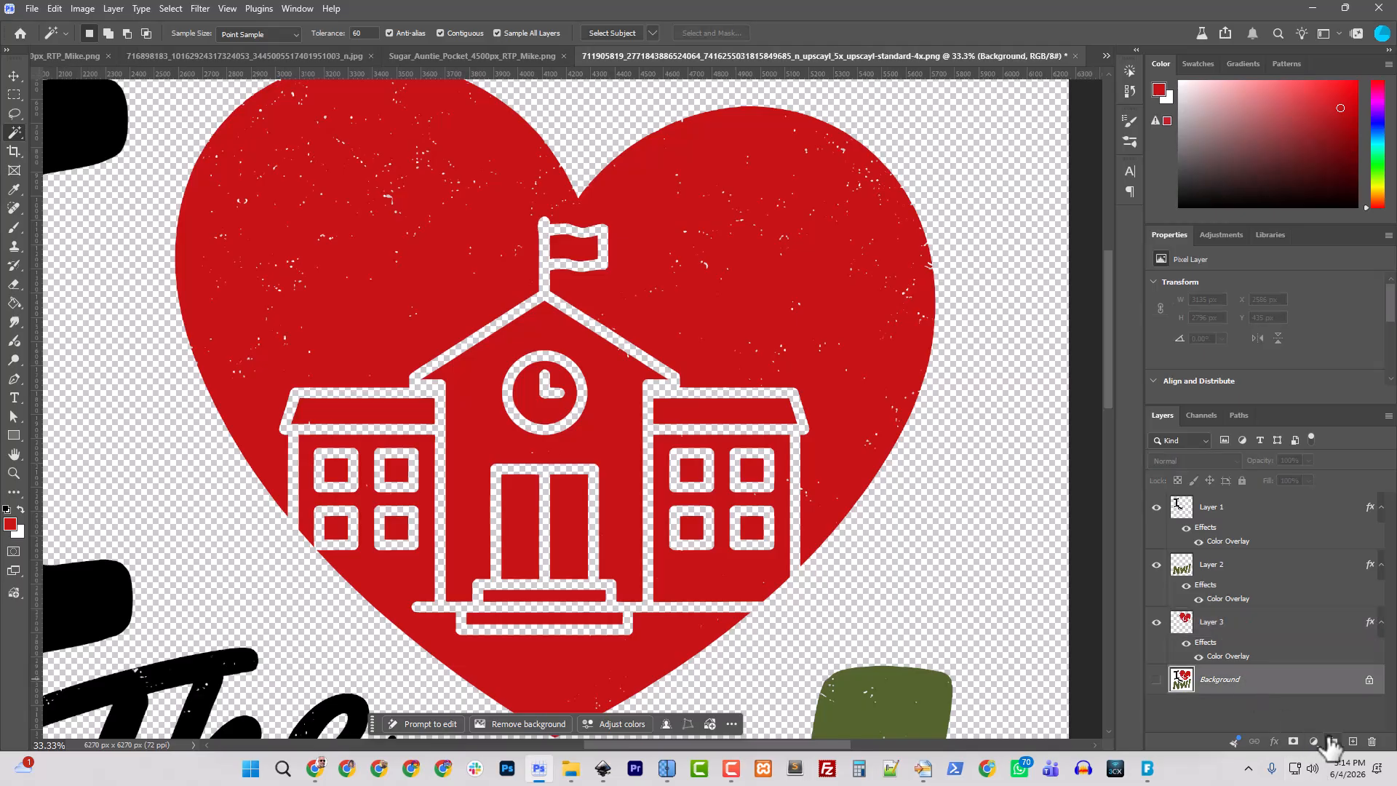
{"action": "left_click", "coordinate": [1313, 741]}
{"action": "left_click", "coordinate": [1299, 450]}
{"action": "type", "text": "000000"}
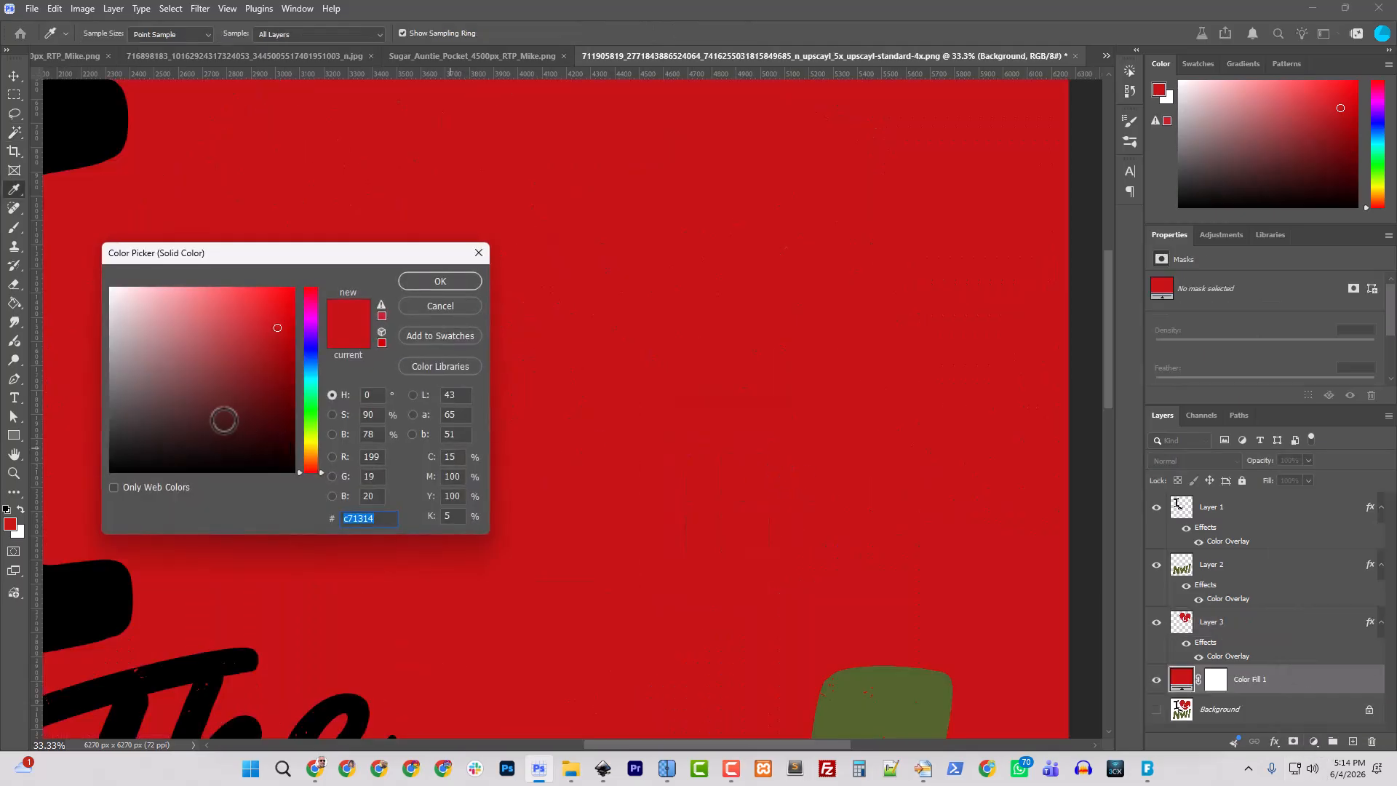
{"action": "left_click", "coordinate": [446, 279]}
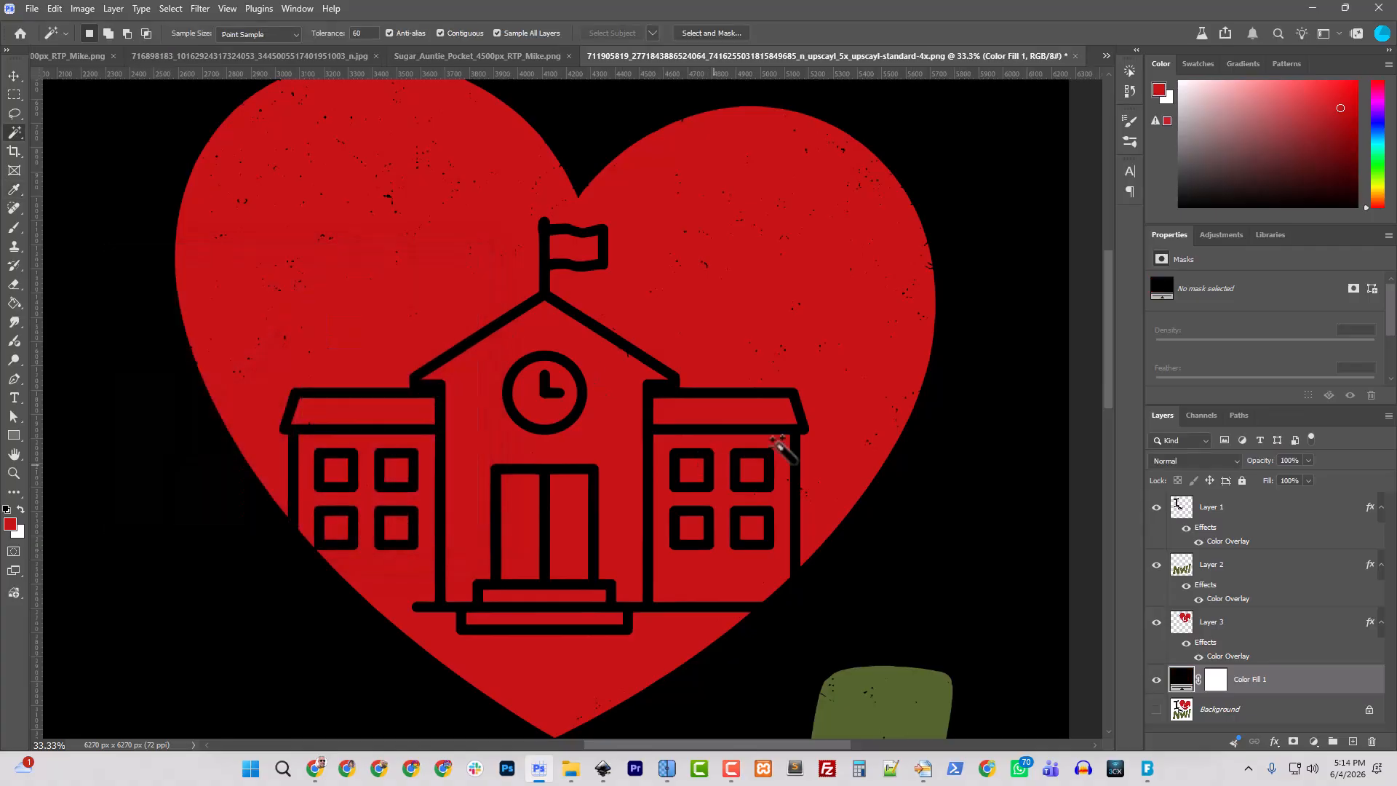
Hide the Color Overlay on Layer 3 and examine the heart's original red texture and edges around the schoolhouse and flag up close
{"action": "left_click", "coordinate": [1157, 709]}
{"action": "key", "text": "ctrl+plus"}
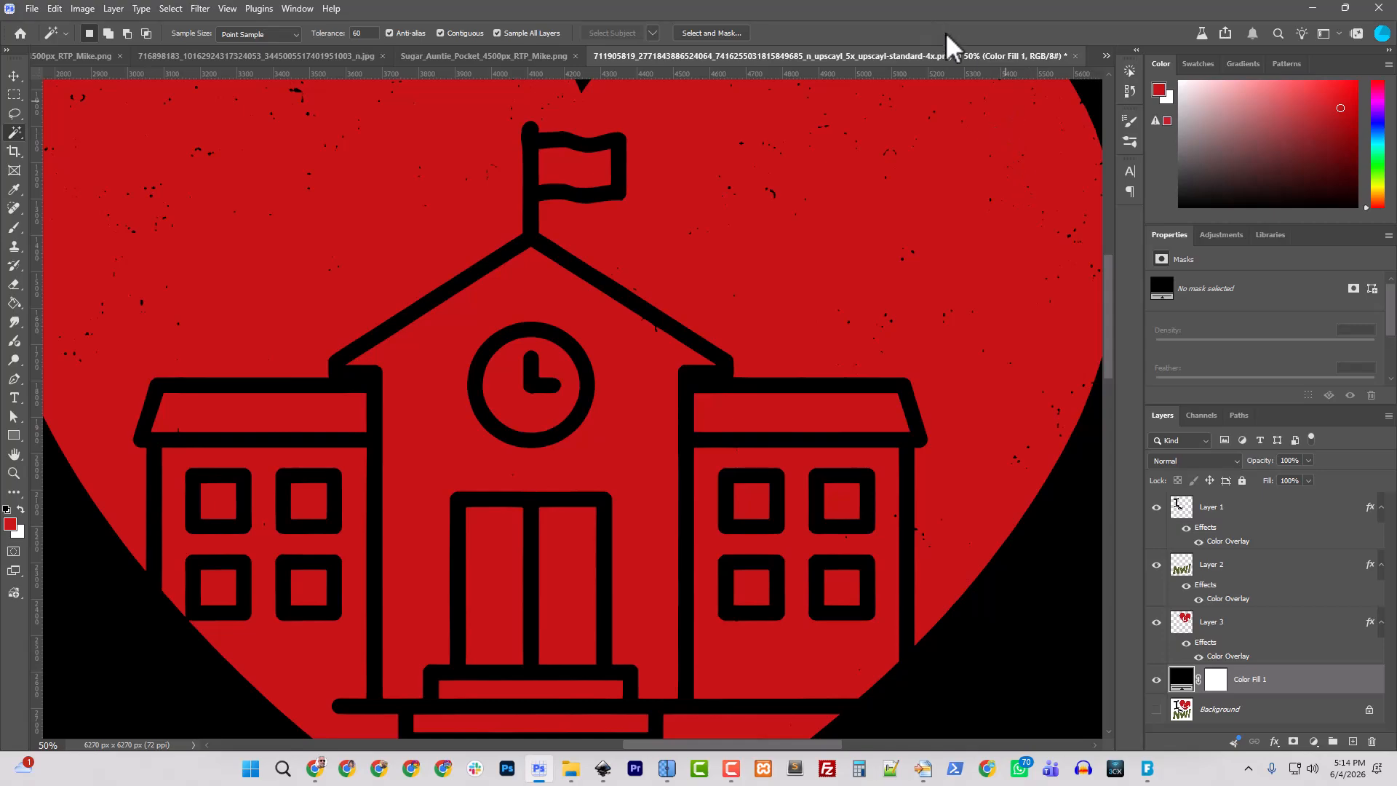
{"action": "key", "text": "ctrl+plus"}
{"action": "key", "text": "ctrl+plus"}
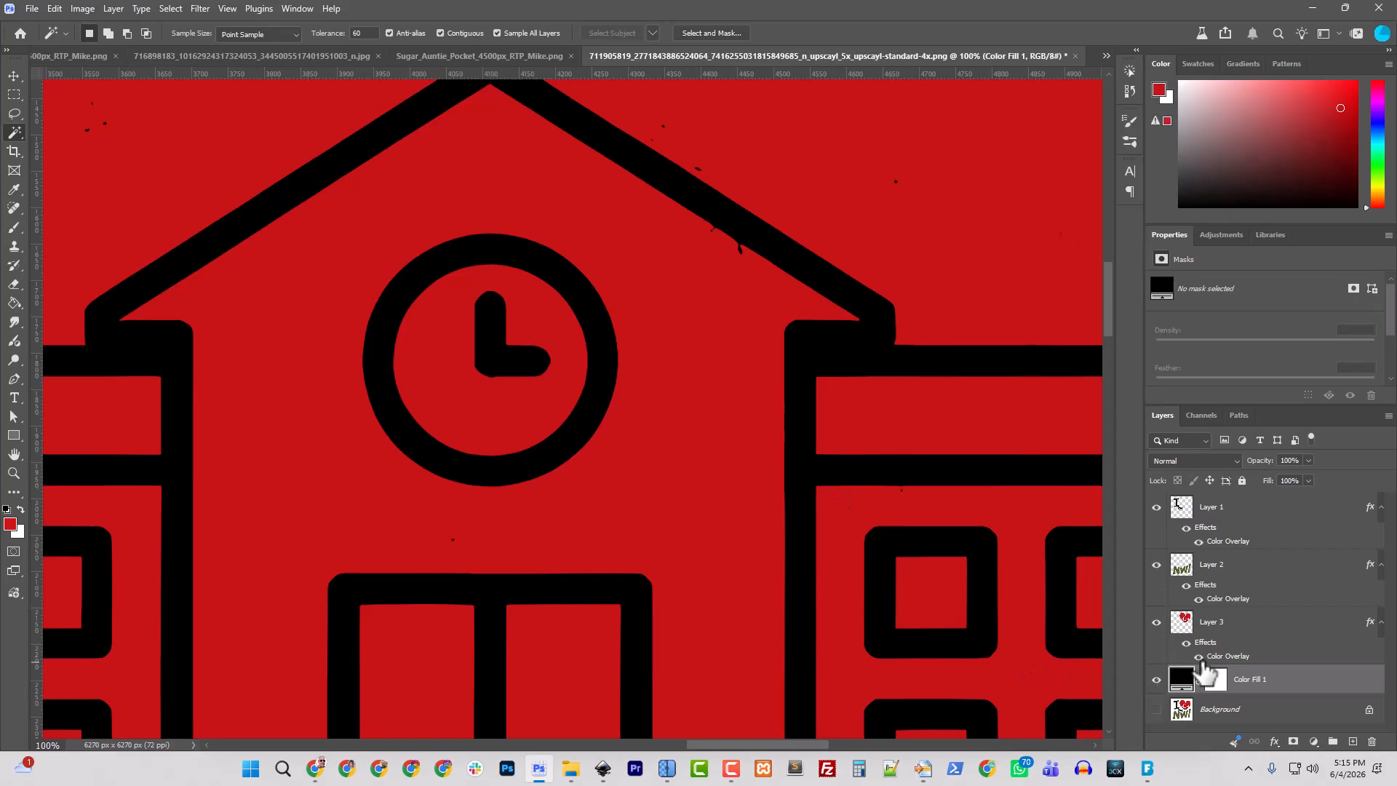
{"action": "left_click", "coordinate": [1198, 656]}
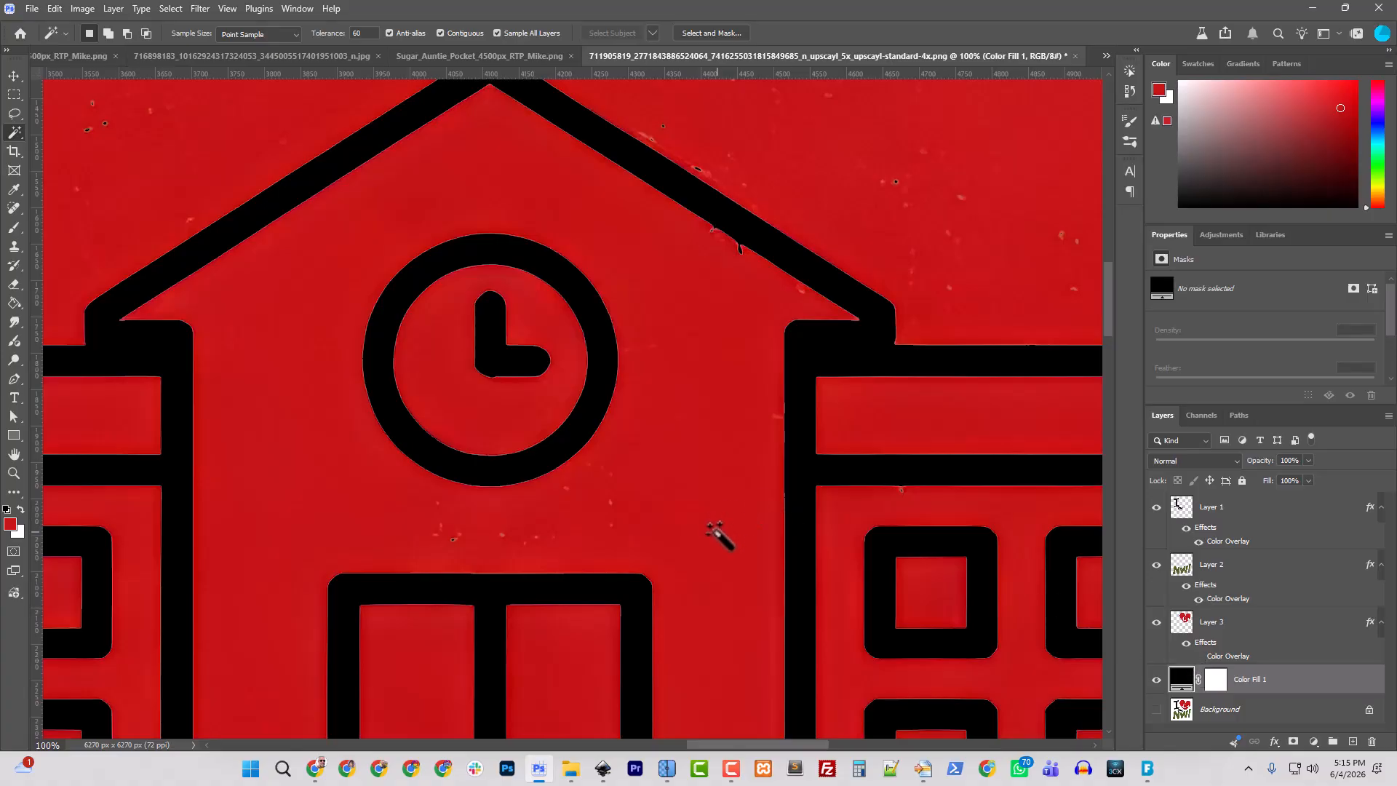
{"action": "left_click_drag", "start_coordinate": [895, 241], "coordinate": [670, 408]}
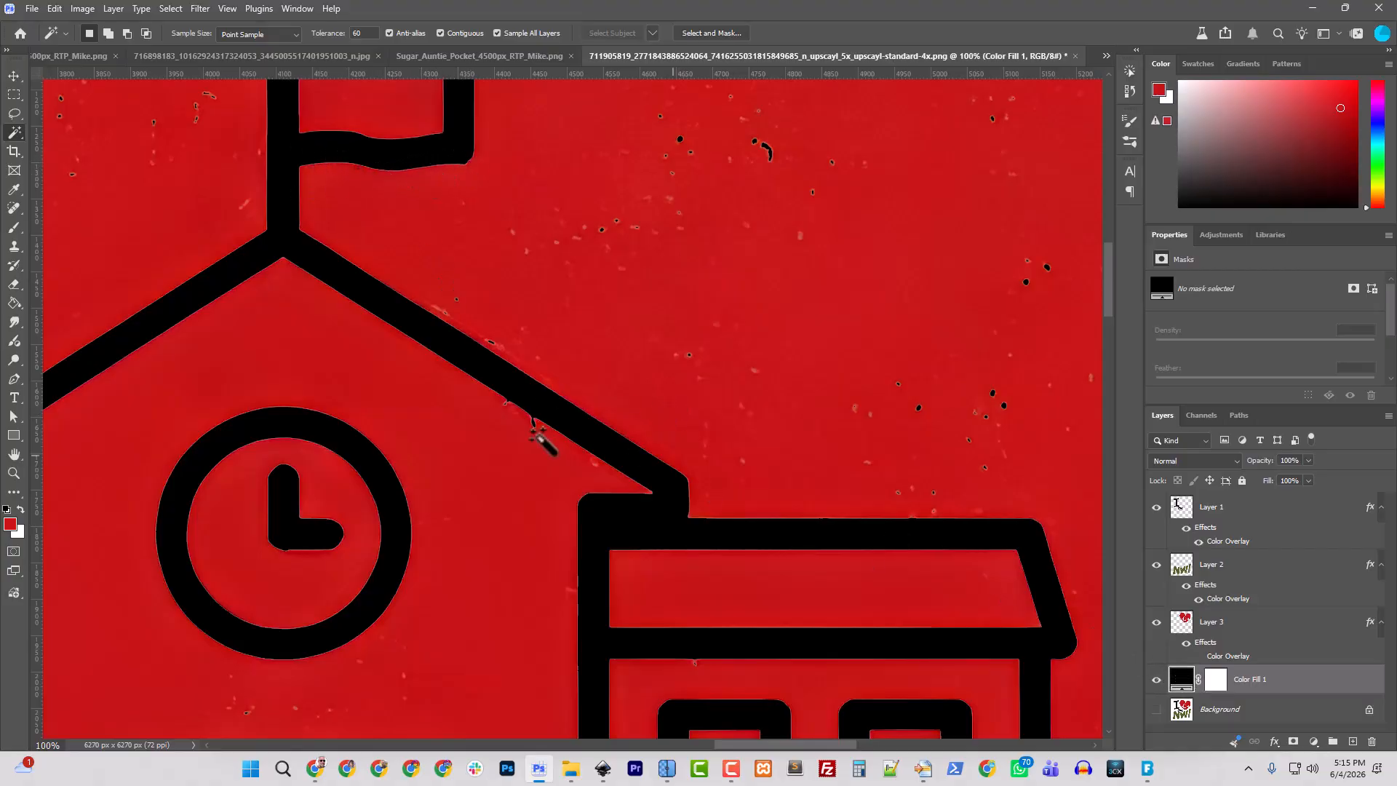
{"action": "scroll", "coordinate": [531, 452], "scroll_direction": "up", "scroll_amount": 2}
{"action": "scroll", "coordinate": [531, 452], "scroll_direction": "up", "scroll_amount": 1}
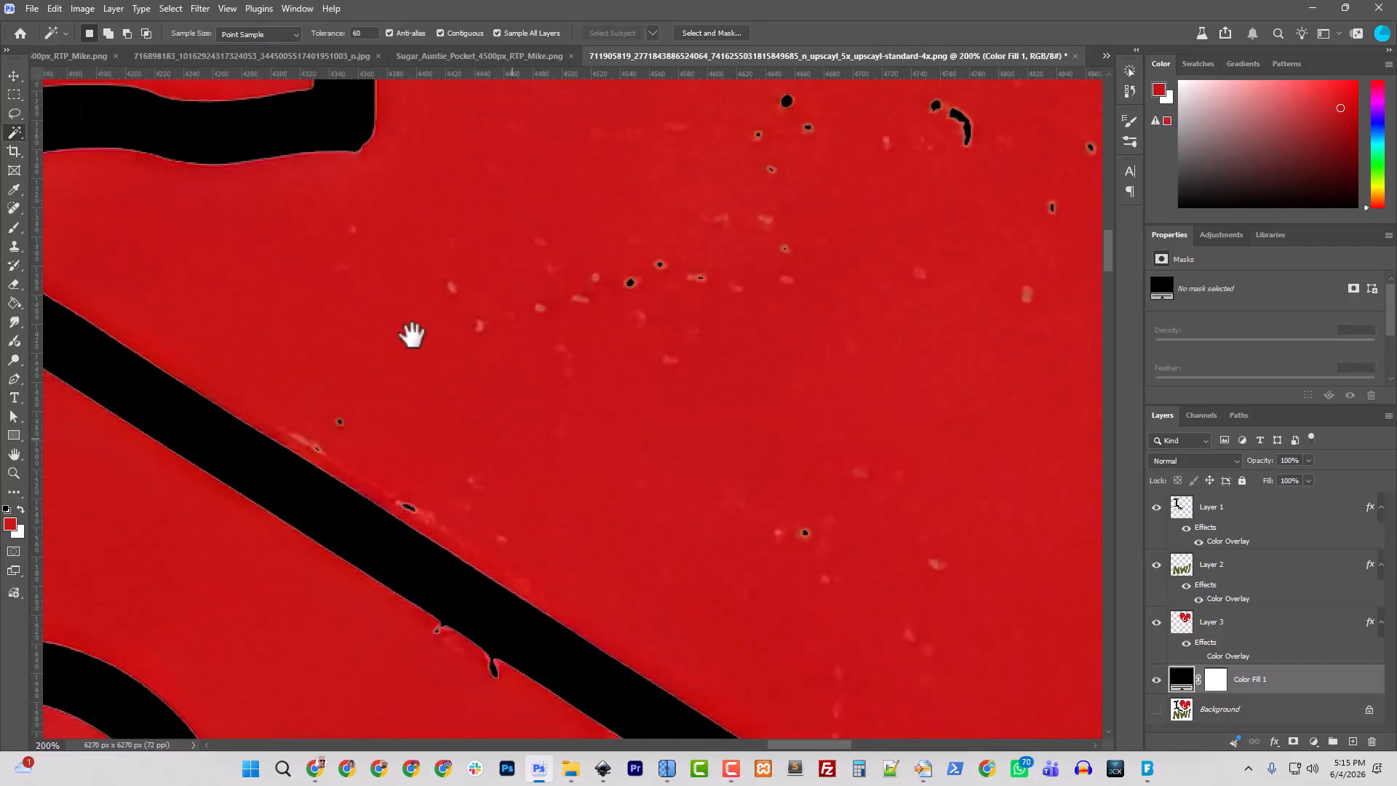
{"action": "left_click_drag", "start_coordinate": [412, 335], "coordinate": [692, 483]}
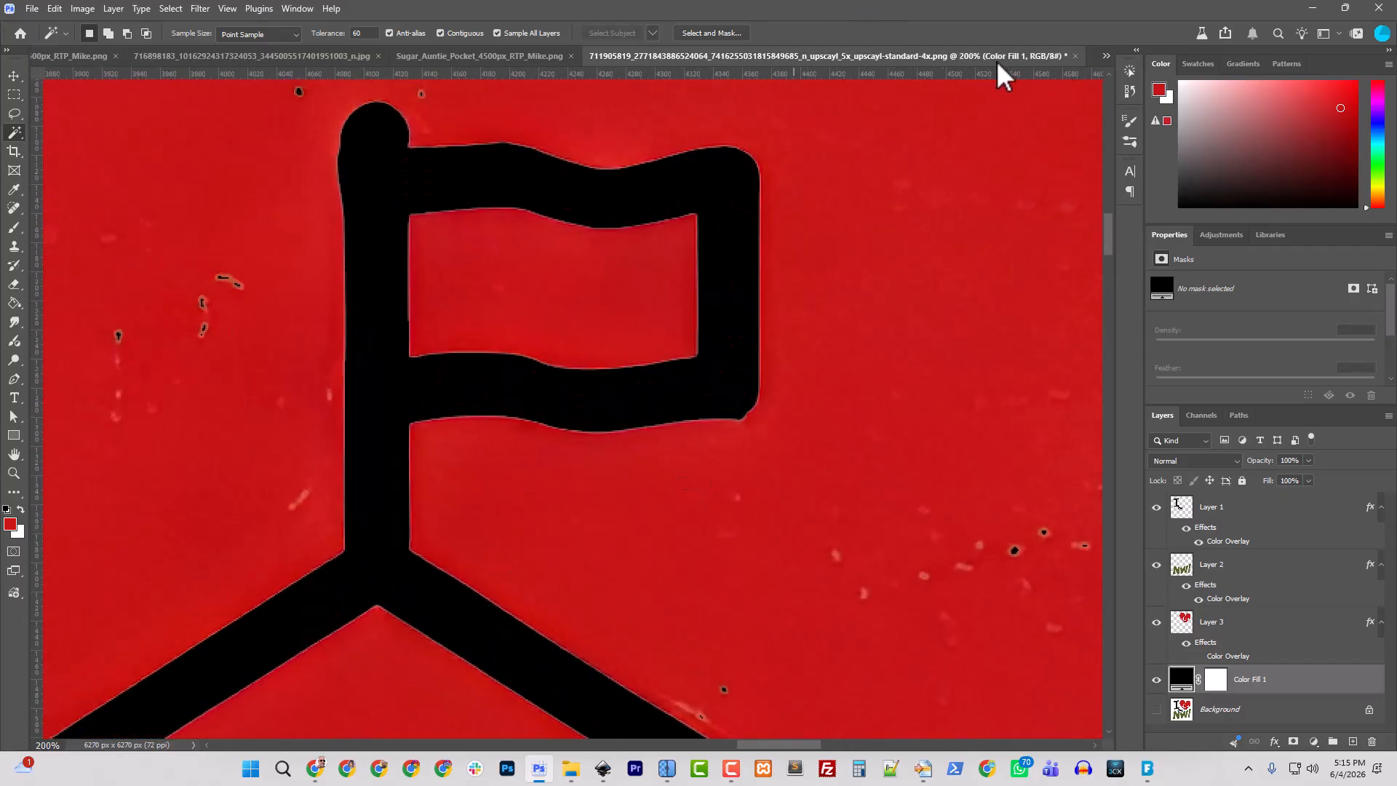
Compare the heart with and without Layer 3's Color Overlay around the flag, leaving the overlay visible
{"action": "left_click", "coordinate": [1199, 657]}
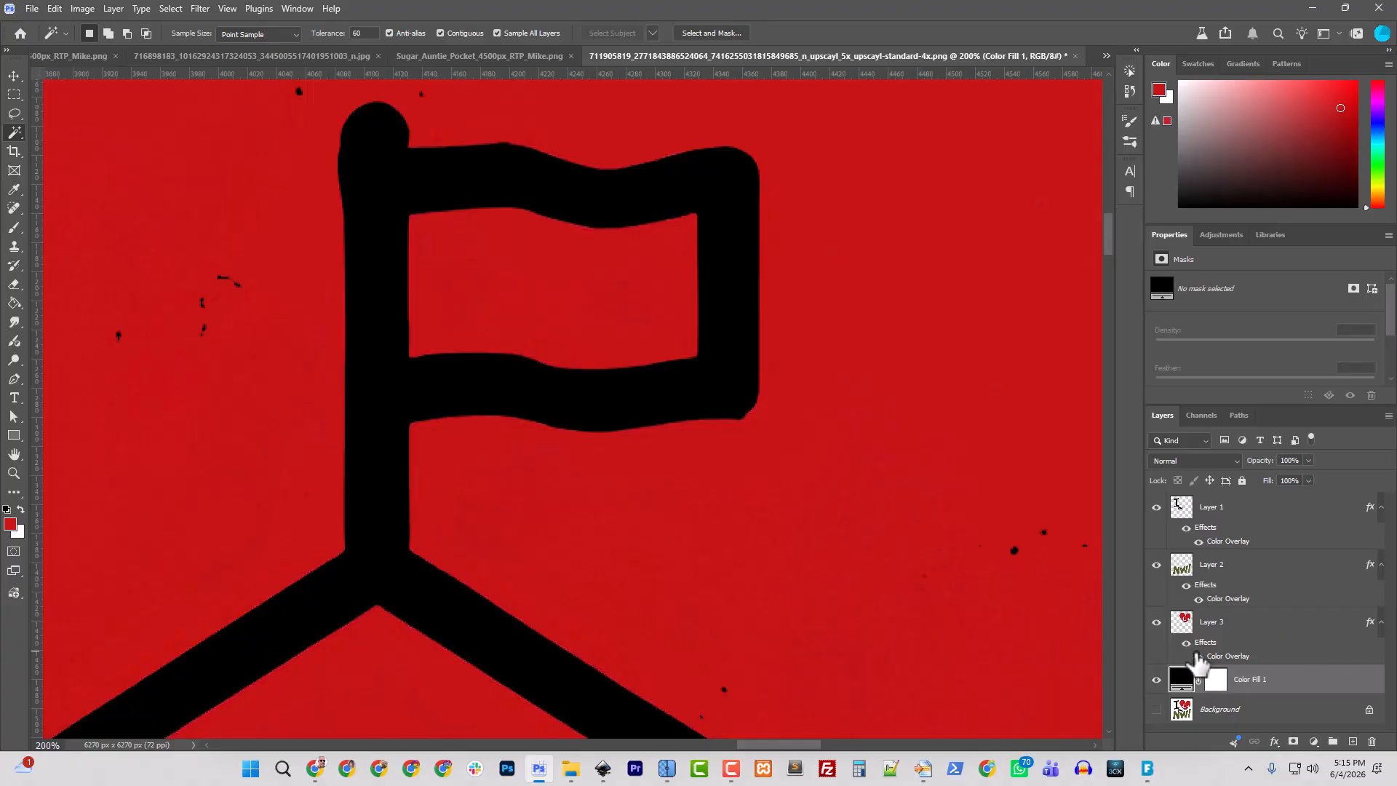
{"action": "left_click", "coordinate": [1199, 657]}
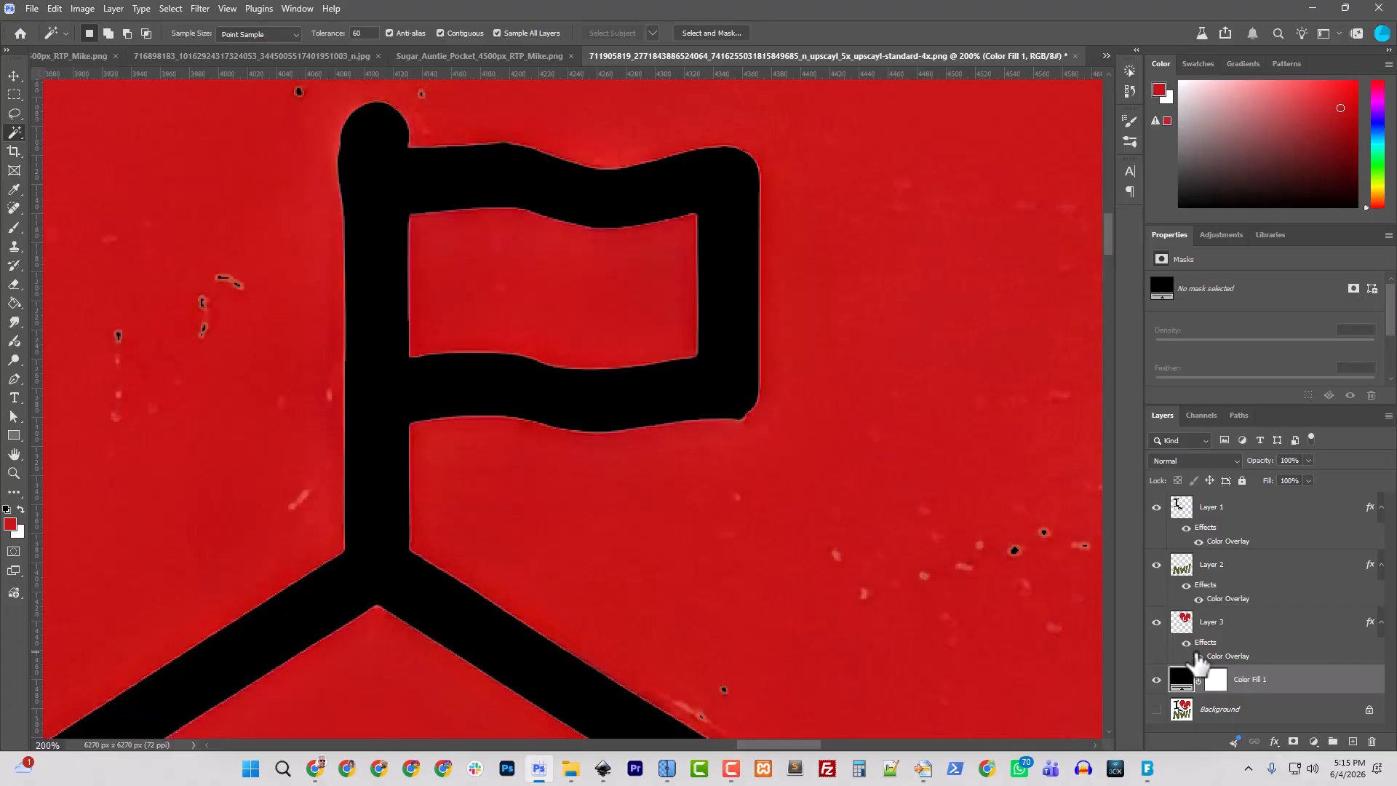
{"action": "left_click", "coordinate": [1199, 657]}
{"action": "left_click", "coordinate": [1199, 657]}
{"action": "left_click", "coordinate": [1199, 656]}
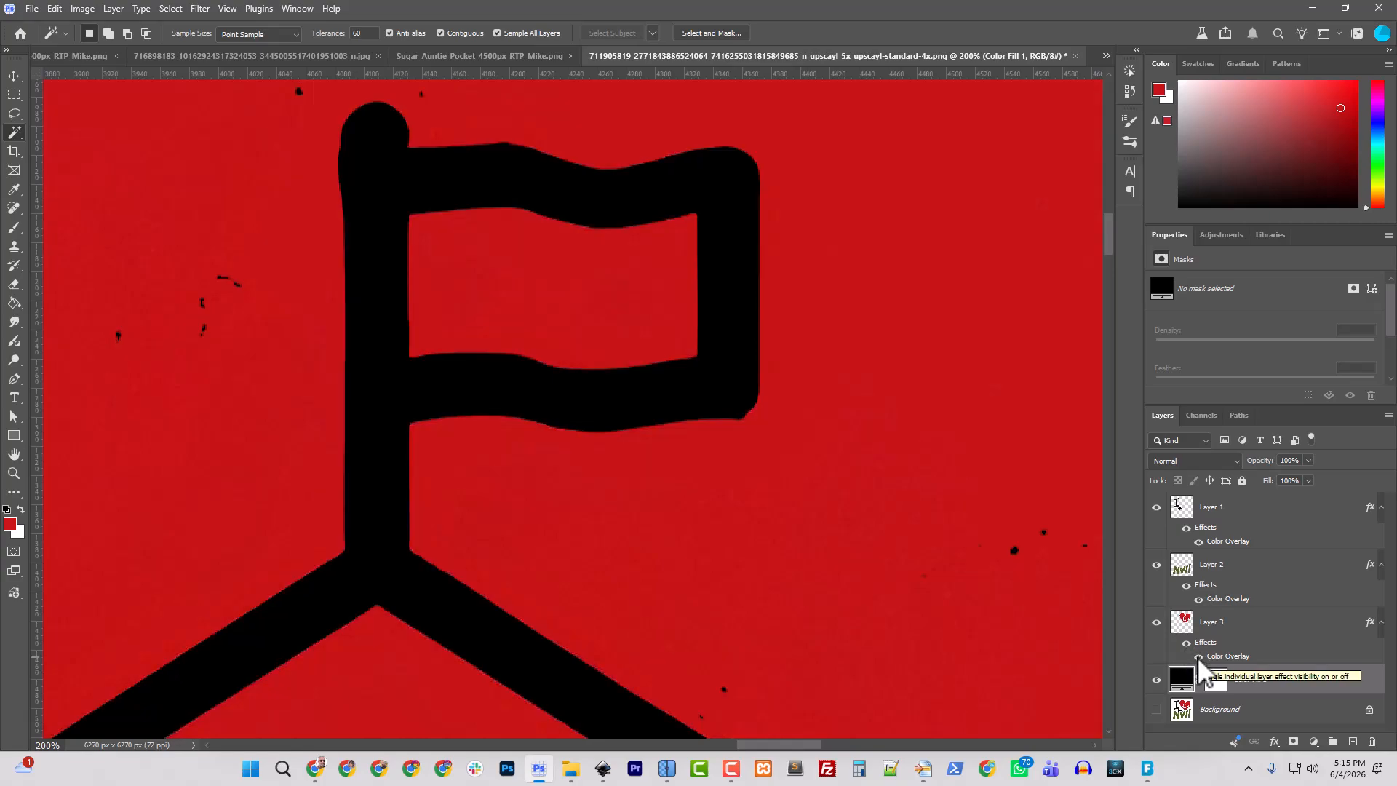
{"action": "left_click", "coordinate": [1199, 657]}
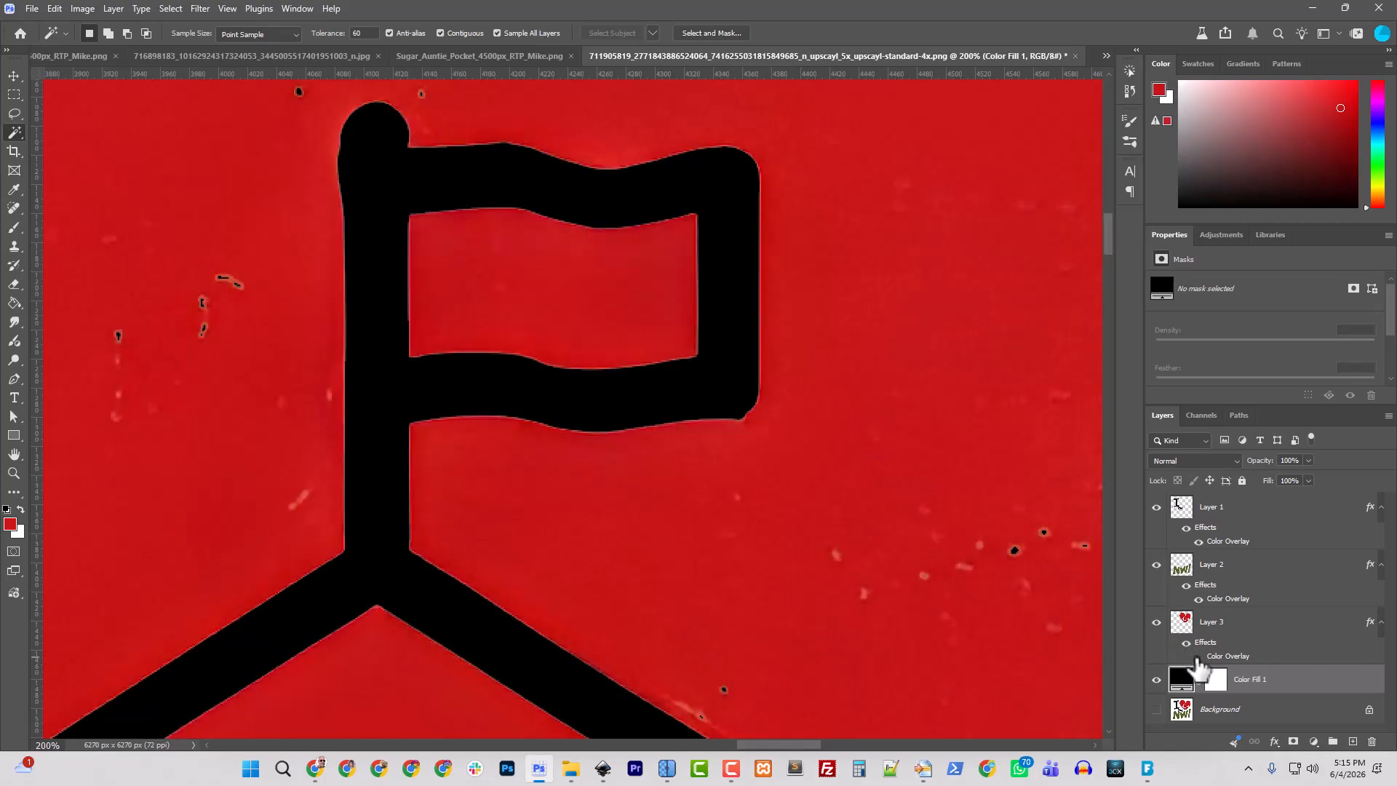
{"action": "left_click", "coordinate": [1198, 656]}
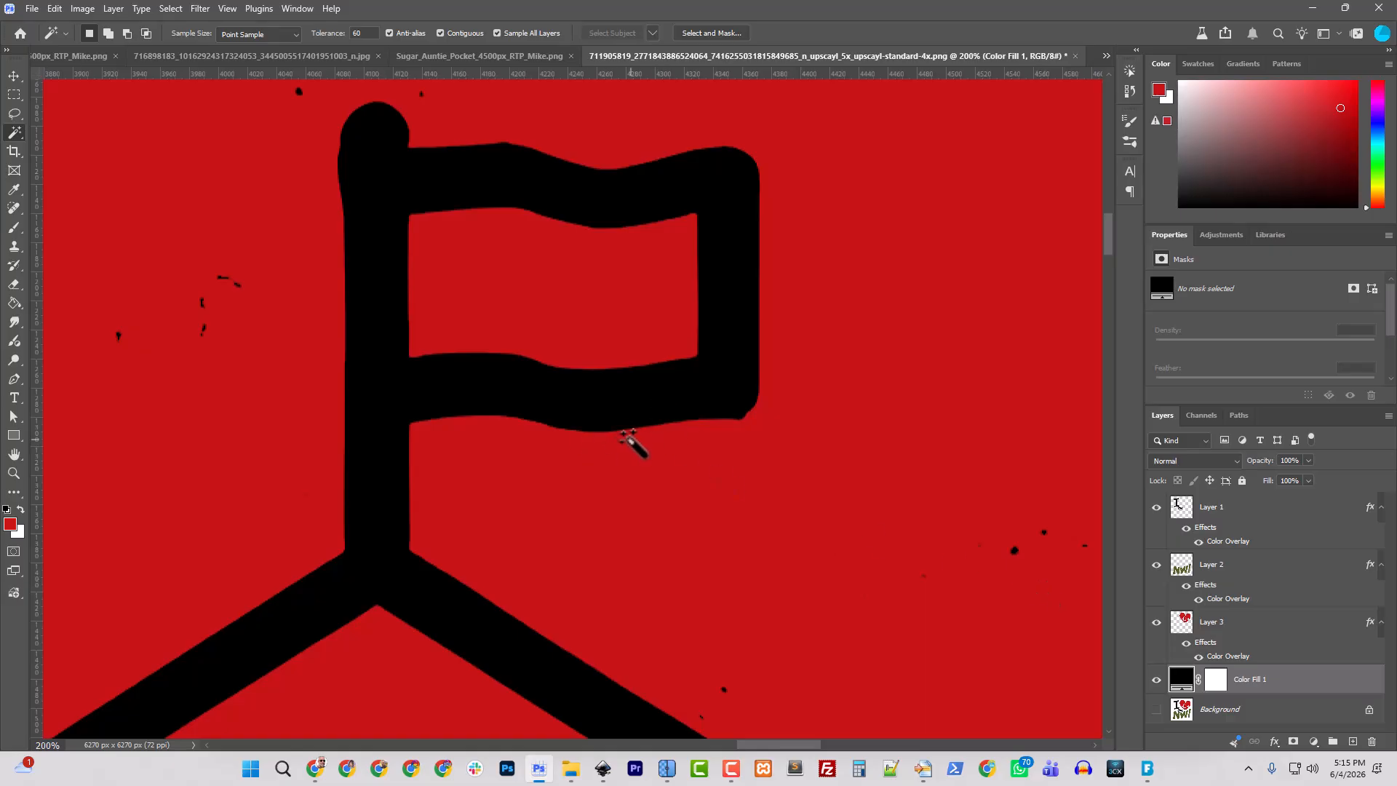
{"action": "scroll", "coordinate": [630, 439], "scroll_direction": "down", "scroll_amount": 5}
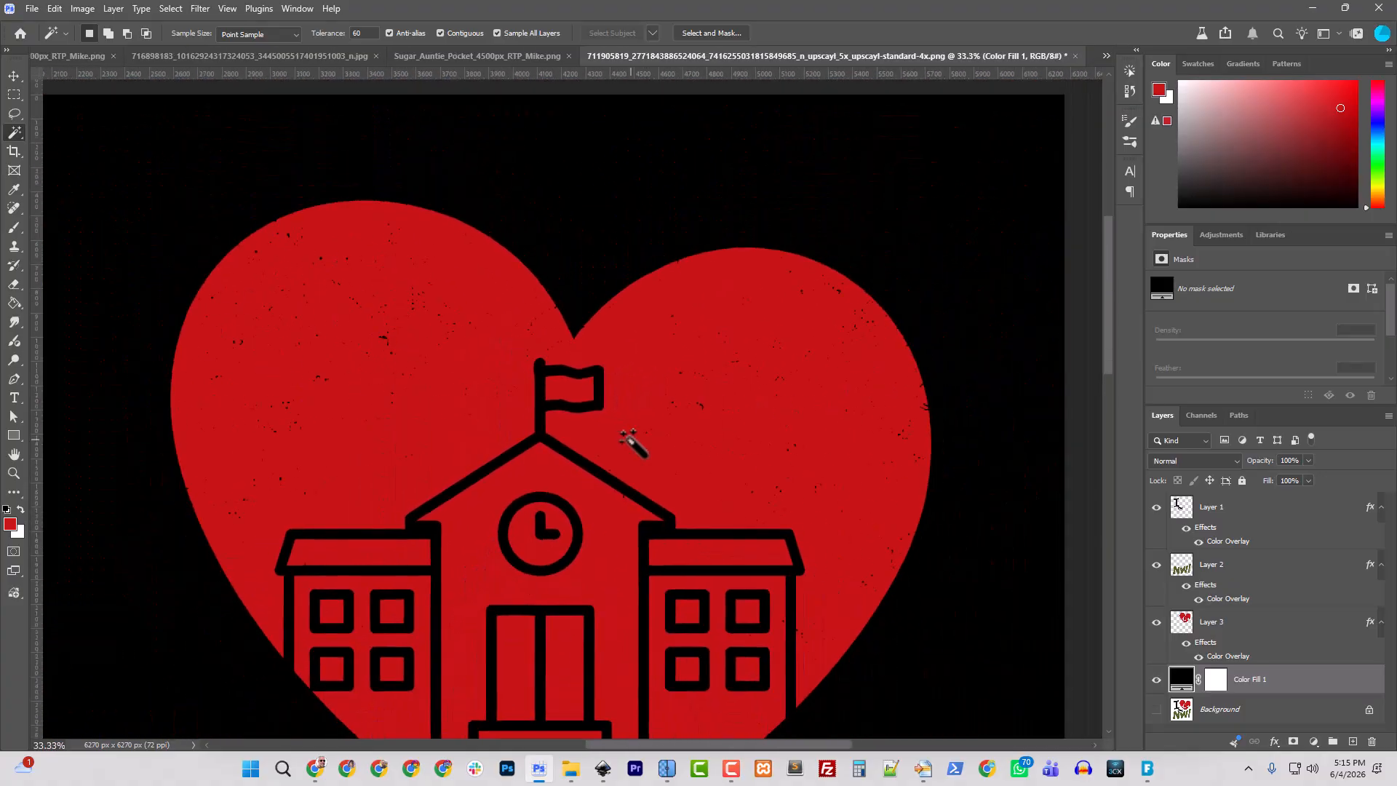
{"action": "scroll", "coordinate": [484, 415], "scroll_direction": "down", "scroll_amount": 4}
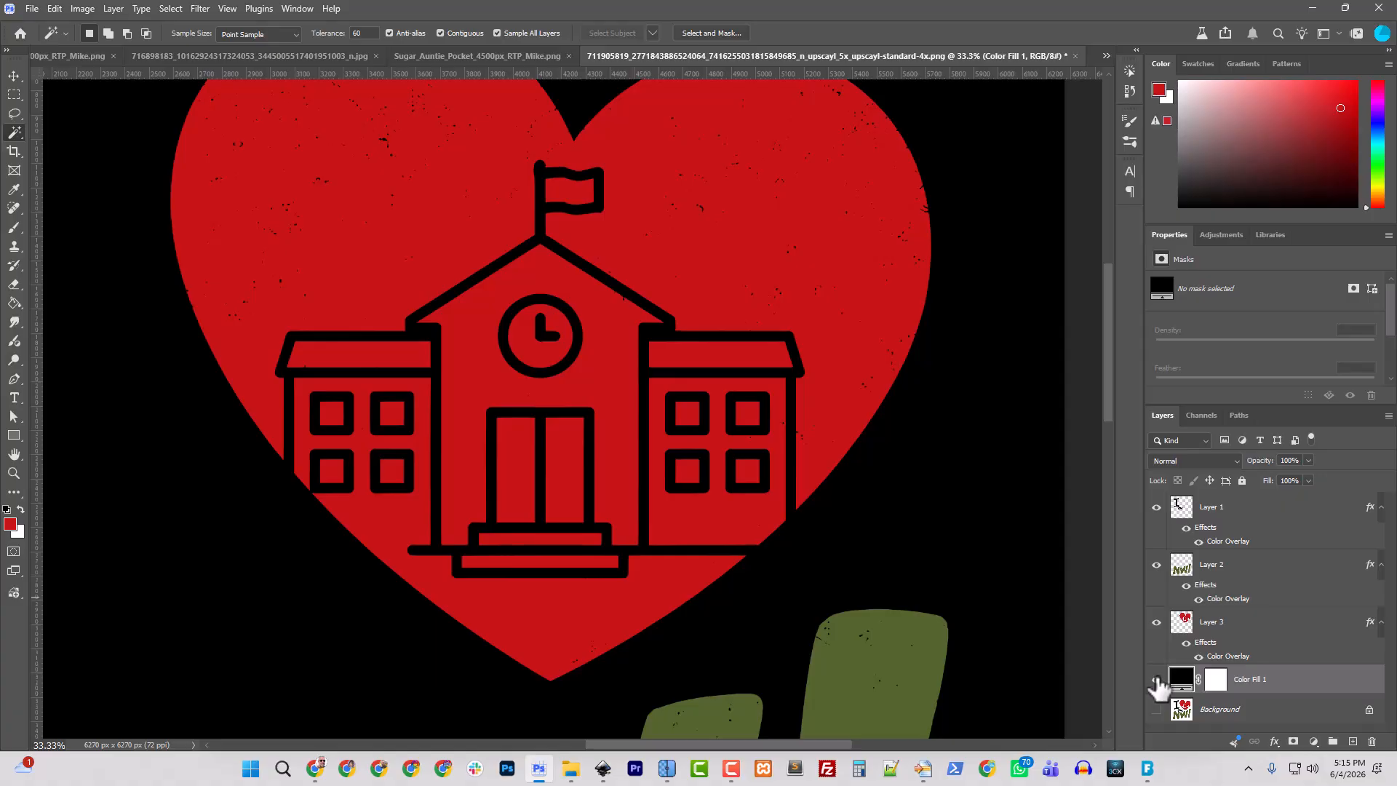
Group Layer 1, Layer 2 and Layer 3 and name the group "Artwork"
{"action": "left_click", "coordinate": [1222, 623]}
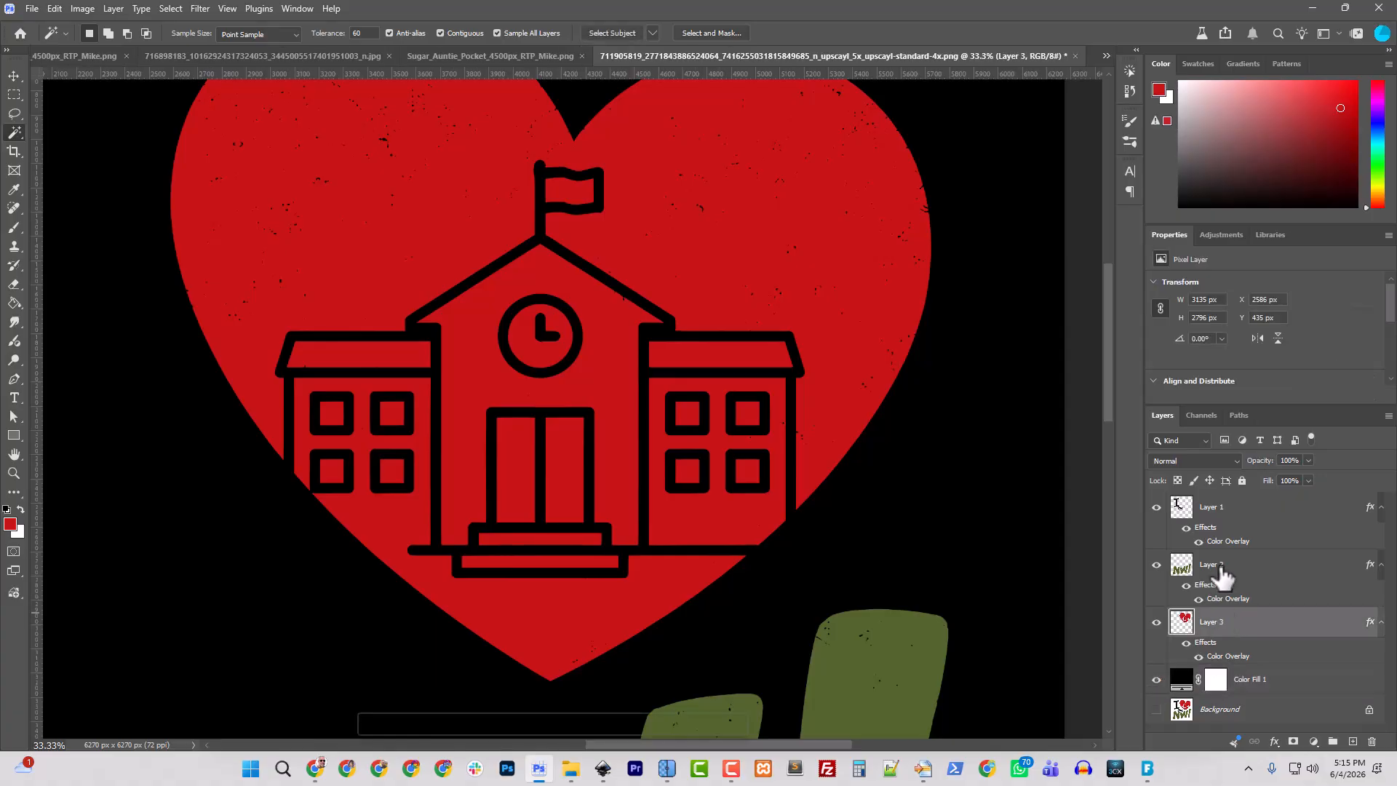
{"action": "left_click", "coordinate": [1217, 517], "text": "shift"}
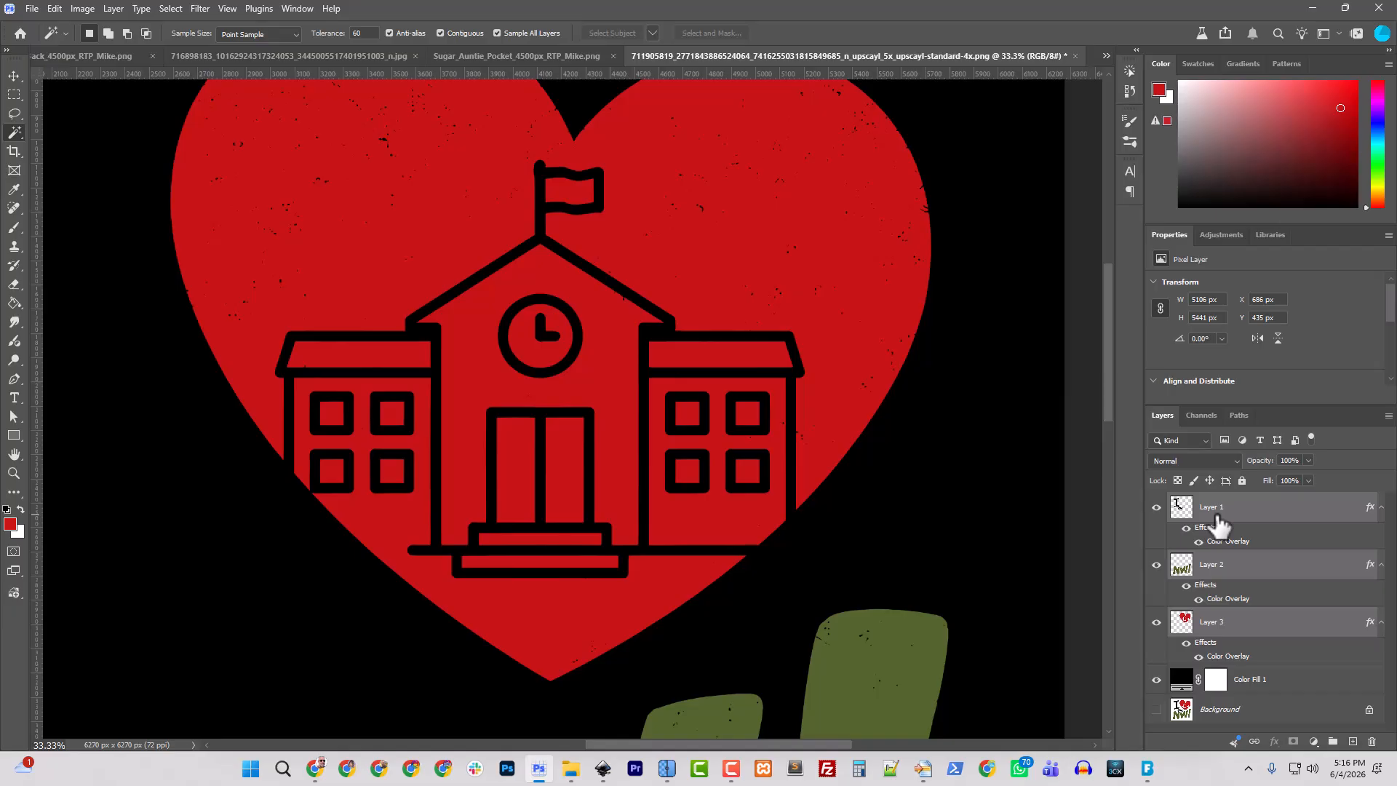
{"action": "key", "text": "ctrl+g"}
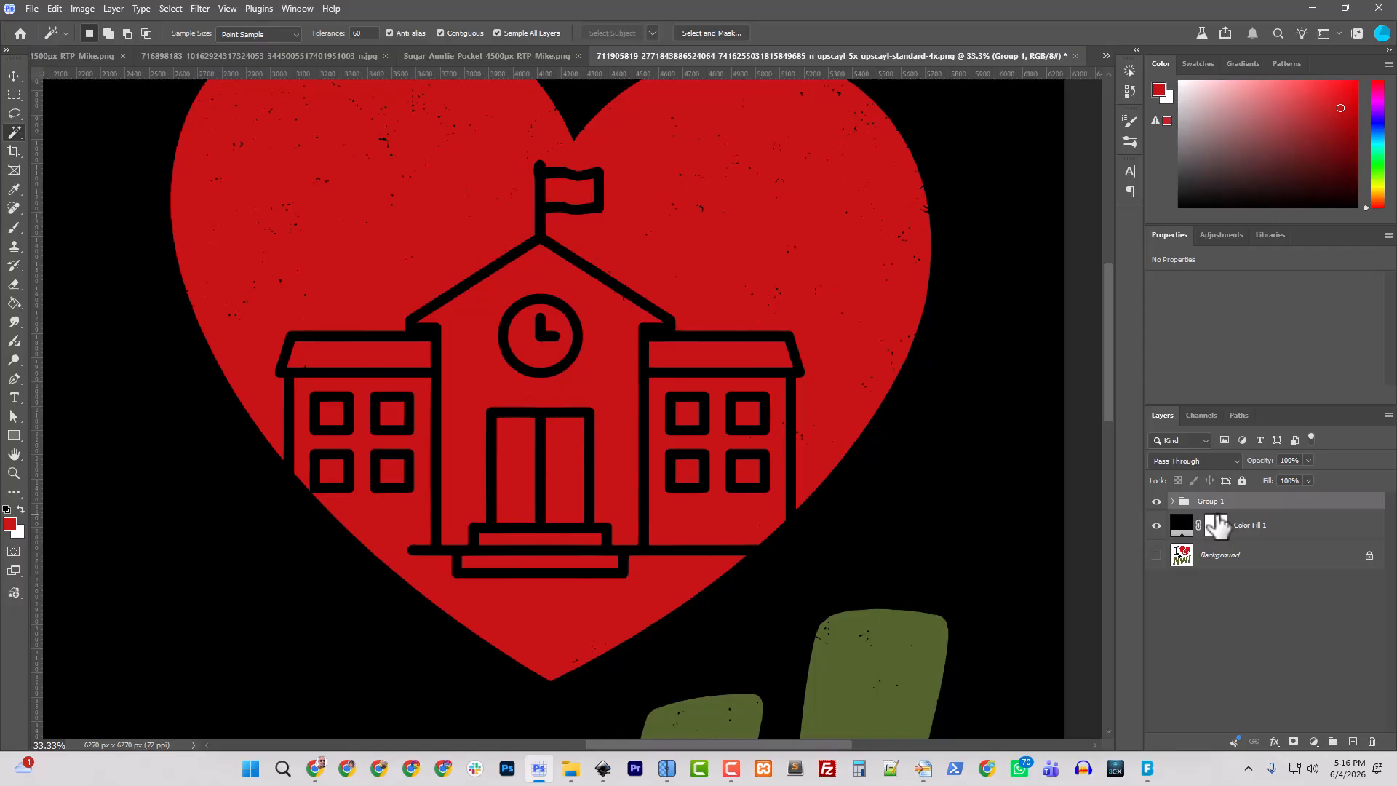
{"action": "double_click", "coordinate": [1209, 501]}
{"action": "type", "text": "Artwork"}
{"action": "key", "text": "Return"}
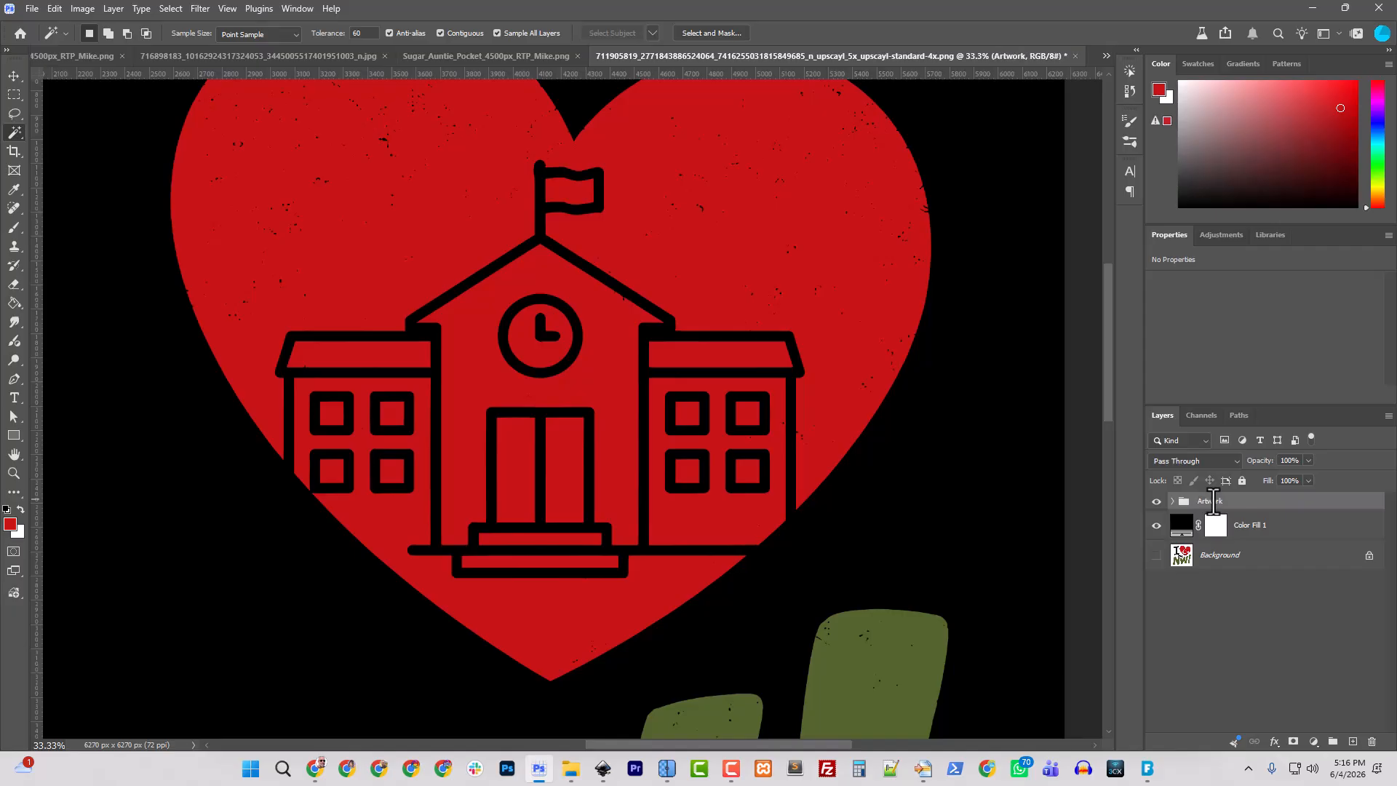
Hide the Artwork group and the Color Fill 1 layer, and show the Background layer to view the original design
{"action": "left_click", "coordinate": [1156, 502]}
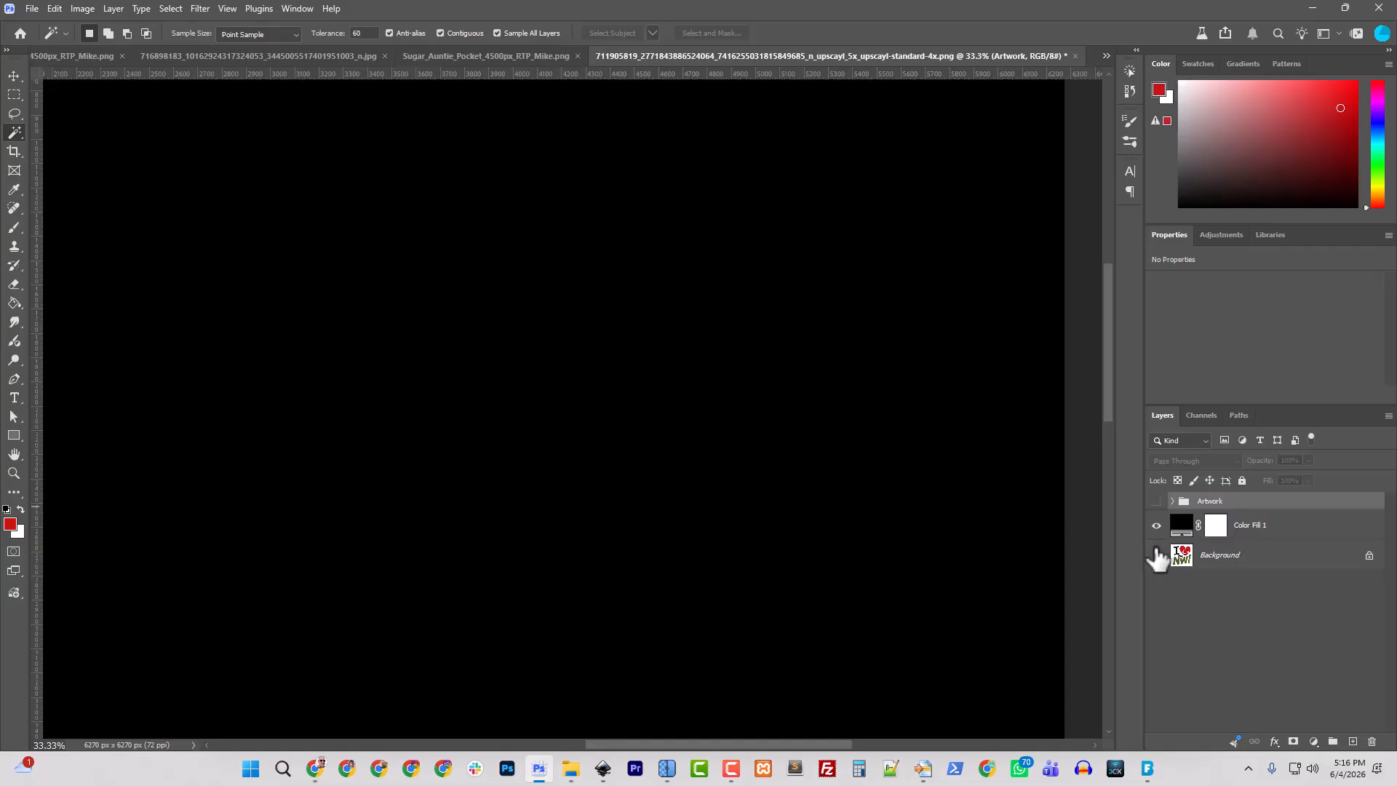
{"action": "left_click", "coordinate": [1156, 526]}
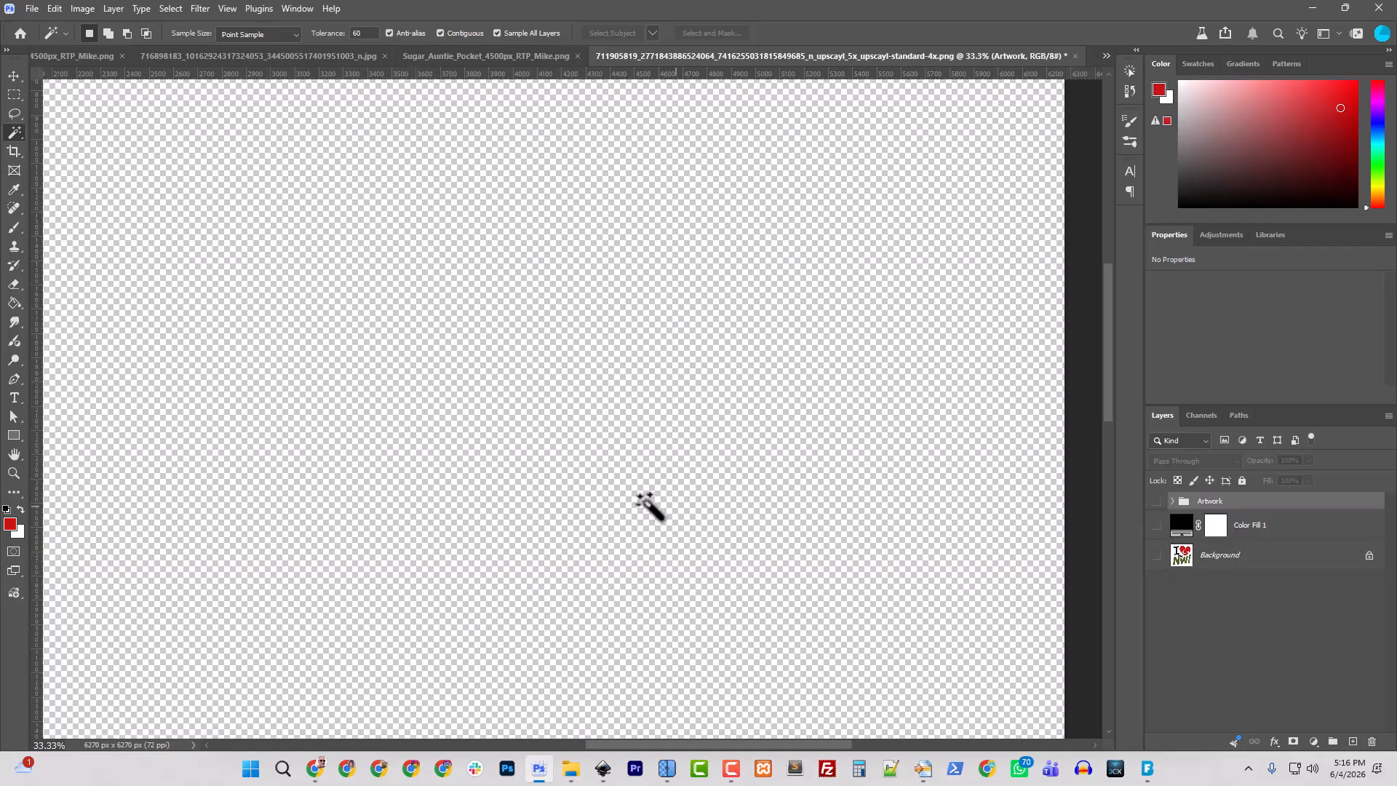
{"action": "left_click", "coordinate": [1156, 555]}
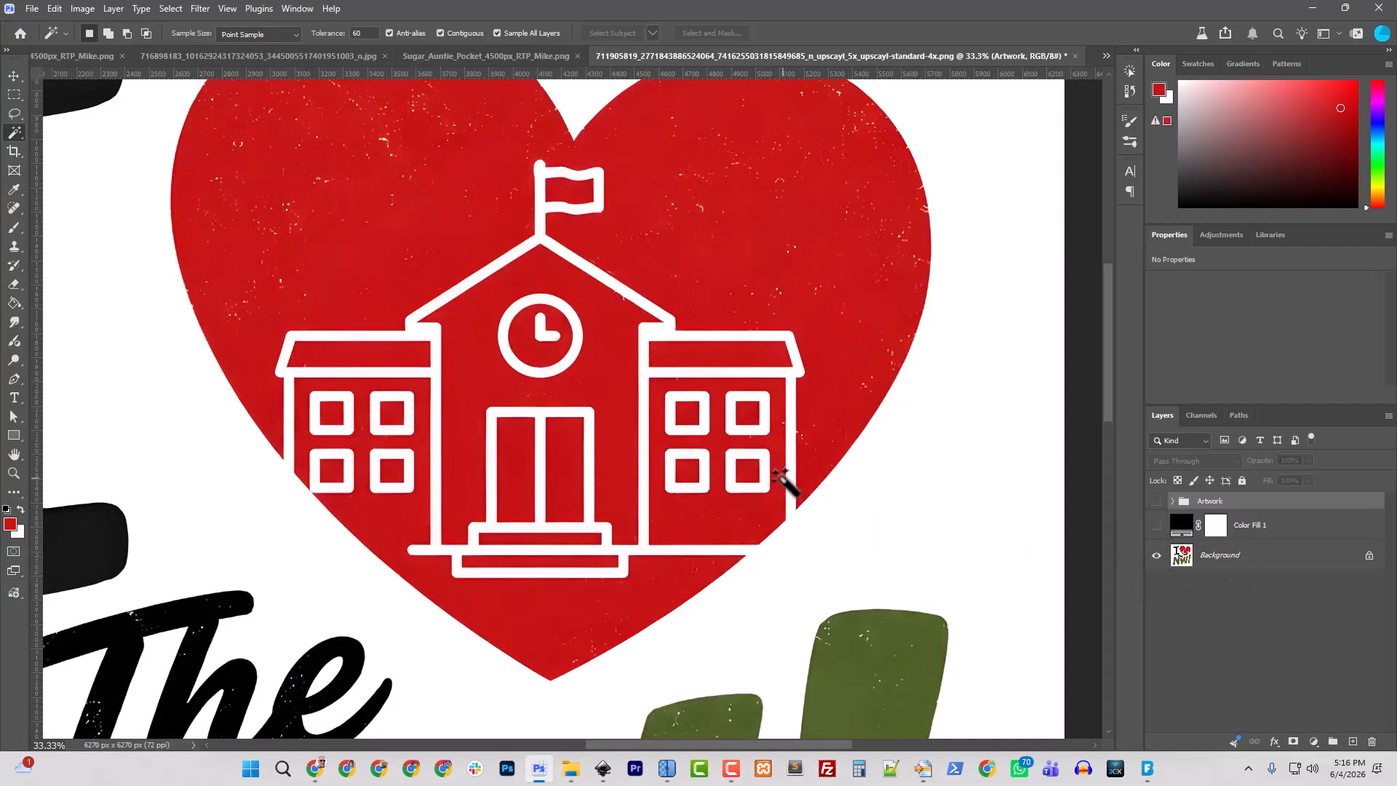
{"action": "key", "text": "ctrl+minus"}
{"action": "key", "text": "ctrl+minus"}
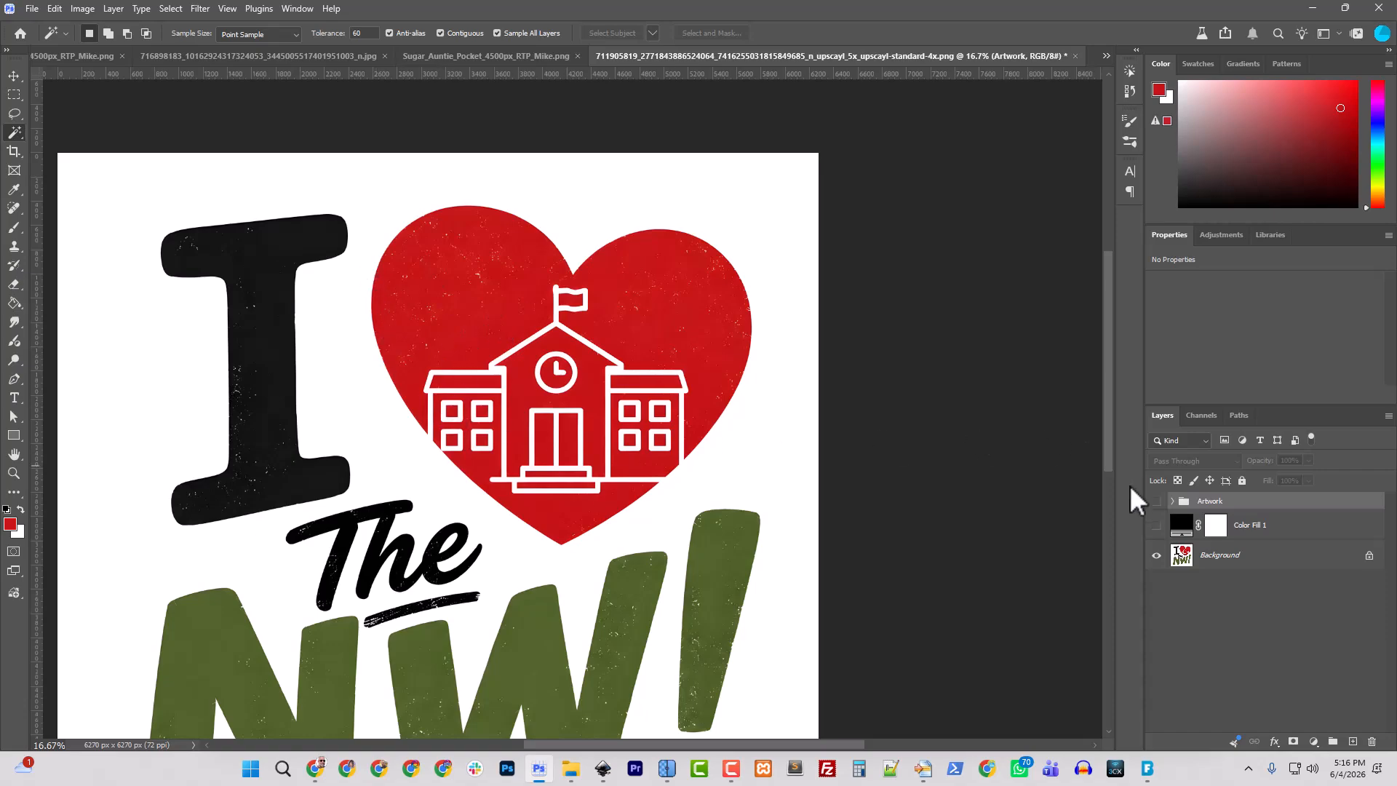
Show the Artwork group and load the combined shapes of Layer 1 and Layer 2 as one selection
{"action": "left_click", "coordinate": [1157, 502]}
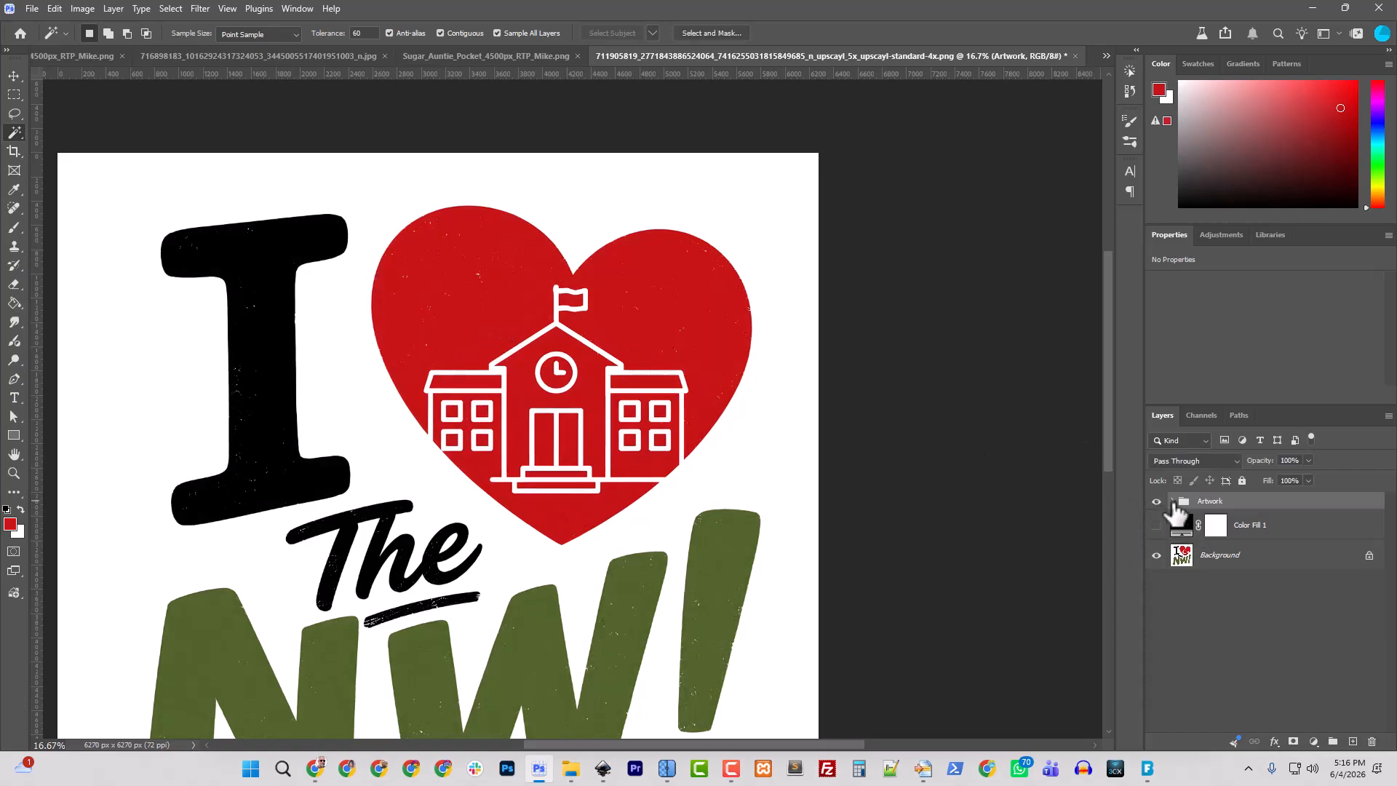
{"action": "left_click", "coordinate": [1173, 502]}
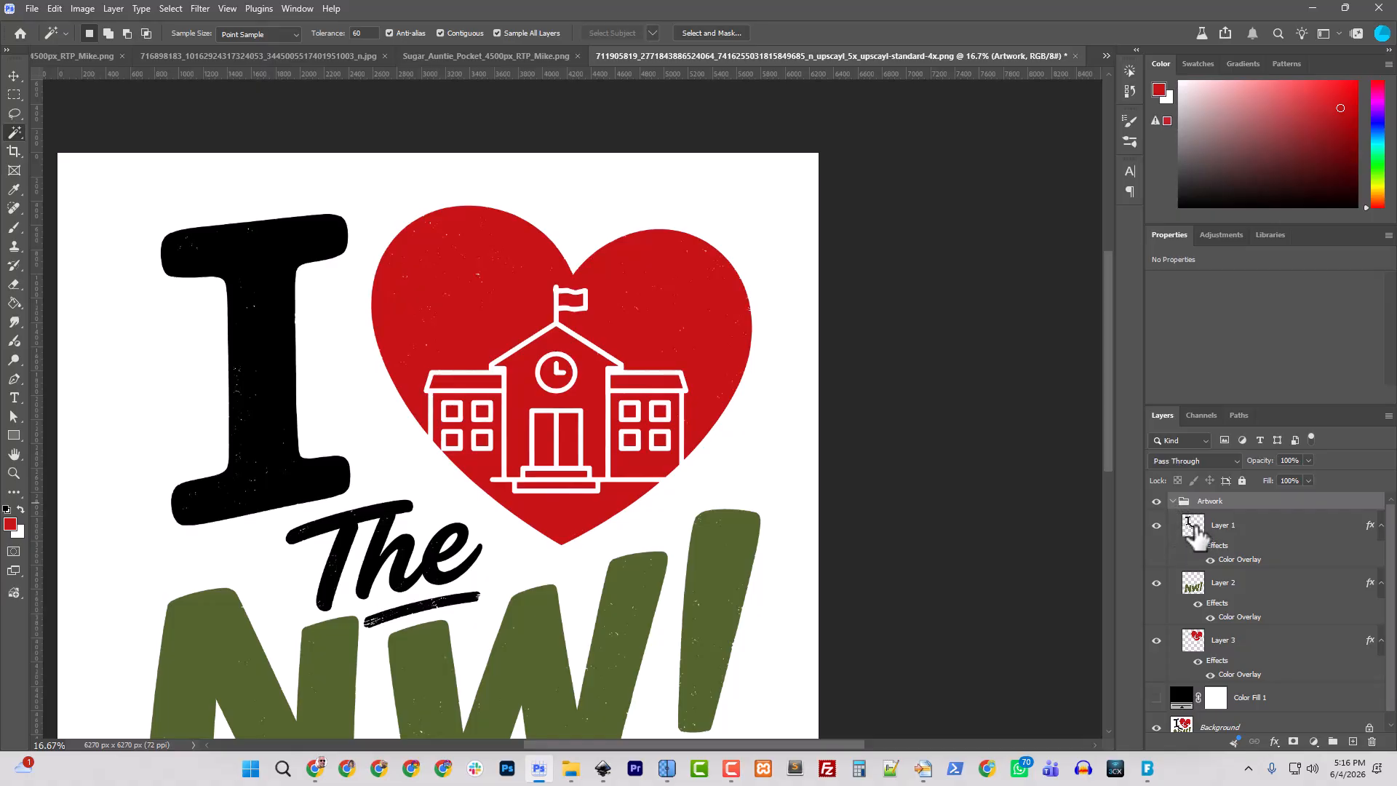
{"action": "mouse_move", "coordinate": [1193, 527]}
{"action": "left_mouse_down"}
{"action": "mouse_move", "coordinate": [1182, 519]}
{"action": "mouse_move", "coordinate": [1178, 547]}
{"action": "mouse_move", "coordinate": [1191, 525]}
{"action": "left_mouse_up"}
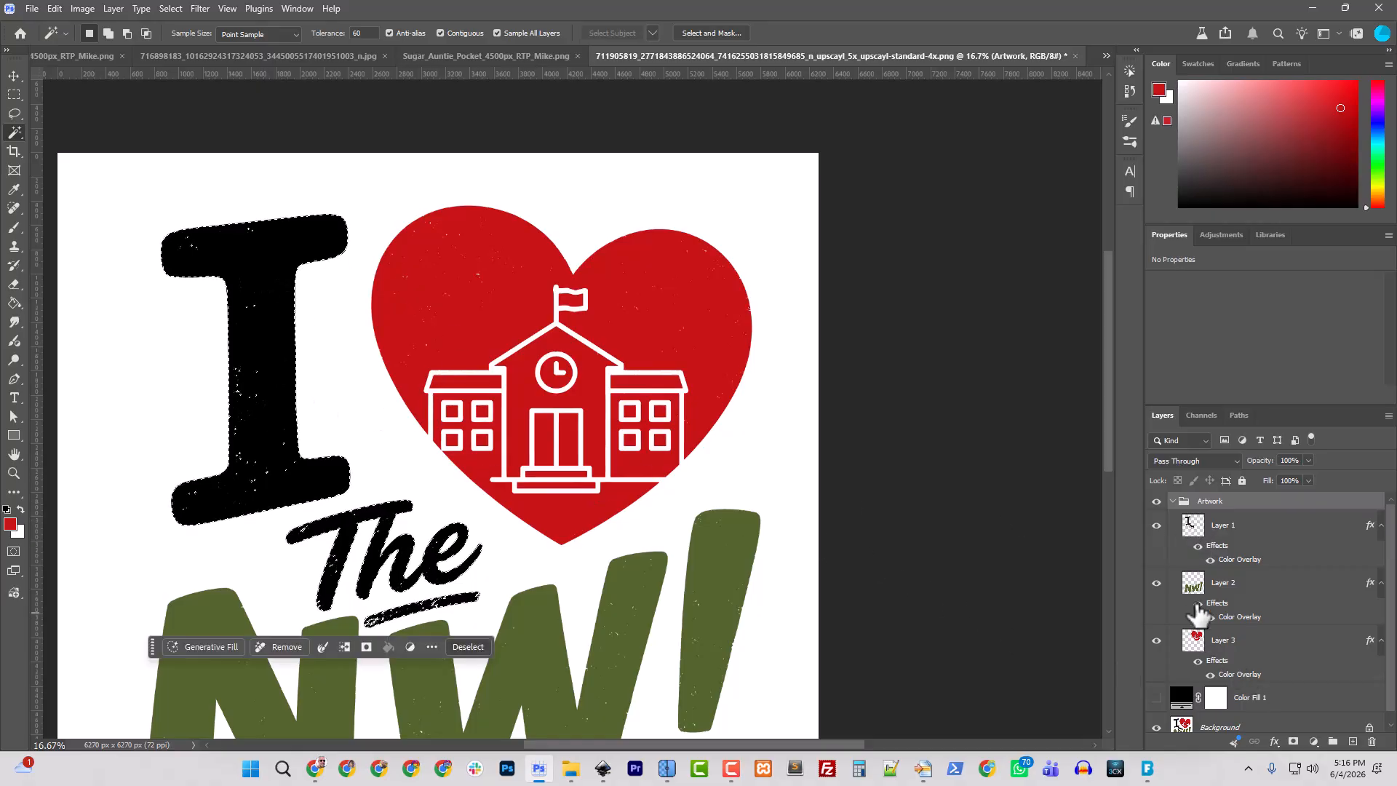
{"action": "left_click", "coordinate": [1193, 588], "text": "ctrl"}
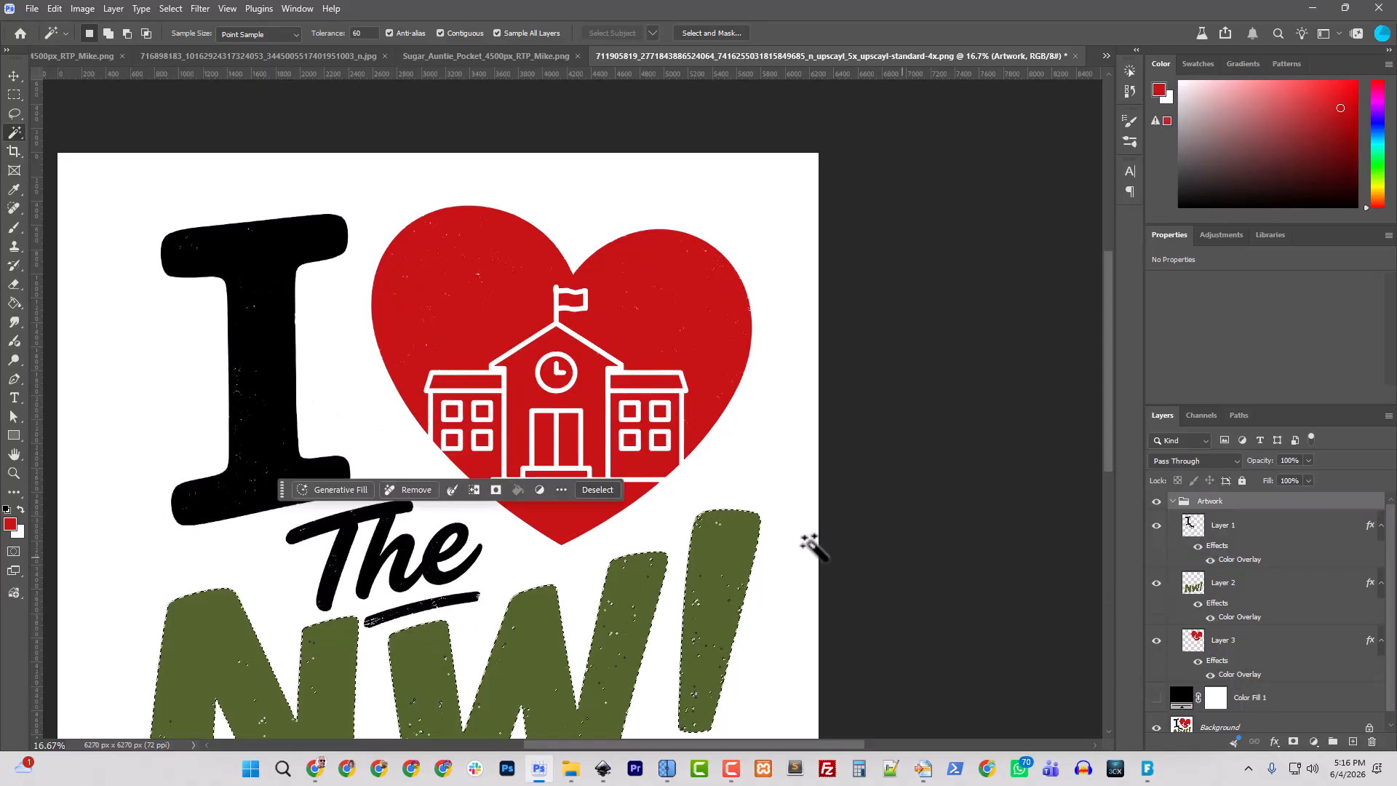
{"action": "left_click", "coordinate": [1190, 525], "text": "ctrl+shift"}
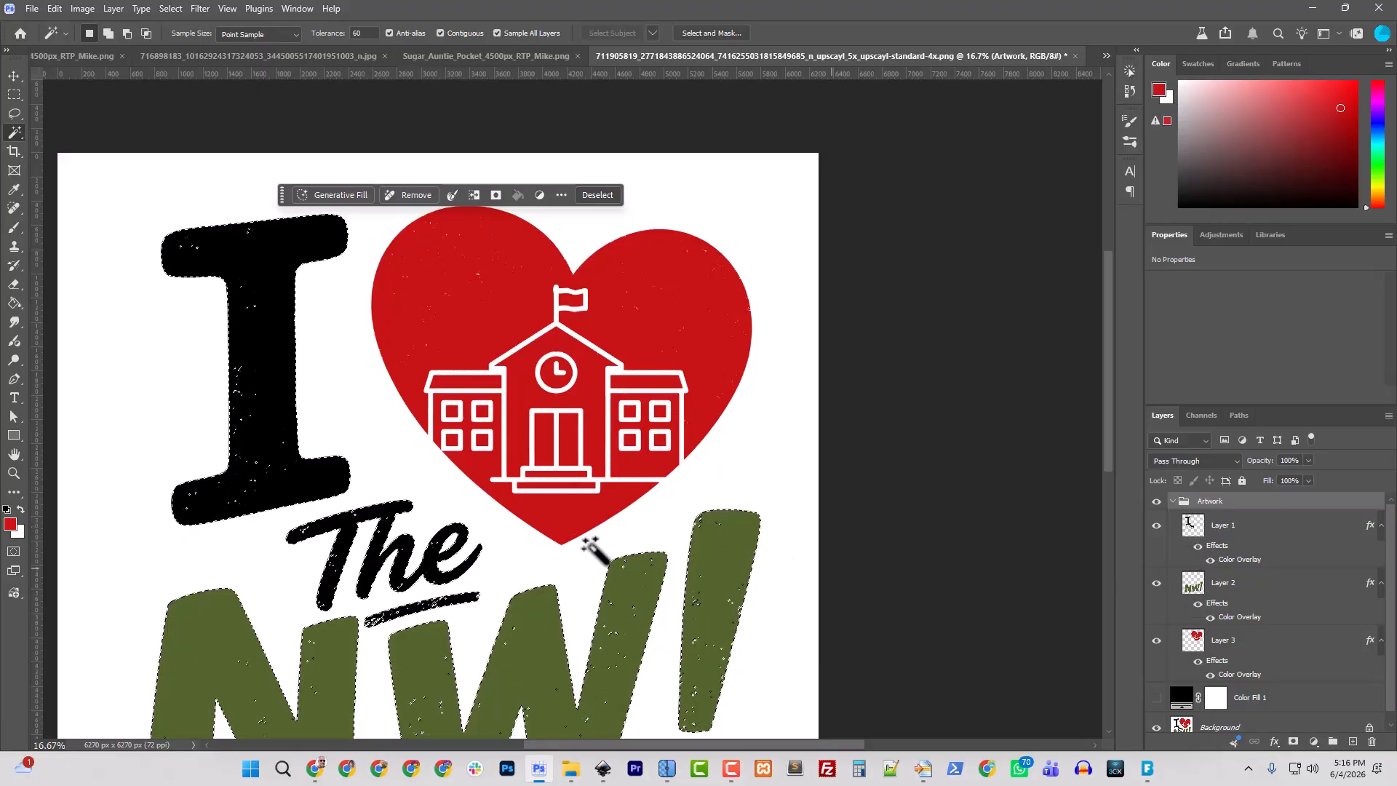
{"action": "scroll", "coordinate": [570, 536], "scroll_direction": "down", "scroll_amount": 3}
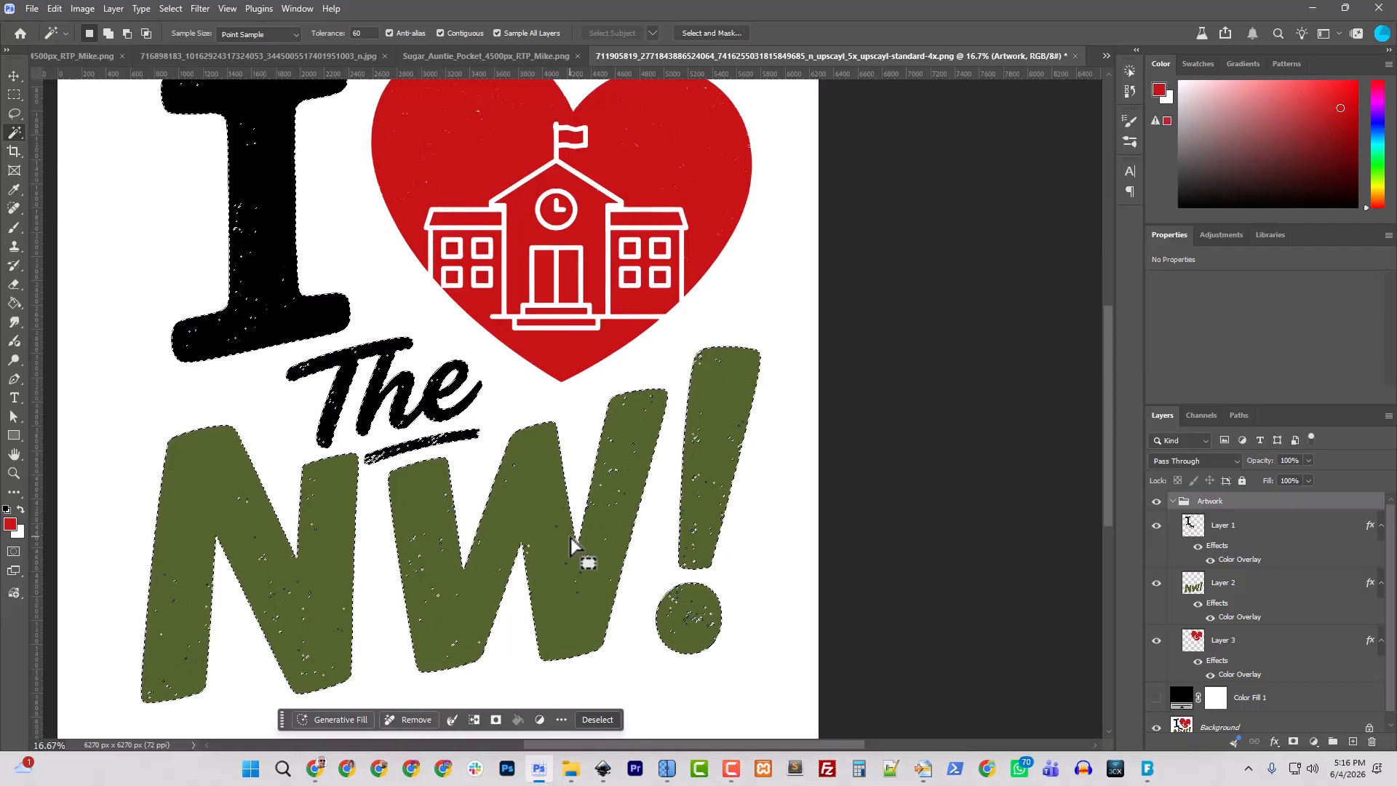
Expand the combined lettering selection by 20 pixels
{"action": "left_click", "coordinate": [170, 8]}
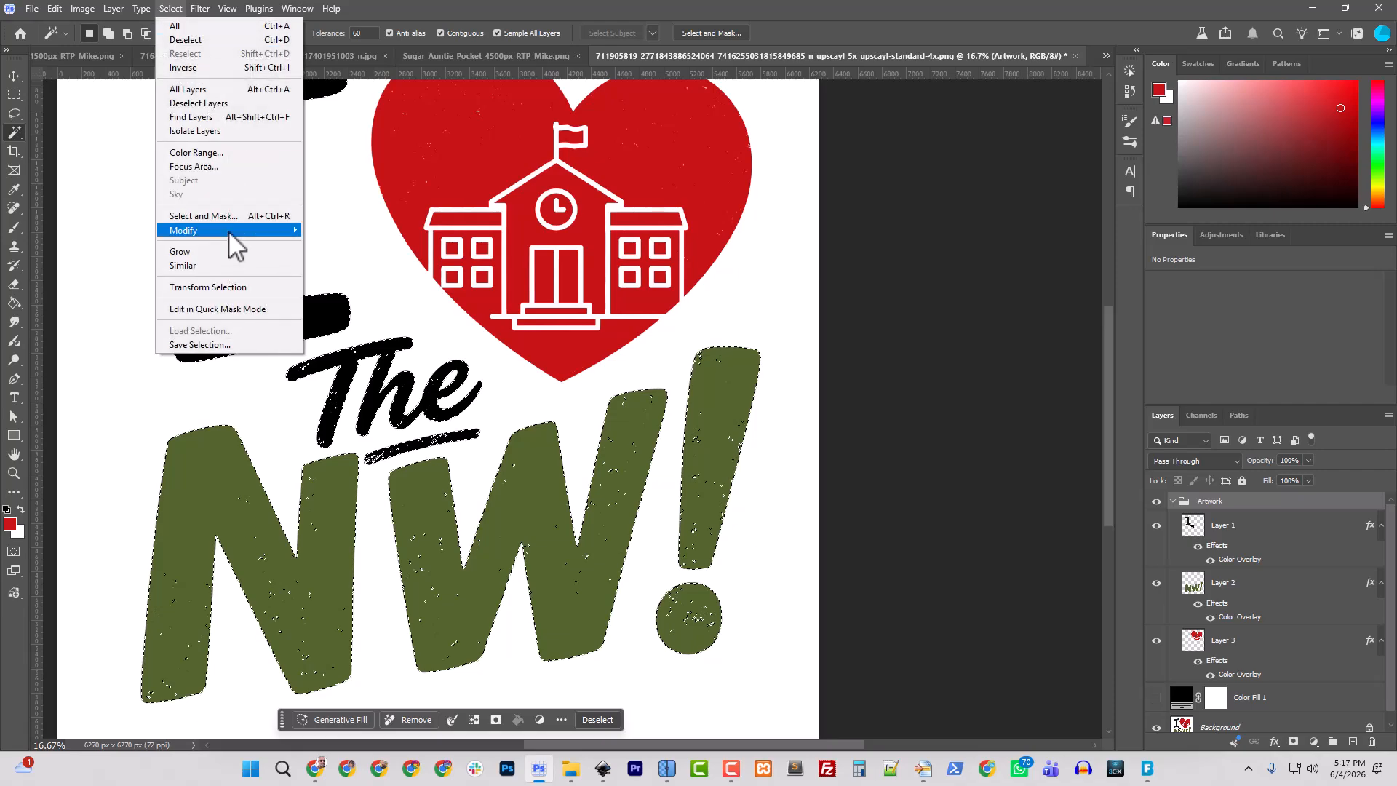
{"action": "mouse_move", "coordinate": [233, 231]}
{"action": "left_click", "coordinate": [335, 258]}
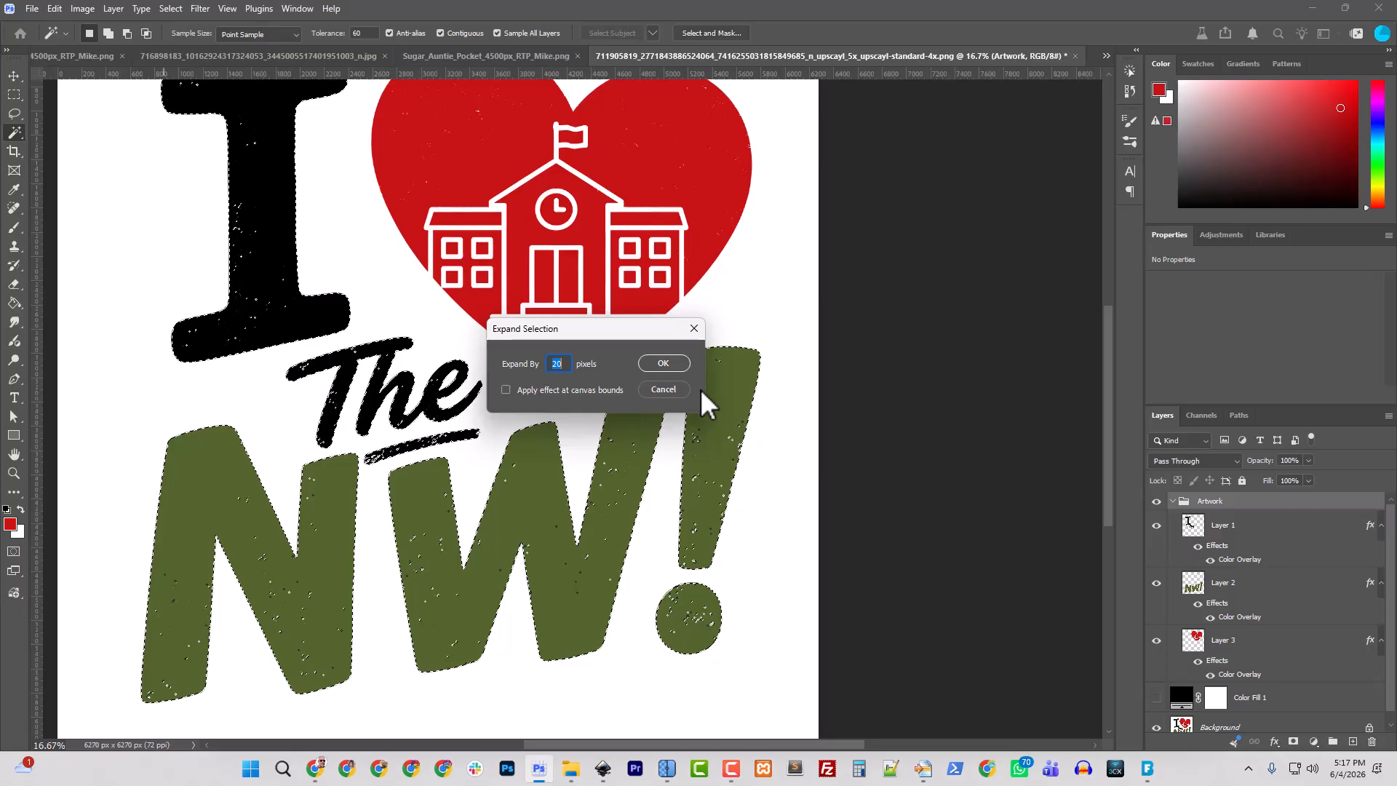
{"action": "key", "text": "Return"}
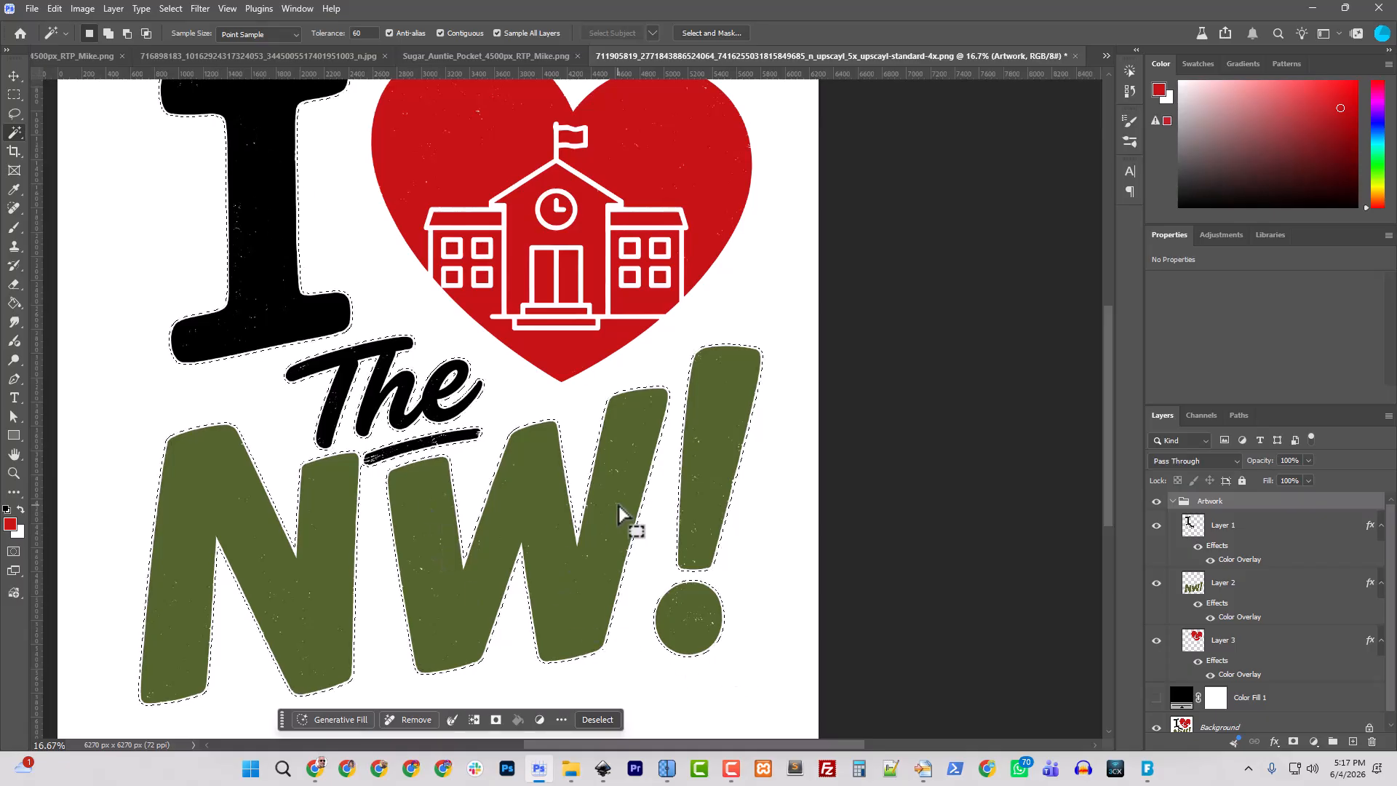
Hide the Artwork group and add a new layer named "Mask" directly above the Background layer
{"action": "left_click", "coordinate": [1157, 501]}
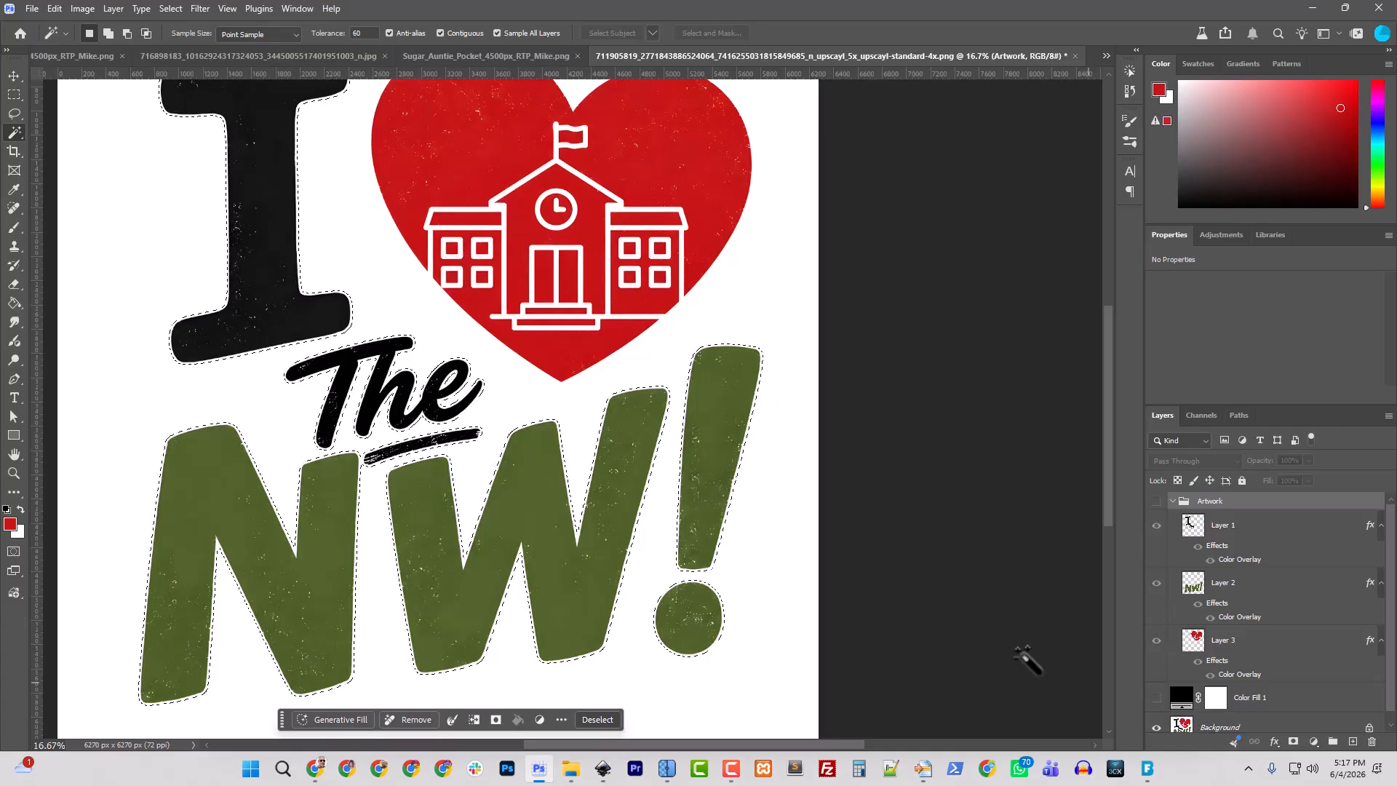
{"action": "scroll", "coordinate": [1195, 736], "scroll_direction": "down", "scroll_amount": 1}
{"action": "left_click", "coordinate": [1225, 719]}
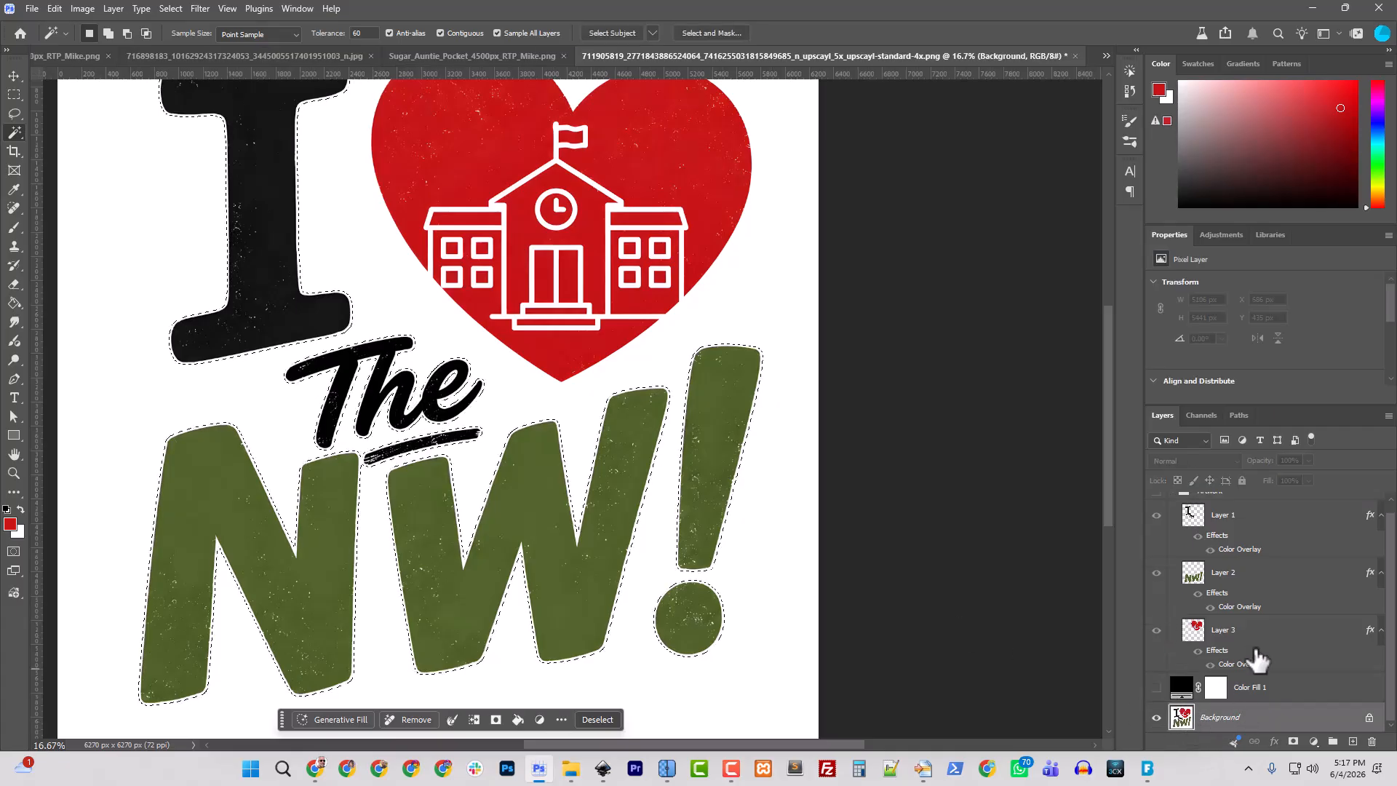
{"action": "left_click", "coordinate": [1157, 718]}
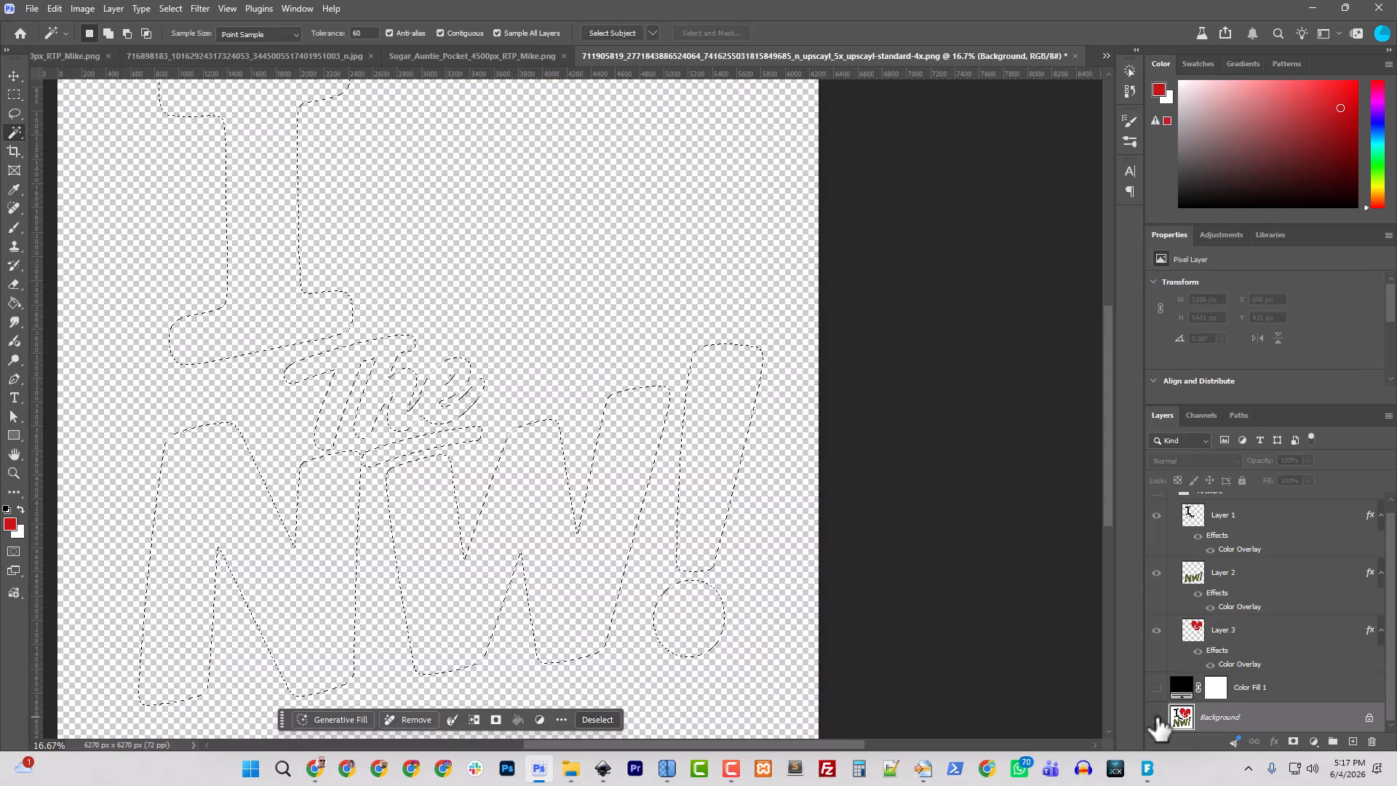
{"action": "left_click", "coordinate": [1156, 717]}
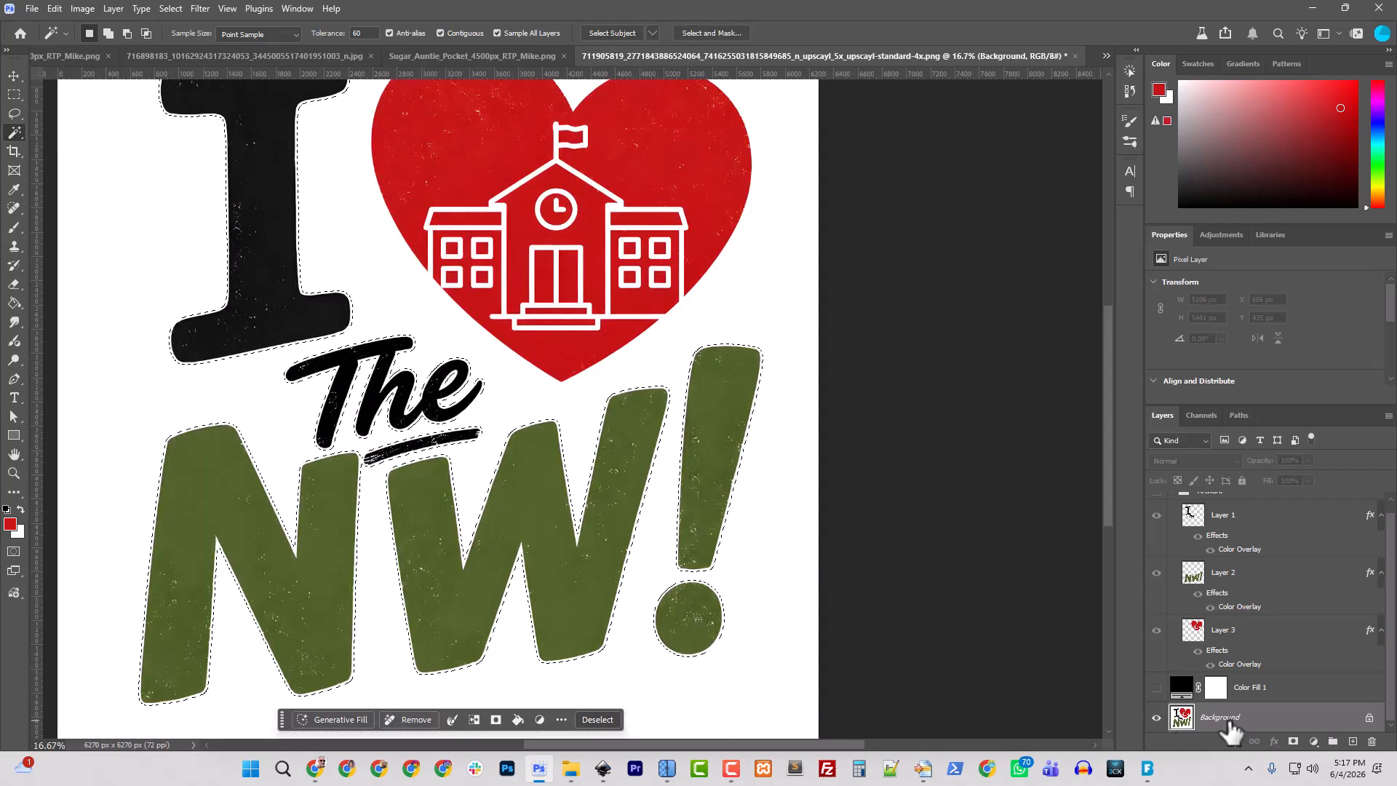
{"action": "key", "text": "ctrl+shift+n"}
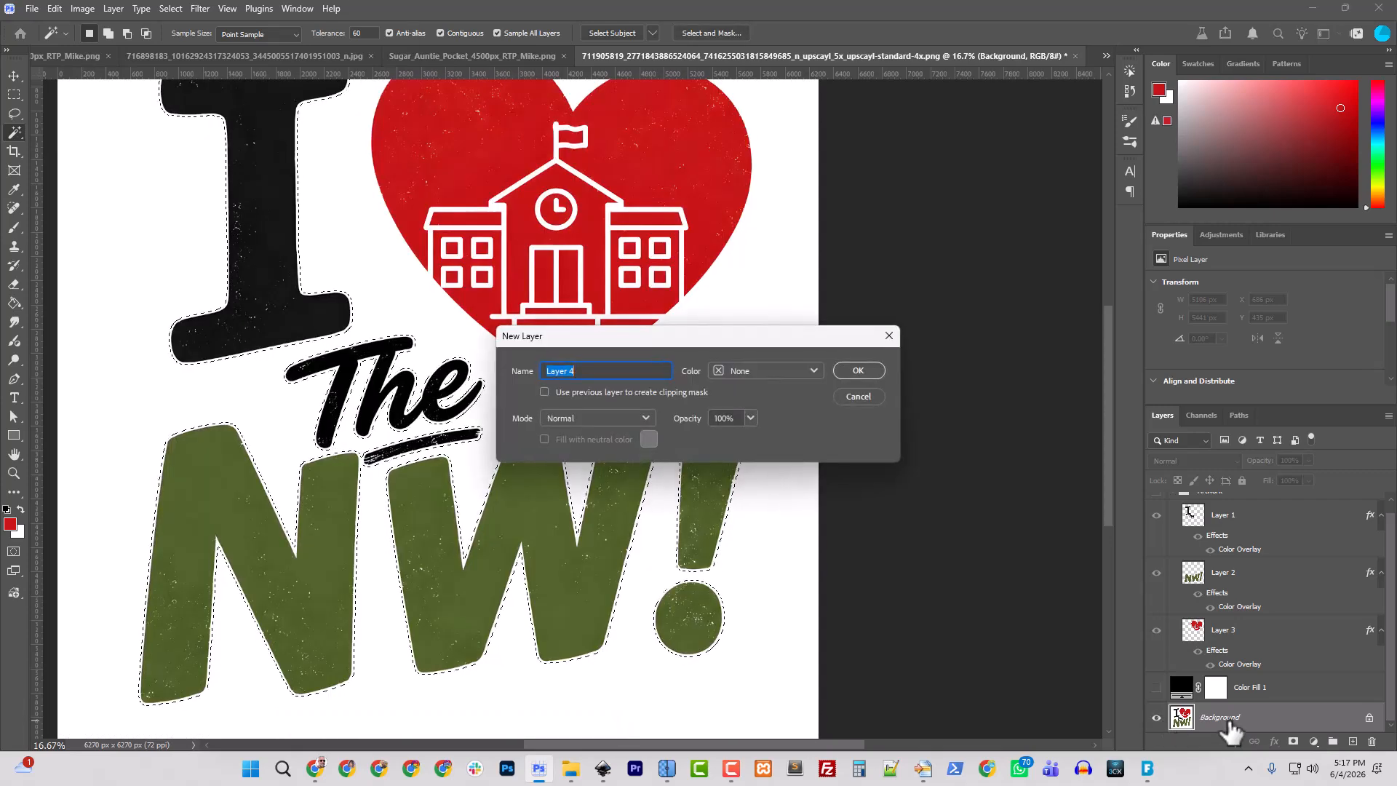
{"action": "type", "text": "Mask"}
{"action": "key", "text": "Return"}
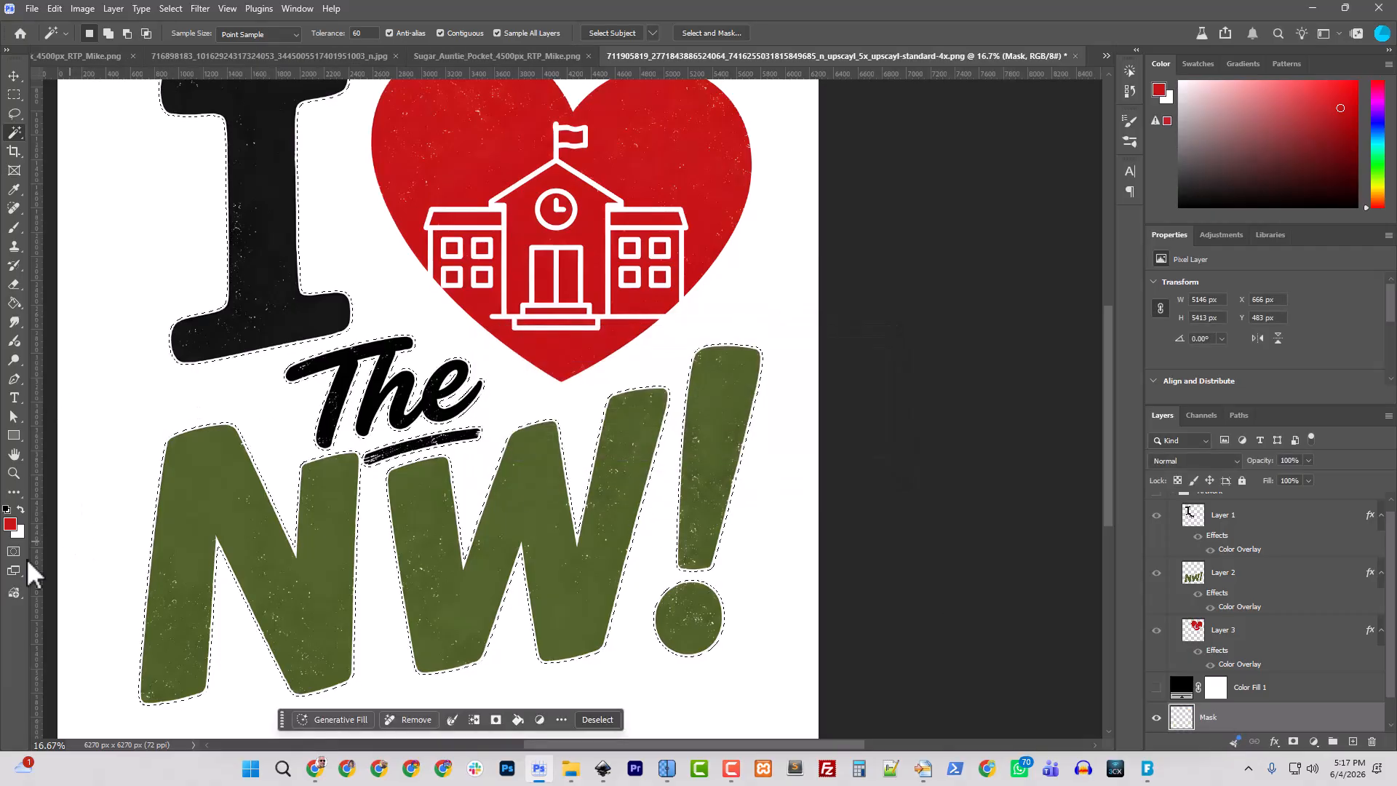
Fill the expanded lettering selection with white on the Mask layer, then deselect and compare the result with the layer hidden
{"action": "left_click", "coordinate": [7, 510]}
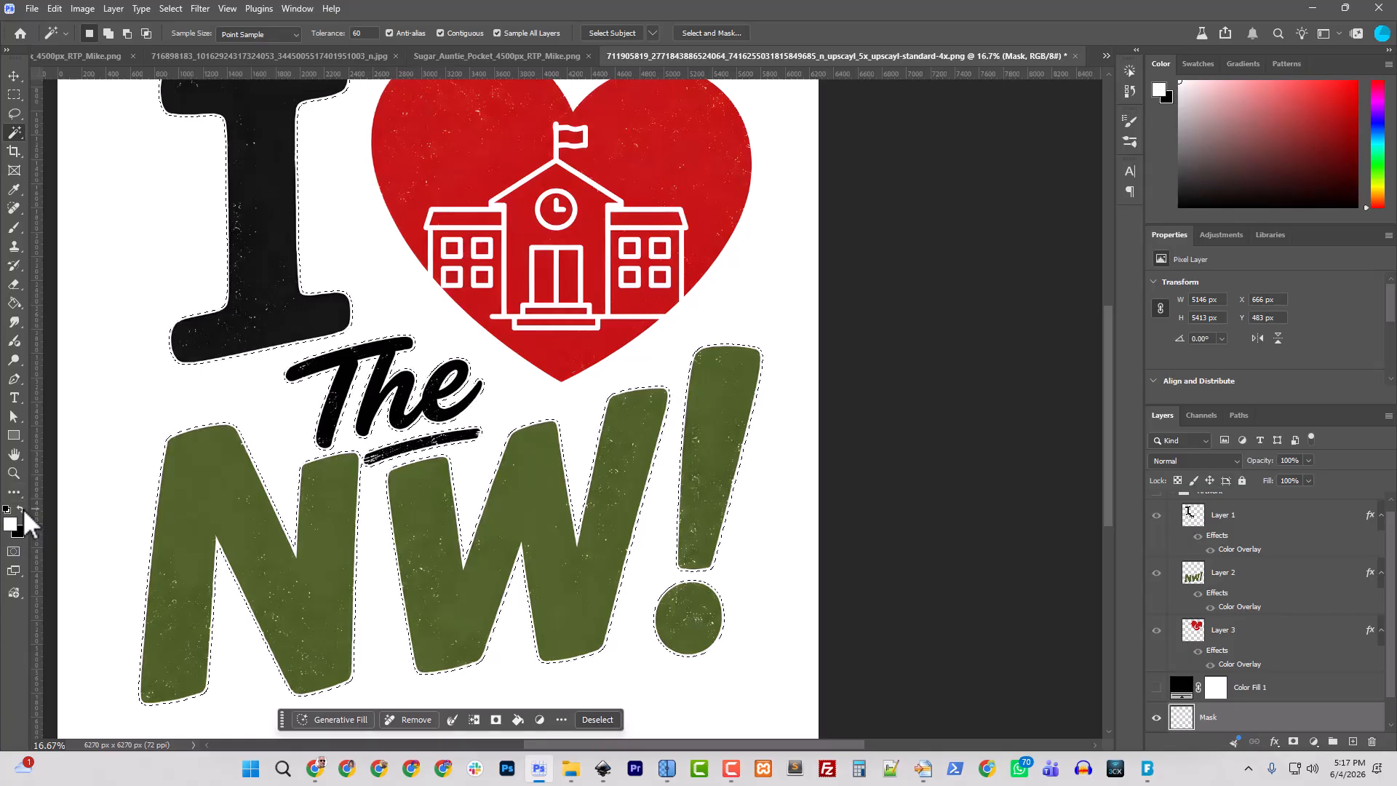
{"action": "left_click", "coordinate": [15, 305]}
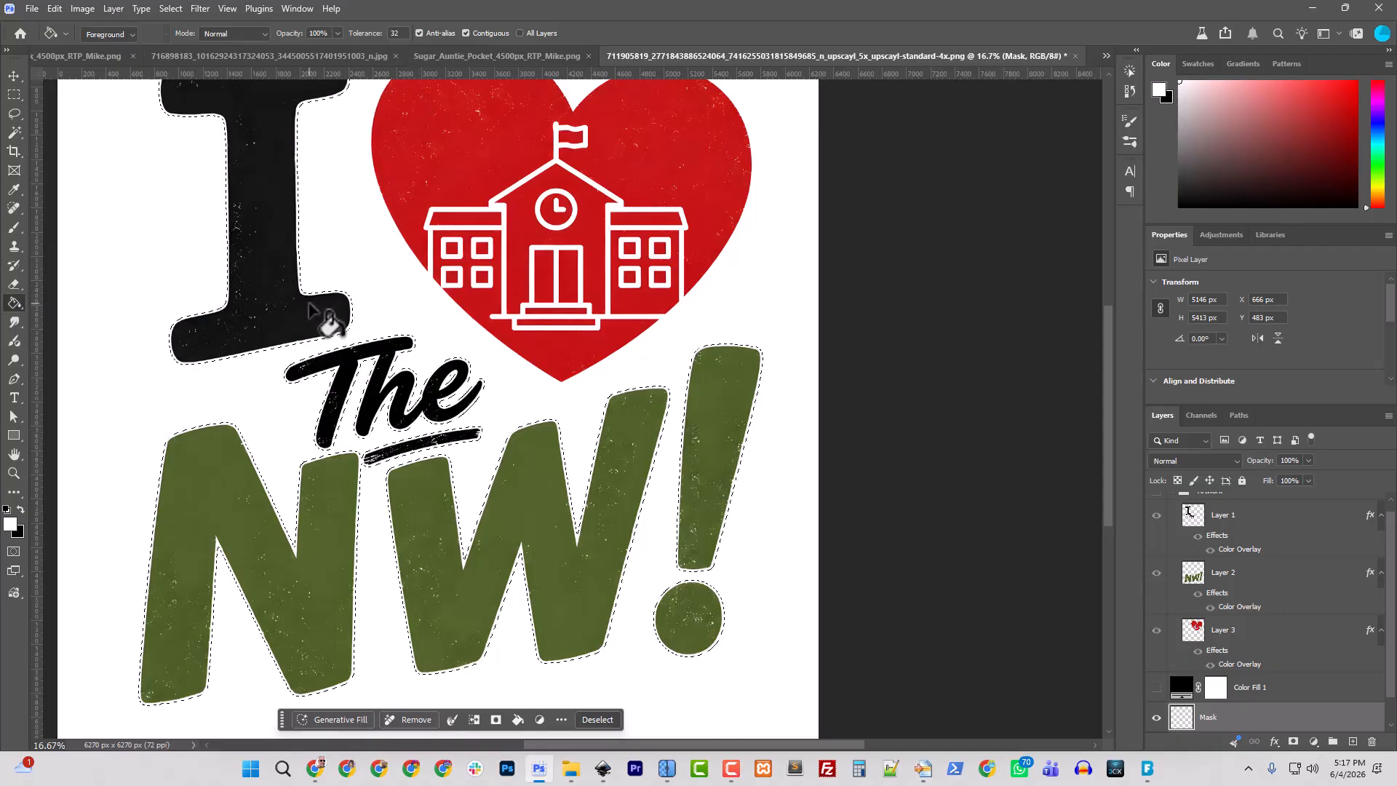
{"action": "left_click", "coordinate": [577, 477]}
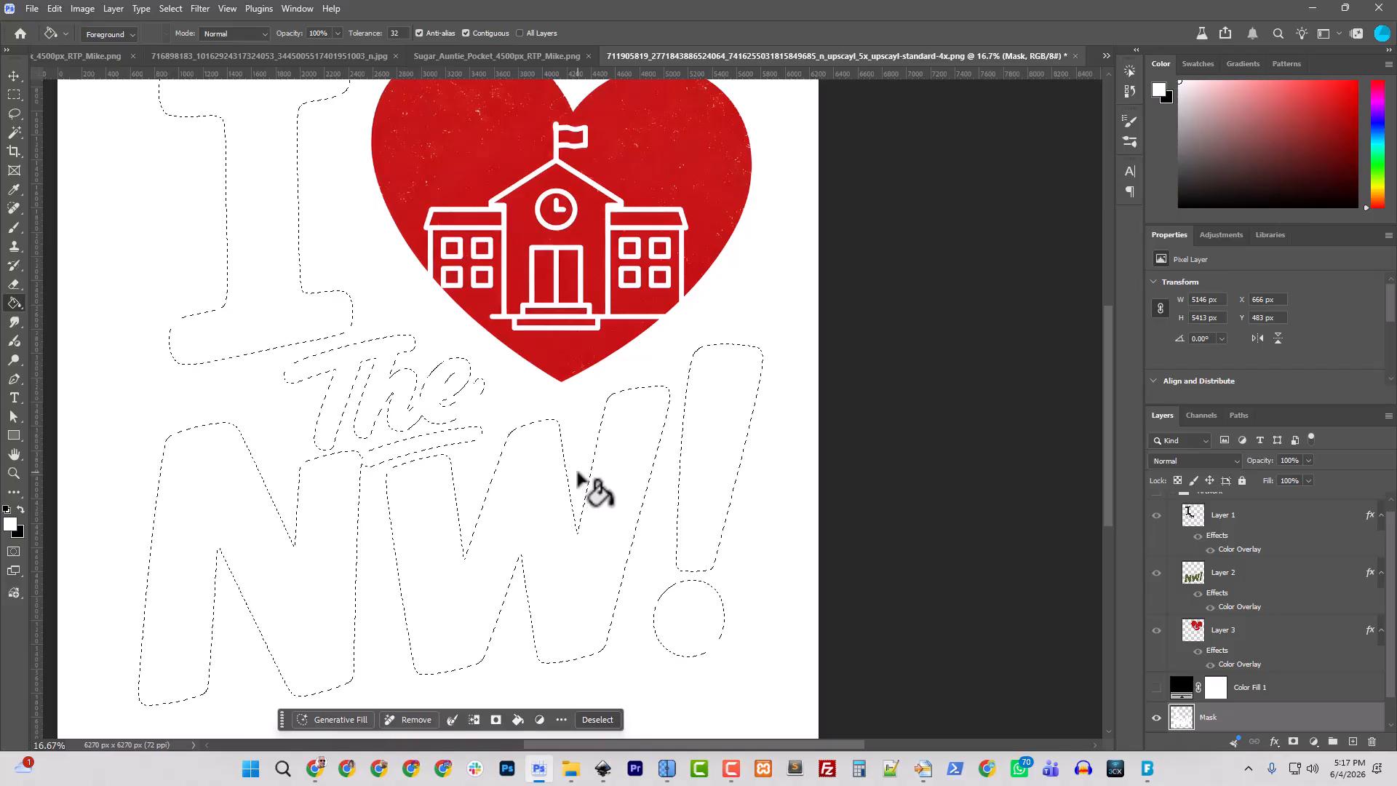
{"action": "key", "text": "ctrl+d"}
{"action": "scroll", "coordinate": [1197, 691], "scroll_direction": "down", "scroll_amount": 1}
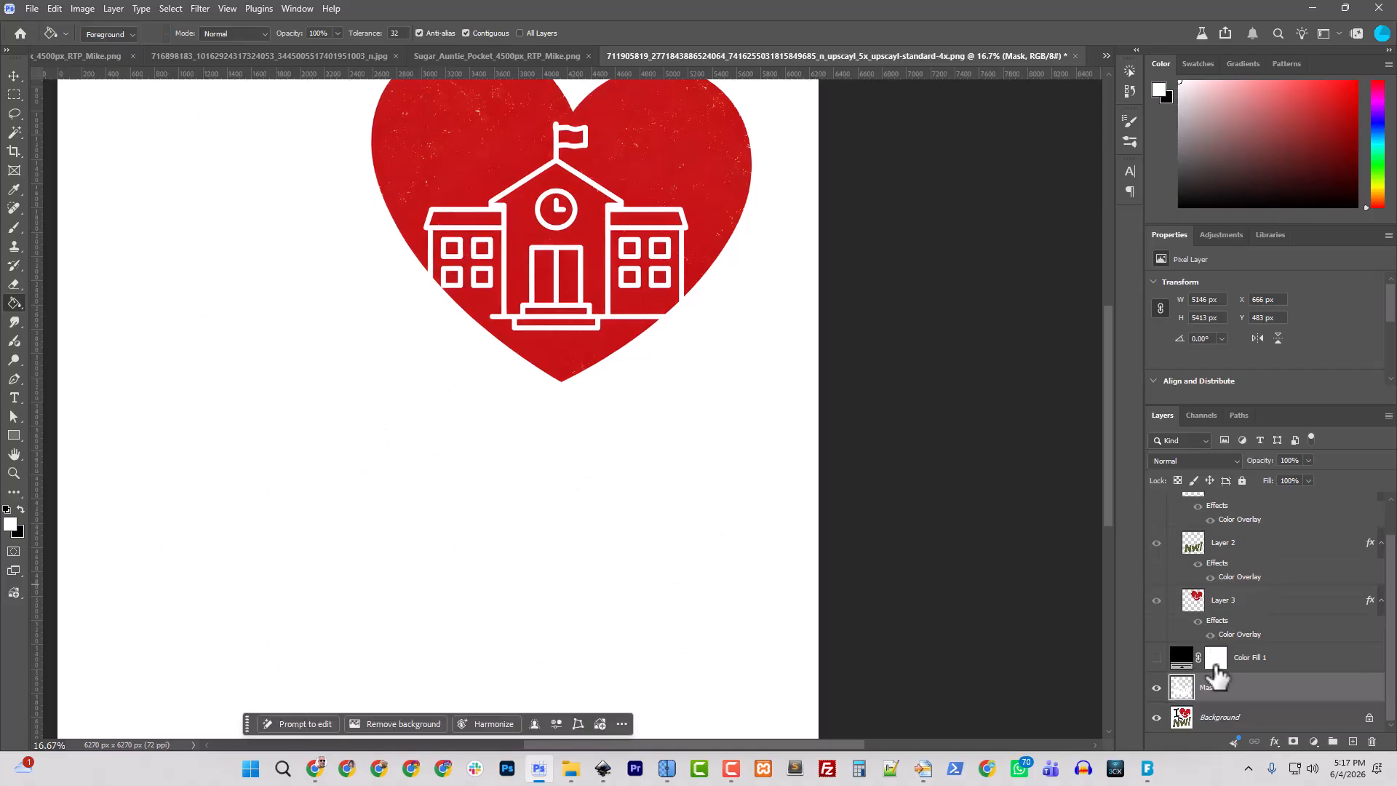
{"action": "left_click", "coordinate": [1156, 687]}
{"action": "left_click", "coordinate": [1156, 687]}
{"action": "scroll", "coordinate": [699, 291], "scroll_direction": "up", "scroll_amount": 1}
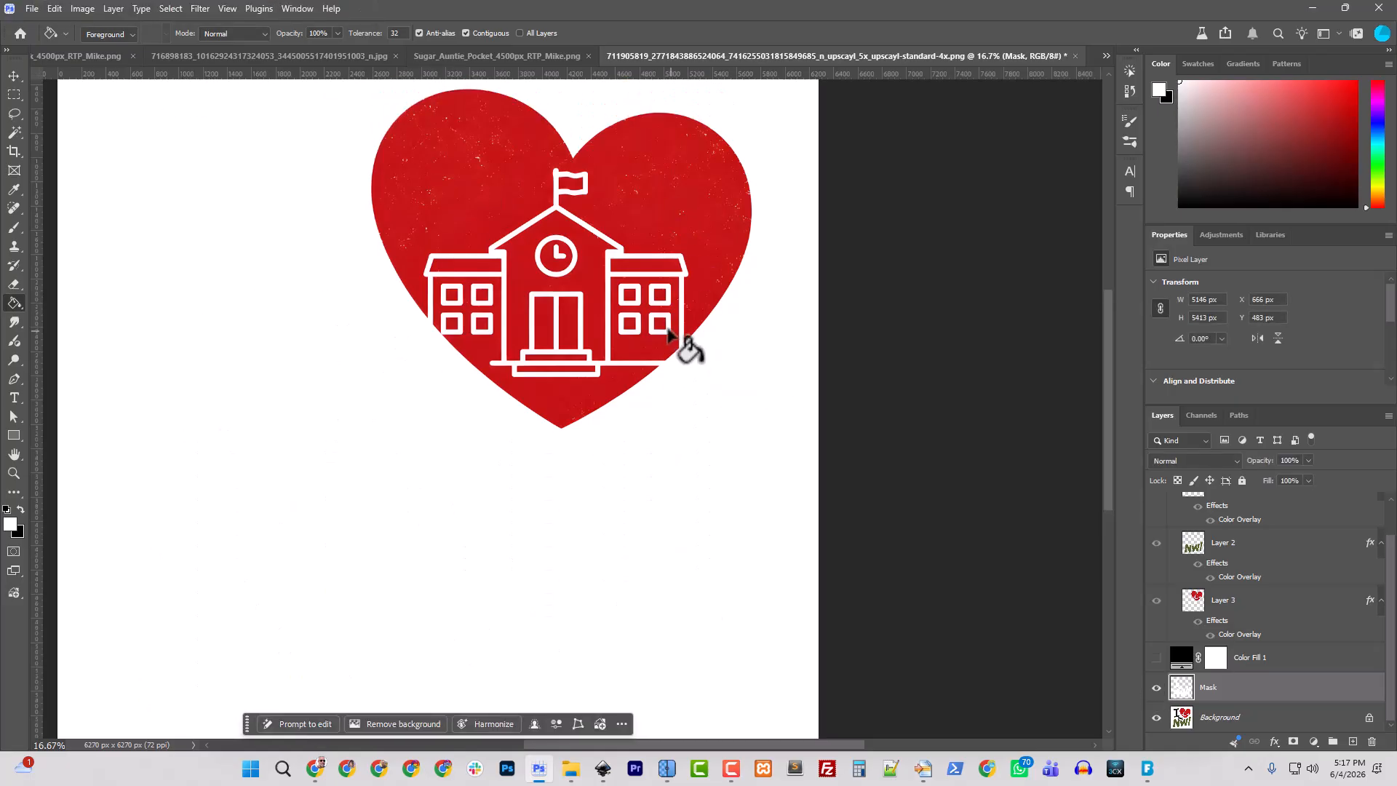
Select the white area around the heart with the Magic Wand at a tolerance of 80
{"action": "left_click", "coordinate": [14, 132]}
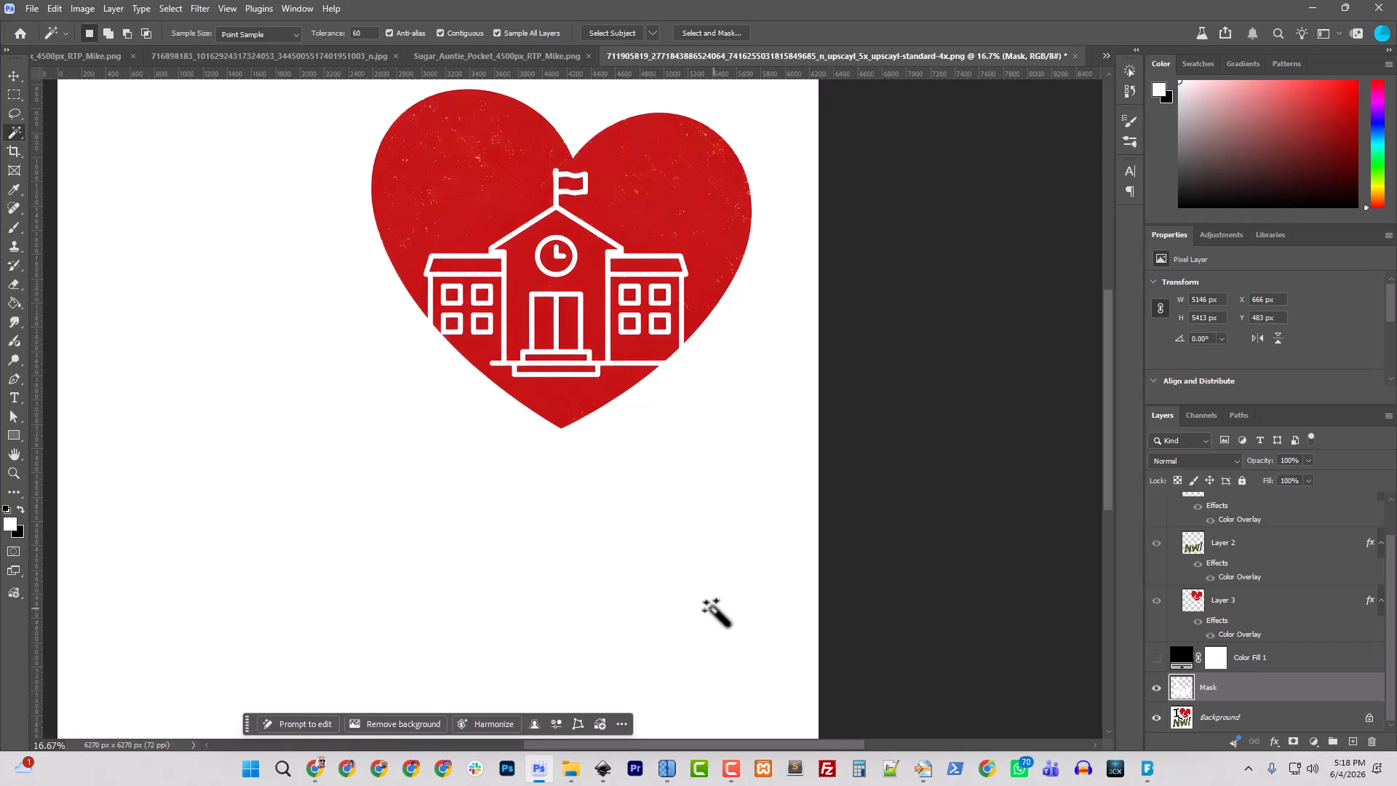
{"action": "left_click", "coordinate": [488, 198]}
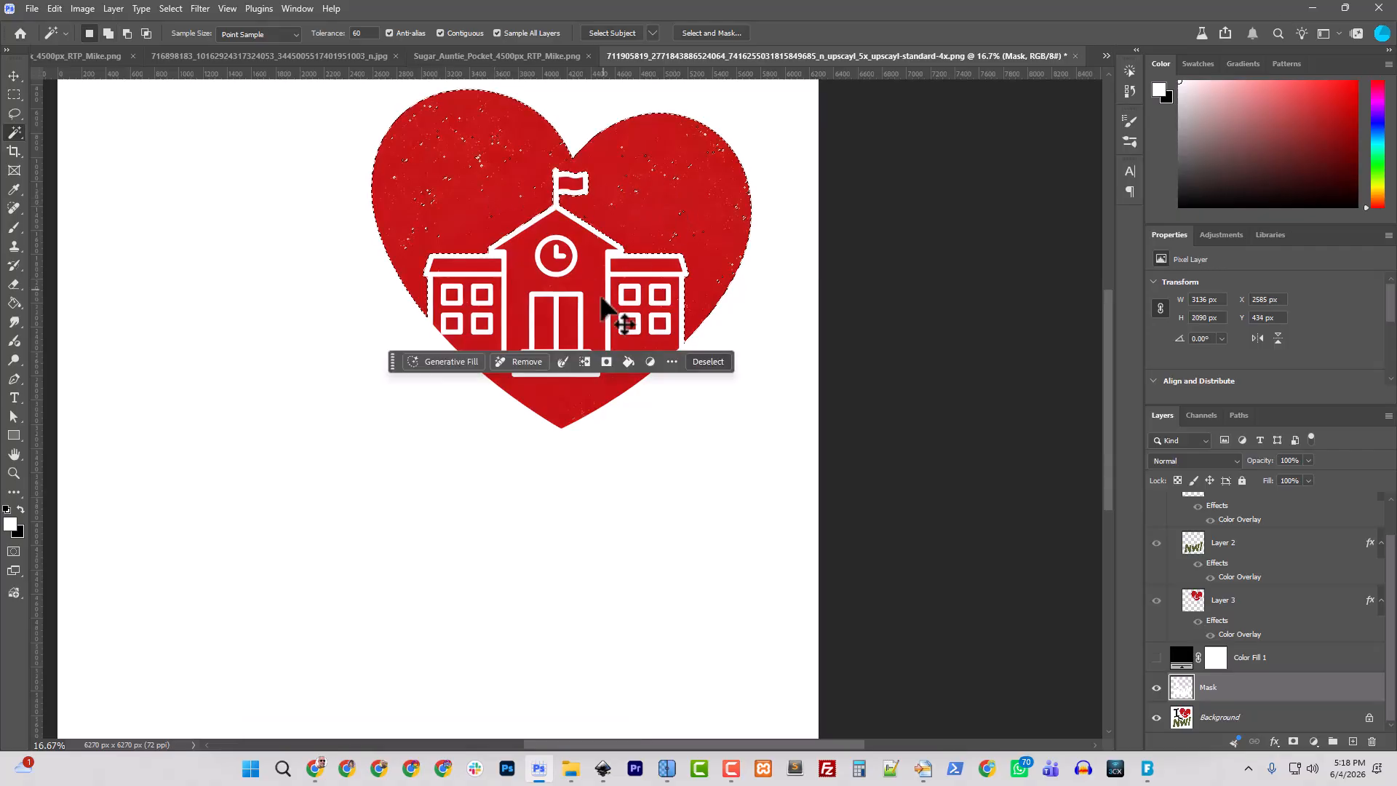
{"action": "key", "text": "ctrl+d"}
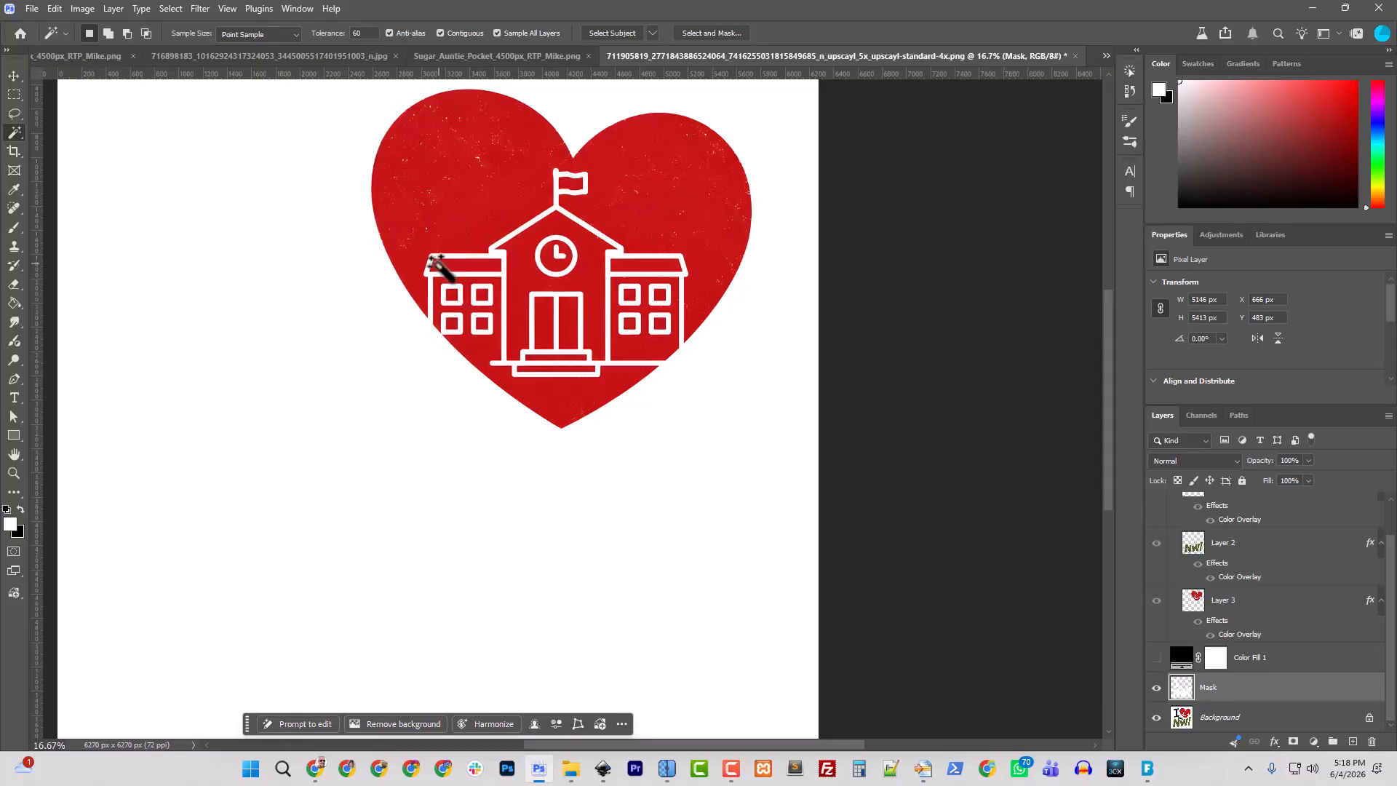
{"action": "key", "text": "ctrl+minus"}
{"action": "key", "text": "ctrl+minus"}
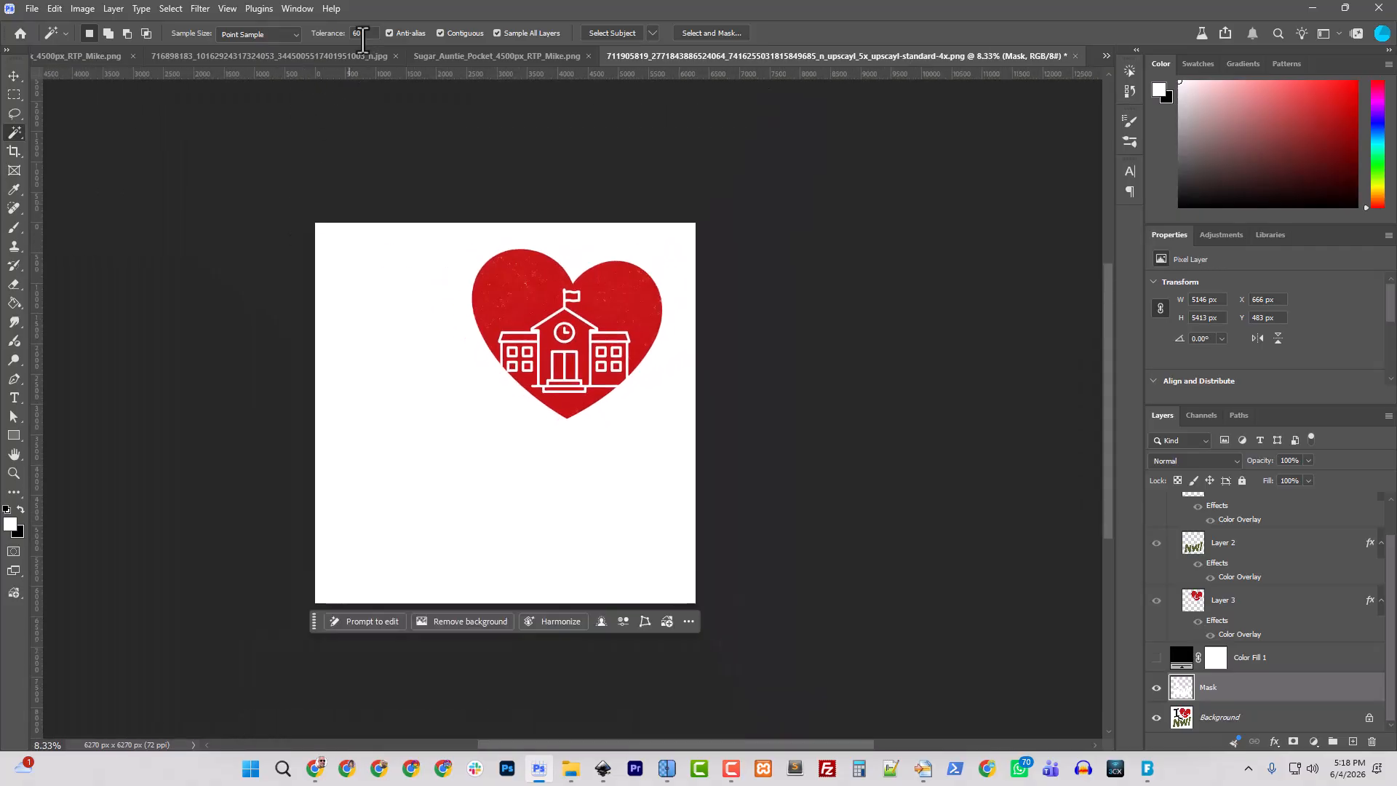
{"action": "left_click", "coordinate": [371, 35]}
{"action": "type", "text": "80"}
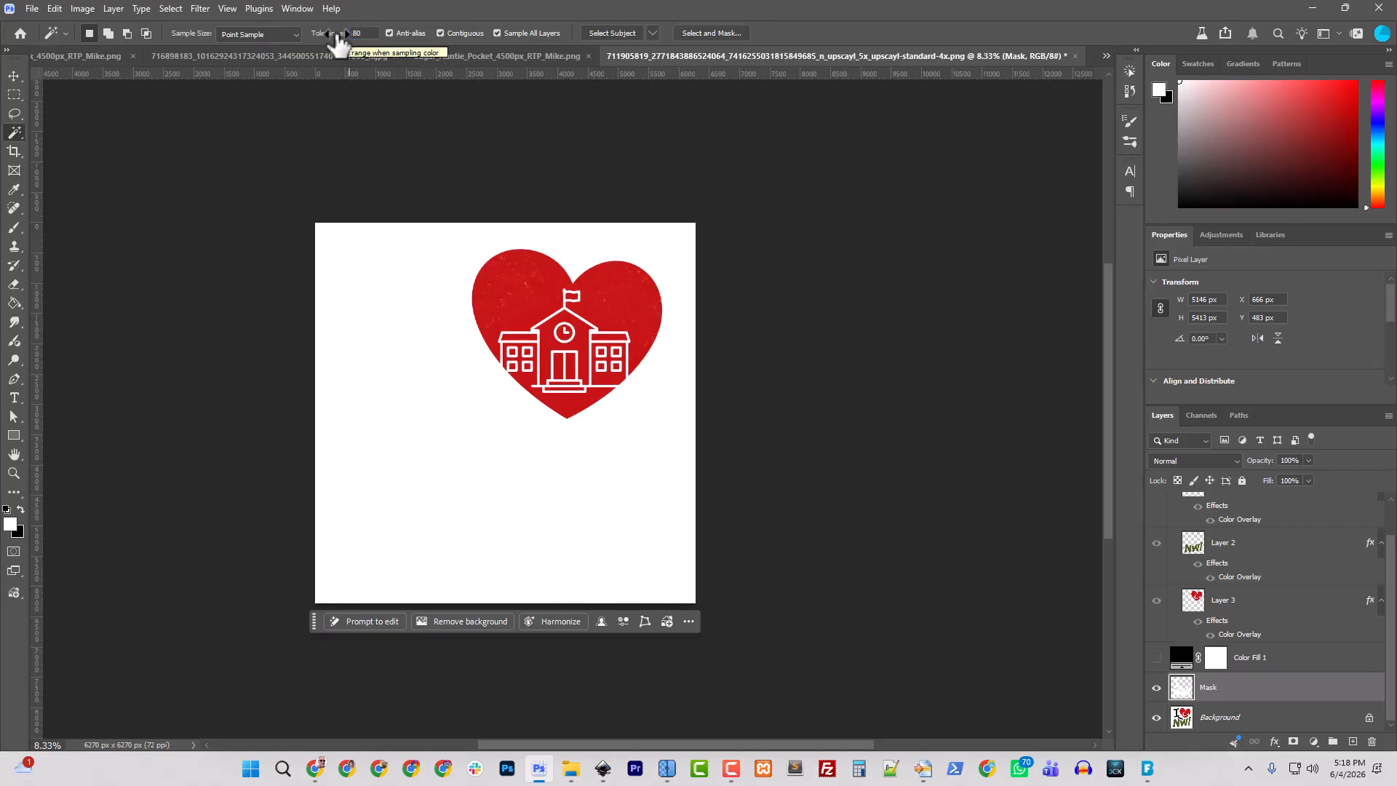
{"action": "key", "text": "ctrl+plus"}
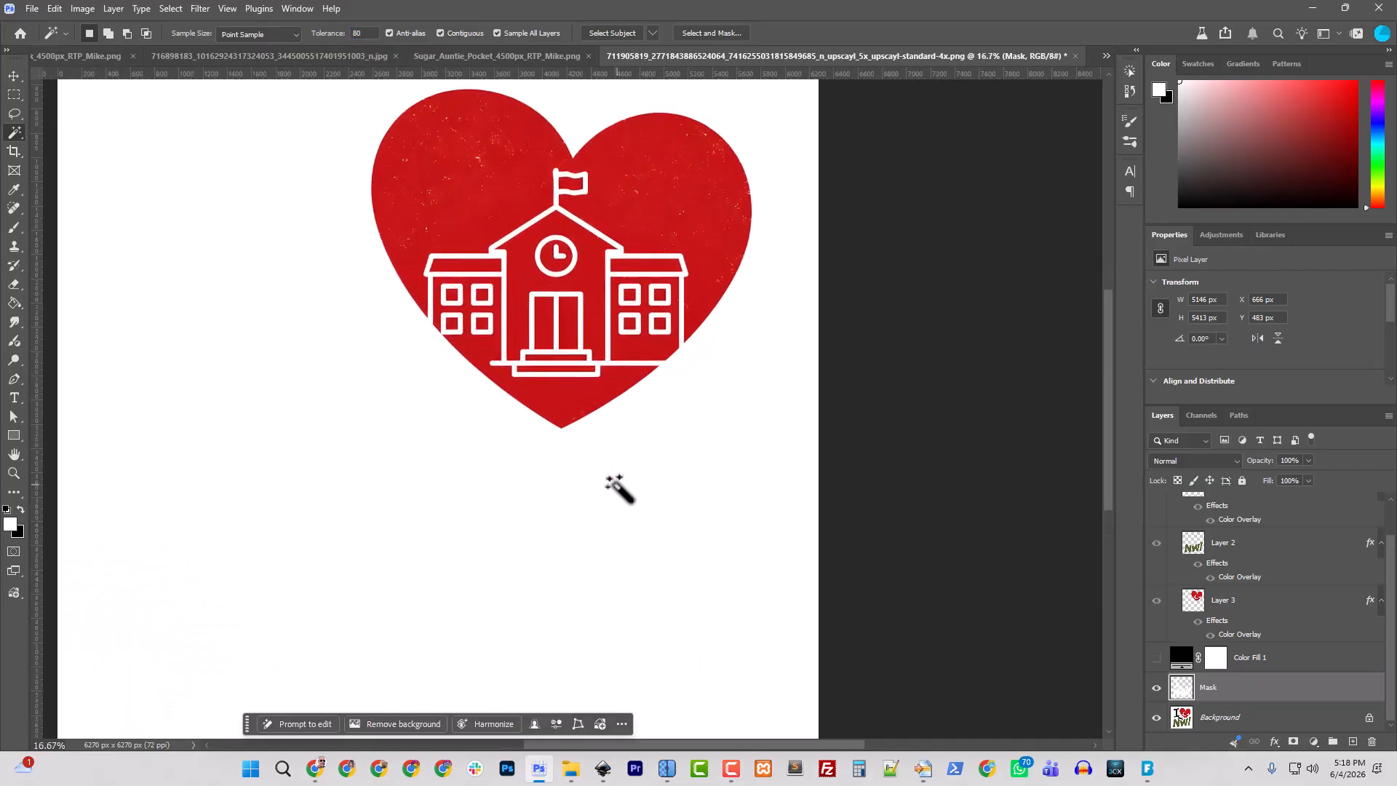
{"action": "left_click", "coordinate": [610, 481]}
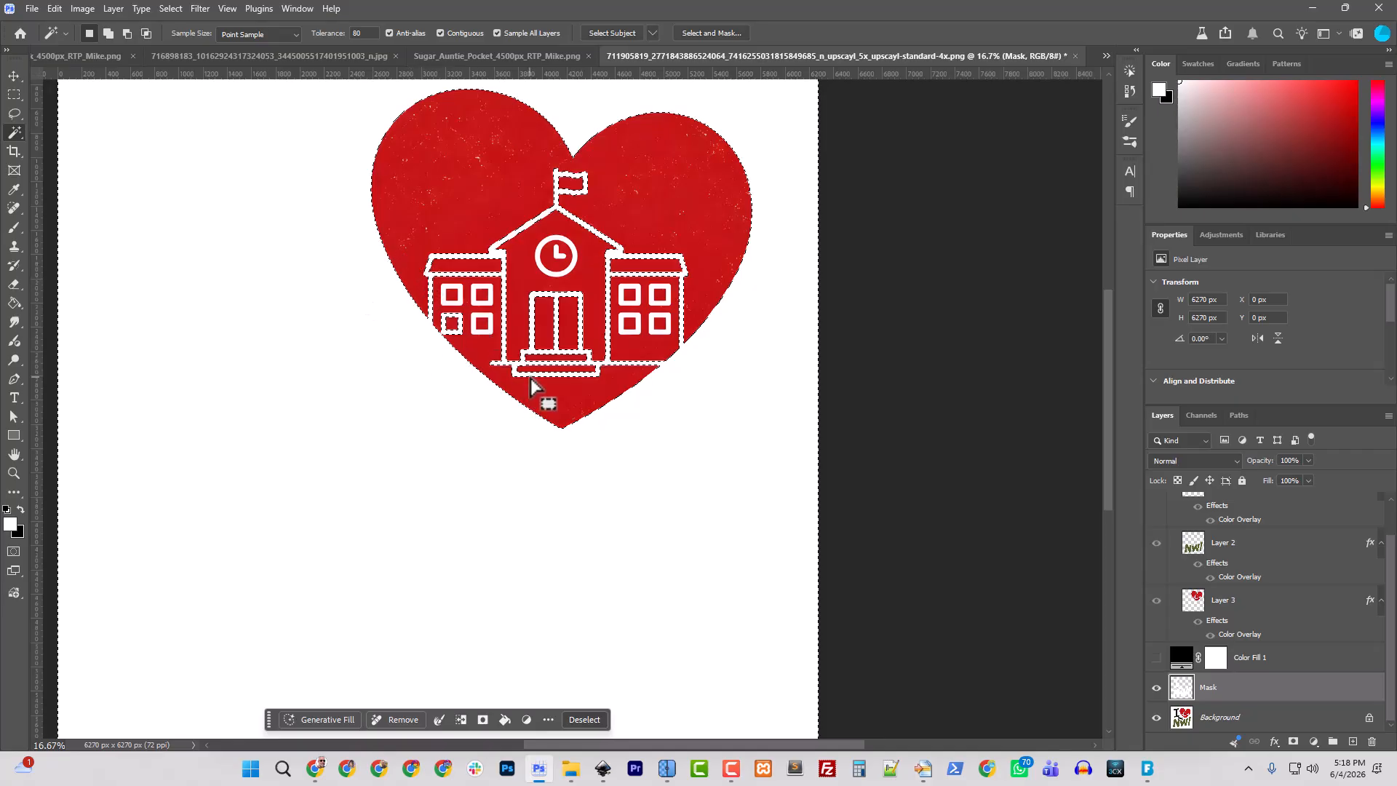
Subtract the school's left wing and the left part of its door and steps from the selection with the Lasso
{"action": "key", "text": "ctrl+equal"}
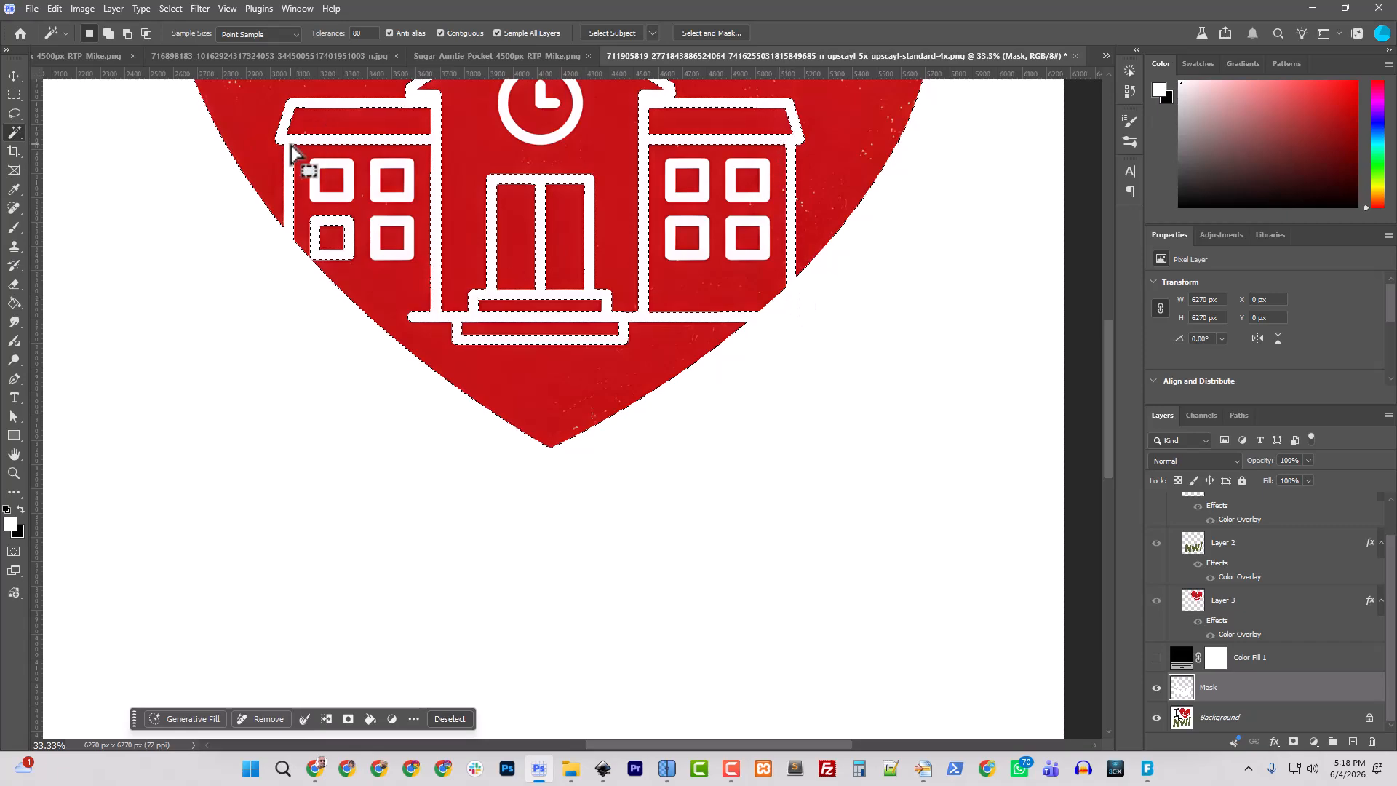
{"action": "left_click", "coordinate": [15, 114]}
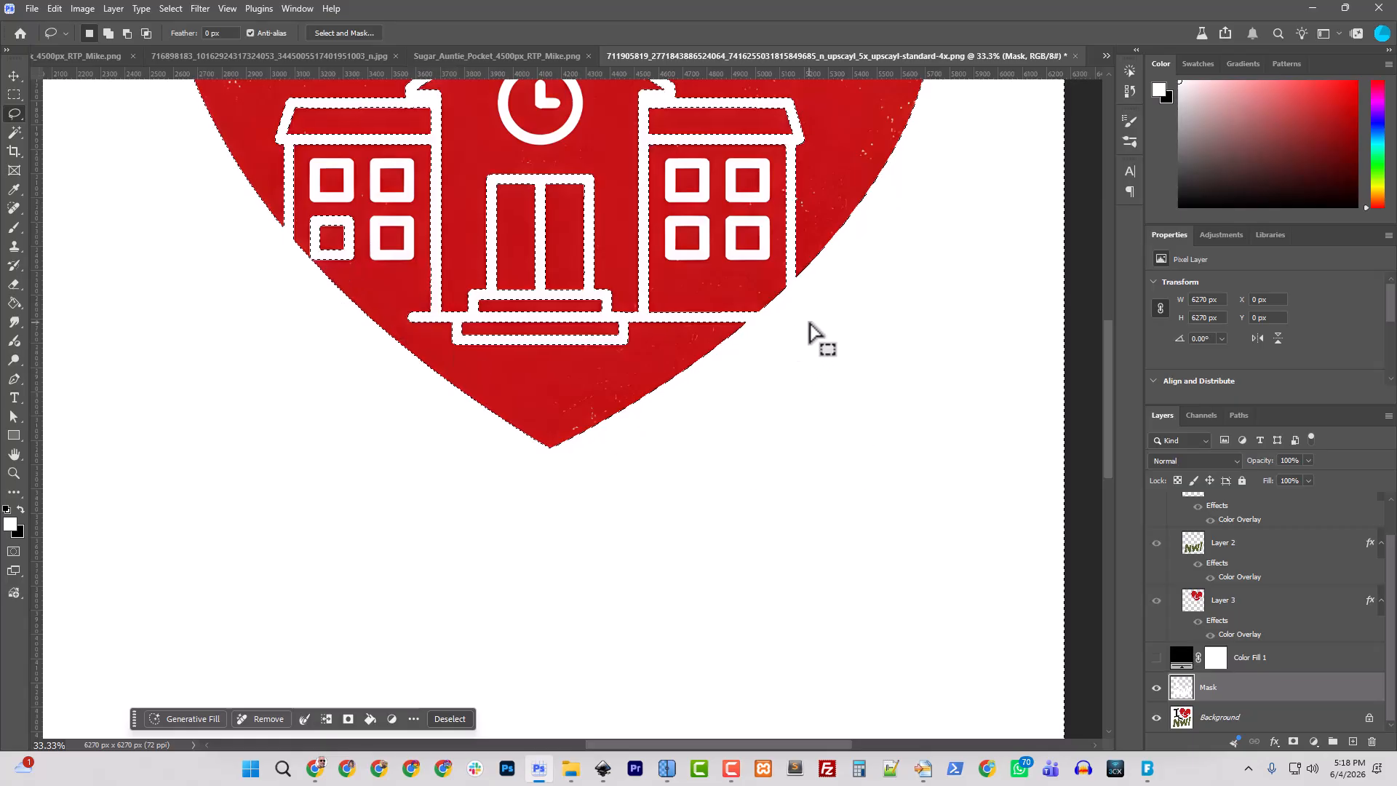
{"action": "key", "text": "ctrl+plus"}
{"action": "key", "text": "ctrl+plus"}
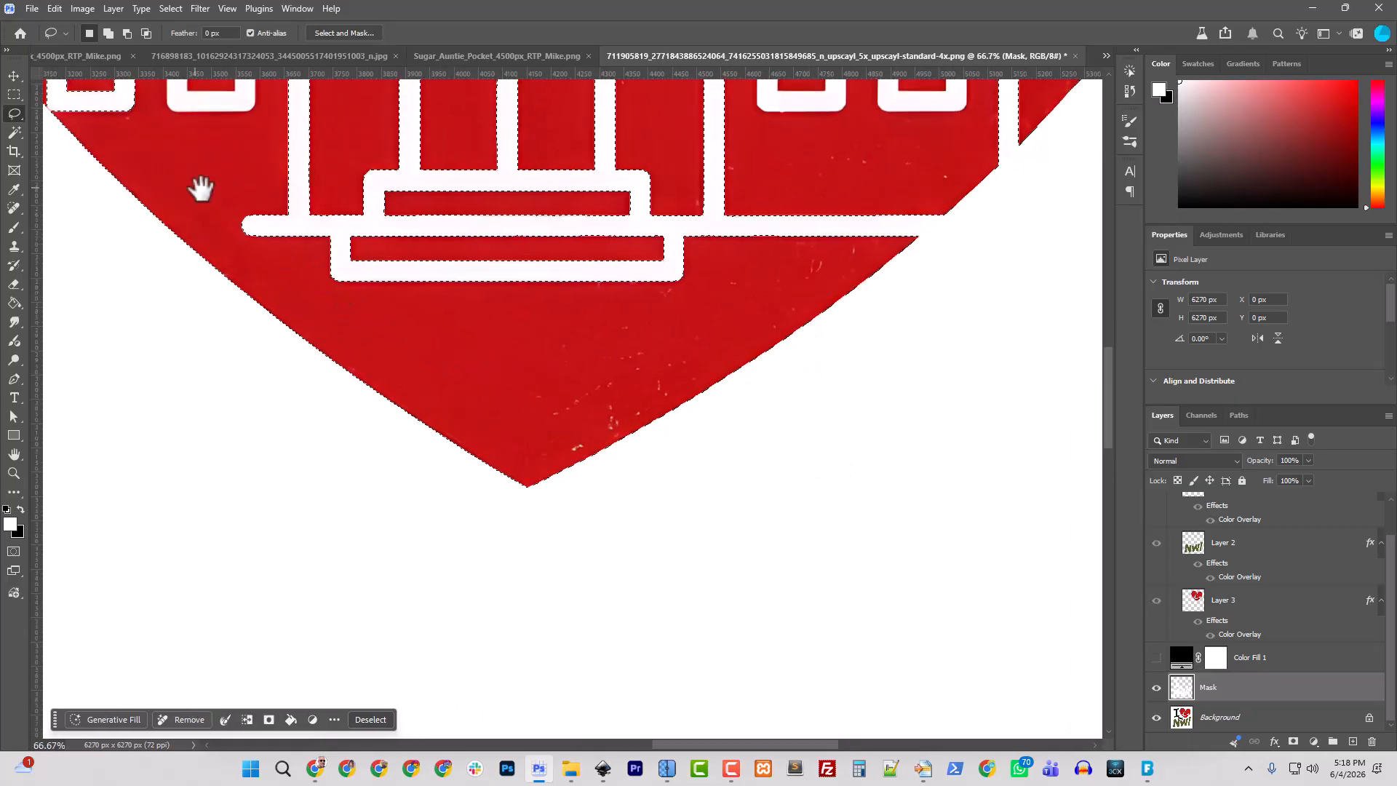
{"action": "left_click_drag", "start_coordinate": [201, 188], "coordinate": [692, 490]}
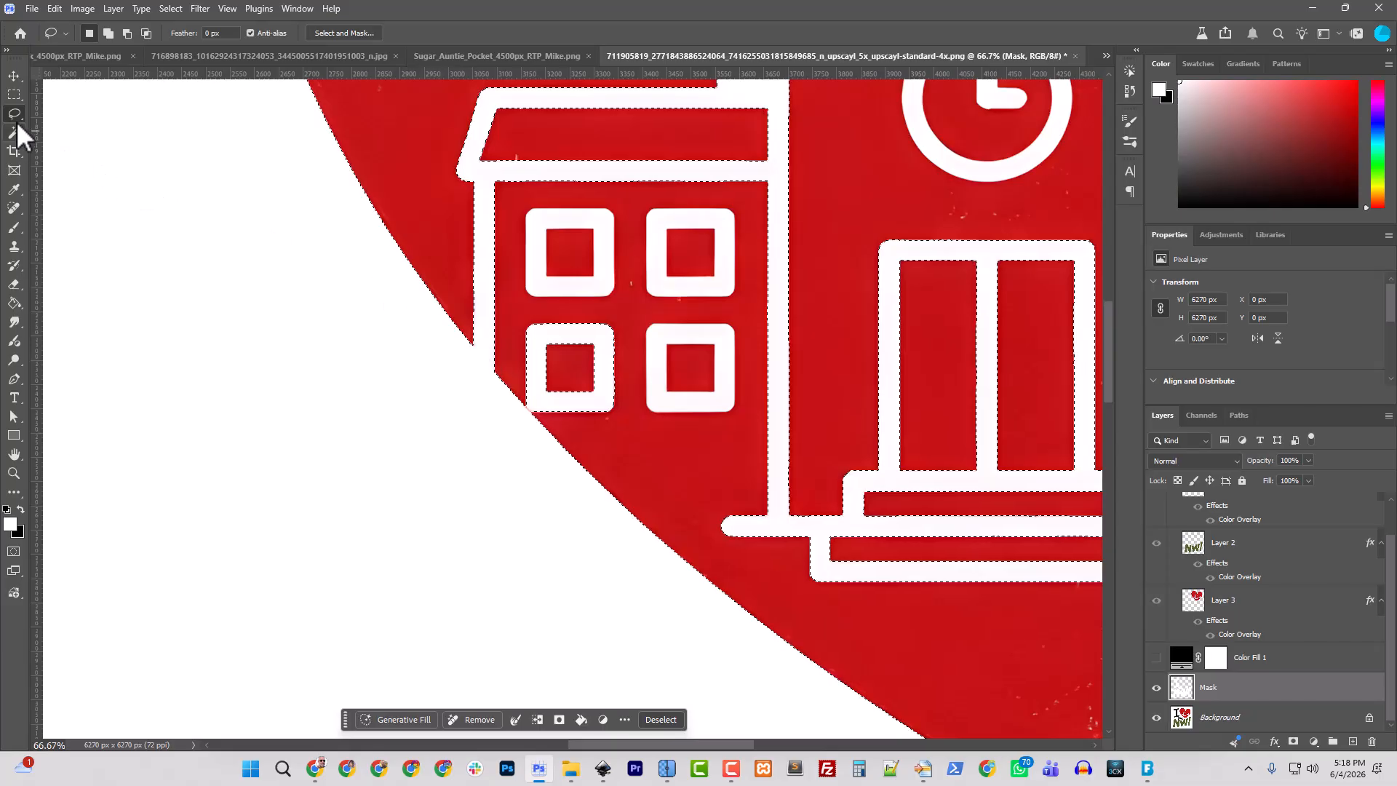
{"action": "key", "text": "alt"}
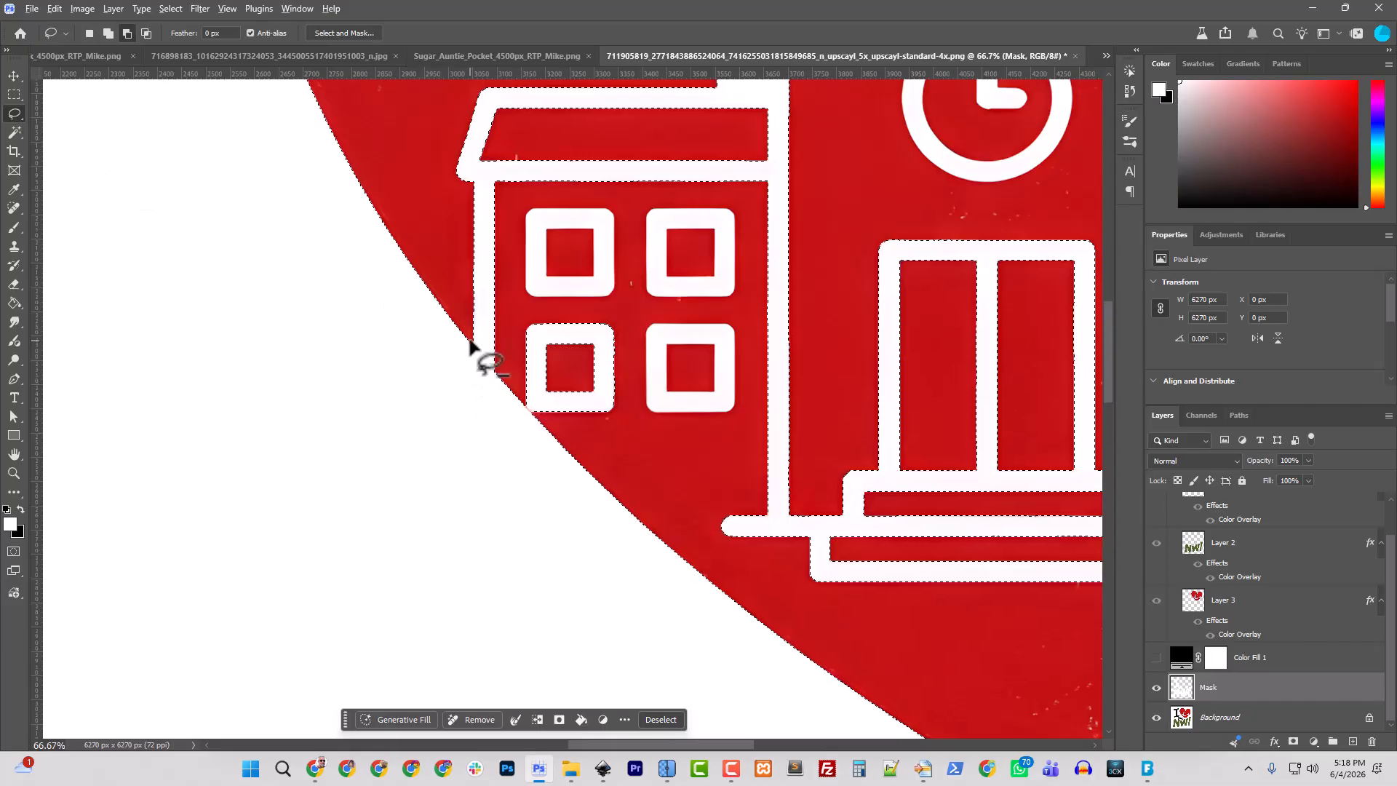
{"action": "mouse_move", "coordinate": [473, 344]}
{"action": "left_mouse_down"}
{"action": "mouse_move", "coordinate": [534, 415]}
{"action": "mouse_move", "coordinate": [592, 435]}
{"action": "mouse_move", "coordinate": [703, 551]}
{"action": "mouse_move", "coordinate": [796, 605]}
{"action": "mouse_move", "coordinate": [885, 641]}
{"action": "mouse_move", "coordinate": [967, 629]}
{"action": "mouse_move", "coordinate": [1013, 461]}
{"action": "mouse_move", "coordinate": [984, 323]}
{"action": "mouse_move", "coordinate": [849, 99]}
{"action": "mouse_move", "coordinate": [698, 48]}
{"action": "mouse_move", "coordinate": [553, 62]}
{"action": "mouse_move", "coordinate": [444, 103]}
{"action": "mouse_move", "coordinate": [416, 217]}
{"action": "left_mouse_up"}
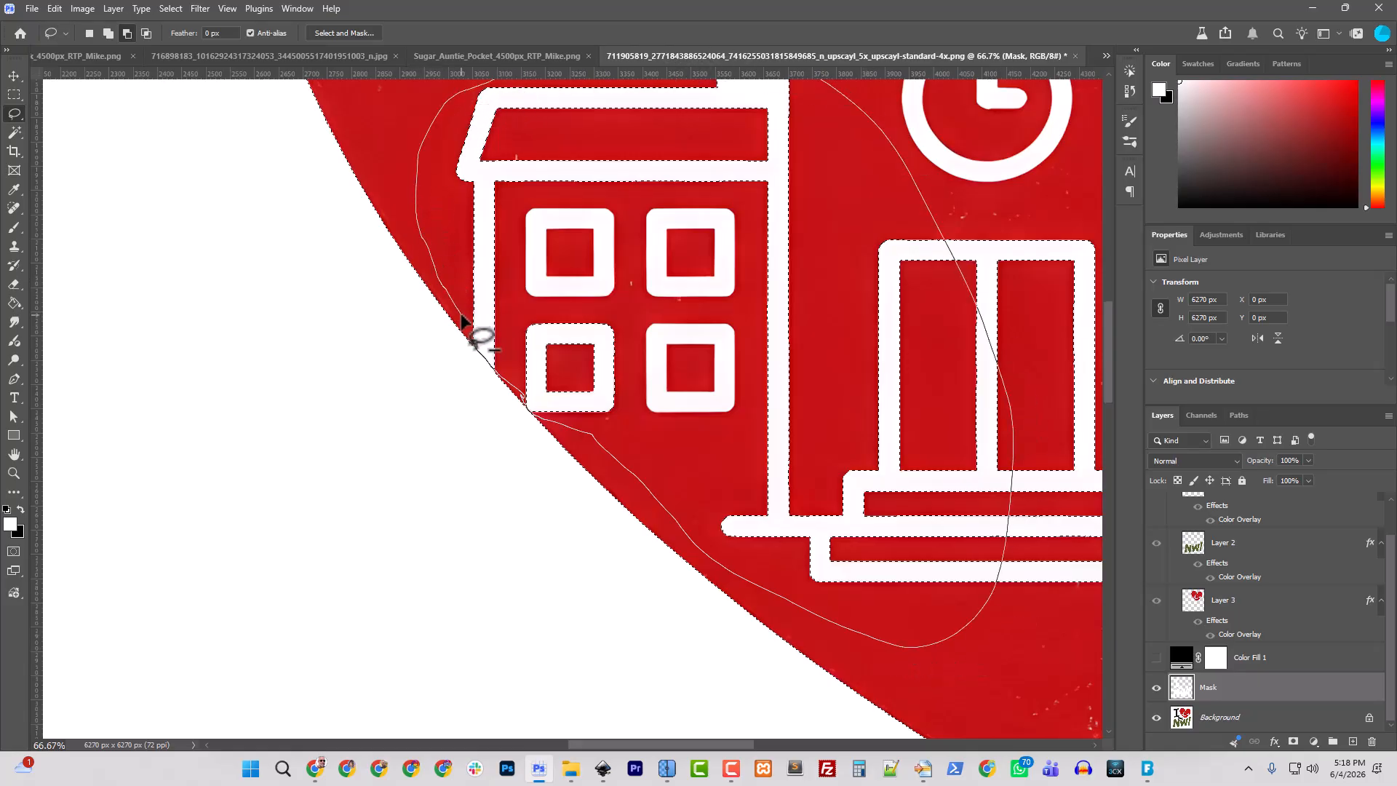
{"action": "left_click_drag", "start_coordinate": [460, 316], "coordinate": [508, 349]}
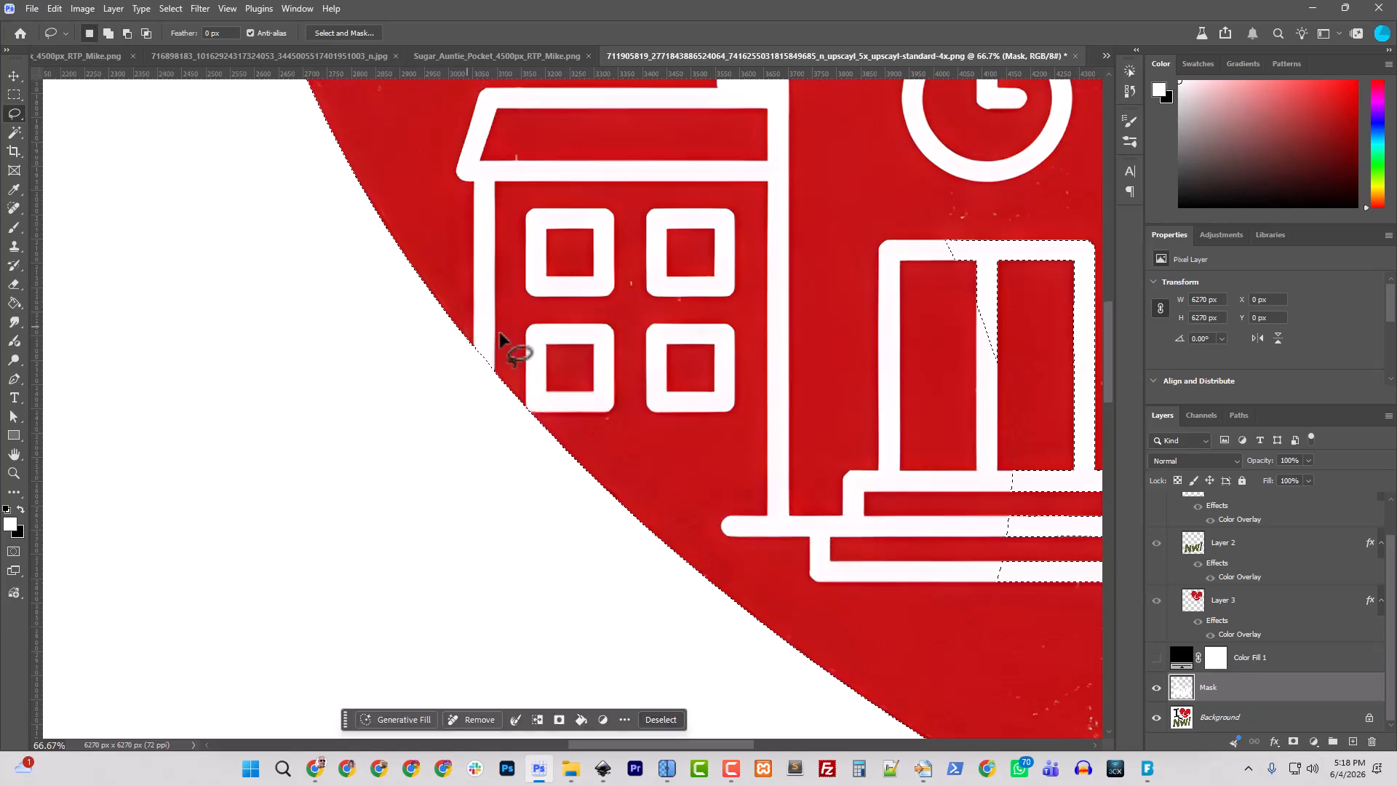
Subtract the lower lines of the school's right wing, door and steps from the selection, following the heart's lower-right edge
{"action": "key", "text": "ctrl+minus"}
{"action": "key", "text": "ctrl+minus"}
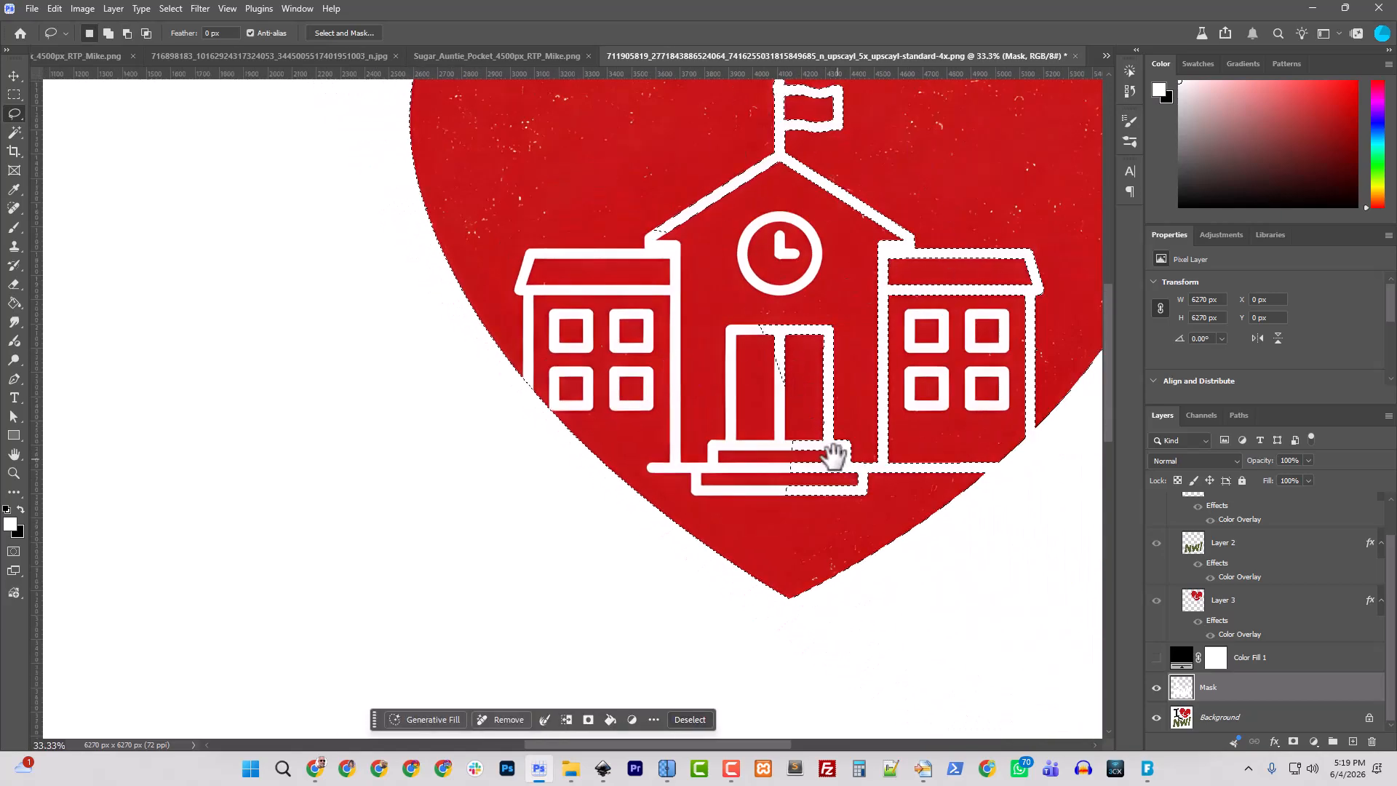
{"action": "left_click_drag", "start_coordinate": [835, 456], "coordinate": [503, 400]}
{"action": "key", "text": "ctrl+plus"}
{"action": "key", "text": "ctrl+plus"}
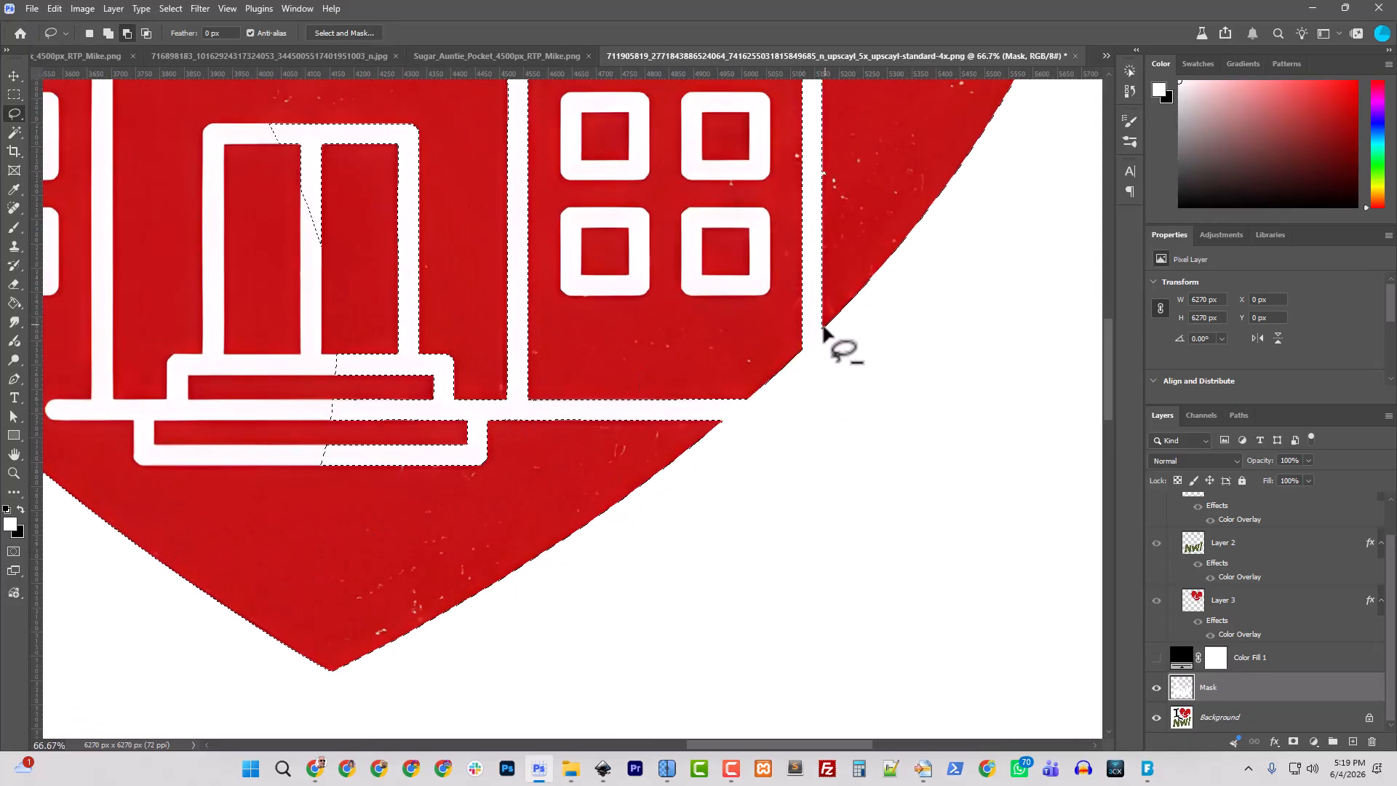
{"action": "mouse_move", "coordinate": [799, 354]}
{"action": "left_mouse_down"}
{"action": "mouse_move", "coordinate": [703, 433]}
{"action": "mouse_move", "coordinate": [479, 521]}
{"action": "mouse_move", "coordinate": [335, 529]}
{"action": "mouse_move", "coordinate": [223, 444]}
{"action": "mouse_move", "coordinate": [185, 246]}
{"action": "mouse_move", "coordinate": [347, 126]}
{"action": "mouse_move", "coordinate": [635, 87]}
{"action": "mouse_move", "coordinate": [829, 142]}
{"action": "left_mouse_up"}
{"action": "left_click_drag", "start_coordinate": [835, 238], "coordinate": [836, 303]}
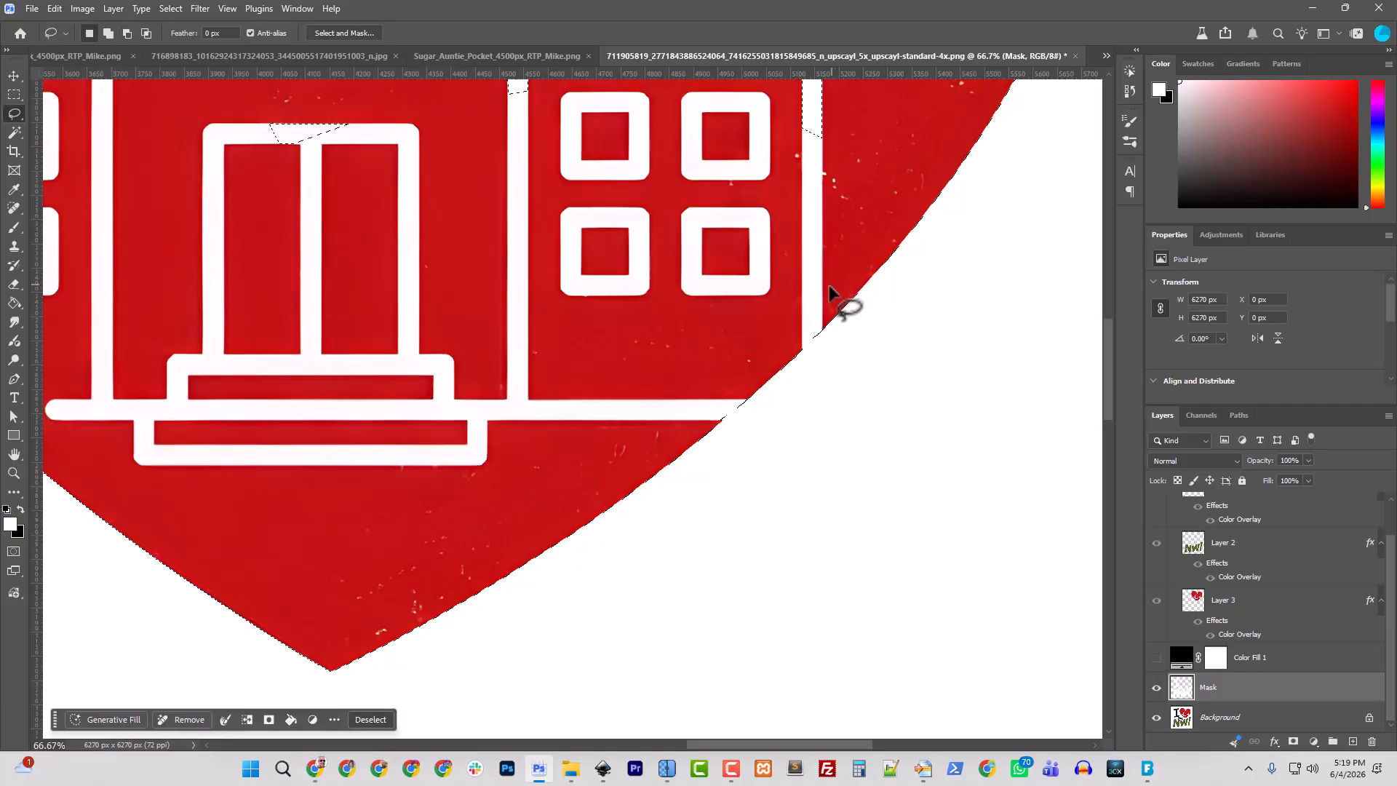
Subtract the remaining roof, flag and upper right-wing lines of the school from the selection
{"action": "scroll", "coordinate": [655, 356], "scroll_direction": "up", "scroll_amount": 3}
{"action": "scroll", "coordinate": [647, 356], "scroll_direction": "down", "scroll_amount": 3}
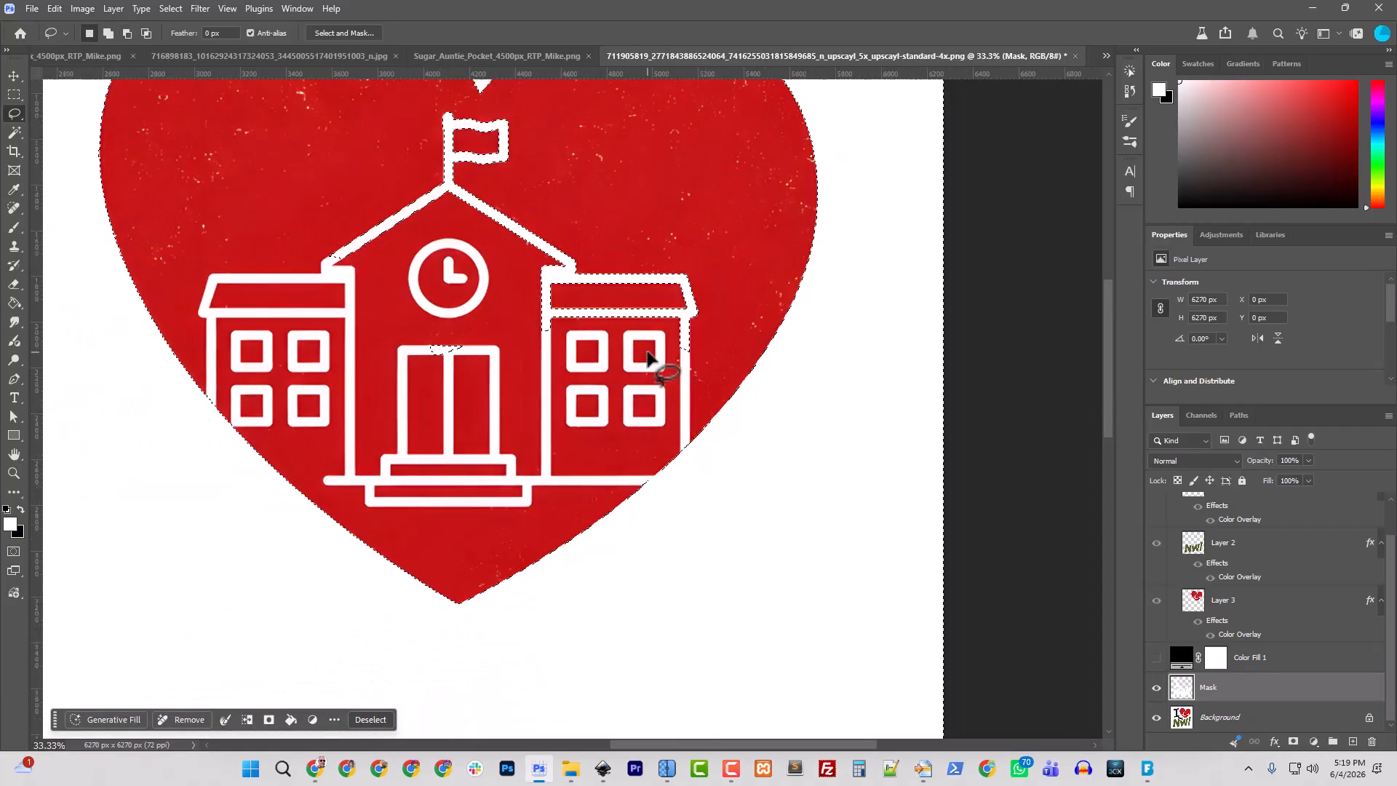
{"action": "mouse_move", "coordinate": [554, 205]}
{"action": "left_mouse_down"}
{"action": "mouse_move", "coordinate": [544, 183]}
{"action": "mouse_move", "coordinate": [468, 177]}
{"action": "mouse_move", "coordinate": [306, 259]}
{"action": "mouse_move", "coordinate": [360, 371]}
{"action": "mouse_move", "coordinate": [540, 422]}
{"action": "mouse_move", "coordinate": [693, 352]}
{"action": "mouse_move", "coordinate": [571, 187]}
{"action": "mouse_move", "coordinate": [589, 218]}
{"action": "left_mouse_up"}
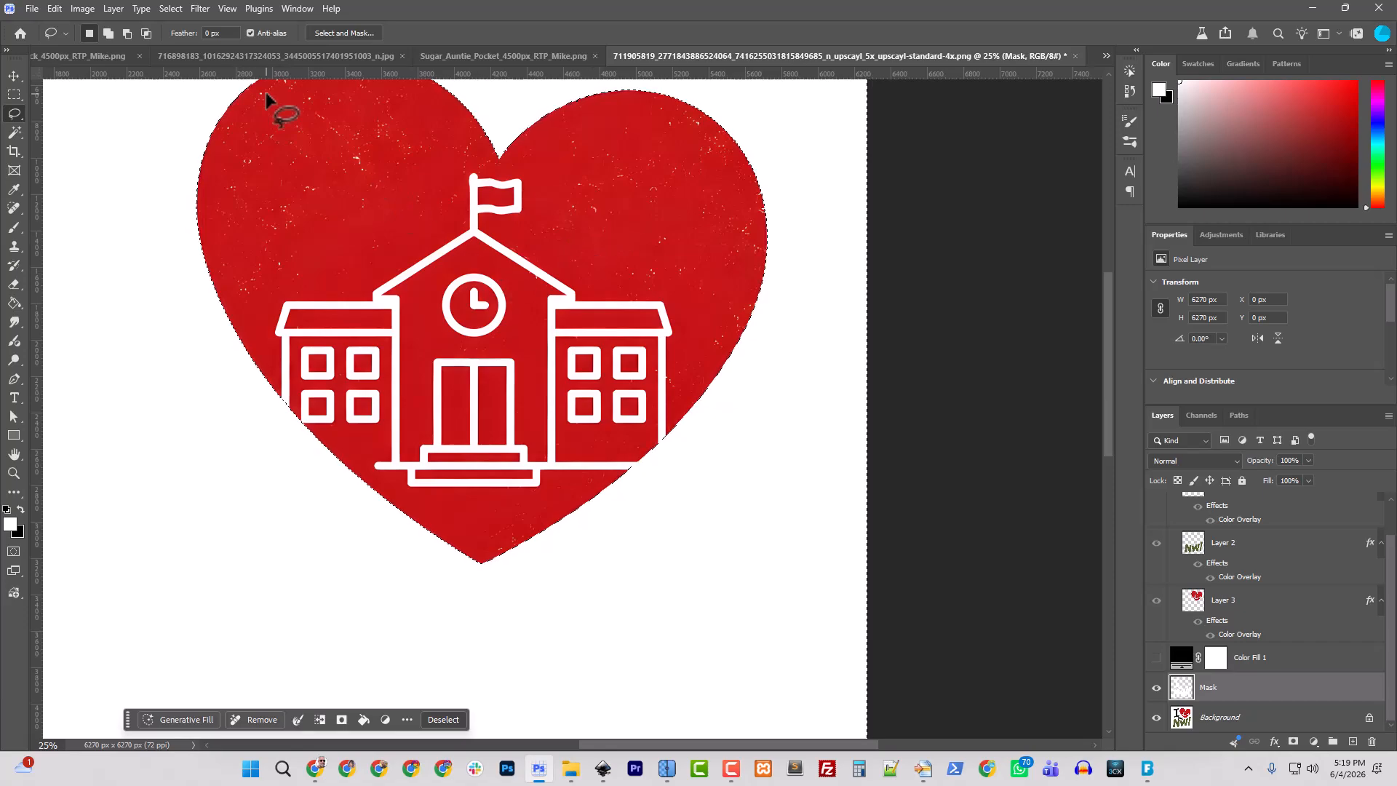
Expand the selection around the heart by 1 pixel and check its edge up close
{"action": "left_click", "coordinate": [167, 8]}
{"action": "mouse_move", "coordinate": [222, 231]}
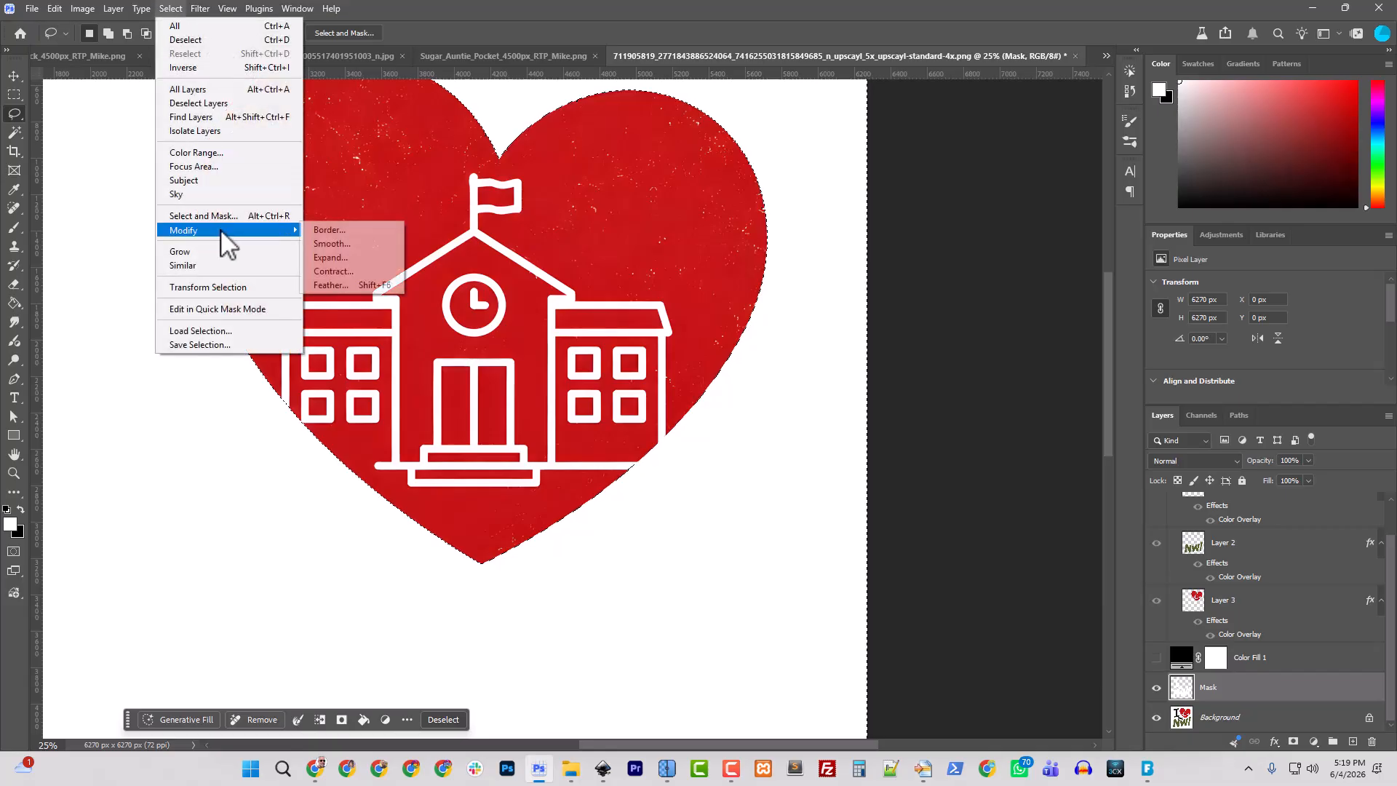
{"action": "left_click", "coordinate": [360, 255]}
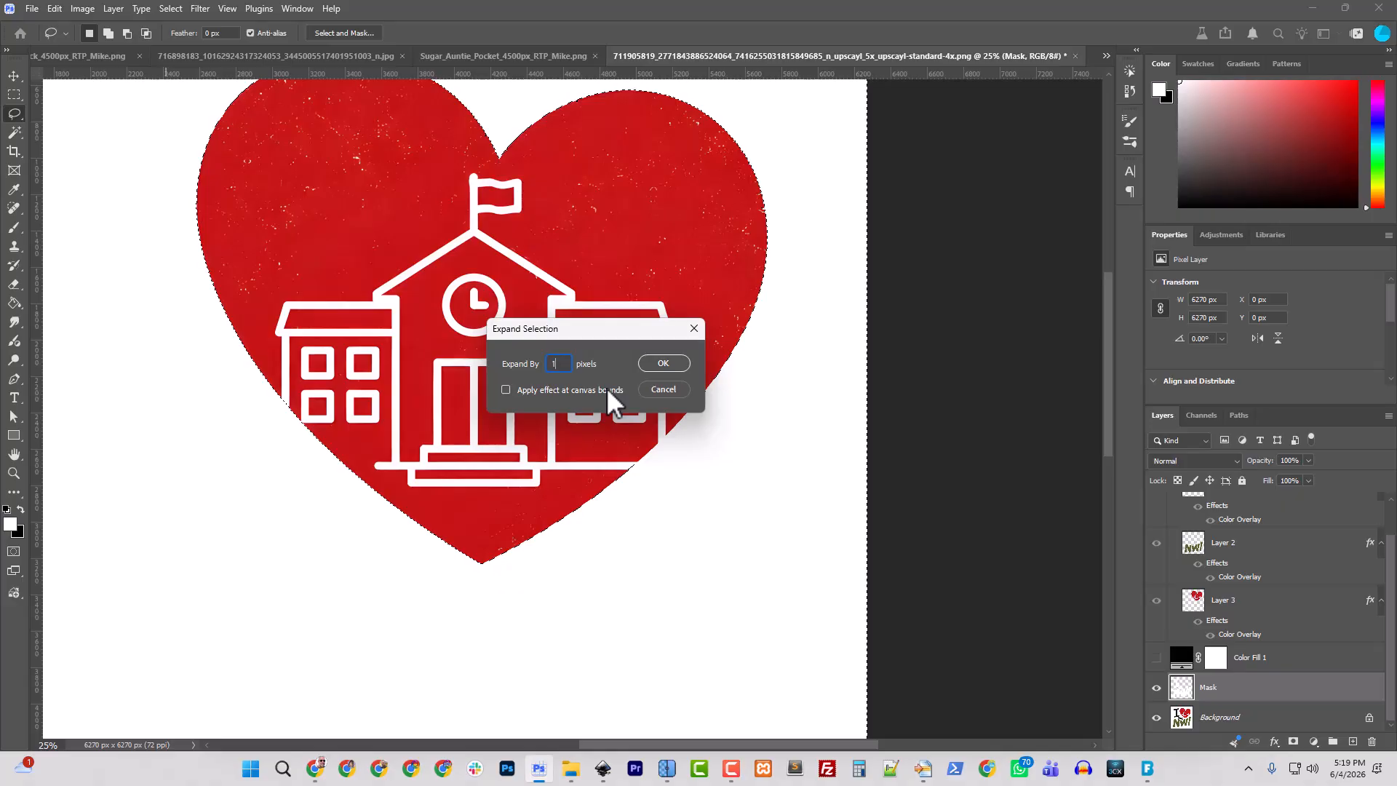
{"action": "key", "text": "Return"}
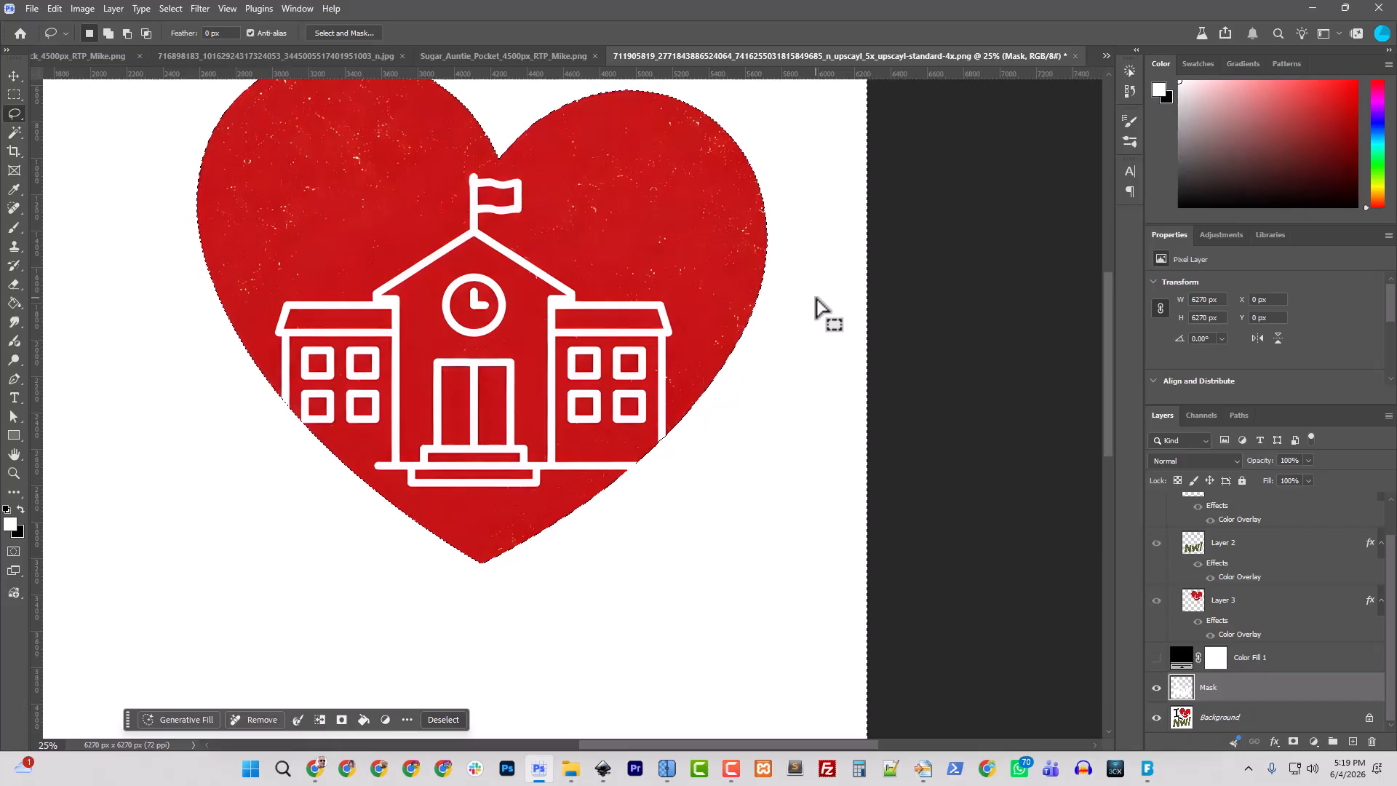
{"action": "scroll", "coordinate": [817, 306], "scroll_direction": "up", "scroll_amount": 3}
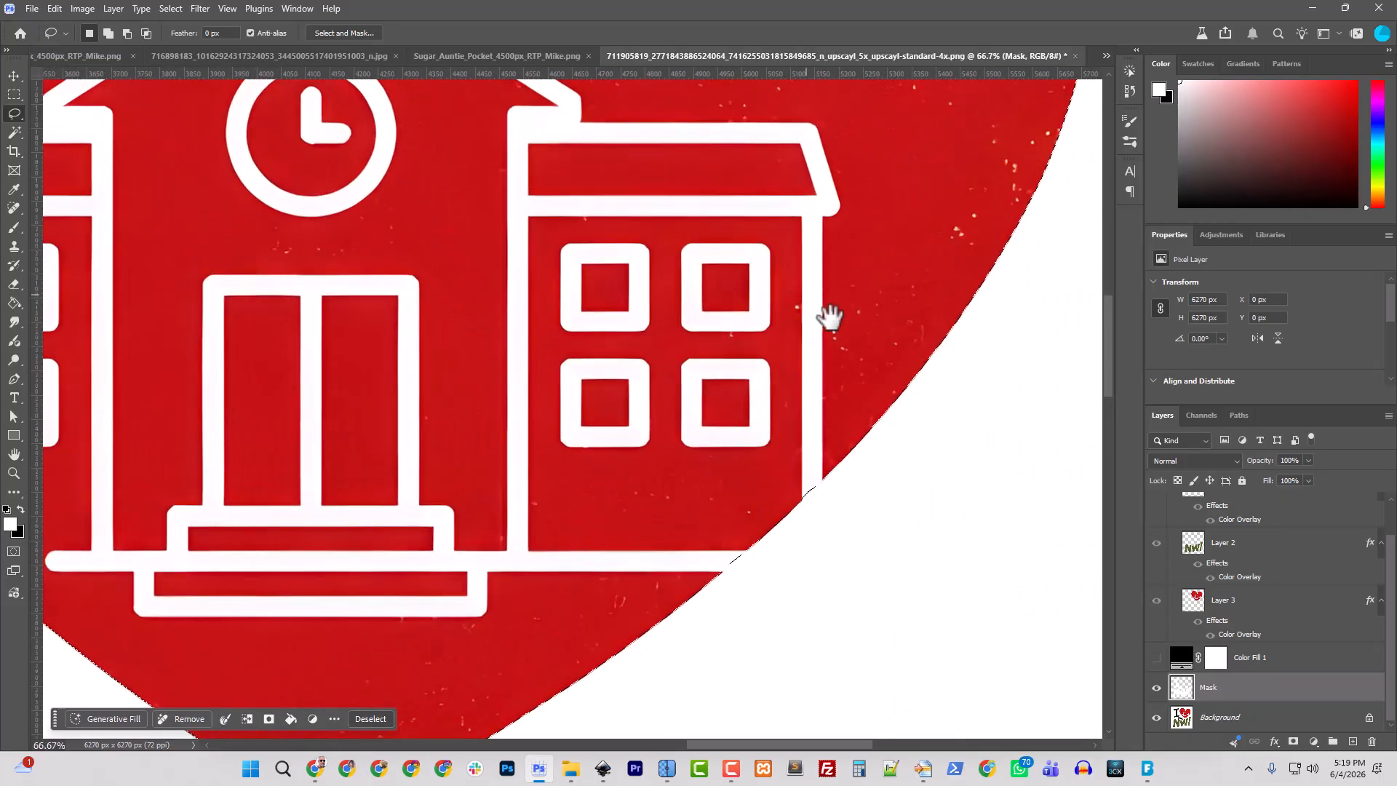
{"action": "scroll", "coordinate": [519, 385], "scroll_direction": "up", "scroll_amount": 4}
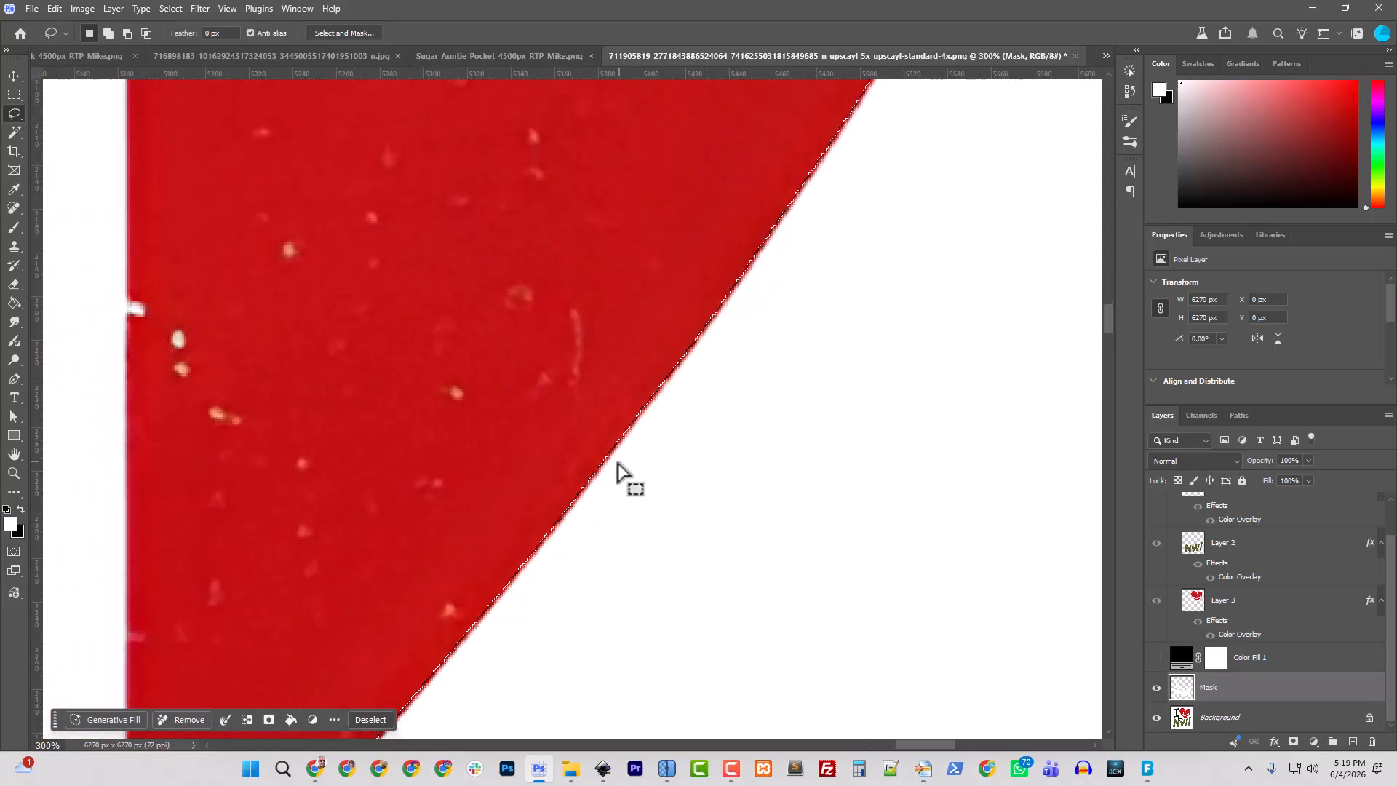
Unlock the Background layer and delete everything outside the heart from it
{"action": "scroll", "coordinate": [571, 492], "scroll_direction": "down", "scroll_amount": 5}
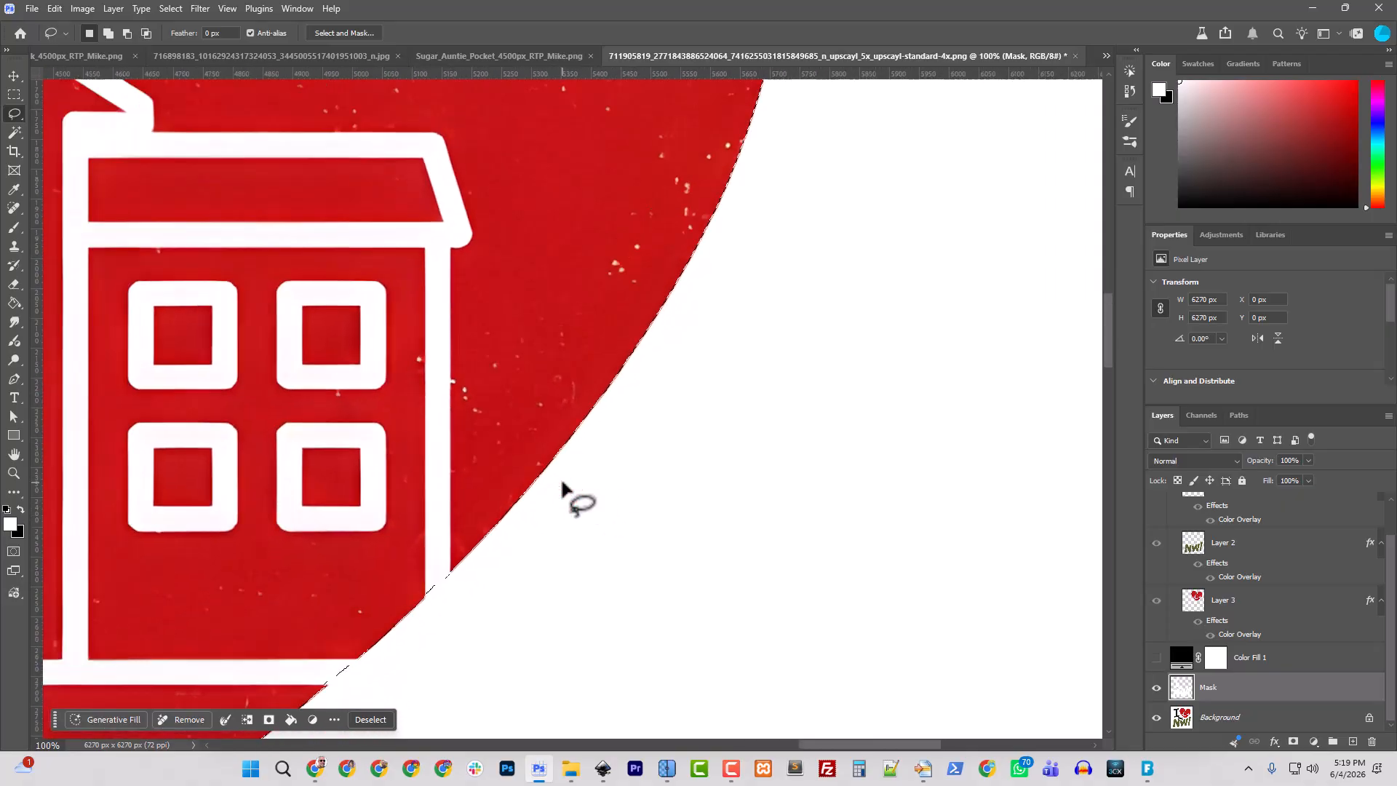
{"action": "scroll", "coordinate": [565, 486], "scroll_direction": "up", "scroll_amount": 5}
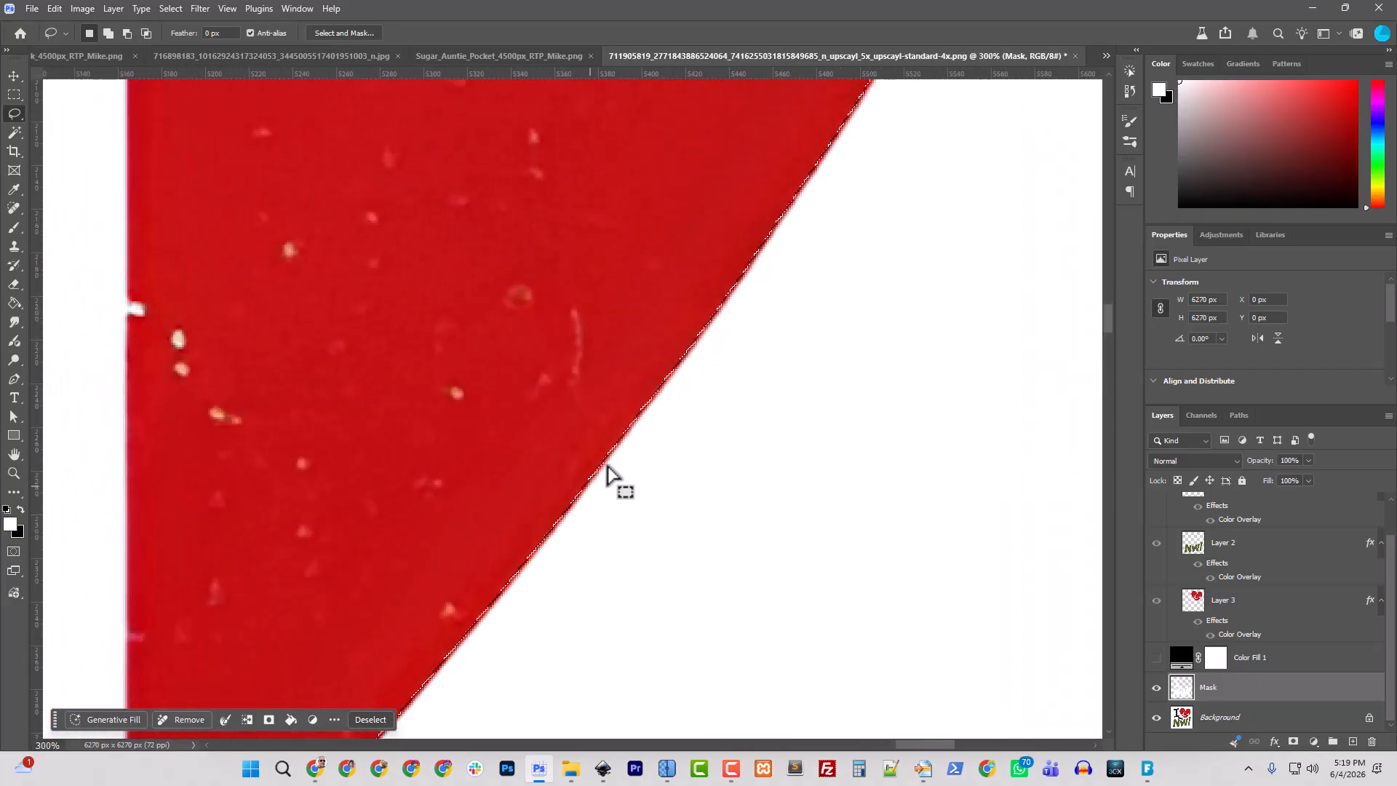
{"action": "scroll", "coordinate": [588, 501], "scroll_direction": "down", "scroll_amount": 5}
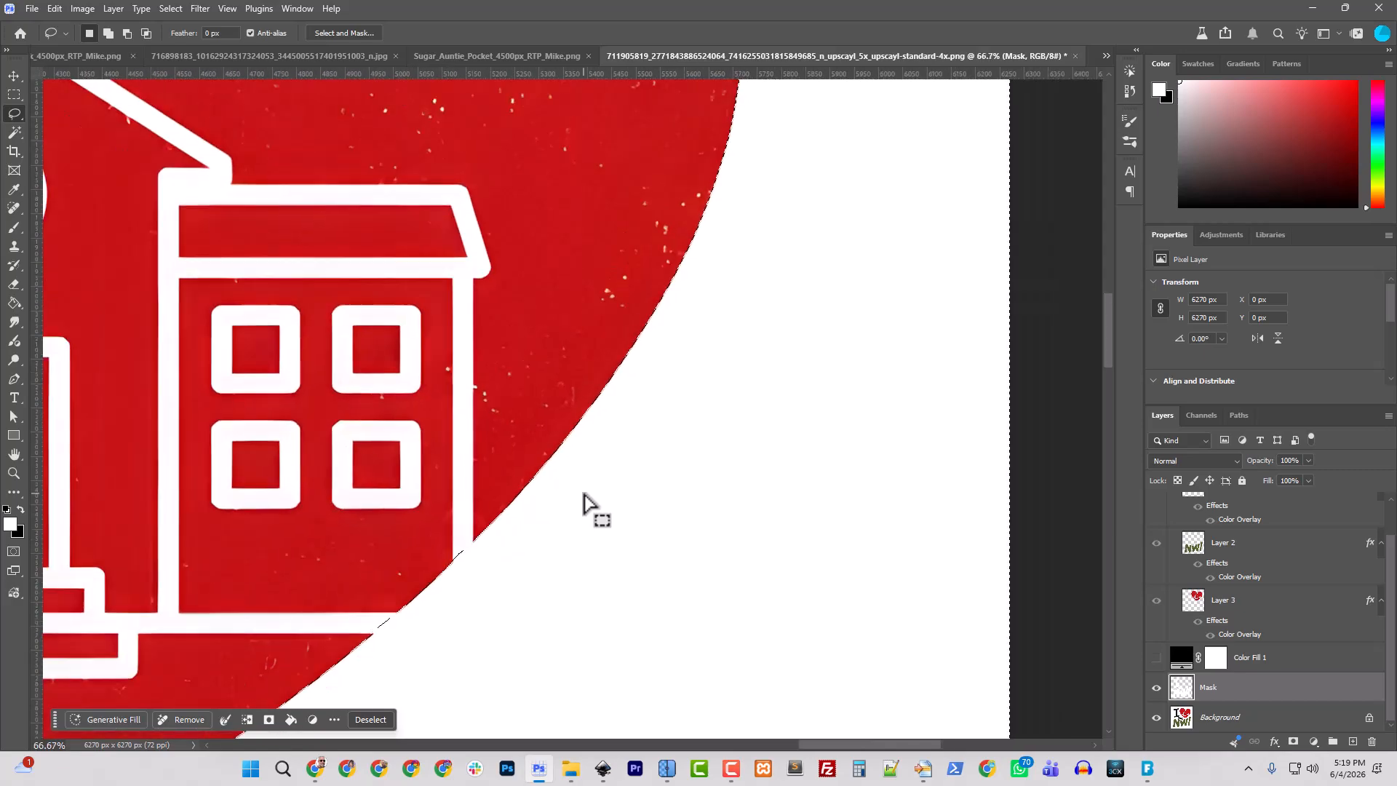
{"action": "scroll", "coordinate": [584, 494], "scroll_direction": "down", "scroll_amount": 1}
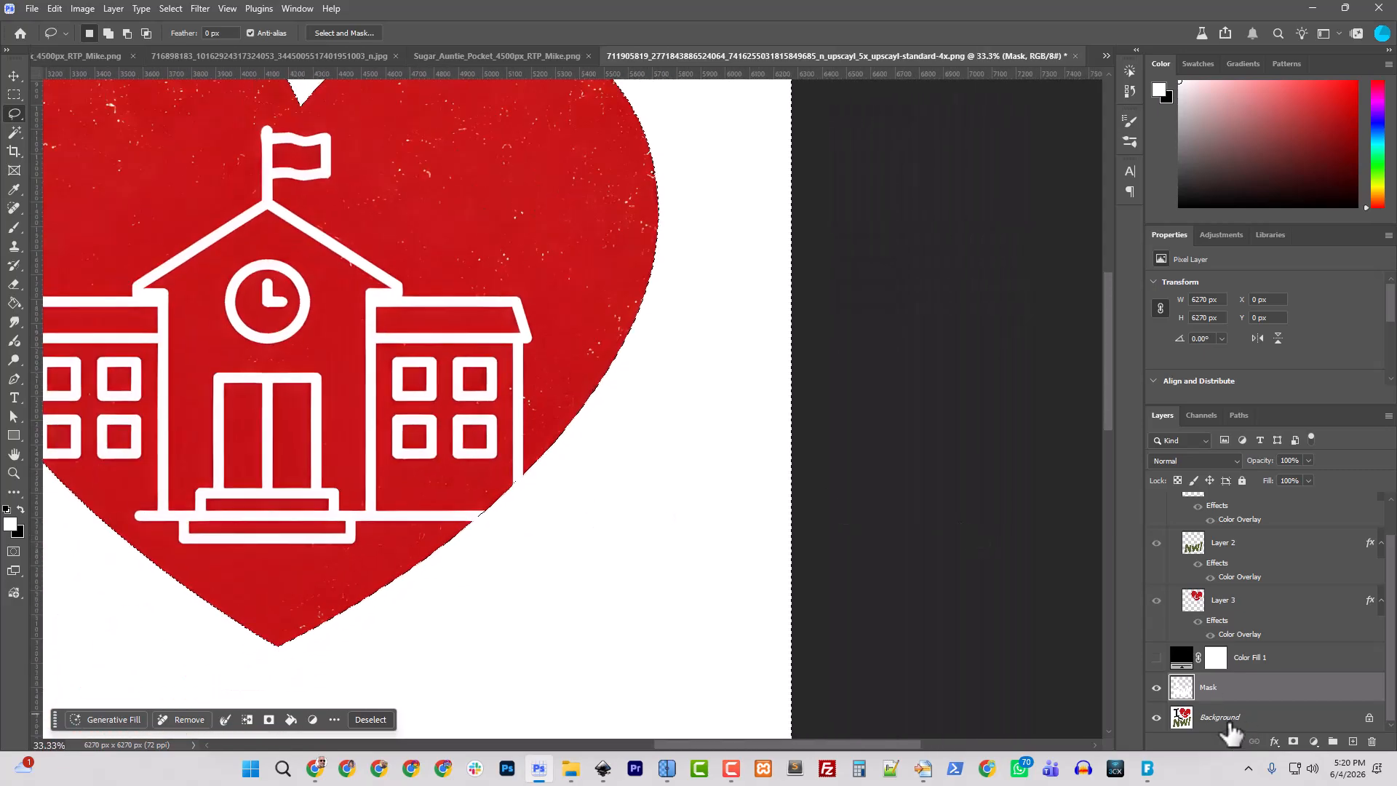
{"action": "left_click", "coordinate": [1230, 724]}
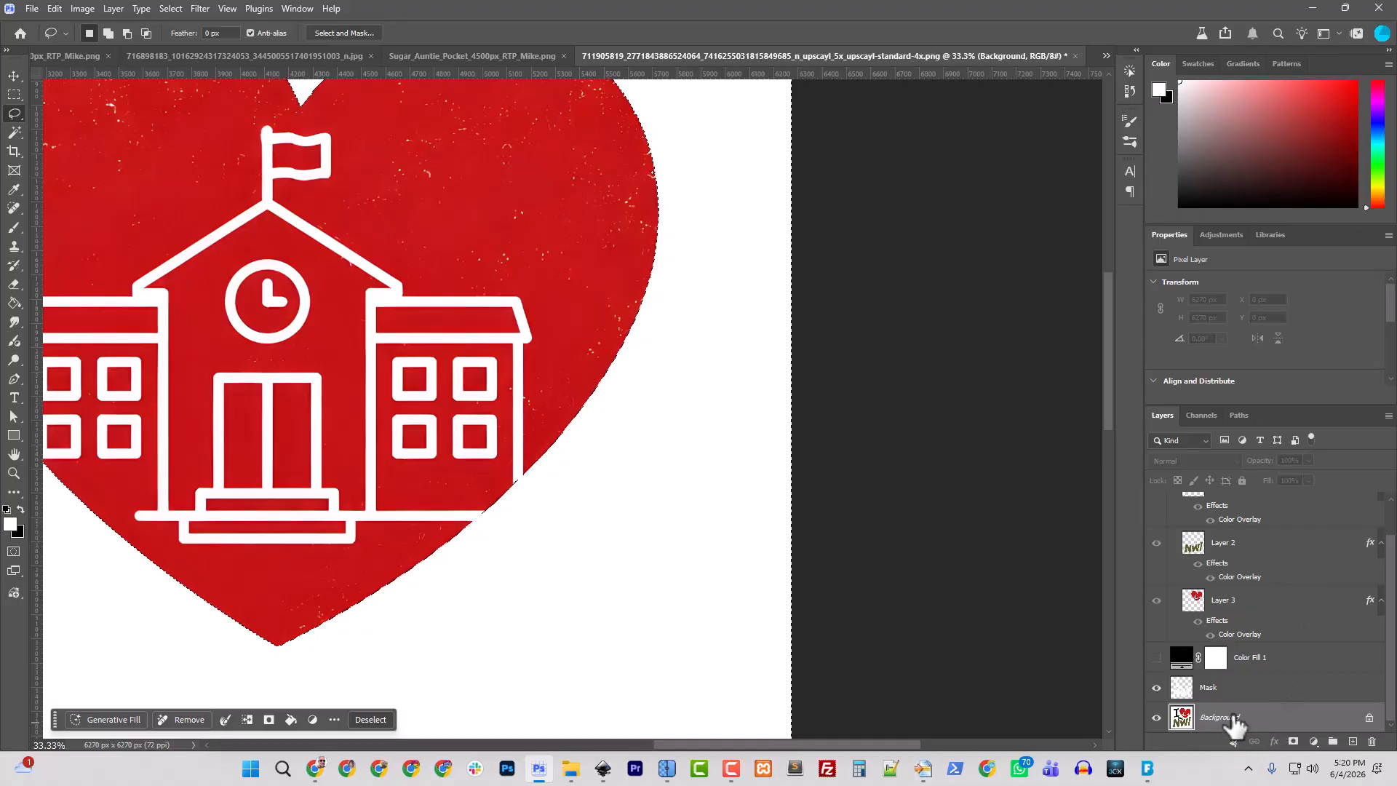
{"action": "left_click", "coordinate": [1370, 718]}
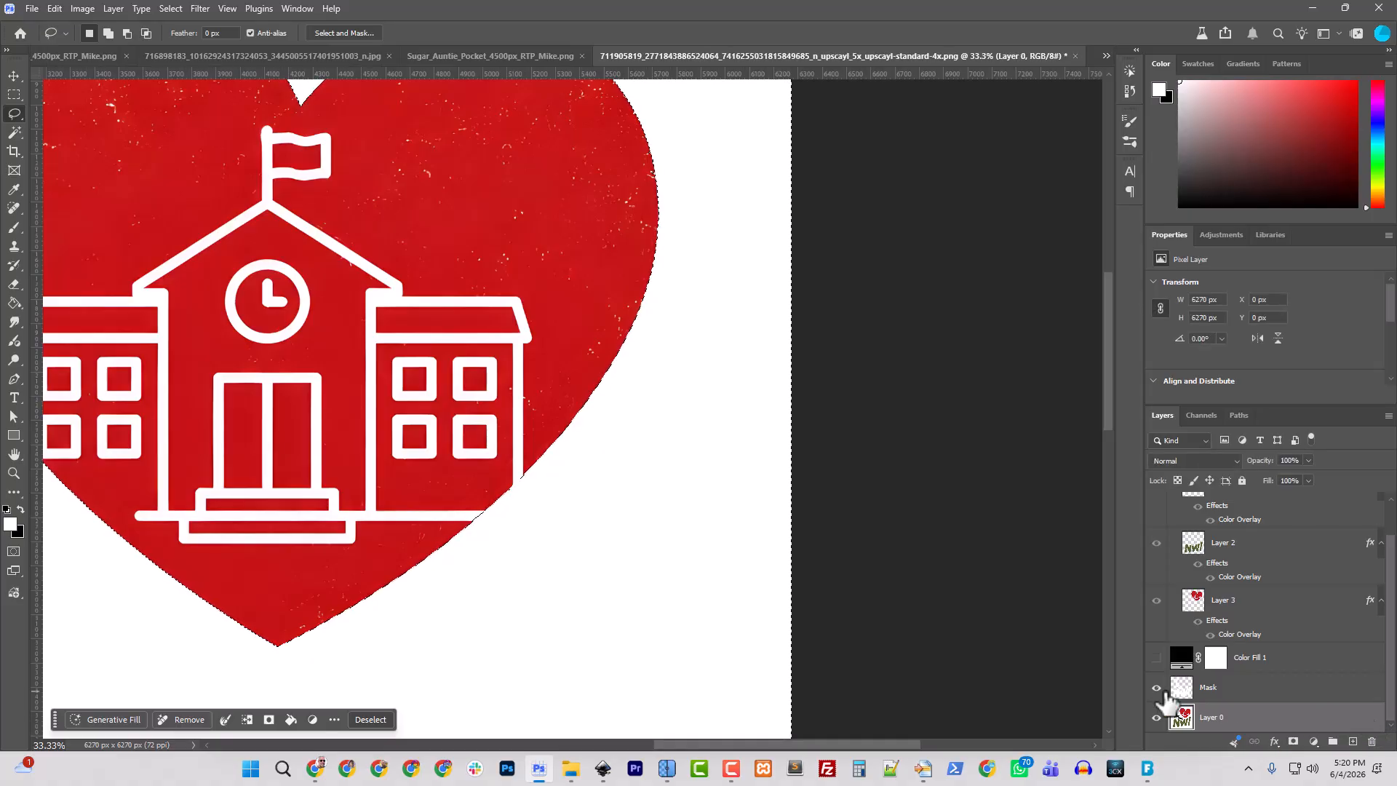
{"action": "key", "text": "Delete"}
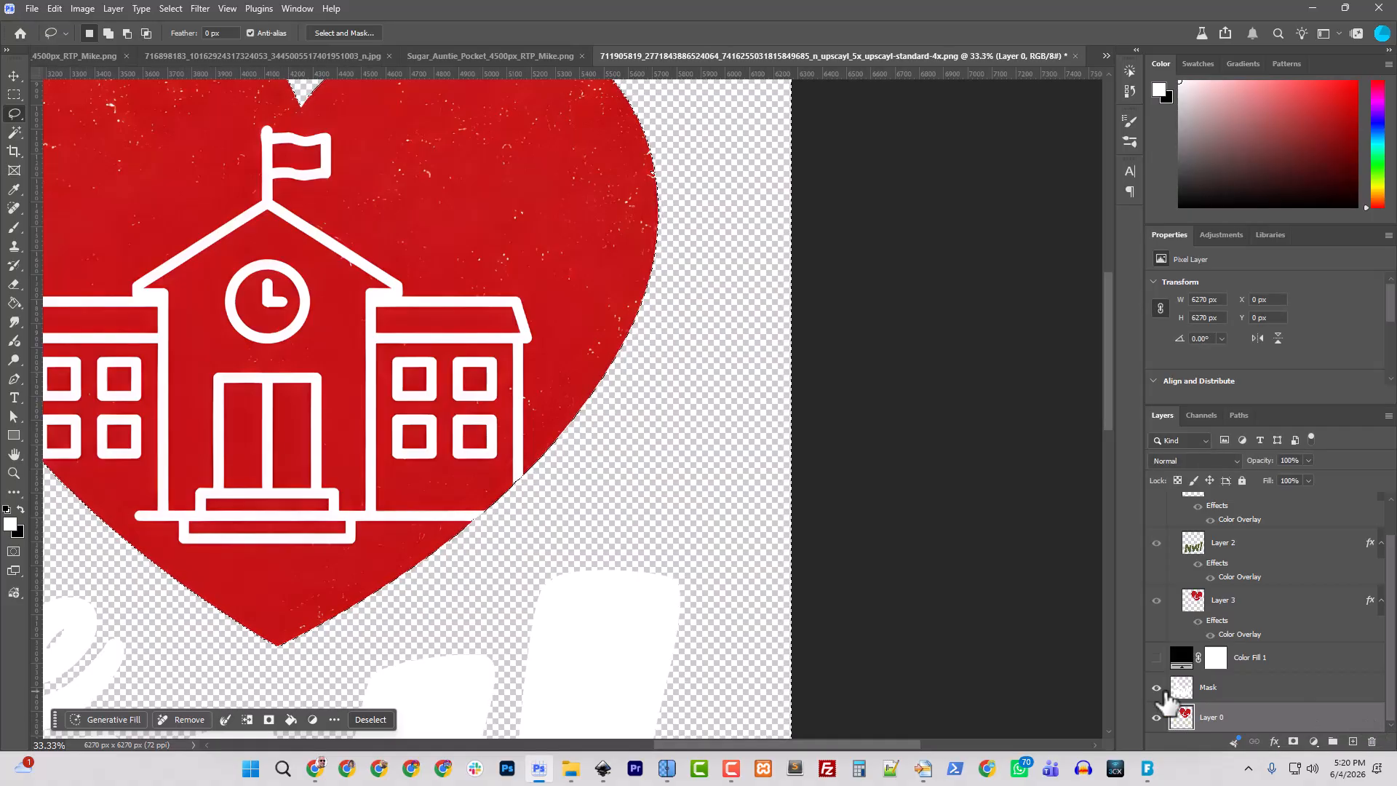
Hide the Mask layer and clear the selection so only the cut-out heart with the school is displayed
{"action": "key", "text": "ctrl+d"}
{"action": "key", "text": "ctrl+z"}
{"action": "left_click", "coordinate": [1156, 688]}
{"action": "key", "text": "ctrl+d"}
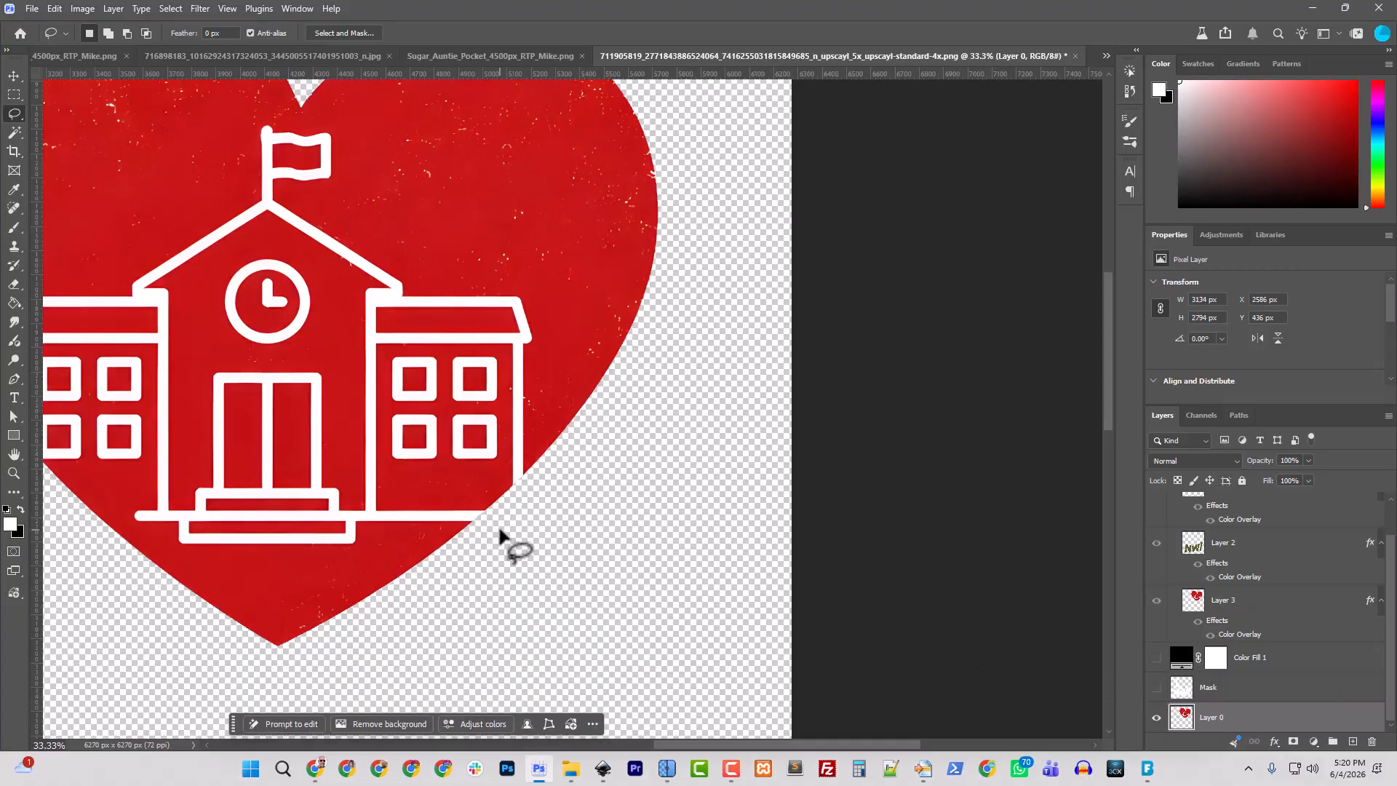
{"action": "key", "text": "ctrl+minus"}
{"action": "key", "text": "ctrl+minus"}
{"action": "key", "text": "ctrl+minus"}
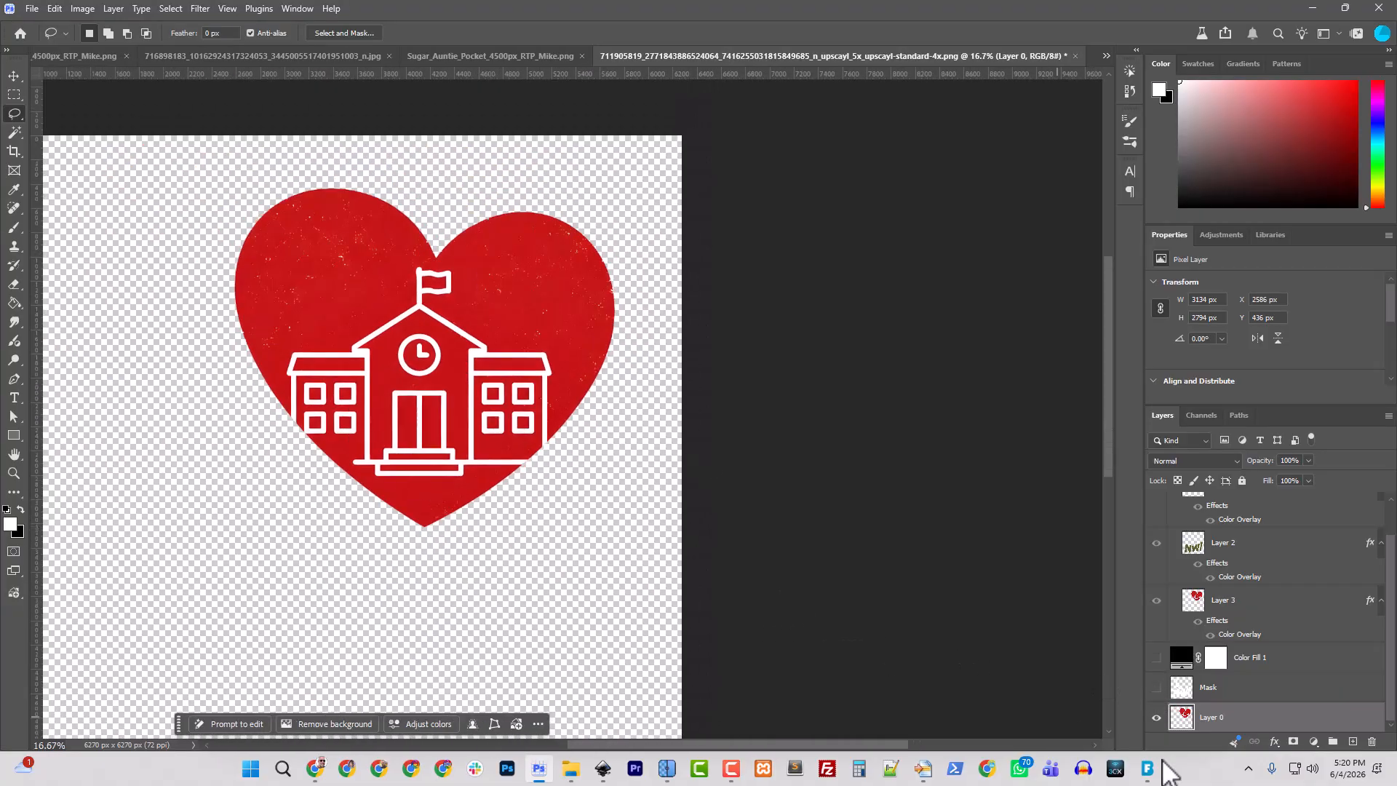
Show the black Color Fill 1 layer and move Layer 0 directly above it to view the heart on black
{"action": "left_click", "coordinate": [1156, 658]}
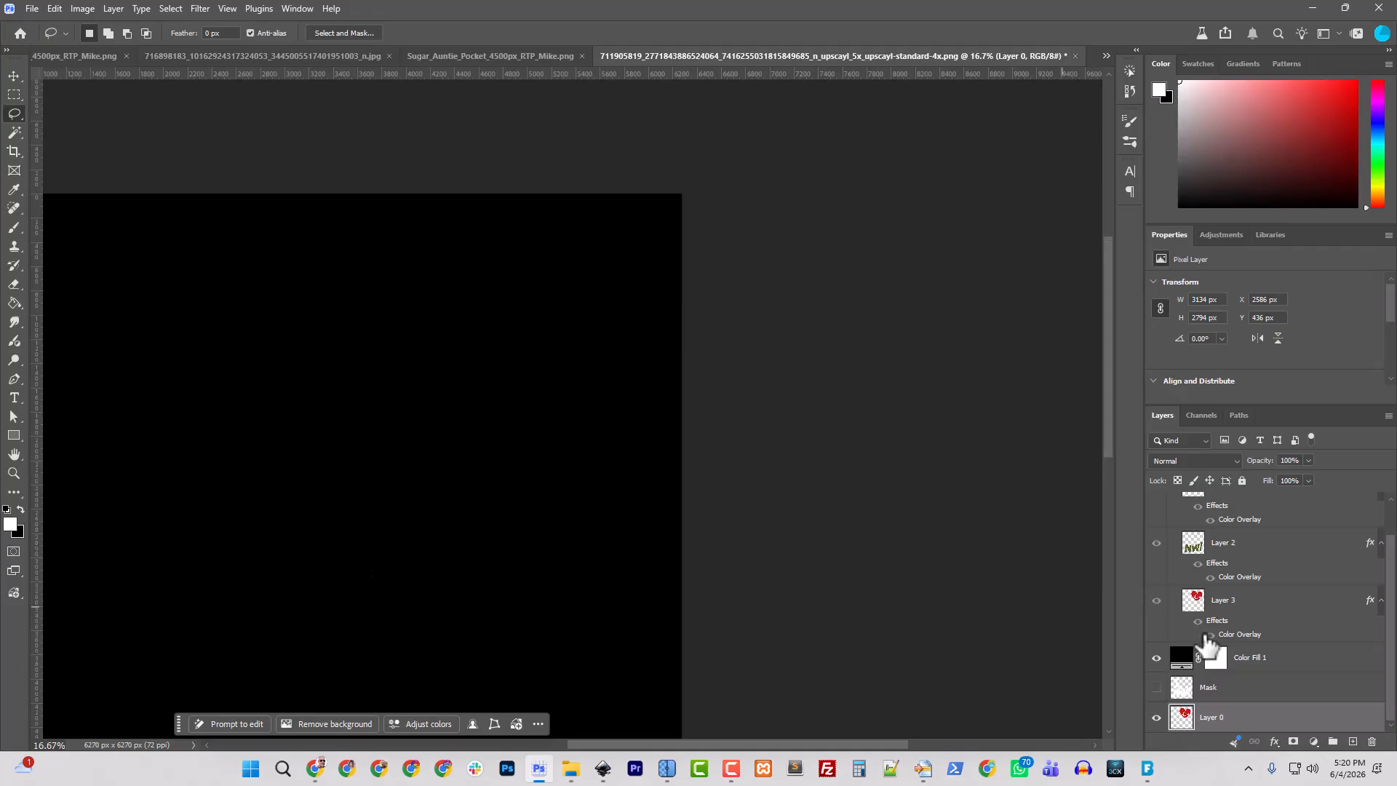
{"action": "left_click", "coordinate": [1260, 659]}
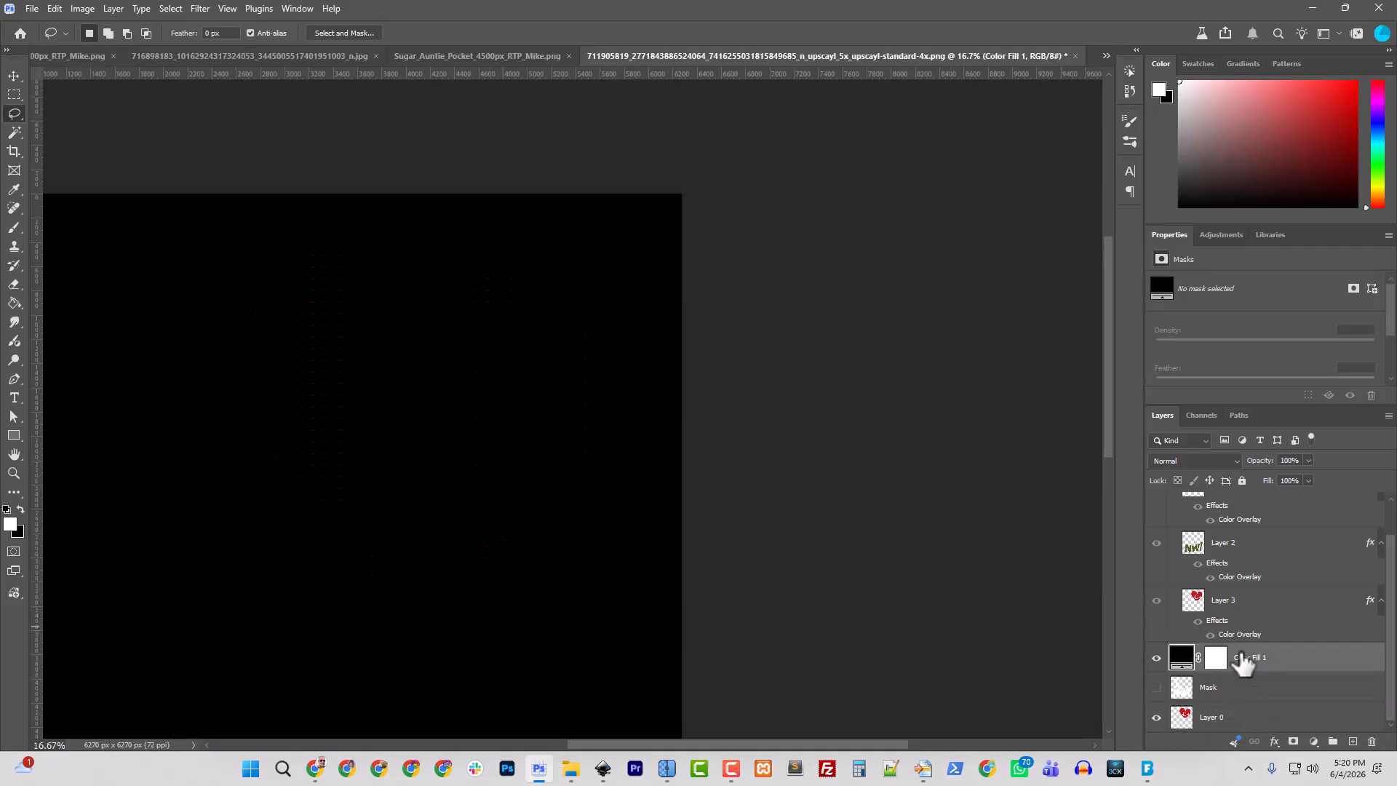
{"action": "left_click", "coordinate": [1215, 719]}
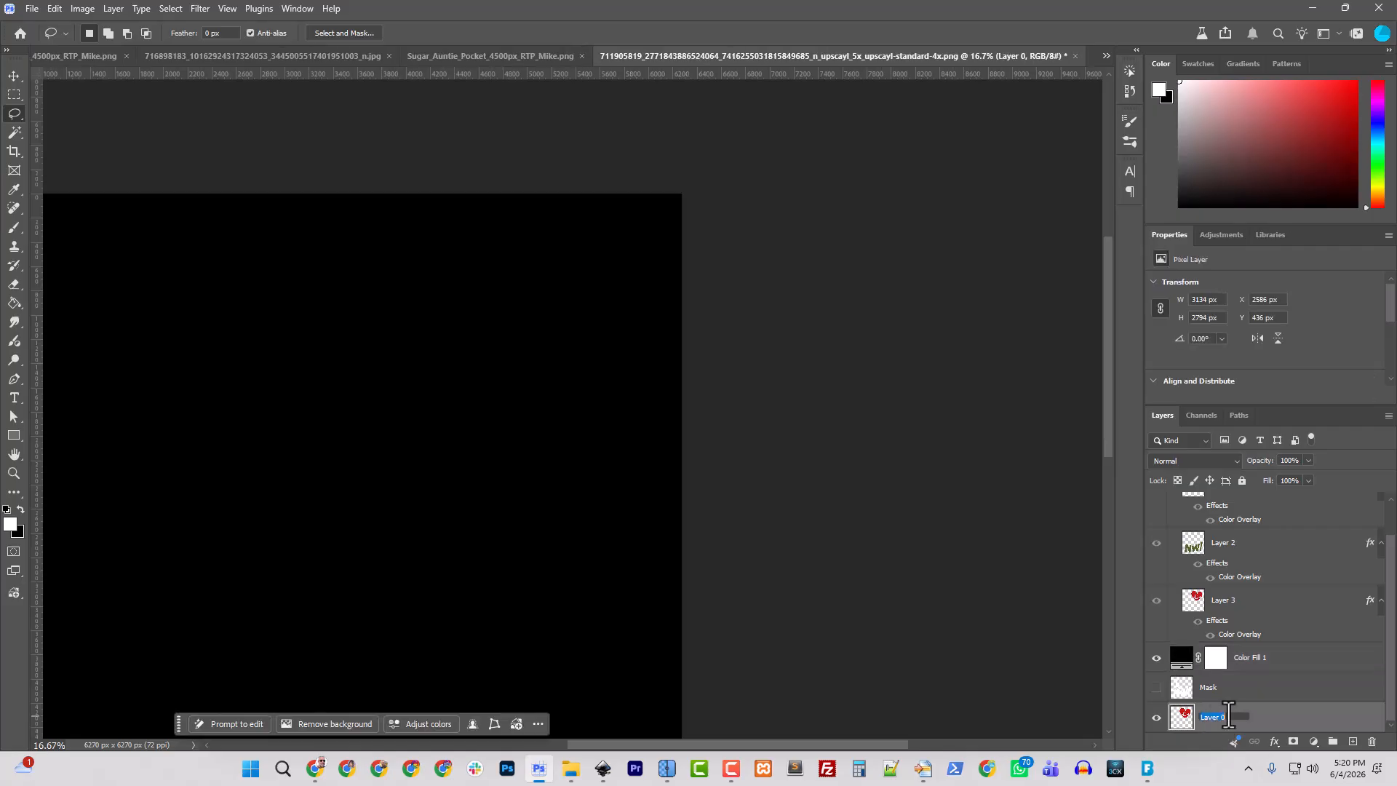
{"action": "left_click_drag", "start_coordinate": [1266, 717], "coordinate": [1247, 645]}
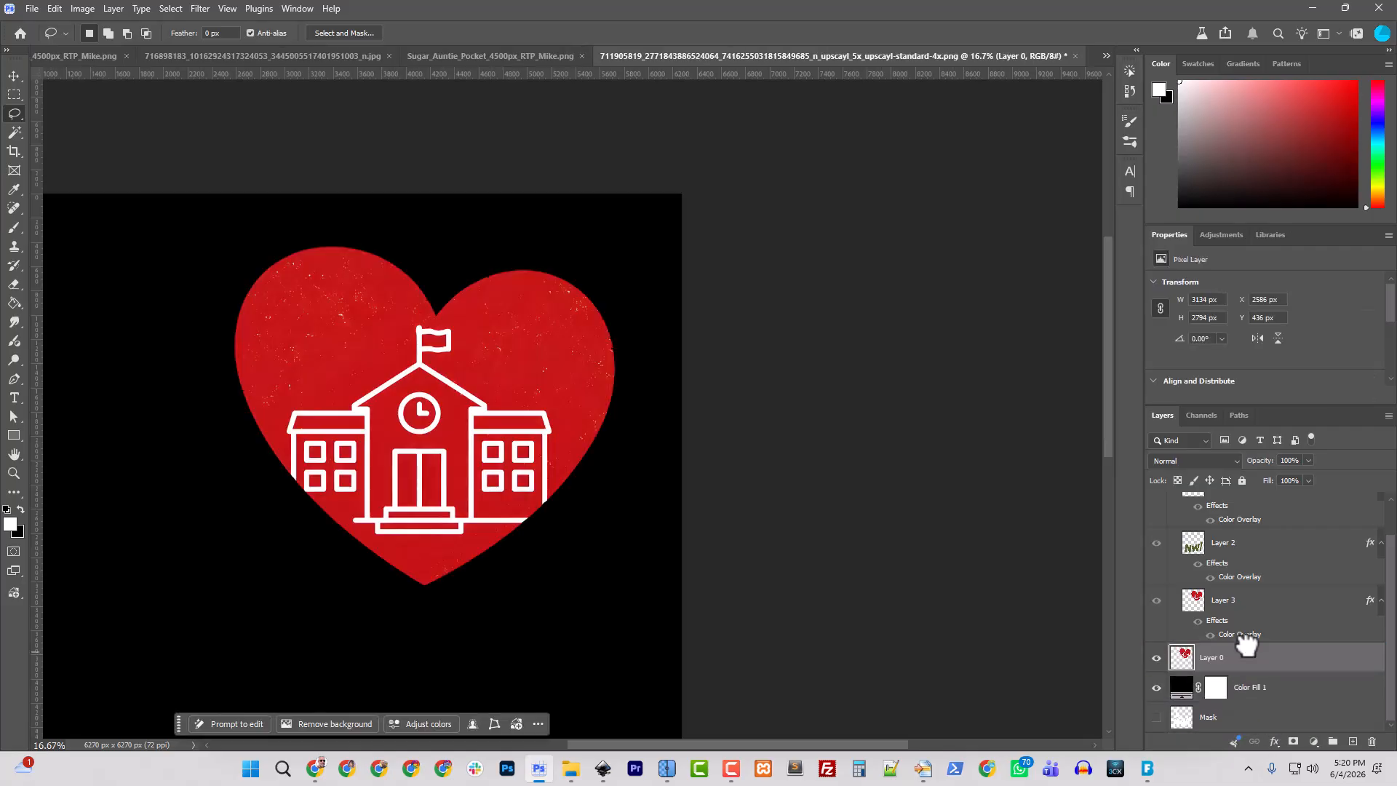
{"action": "scroll", "coordinate": [604, 510], "scroll_direction": "down", "scroll_amount": 2}
{"action": "scroll", "coordinate": [594, 501], "scroll_direction": "up", "scroll_amount": 3}
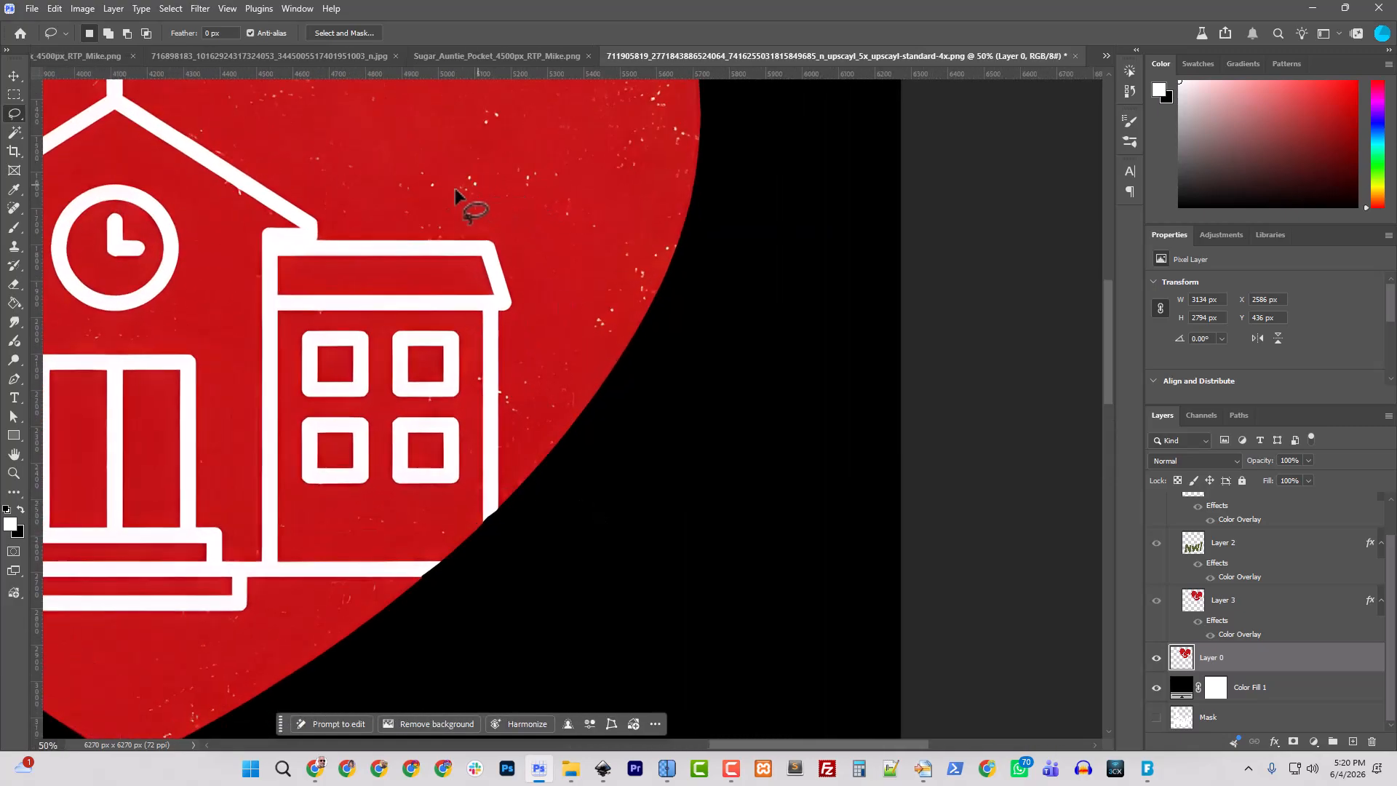
{"action": "left_click_drag", "start_coordinate": [327, 206], "coordinate": [642, 428]}
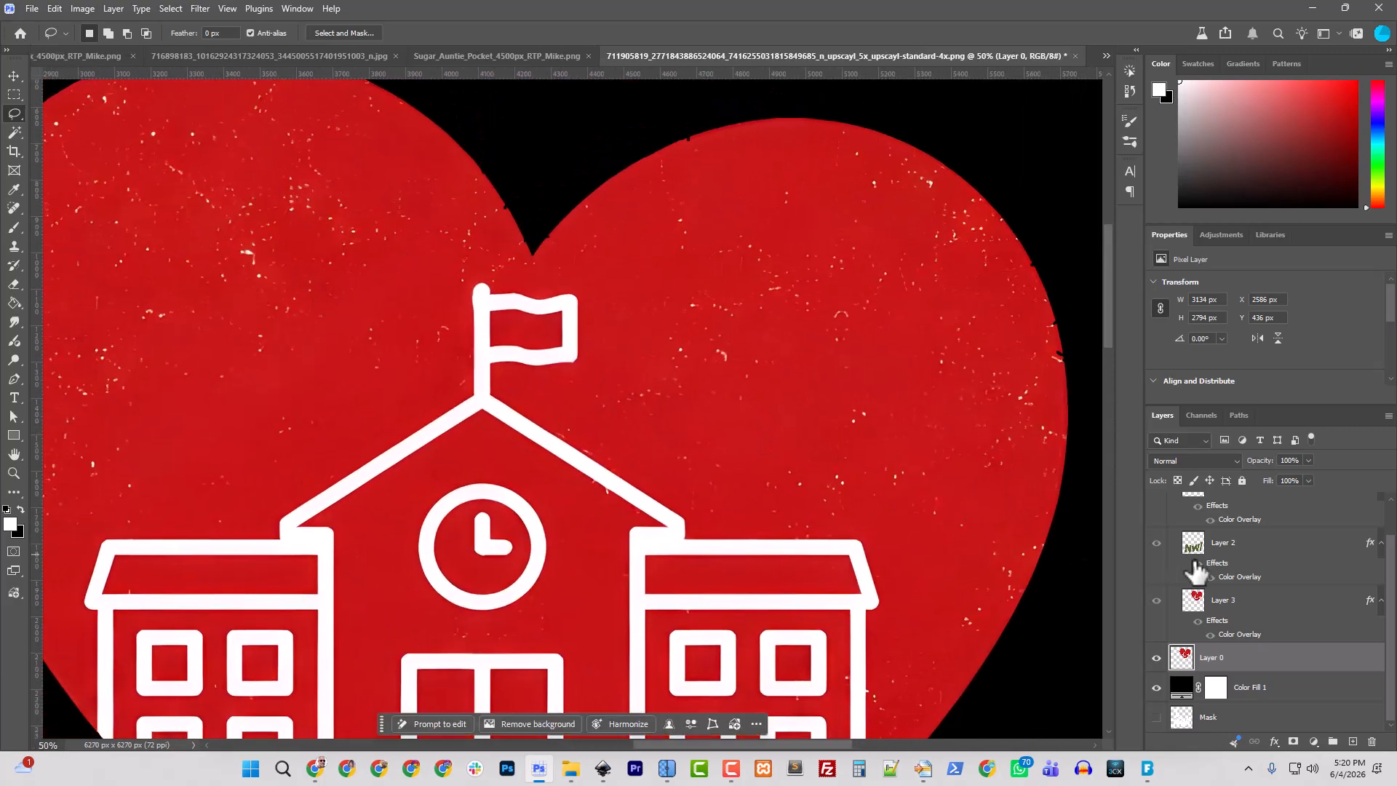
Hide Layer 0 and show the Artwork group to inspect the solid red heart against the black fill
{"action": "scroll", "coordinate": [1195, 573], "scroll_direction": "up", "scroll_amount": 2}
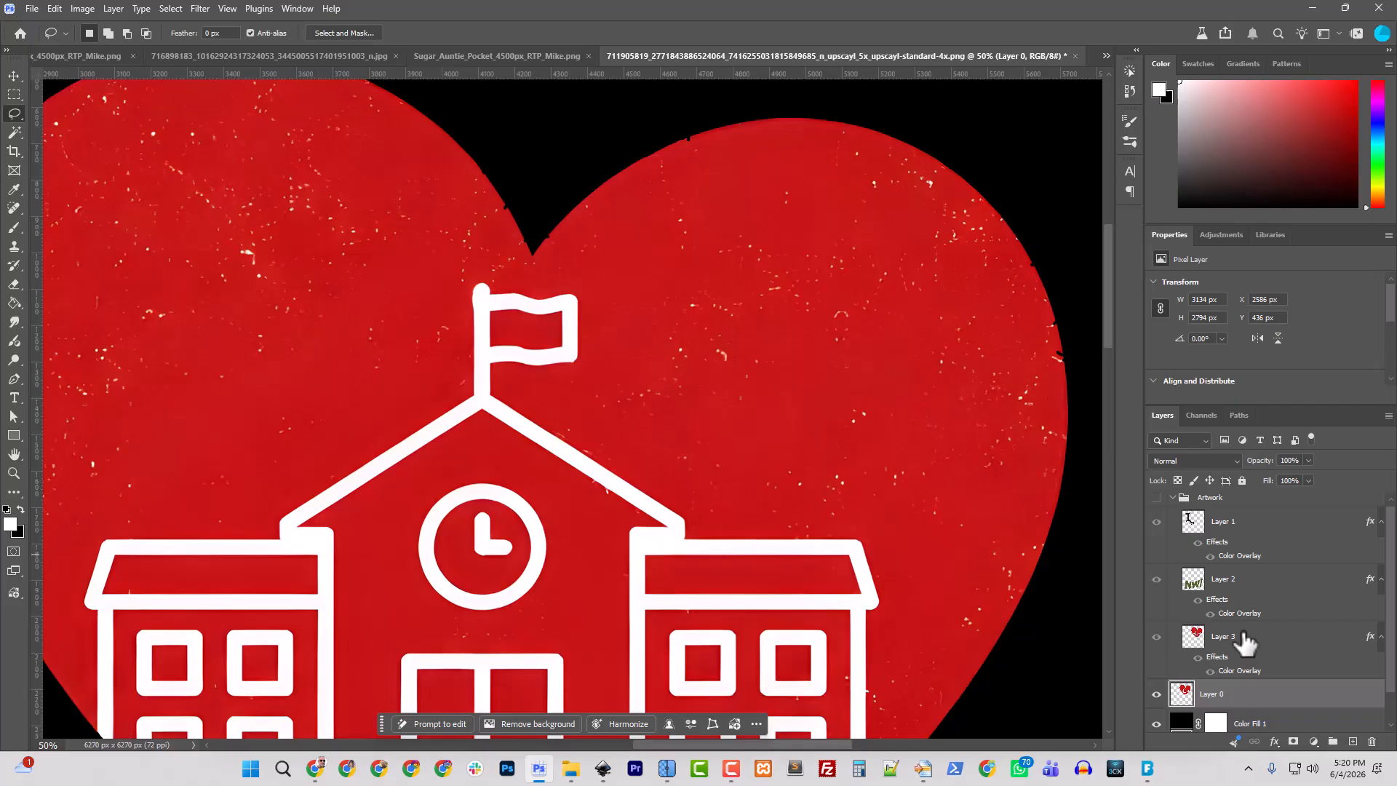
{"action": "left_click", "coordinate": [1157, 697]}
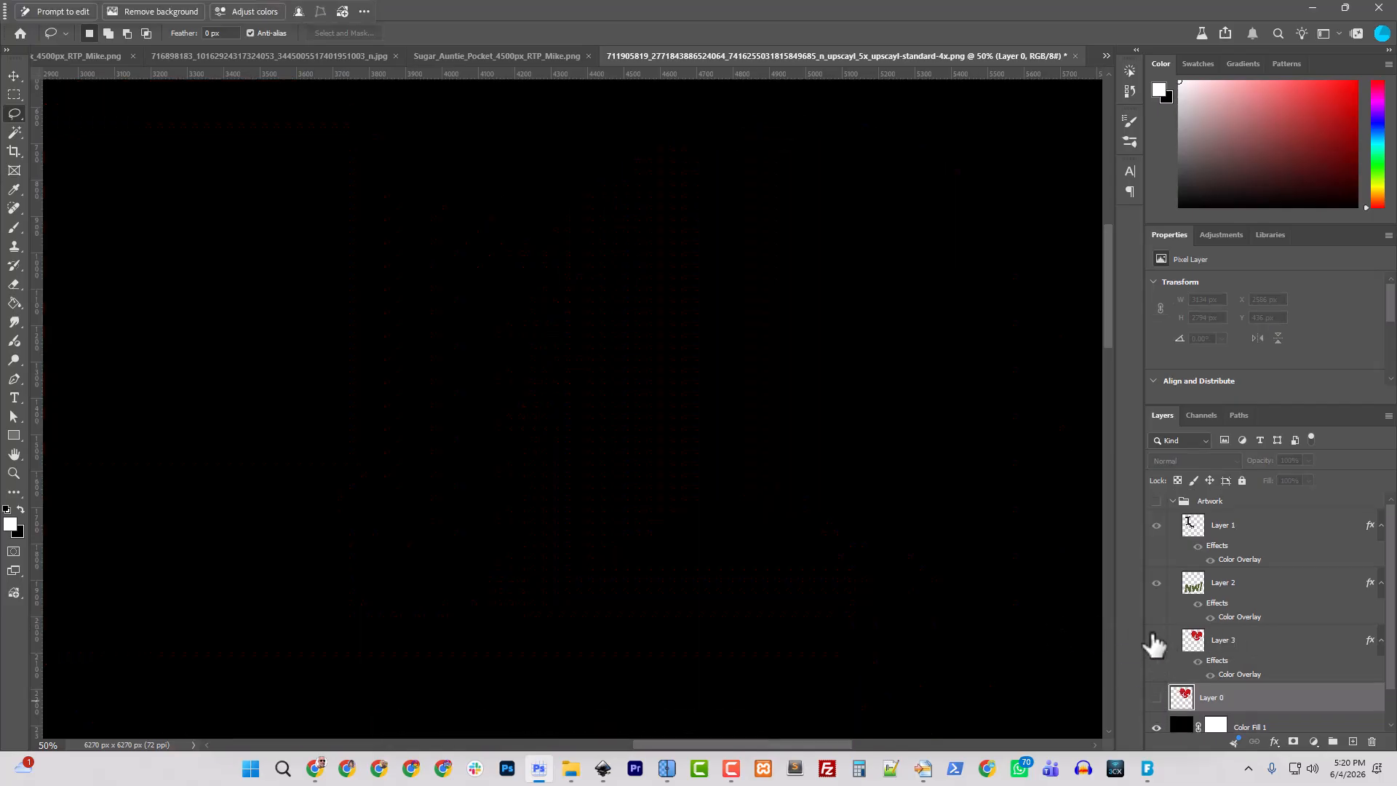
{"action": "left_click", "coordinate": [1157, 501]}
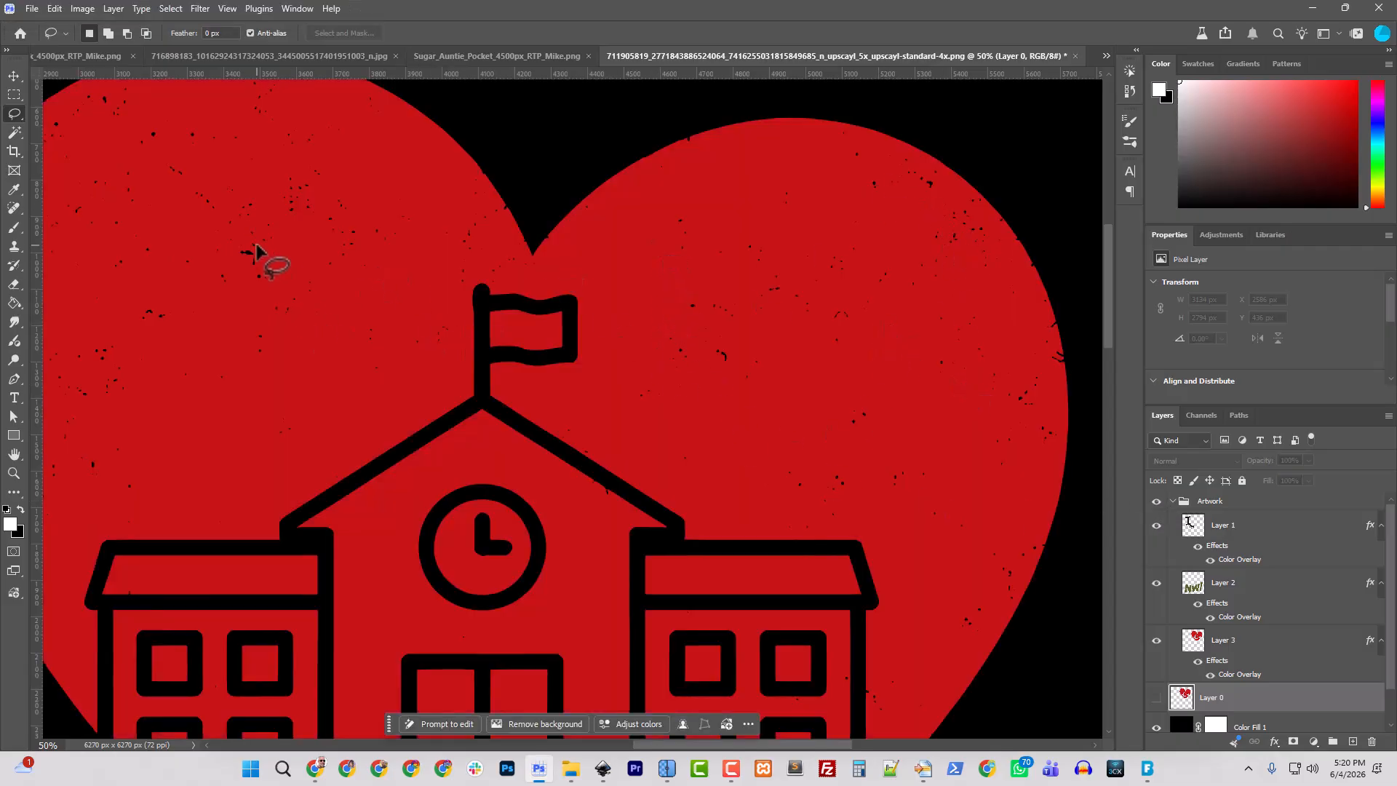
{"action": "scroll", "coordinate": [444, 324], "scroll_direction": "down", "scroll_amount": 3}
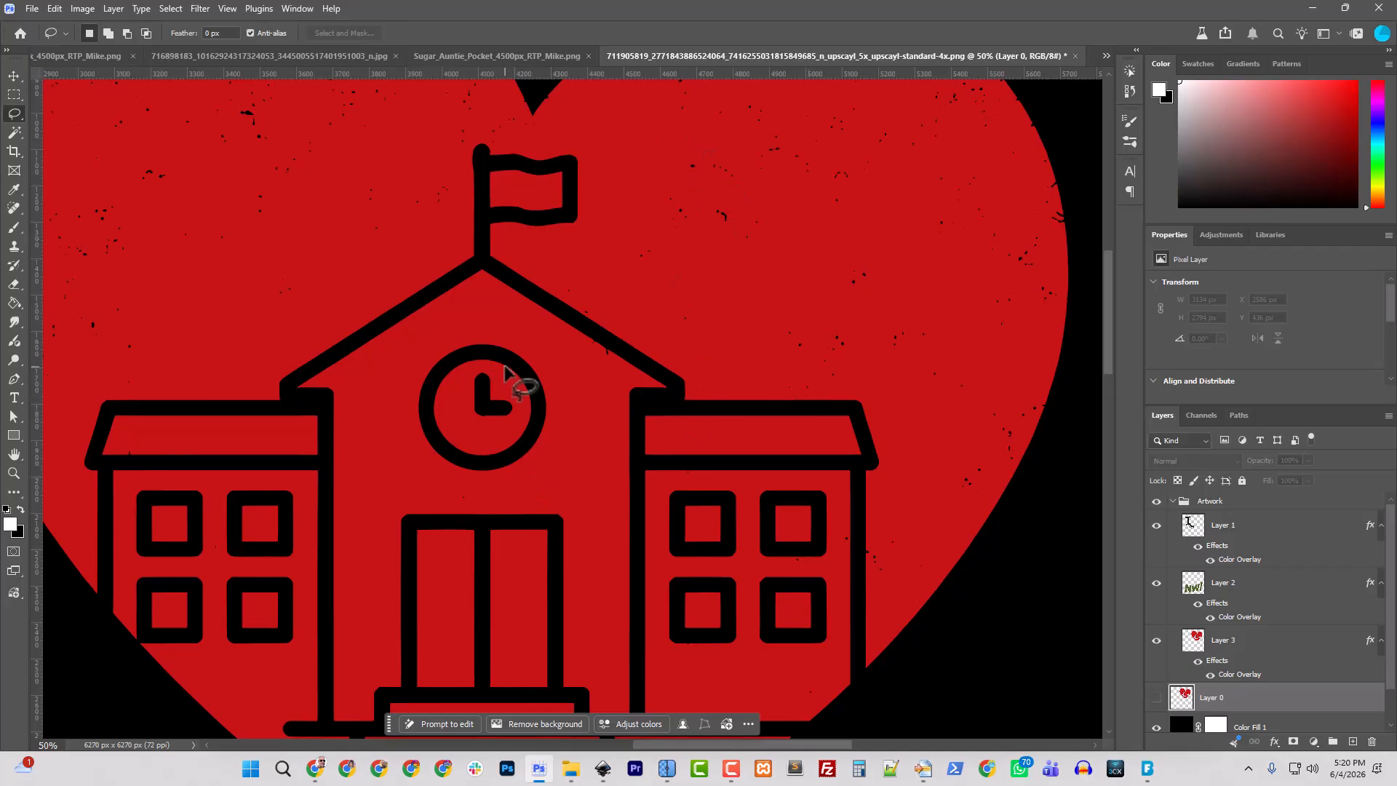
{"action": "left_click_drag", "start_coordinate": [525, 510], "coordinate": [674, 198]}
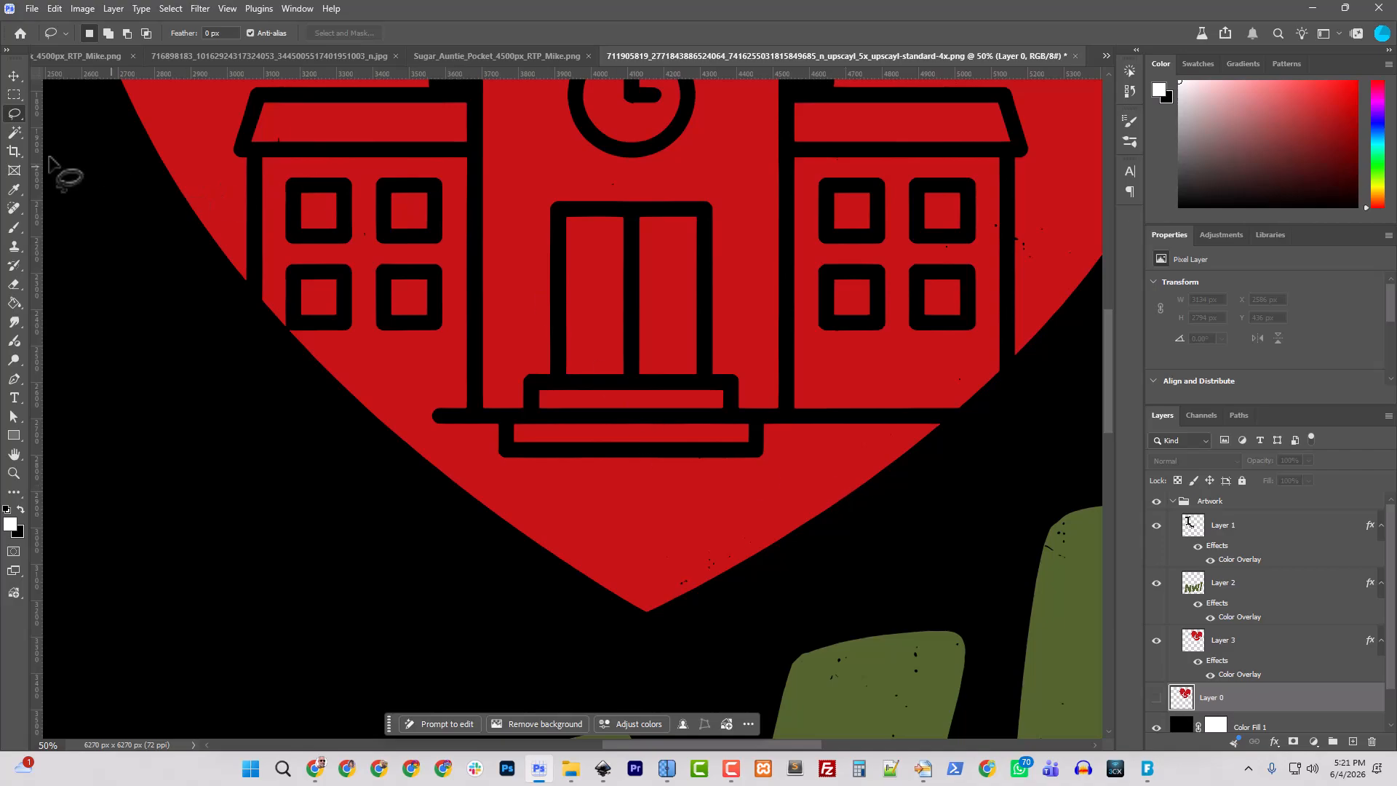
Start a white Pen shape on the heart's lower-left edge, curving it across the gap at the left wing's outer wall
{"action": "left_click", "coordinate": [14, 381]}
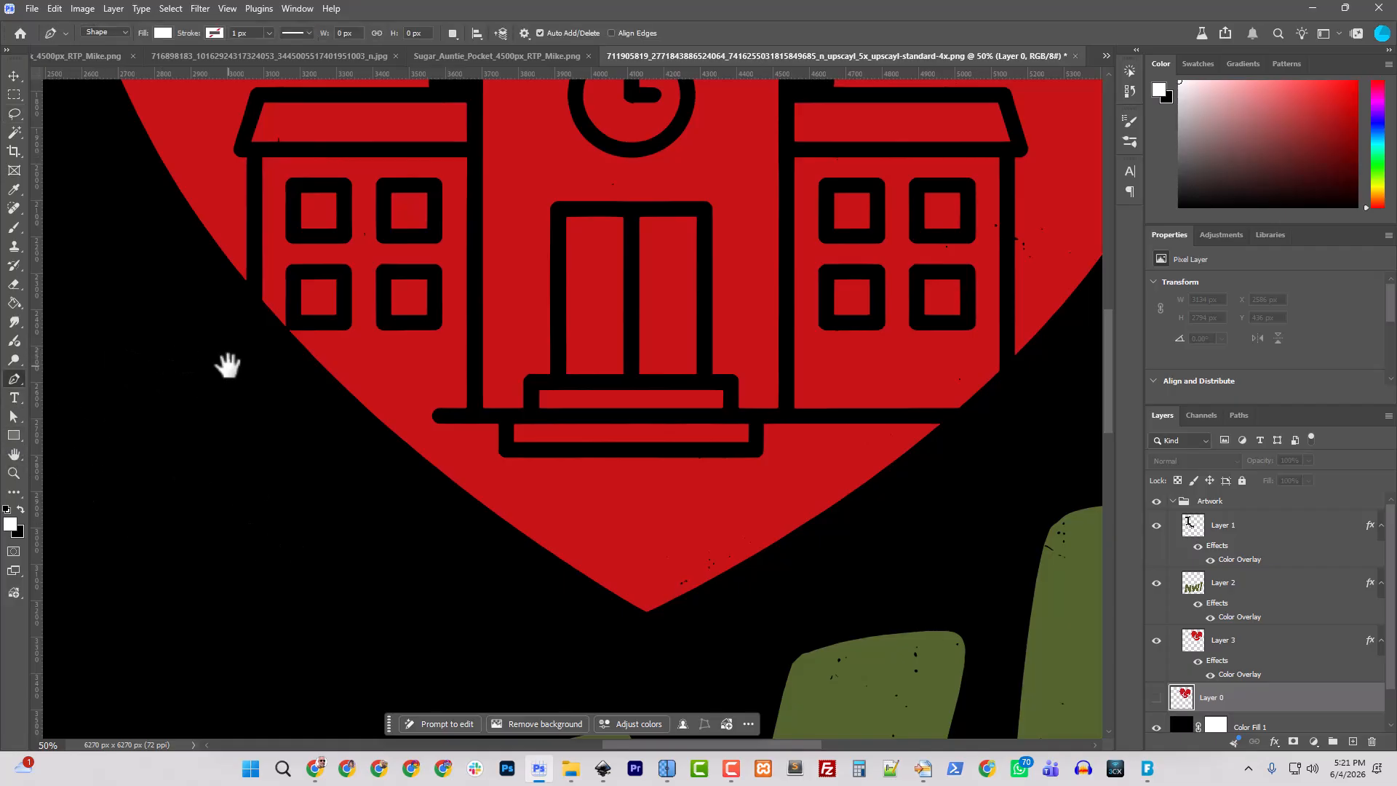
{"action": "left_click_drag", "start_coordinate": [324, 337], "coordinate": [564, 448]}
{"action": "scroll", "coordinate": [565, 448], "scroll_direction": "up", "scroll_amount": 3}
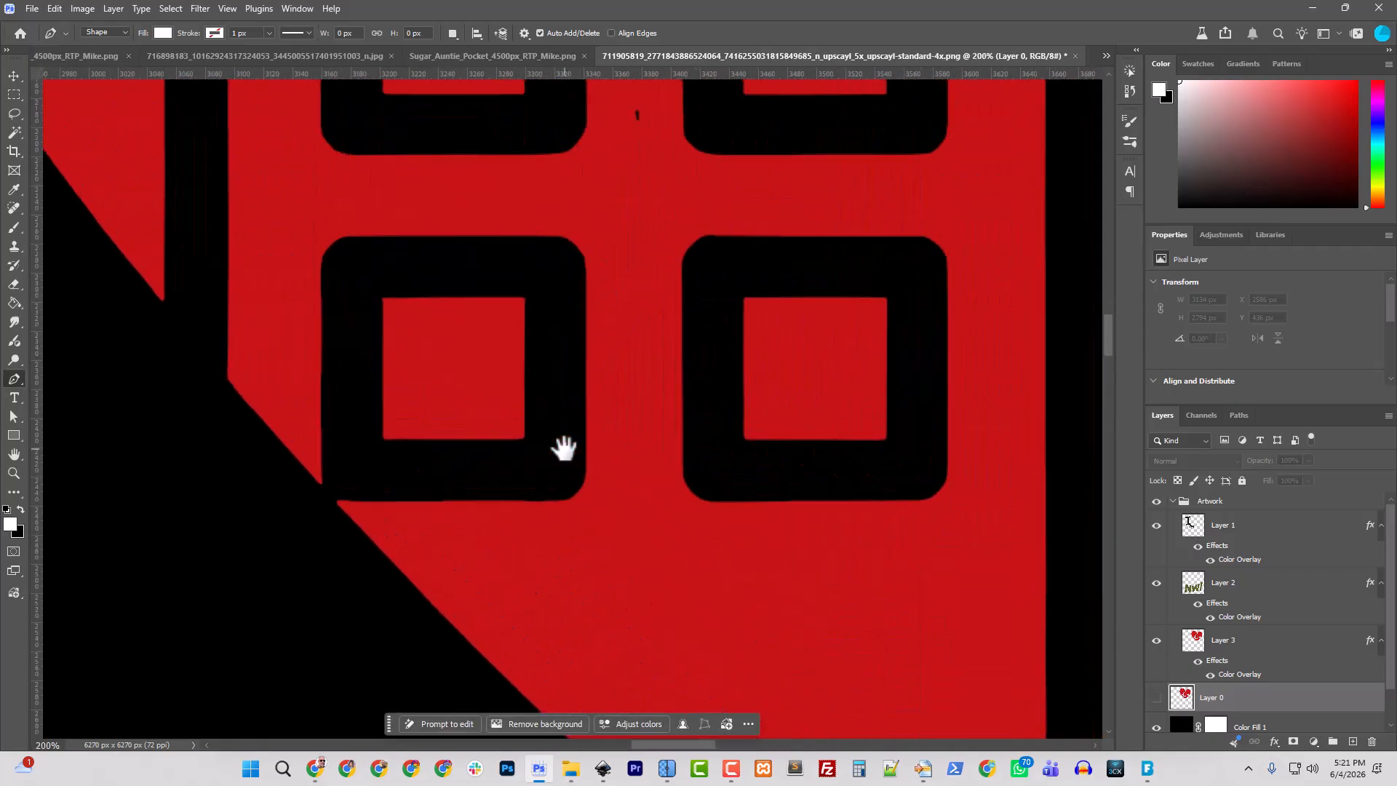
{"action": "left_click", "coordinate": [120, 250]}
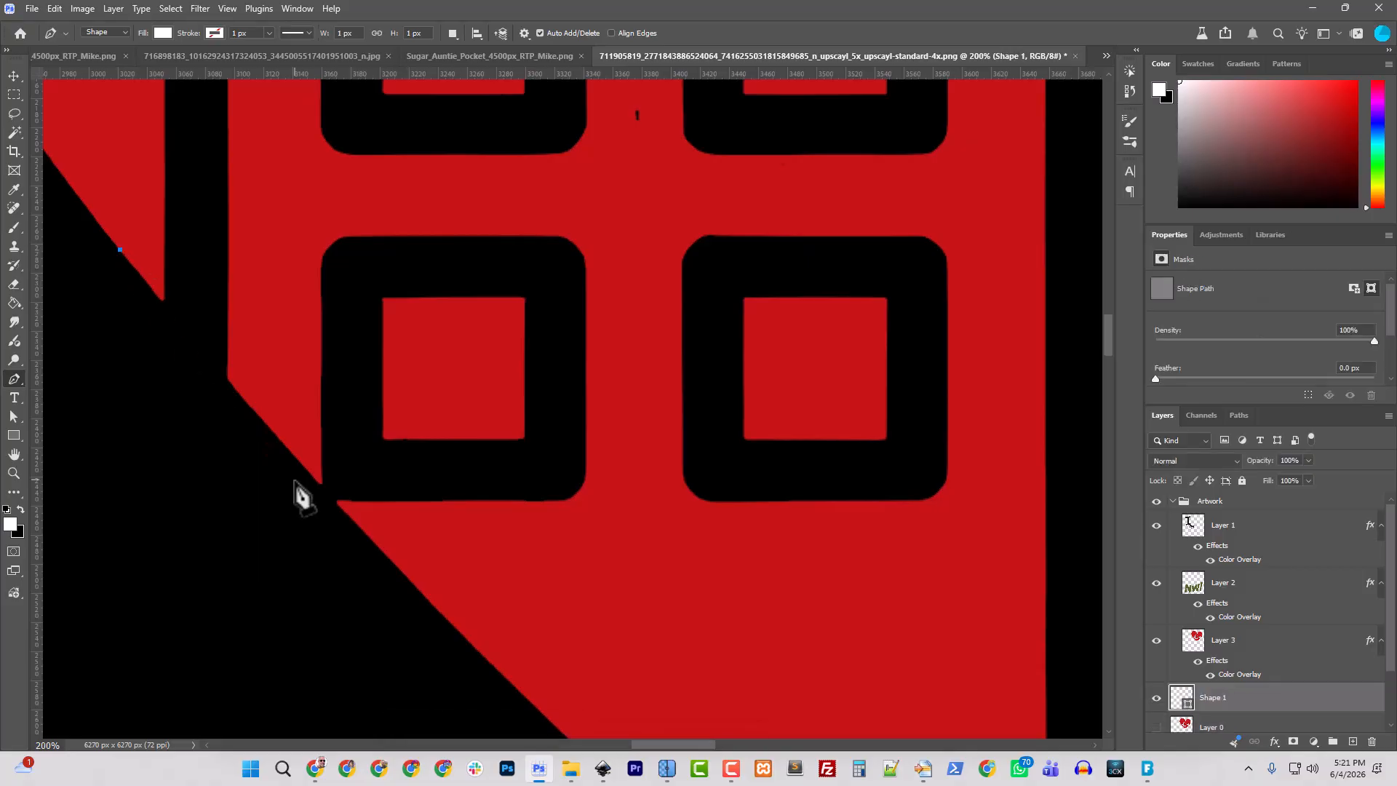
{"action": "key", "text": "ctrl+z"}
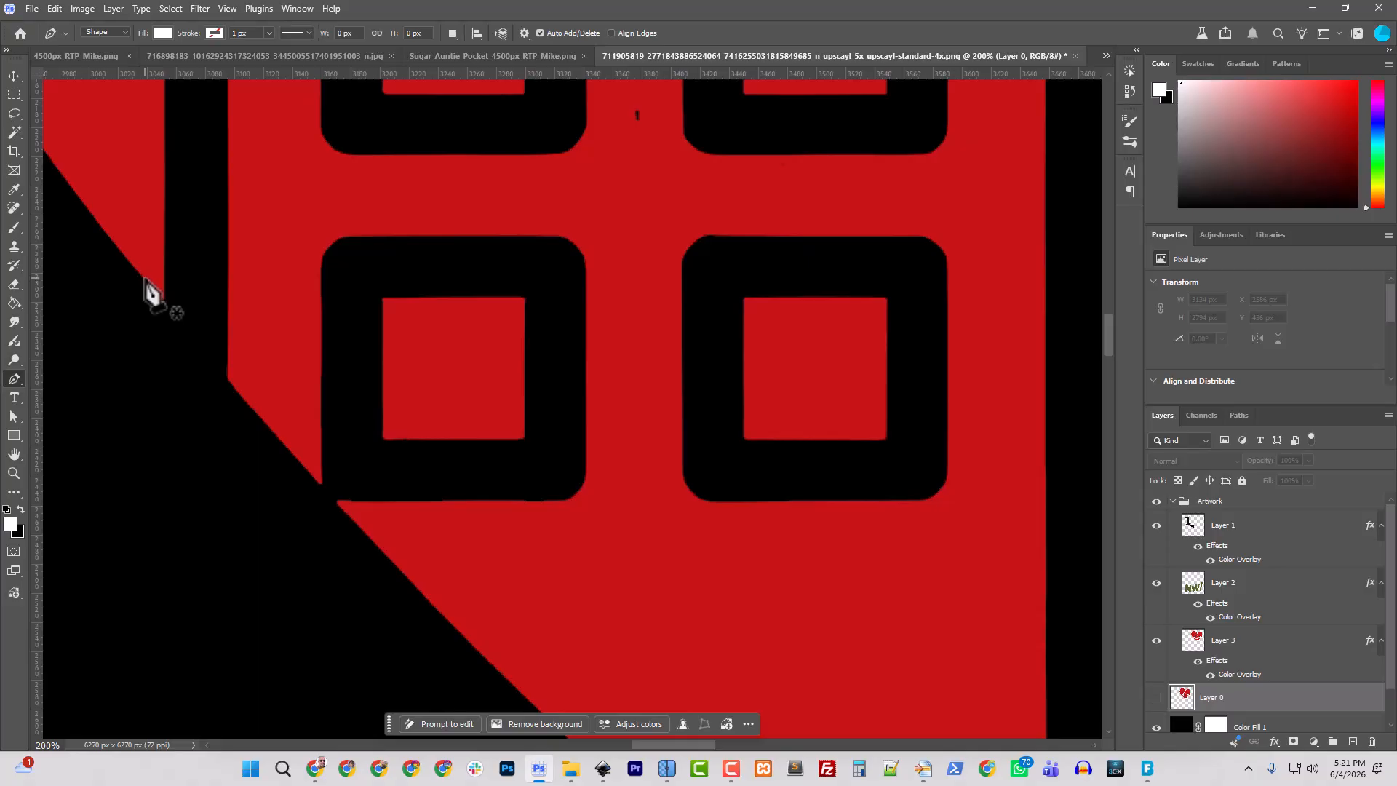
{"action": "left_click", "coordinate": [144, 277]}
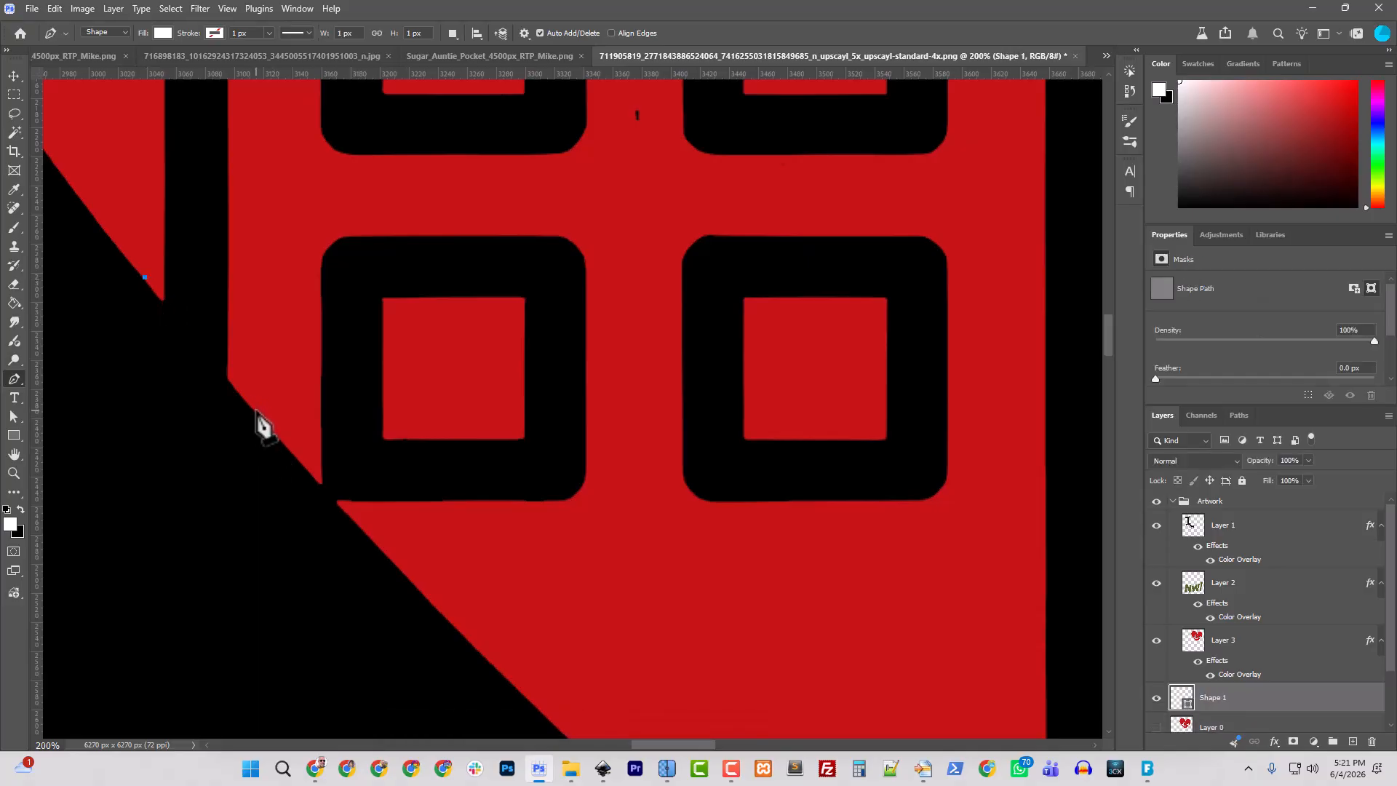
{"action": "left_click_drag", "start_coordinate": [256, 411], "coordinate": [275, 428]}
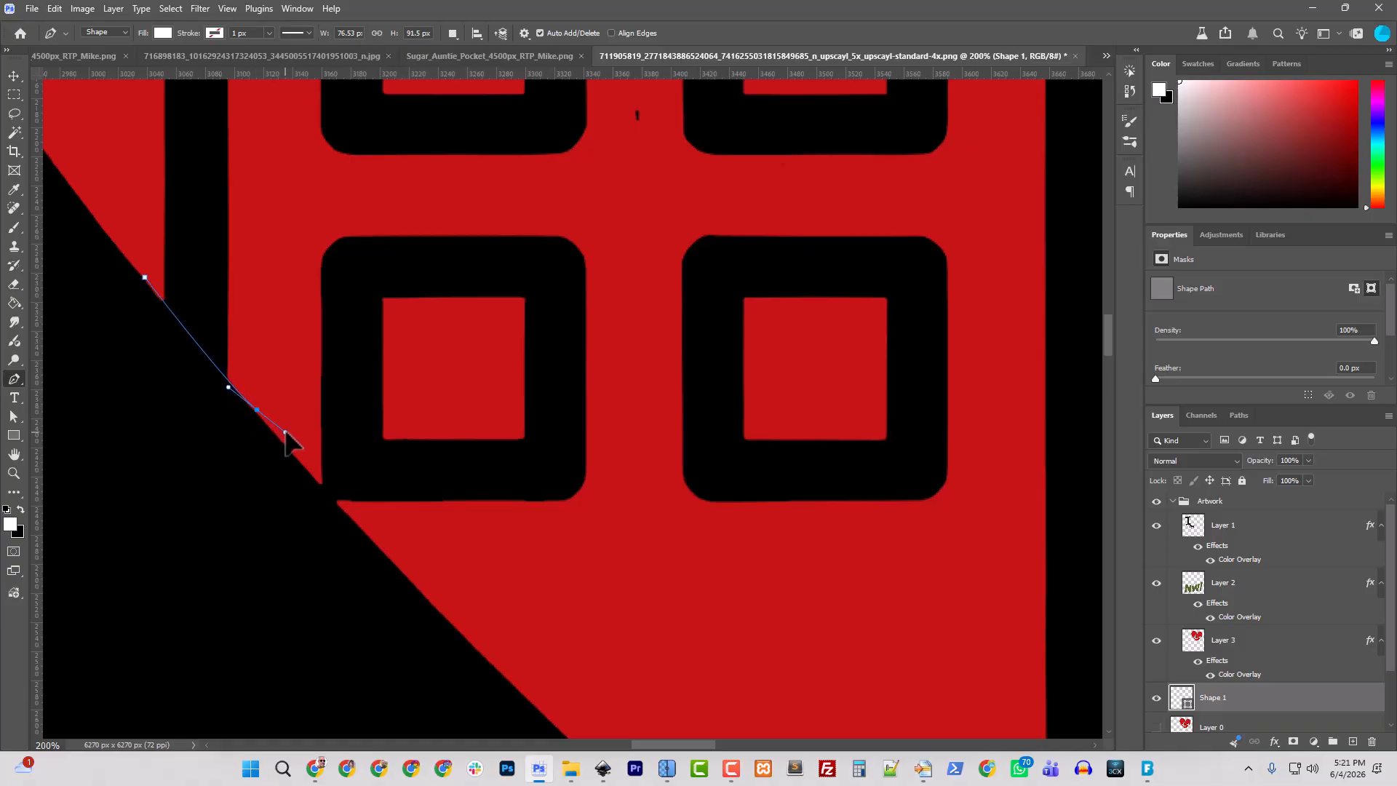
{"action": "left_click_drag", "start_coordinate": [292, 442], "coordinate": [297, 451]}
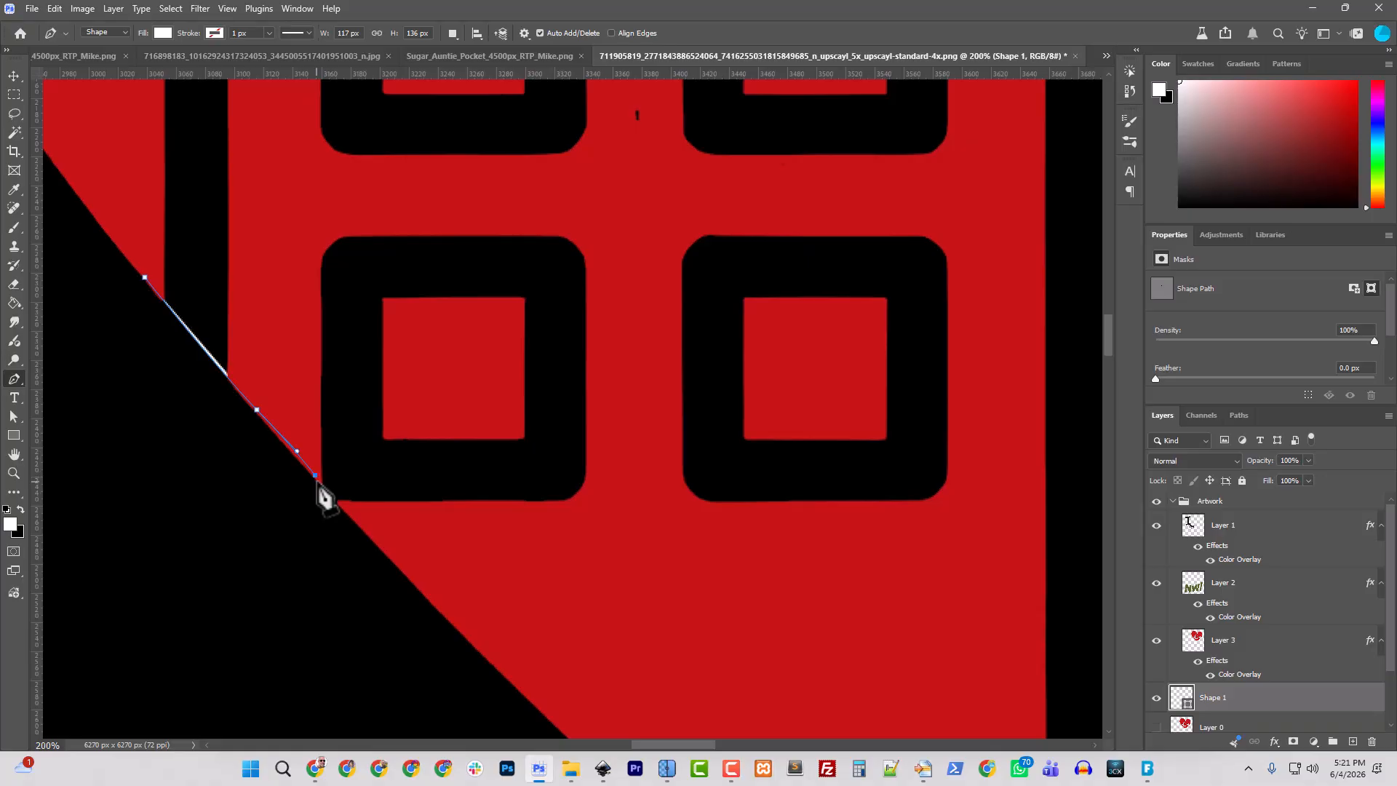
Continue the shape's curved path along the heart's edge across the gap at the left wing's lower window corner
{"action": "scroll", "coordinate": [324, 497], "scroll_direction": "down", "scroll_amount": 2}
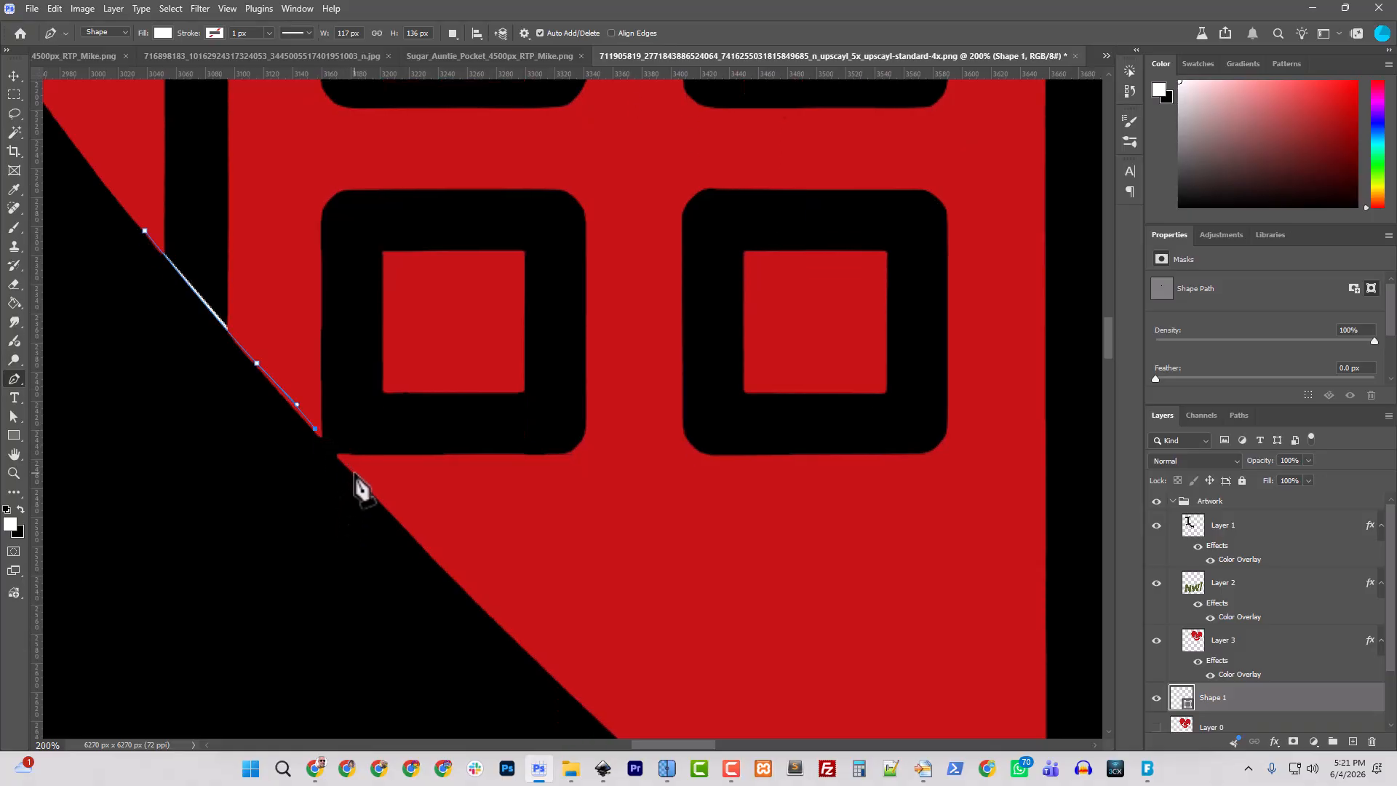
{"action": "left_click", "coordinate": [353, 472]}
{"action": "left_click", "coordinate": [392, 516]}
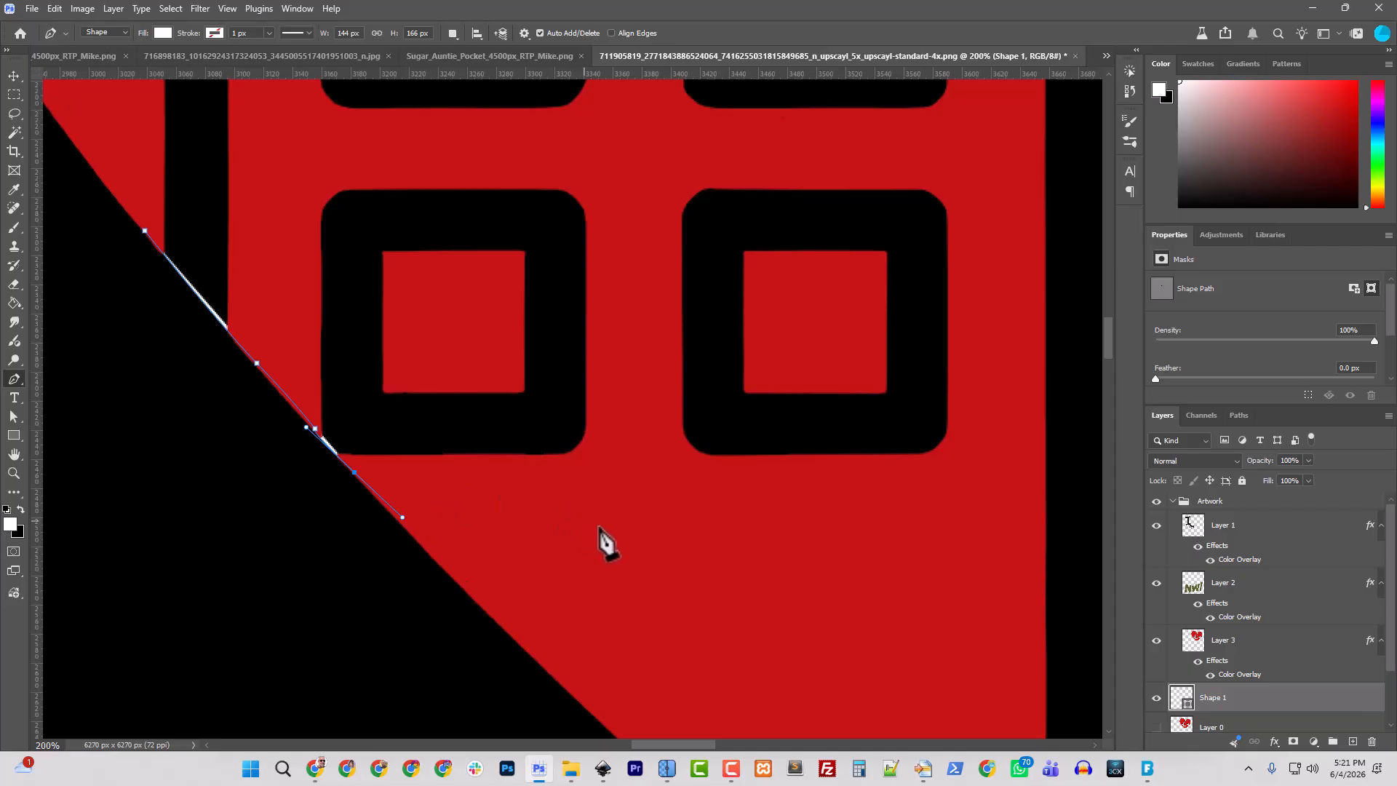
Extend the shape's path through the red area below the school's left wing and around the underside of the steps
{"action": "left_click", "coordinate": [619, 536]}
{"action": "key", "text": "ctrl+minus"}
{"action": "key", "text": "ctrl+minus"}
{"action": "key", "text": "ctrl+minus"}
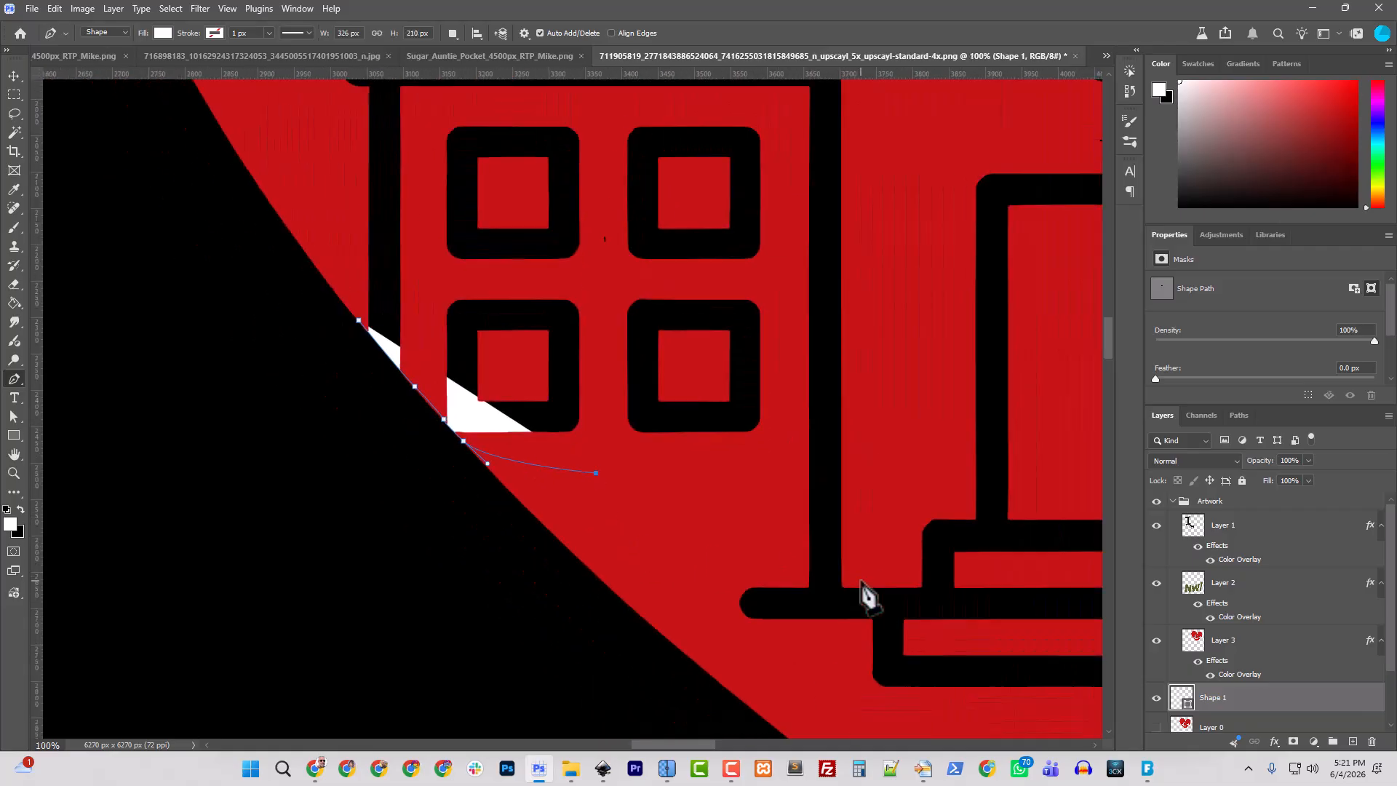
{"action": "left_click", "coordinate": [642, 518]}
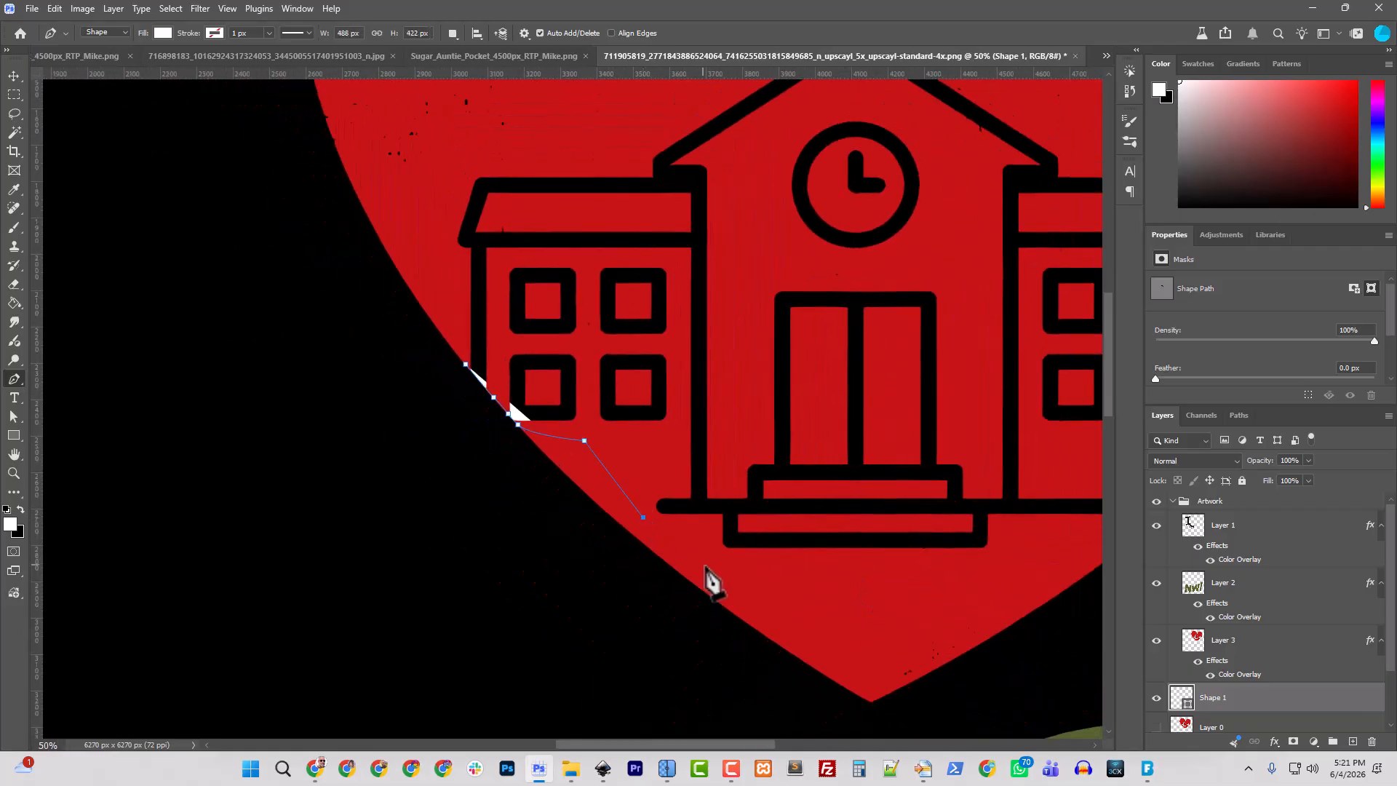
{"action": "left_click", "coordinate": [708, 567]}
{"action": "left_click", "coordinate": [881, 611]}
{"action": "left_click_drag", "start_coordinate": [985, 590], "coordinate": [643, 593]}
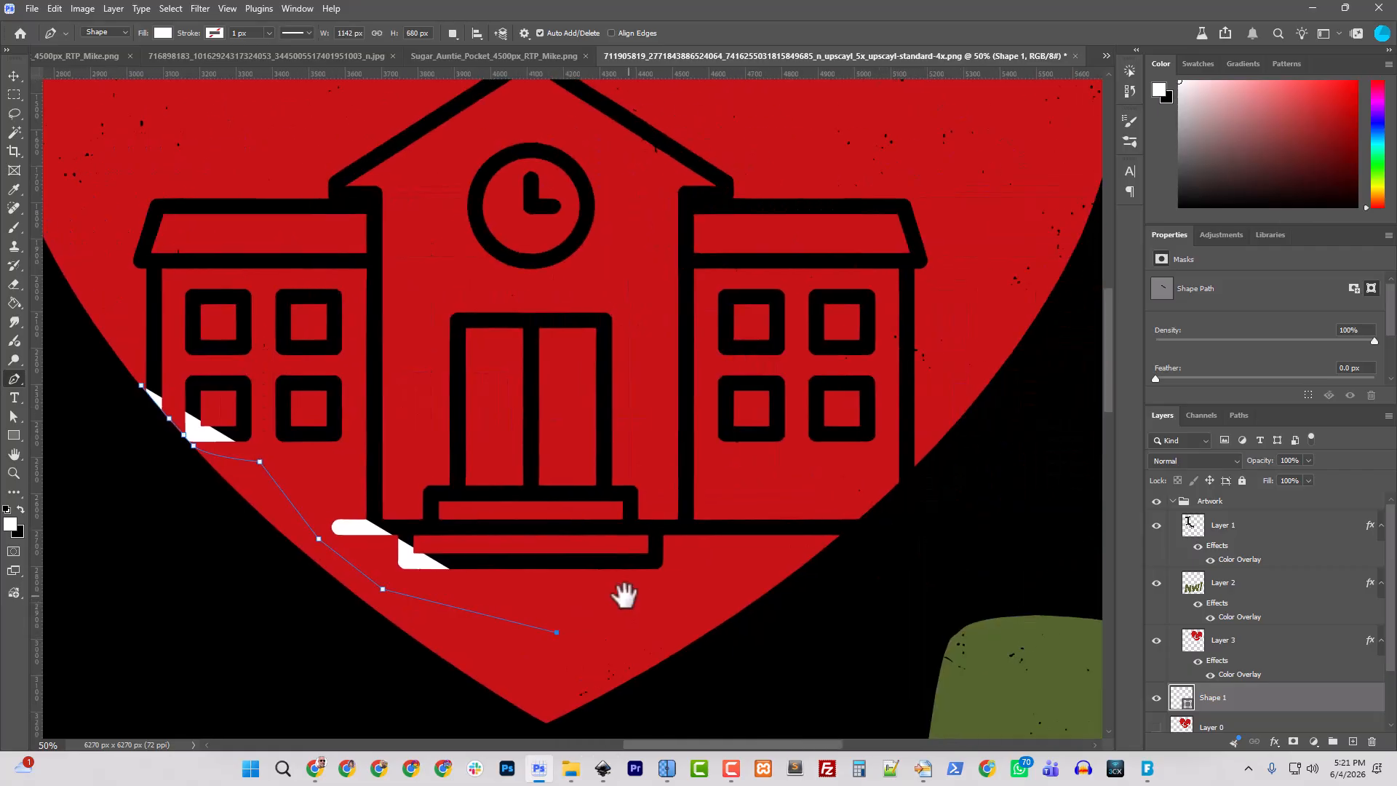
{"action": "left_click", "coordinate": [664, 579]}
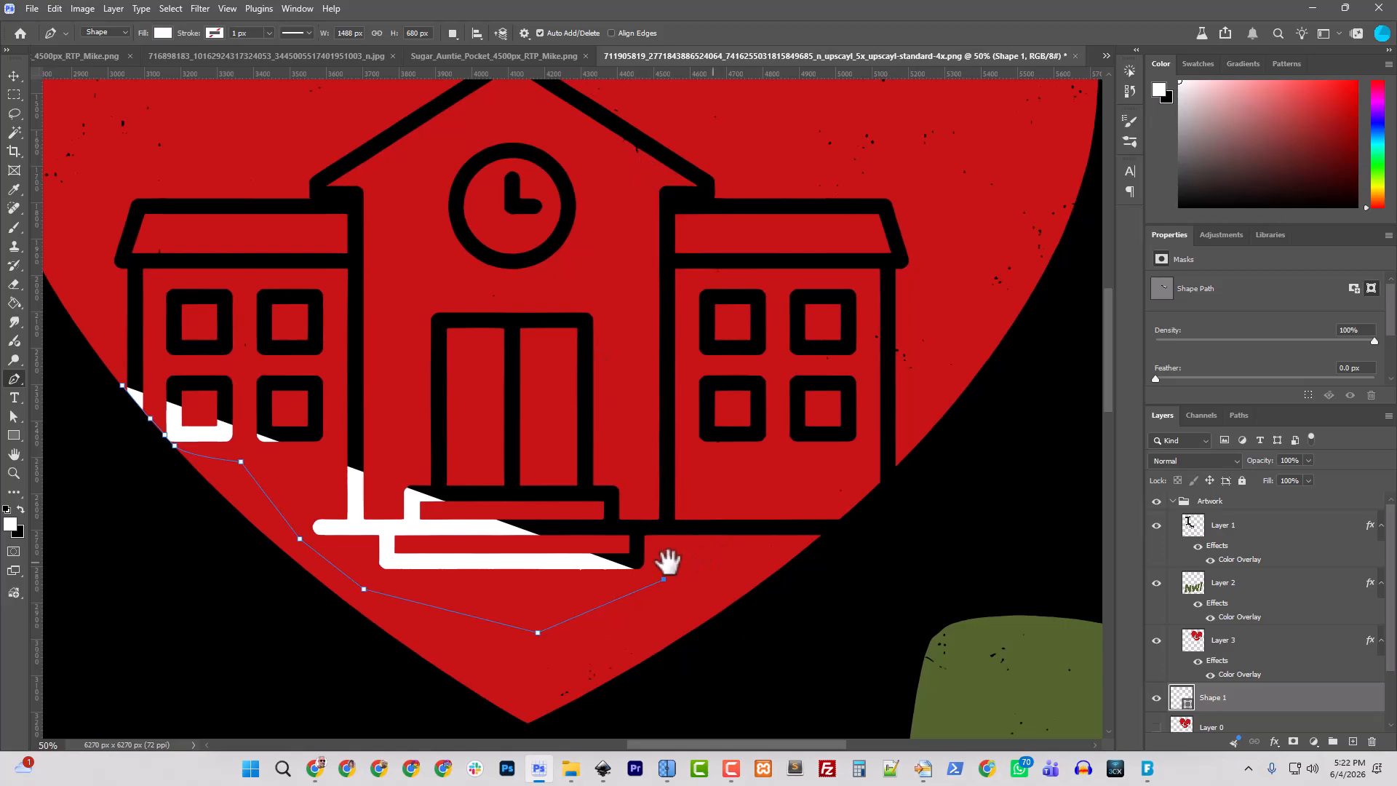
Extend the shape's path to the heart's lower-right edge and curve it across the gap at the end of the school's ground line
{"action": "left_click_drag", "start_coordinate": [664, 561], "coordinate": [478, 521]}
{"action": "key", "text": "ctrl+plus"}
{"action": "key", "text": "ctrl+plus"}
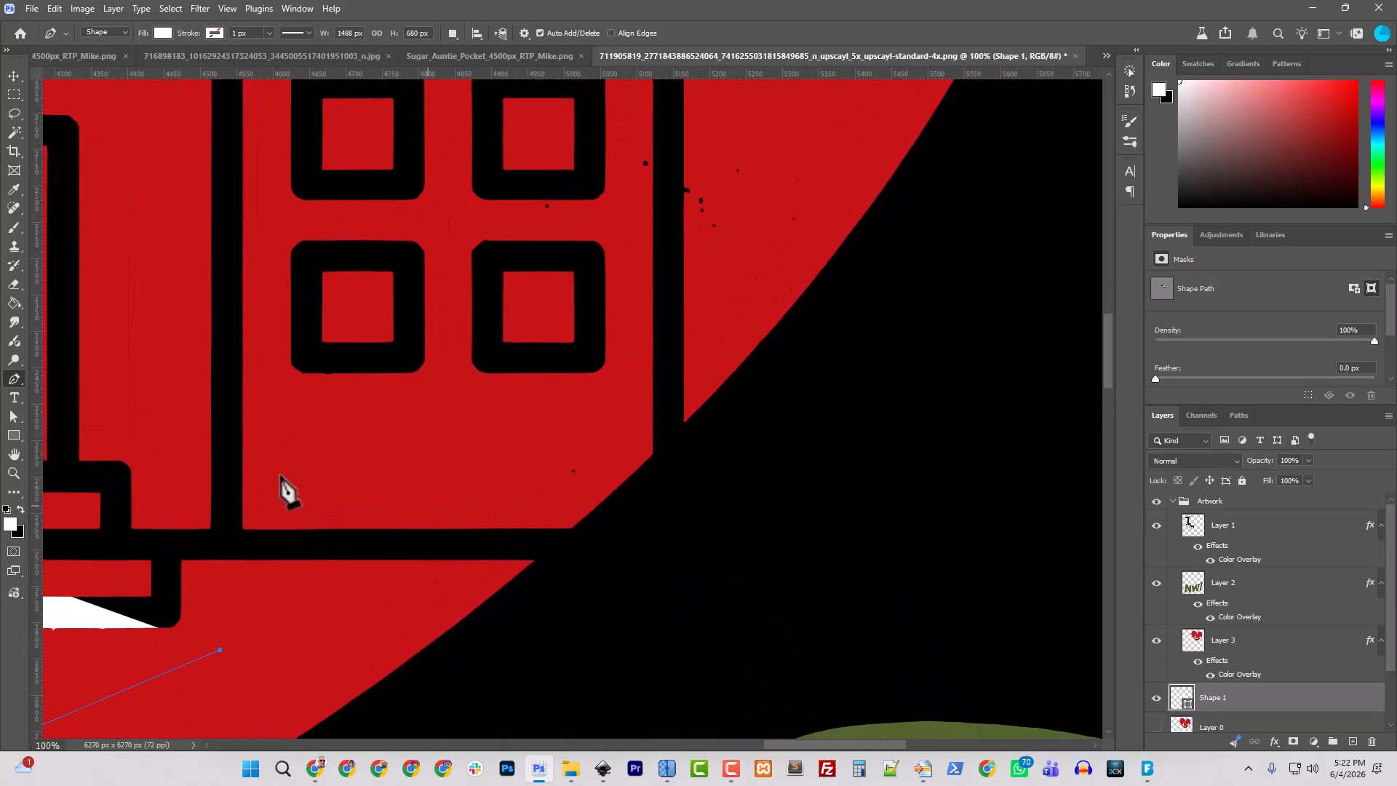
{"action": "left_click", "coordinate": [531, 562]}
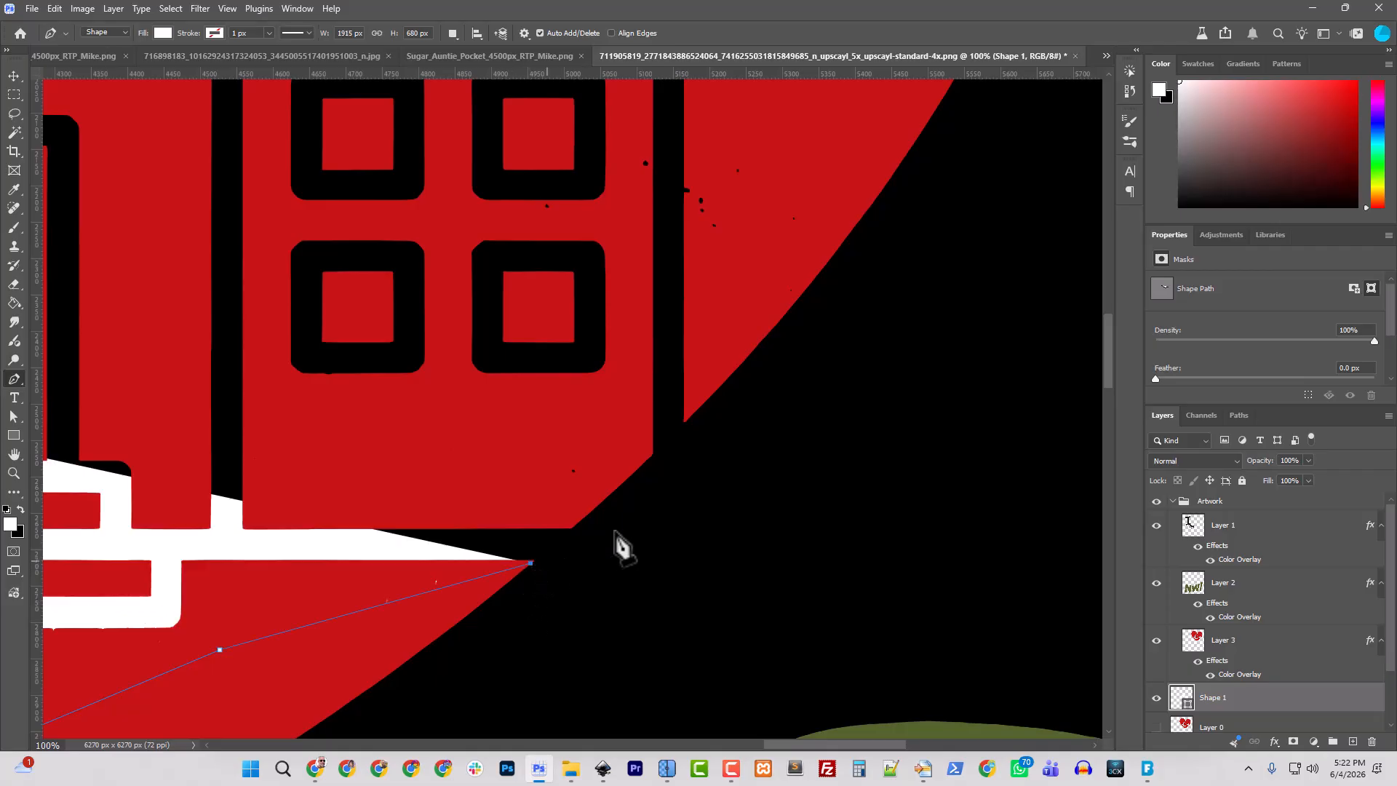
{"action": "key", "text": "ctrl+plus"}
{"action": "key", "text": "ctrl+plus"}
{"action": "left_click_drag", "start_coordinate": [649, 496], "coordinate": [674, 147]}
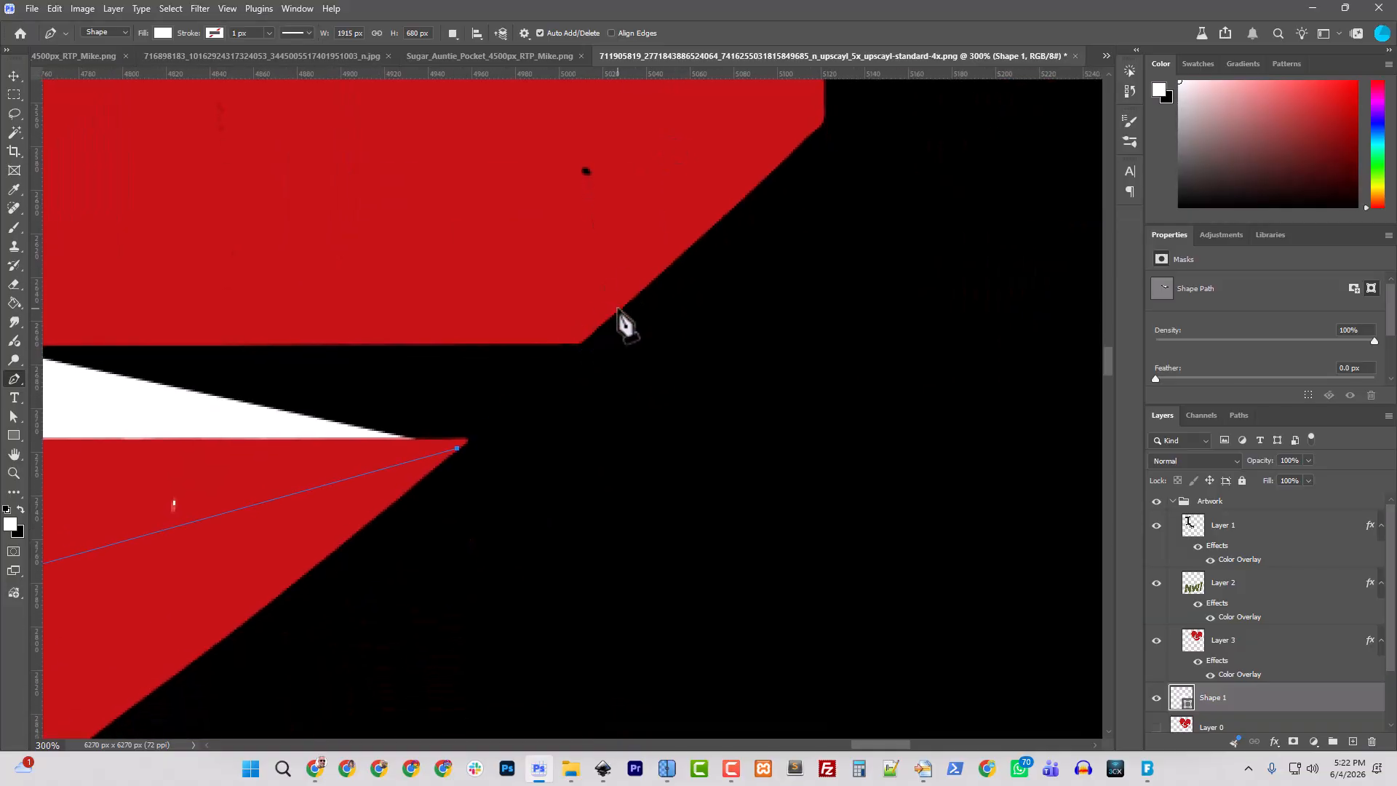
{"action": "left_click_drag", "start_coordinate": [618, 310], "coordinate": [638, 289]}
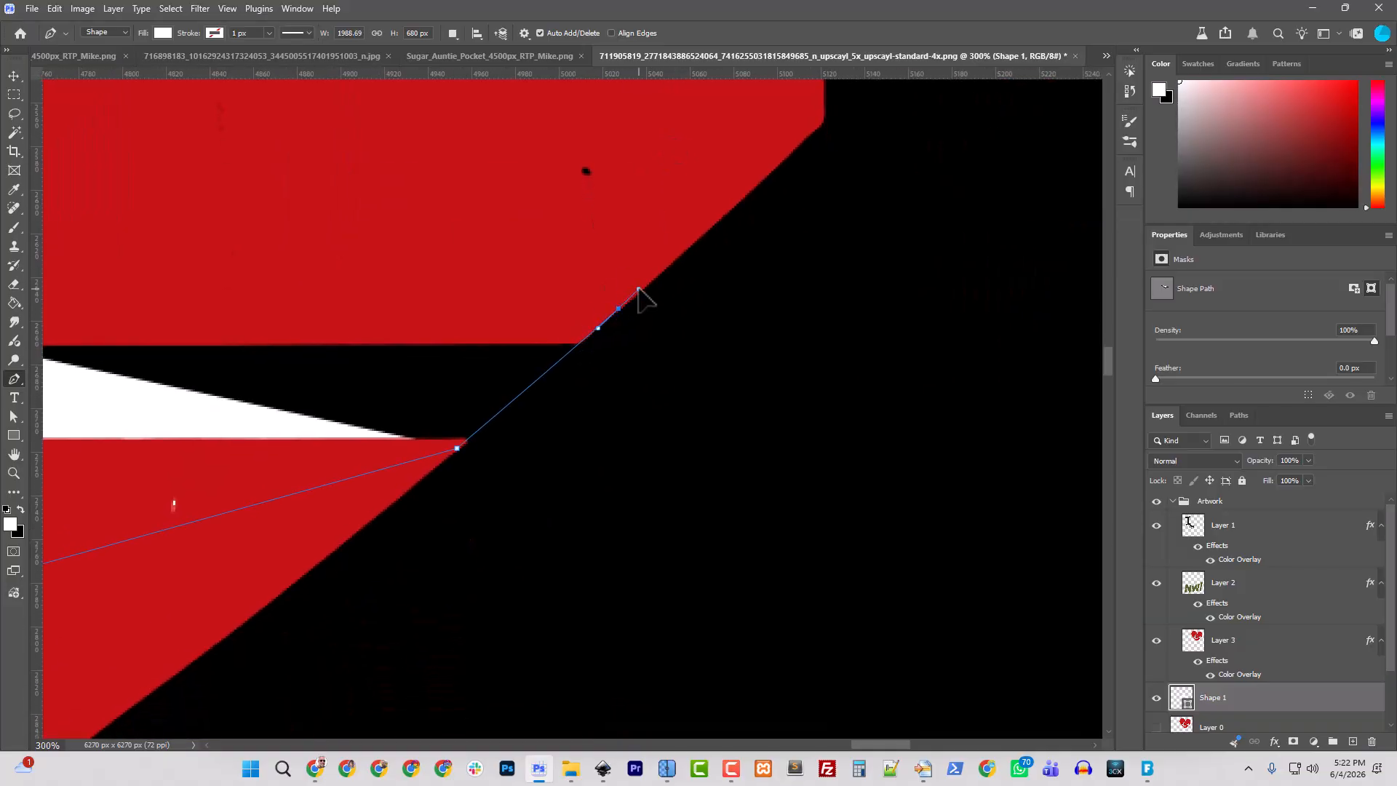
Continue the path inside the heart's lower-right edge and curve it across the gap at the right wing's outer wall
{"action": "left_click", "coordinate": [686, 196]}
{"action": "left_click_drag", "start_coordinate": [758, 146], "coordinate": [493, 380]}
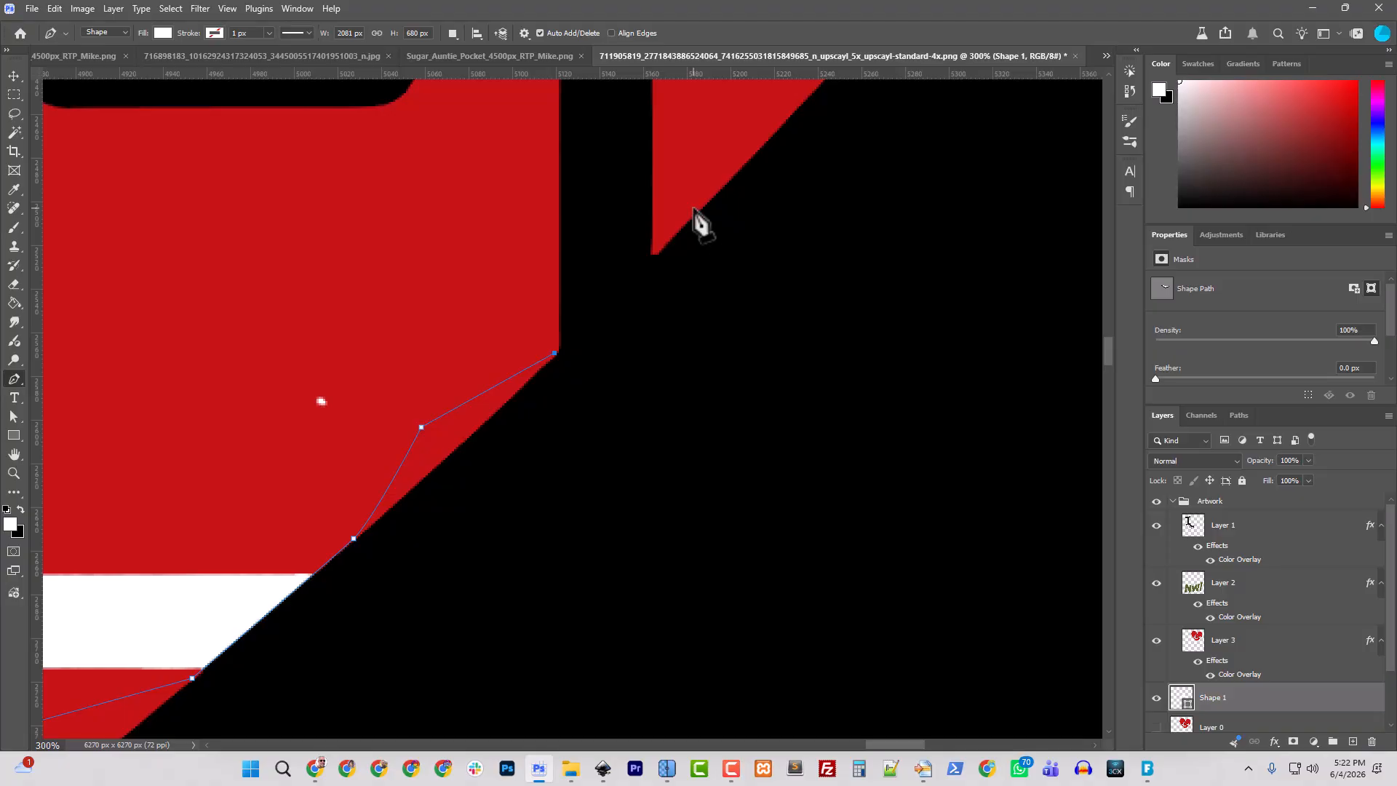
{"action": "left_click_drag", "start_coordinate": [694, 209], "coordinate": [722, 160]}
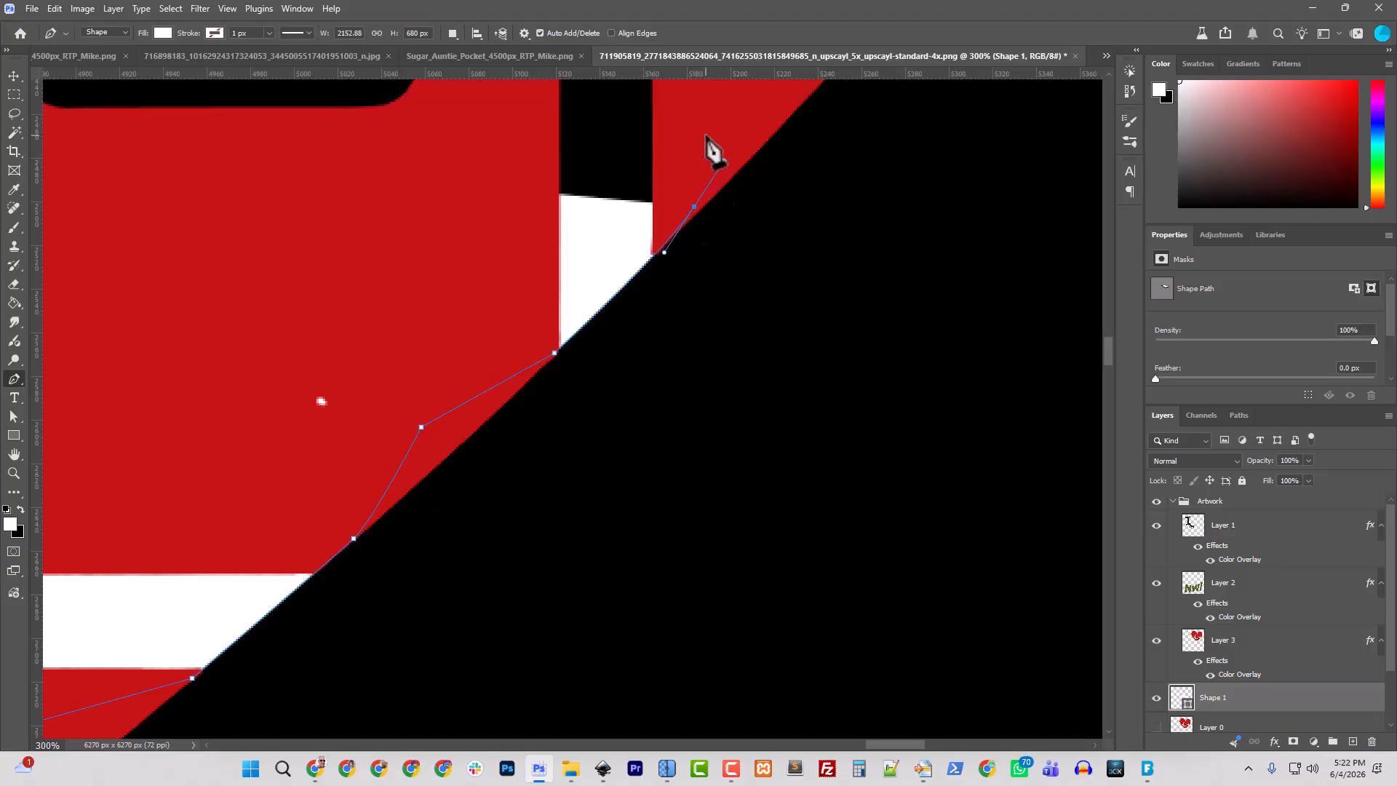
{"action": "left_click", "coordinate": [705, 134]}
Extend the path through the red area up the right wing's outer wall and around its roof overhang
{"action": "left_click_drag", "start_coordinate": [615, 250], "coordinate": [591, 277]}
{"action": "scroll", "coordinate": [543, 344], "scroll_direction": "down", "scroll_amount": 4}
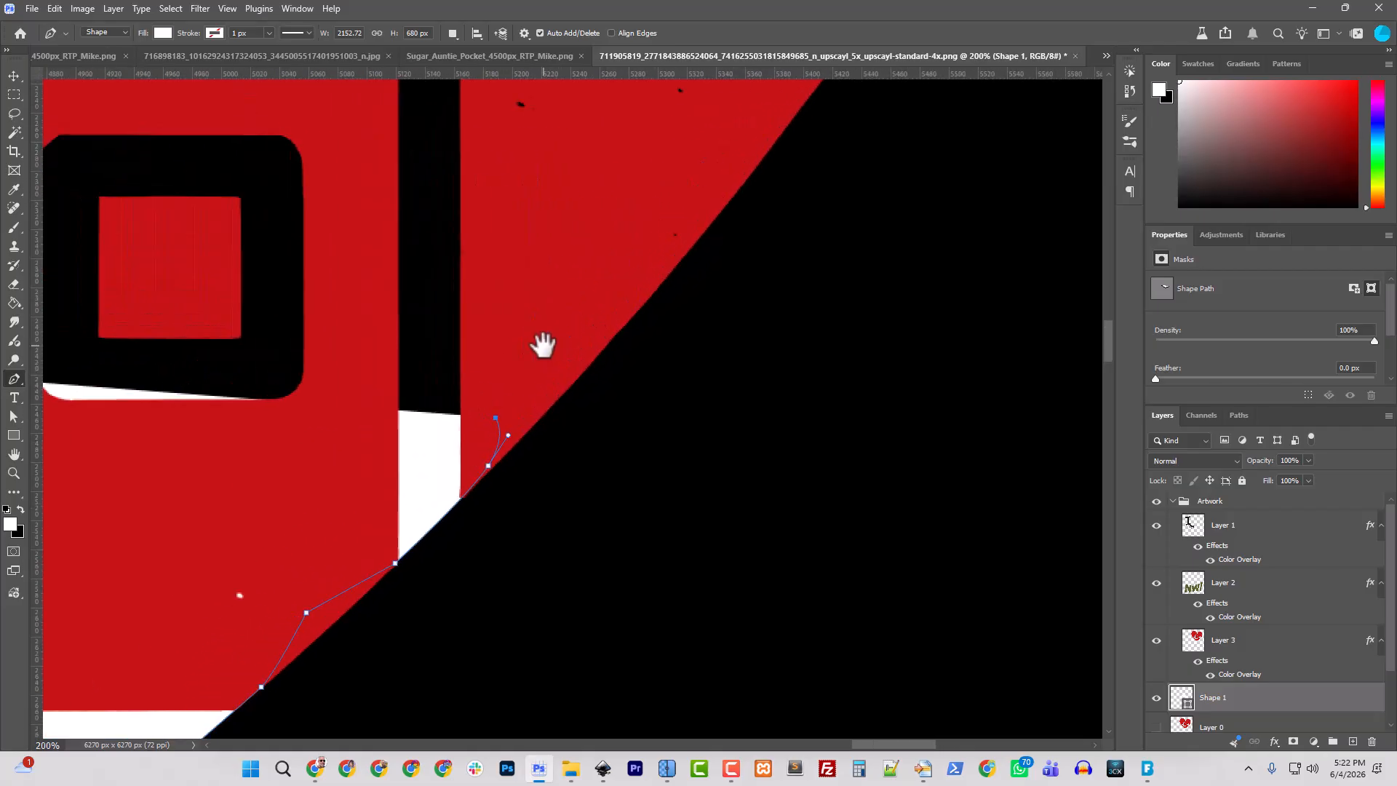
{"action": "left_click", "coordinate": [544, 344]}
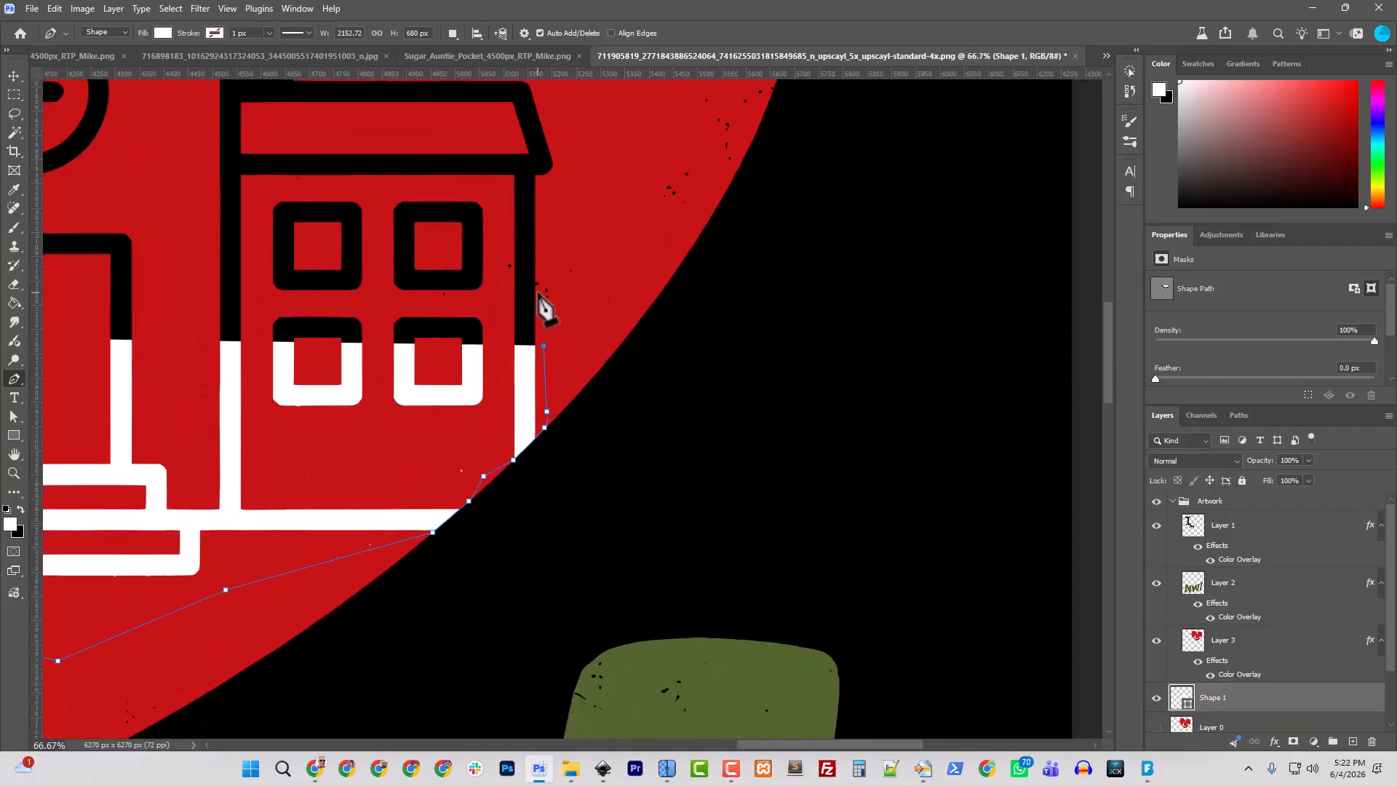
{"action": "left_click", "coordinate": [539, 291]}
{"action": "left_click", "coordinate": [572, 184]}
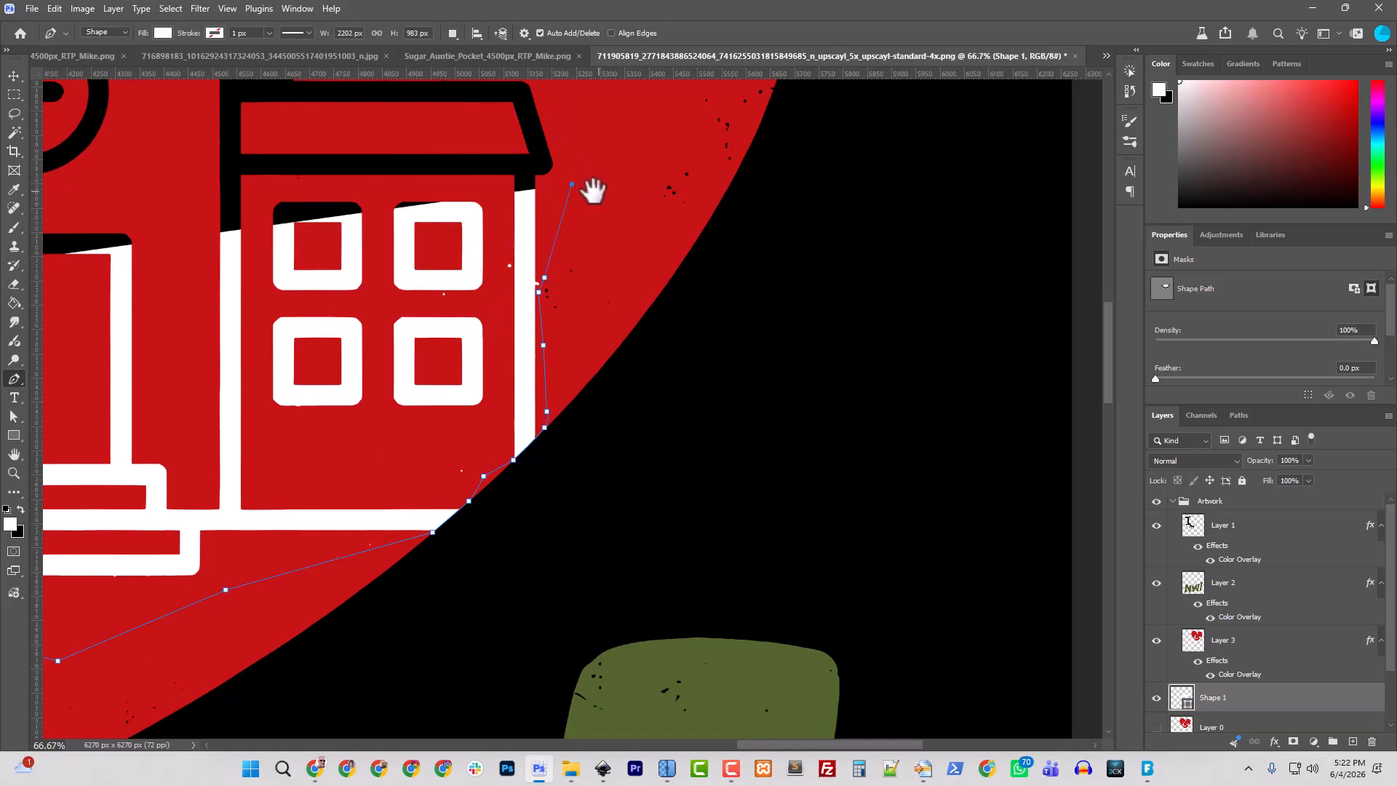
{"action": "left_click_drag", "start_coordinate": [592, 194], "coordinate": [652, 439]}
{"action": "left_click", "coordinate": [629, 365]}
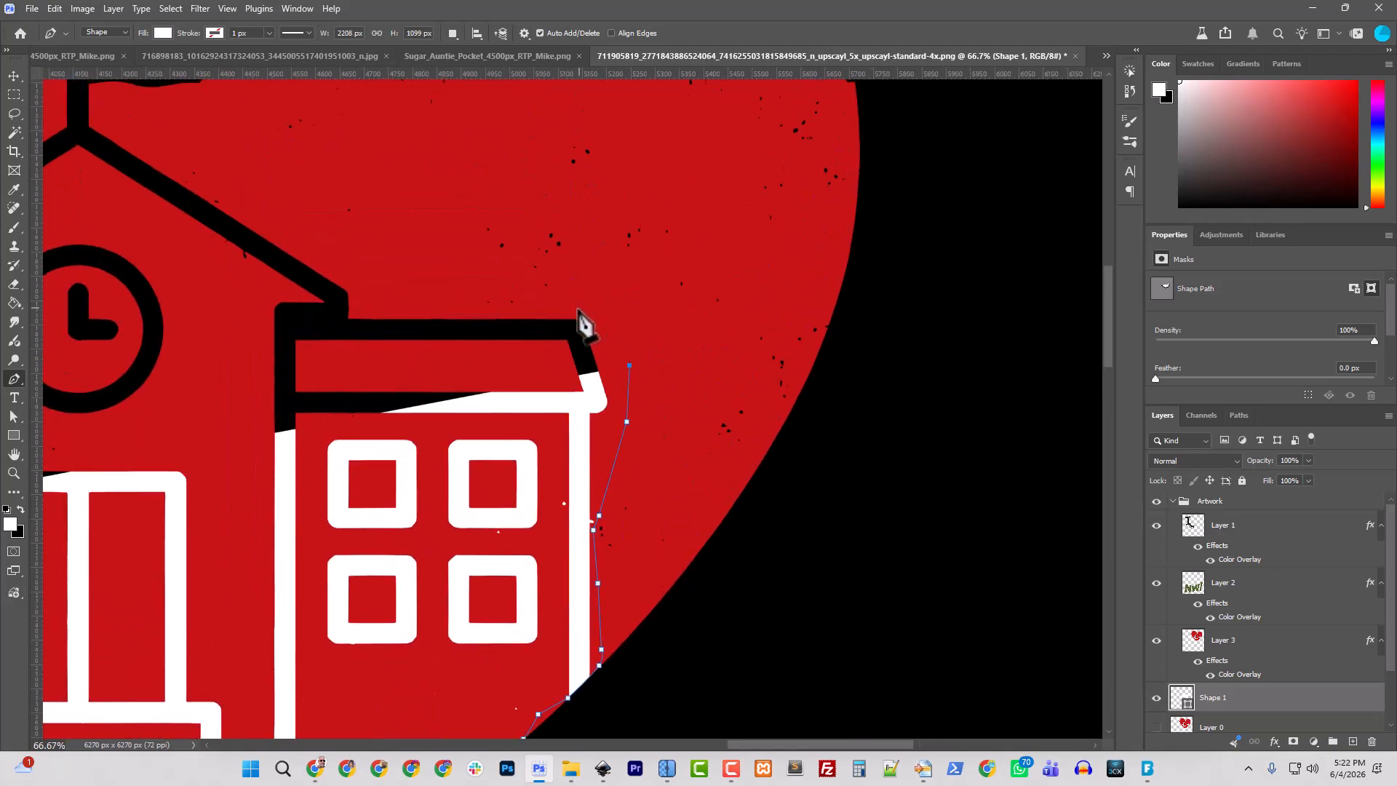
Extend the path above the right wing's roof and up along the central gable's right slope
{"action": "left_click", "coordinate": [574, 314]}
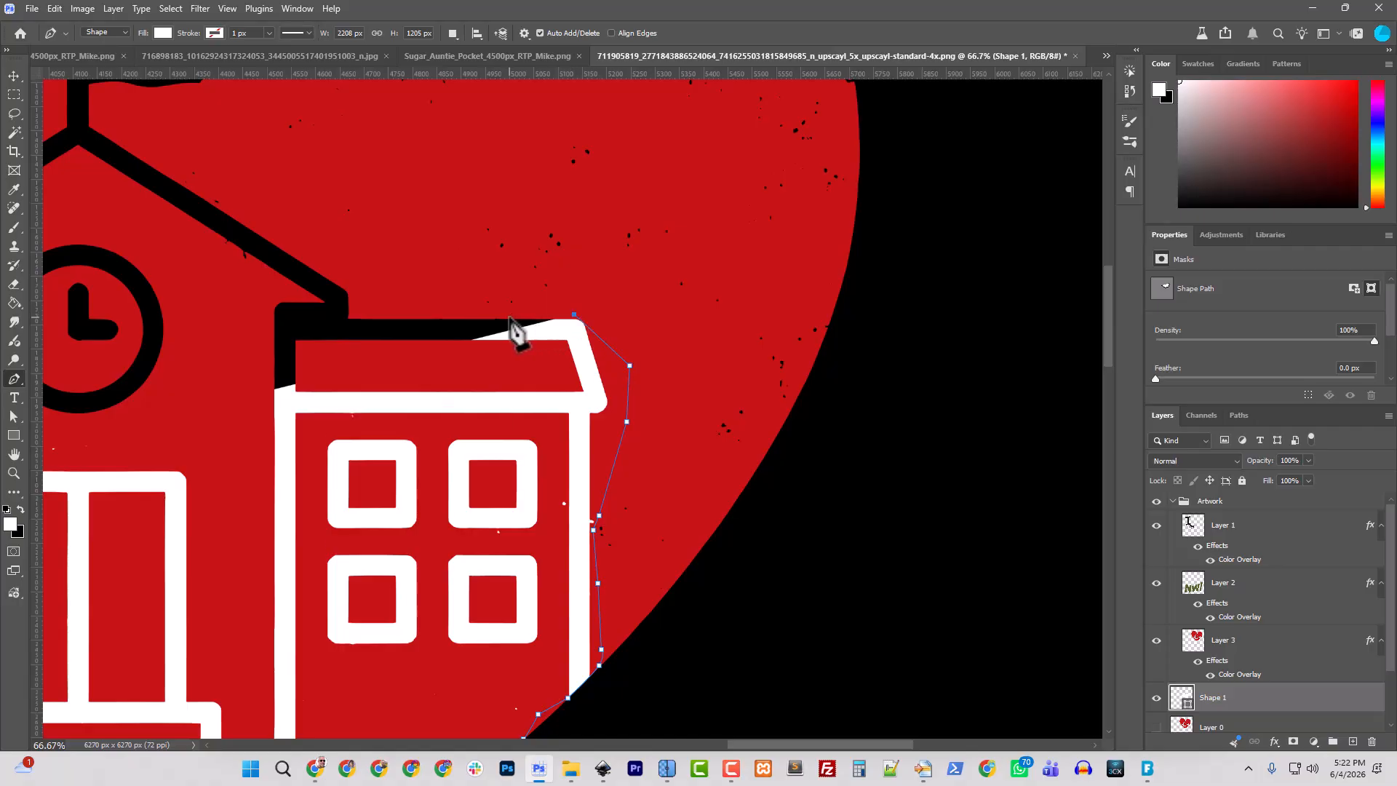
{"action": "left_click", "coordinate": [510, 318]}
{"action": "left_click", "coordinate": [416, 307]}
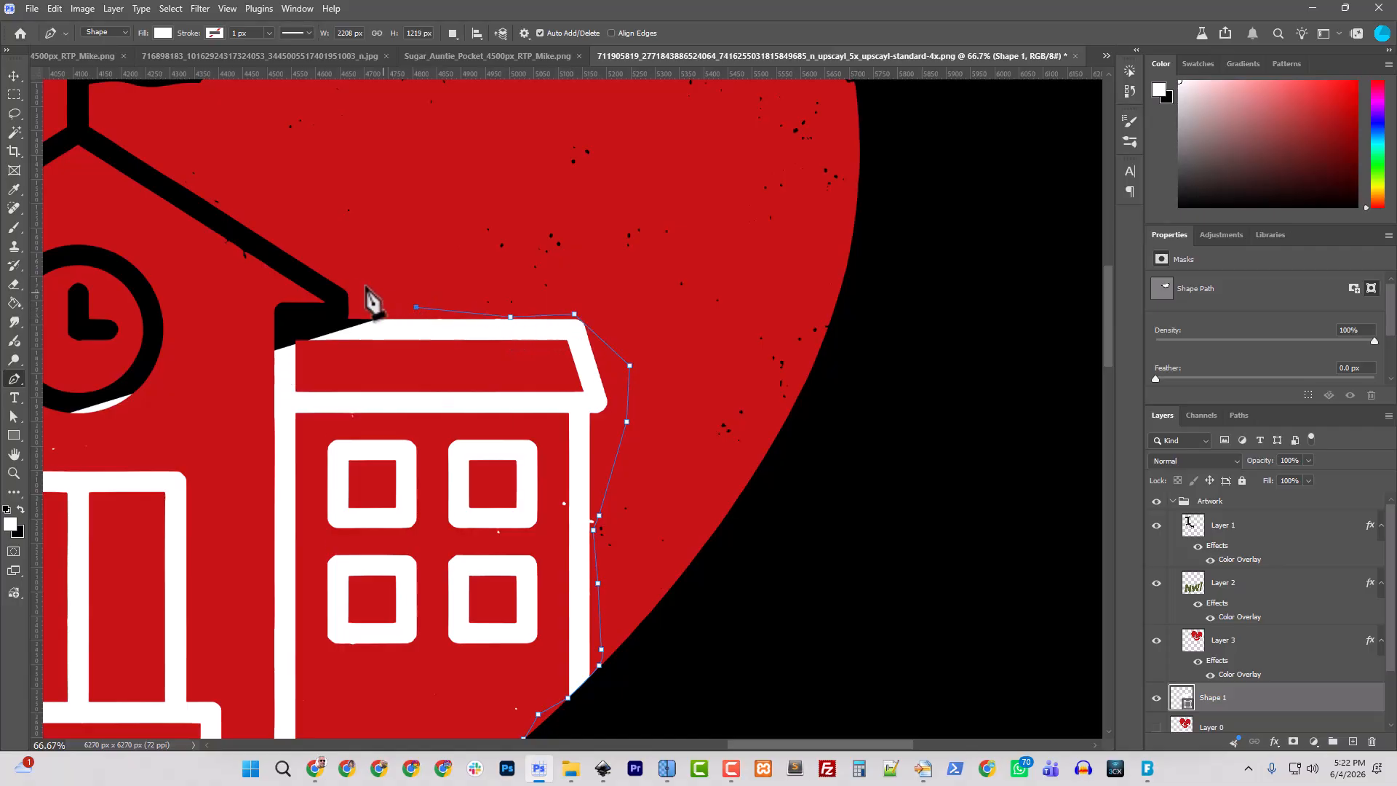
{"action": "left_click", "coordinate": [318, 252]}
{"action": "left_click_drag", "start_coordinate": [257, 203], "coordinate": [634, 364]}
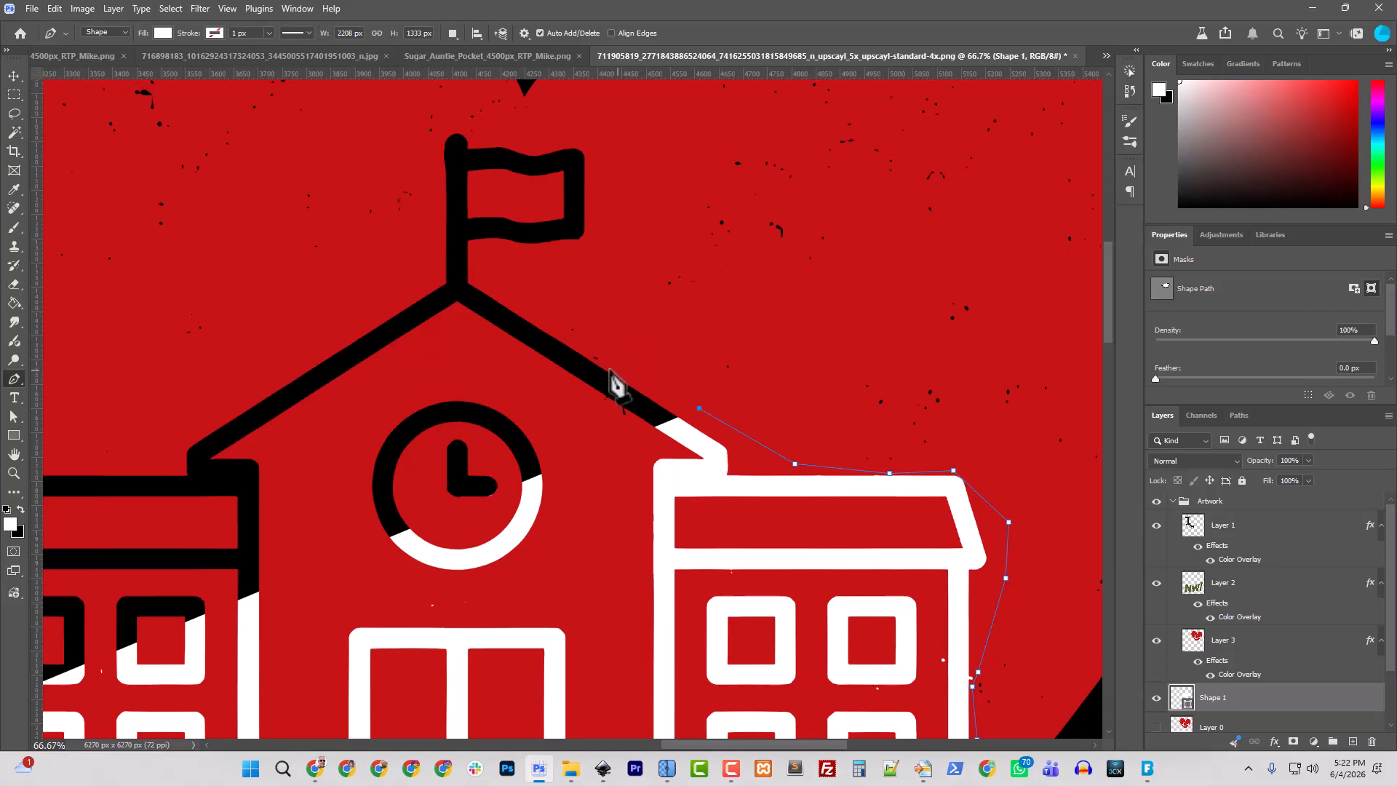
{"action": "left_click", "coordinate": [602, 363]}
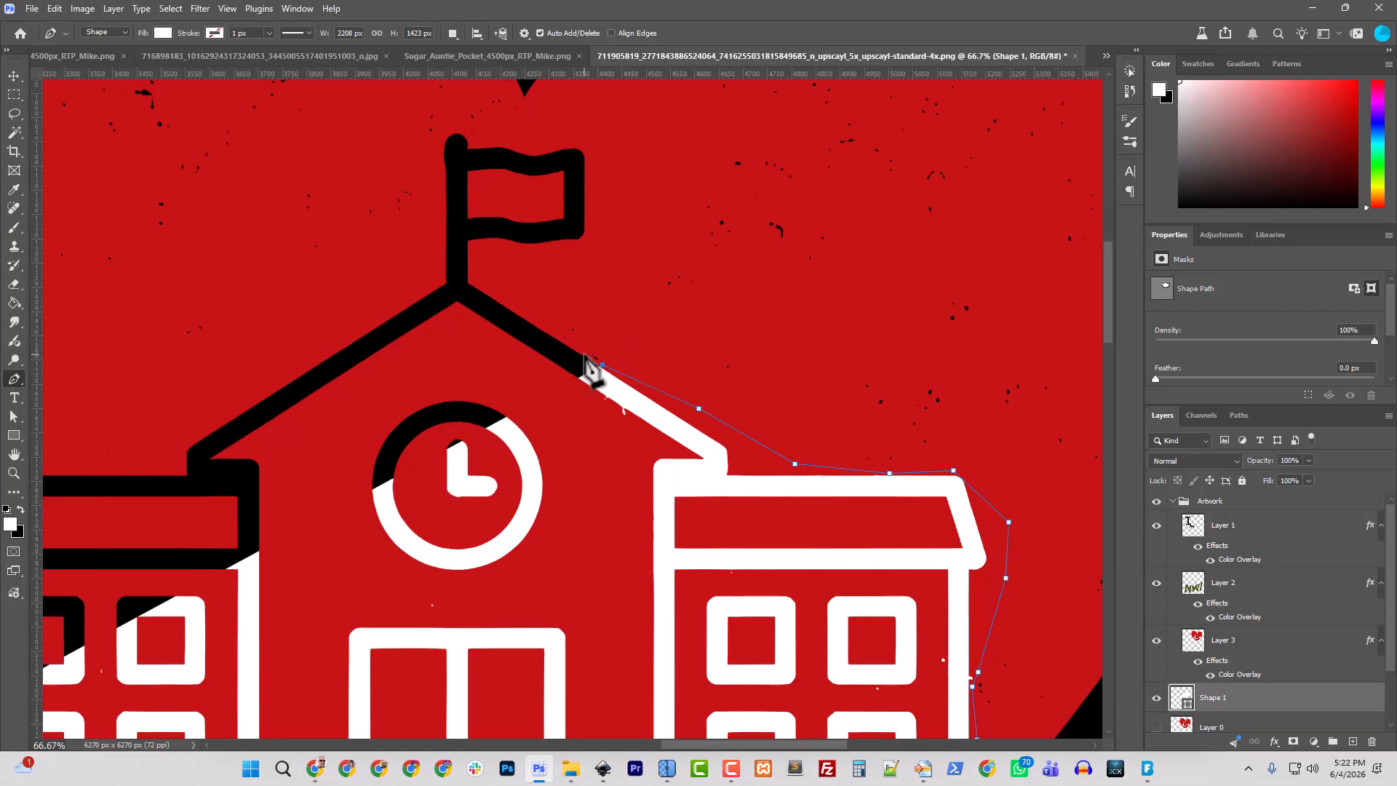
{"action": "left_click", "coordinate": [525, 311]}
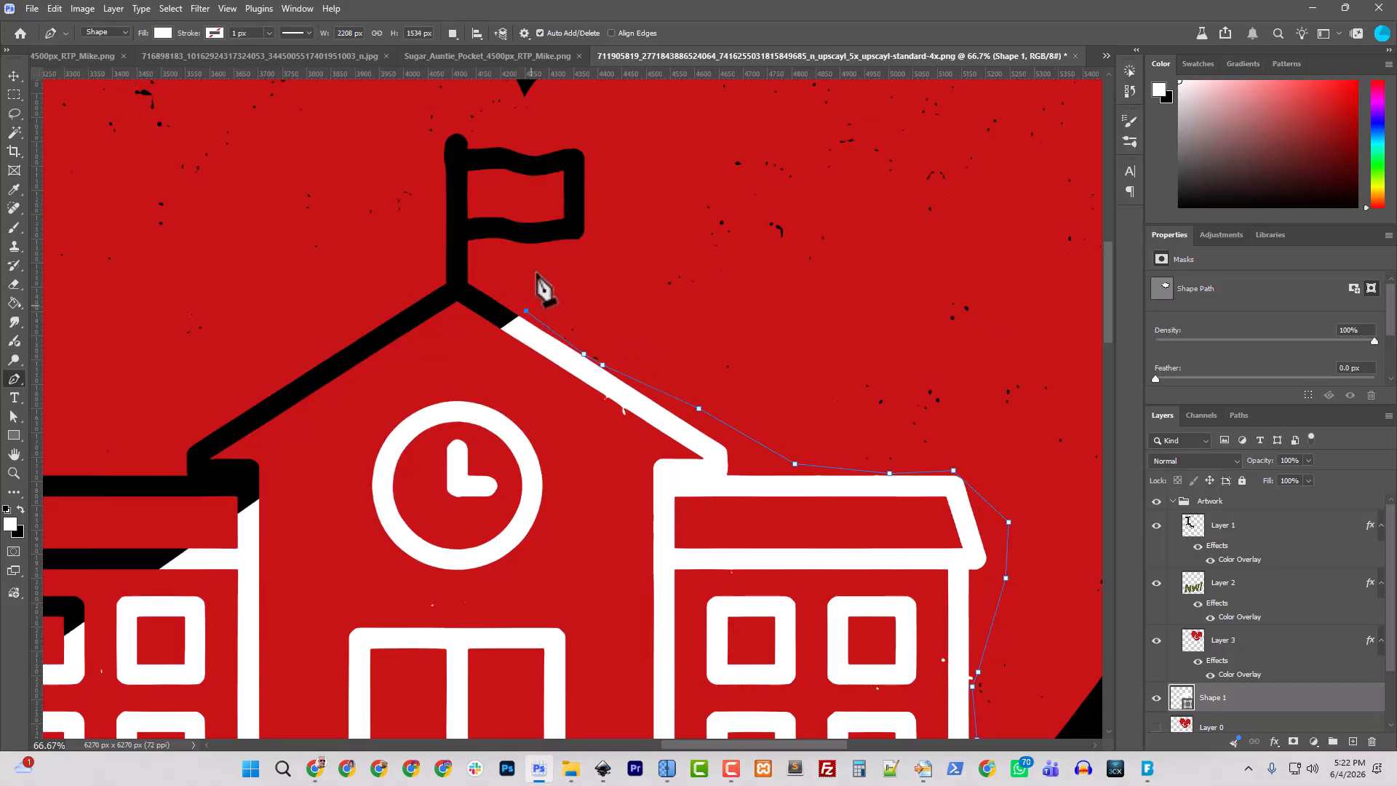
Continue the path around the flag, passing below it, along its outer edge and back over its top to the pole
{"action": "left_click", "coordinate": [556, 254]}
{"action": "left_click", "coordinate": [628, 211]}
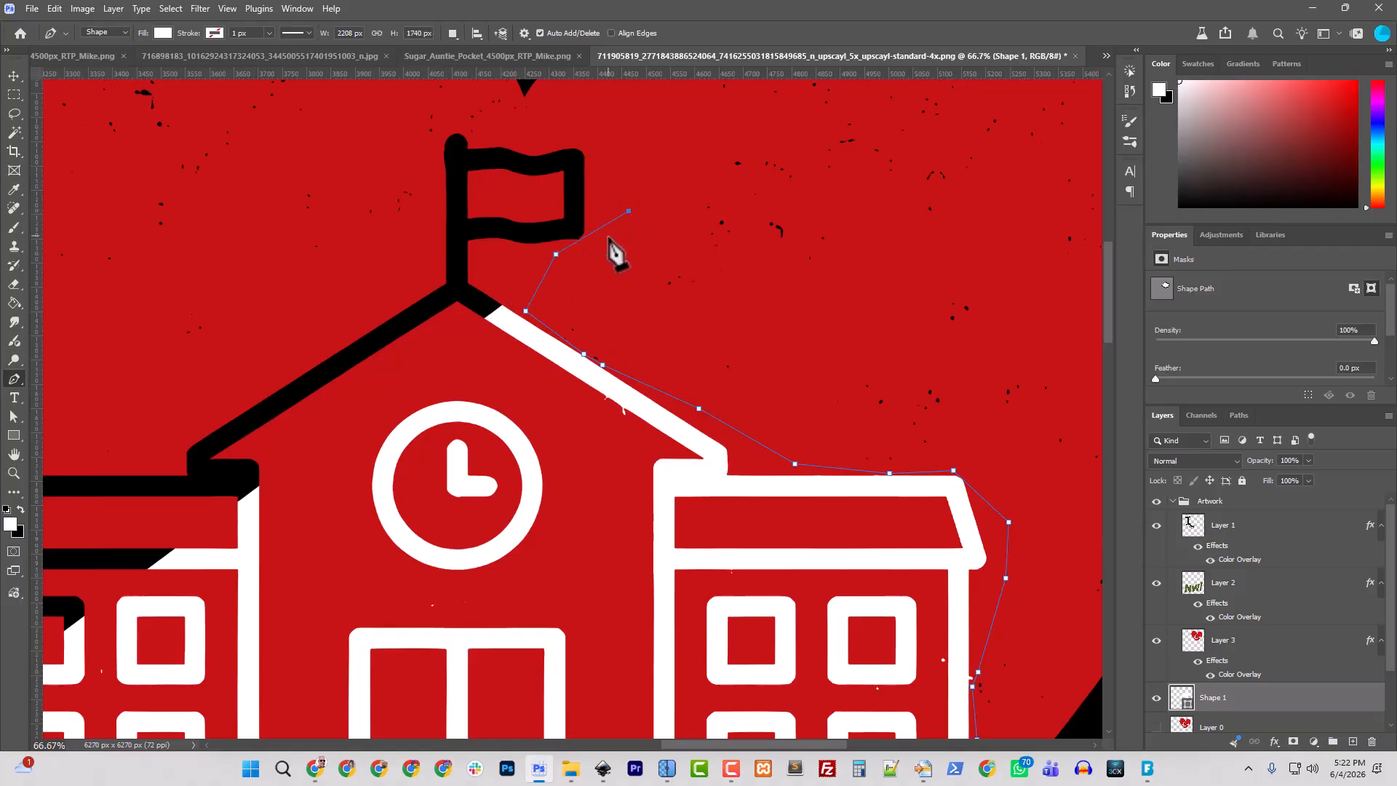
{"action": "key", "text": "ctrl+z"}
{"action": "left_click", "coordinate": [595, 250]}
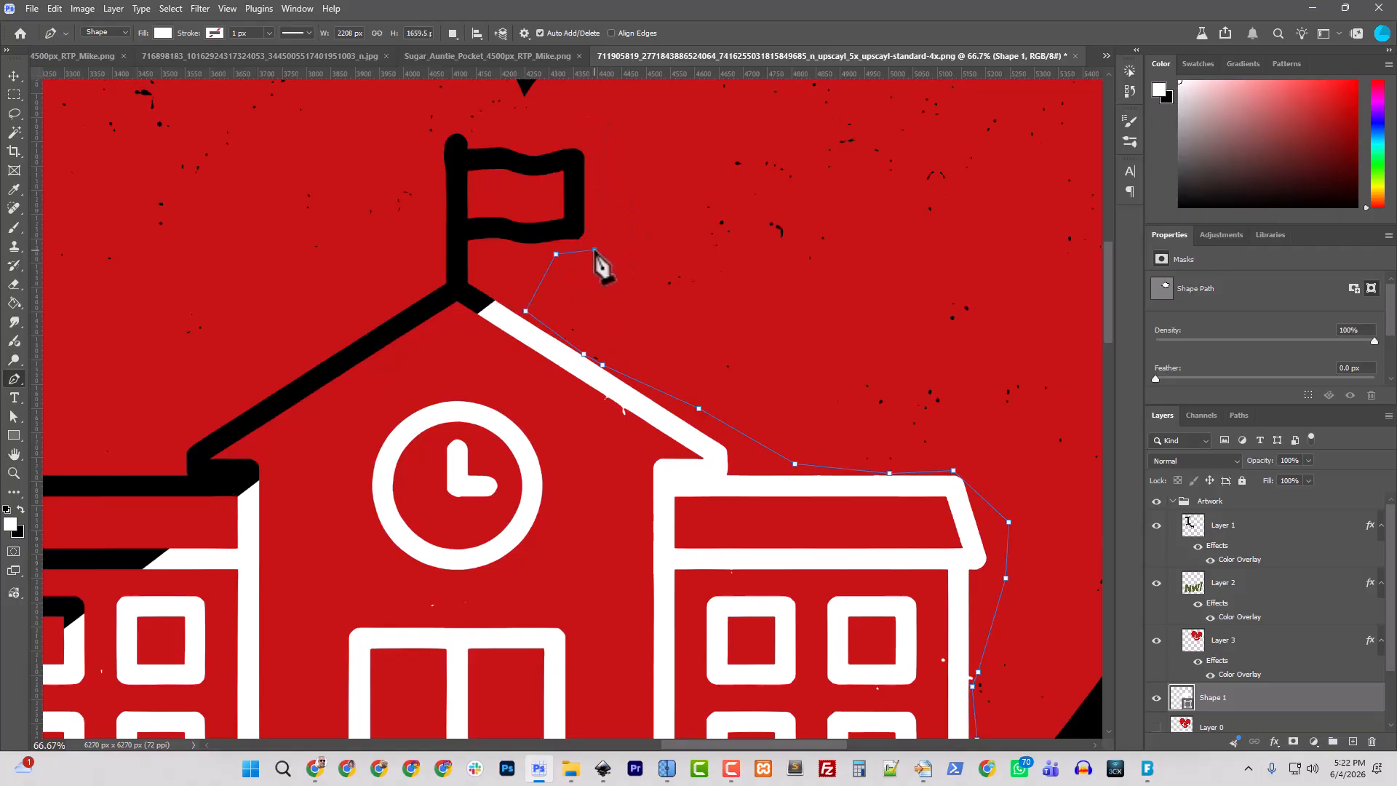
{"action": "left_click", "coordinate": [600, 186]}
{"action": "left_click", "coordinate": [588, 133]}
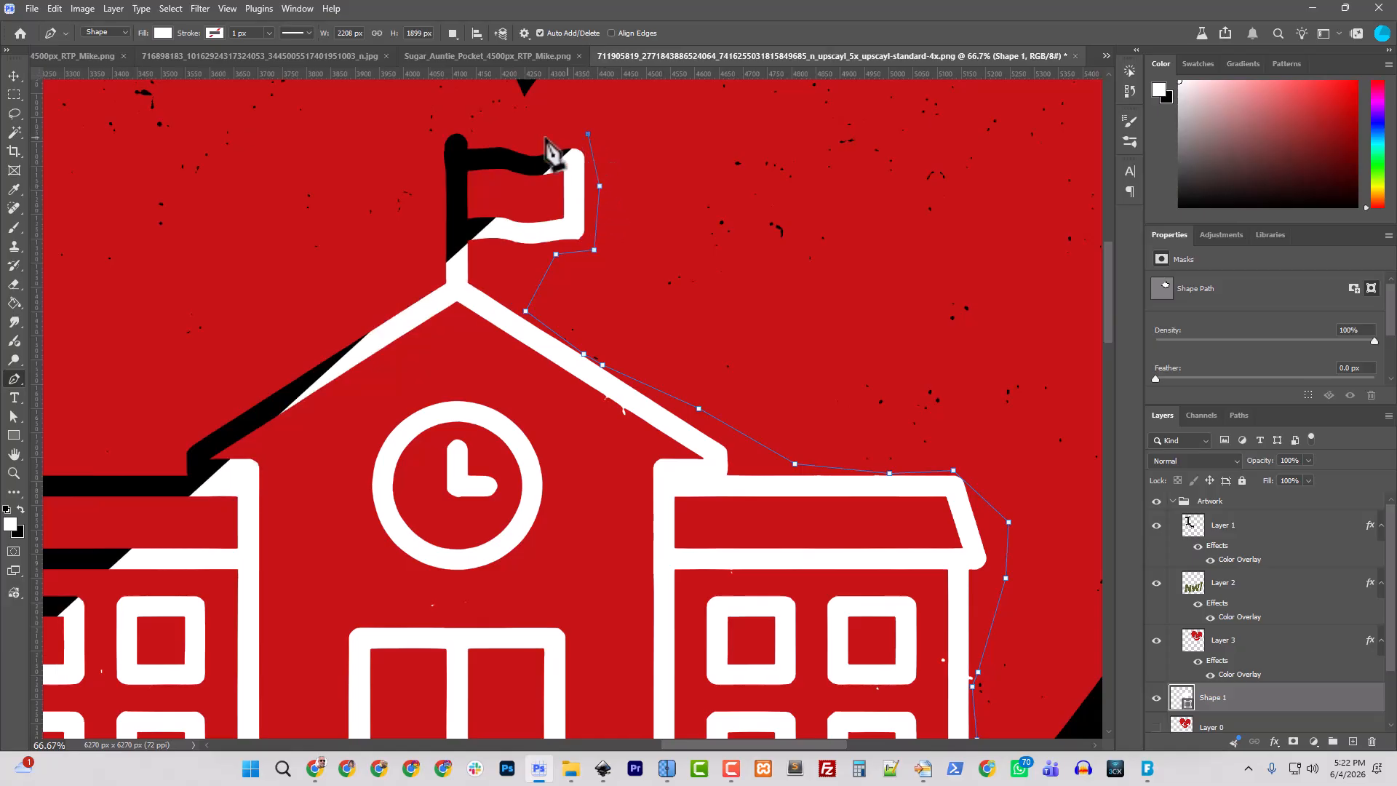
{"action": "left_click", "coordinate": [536, 137]}
{"action": "left_click", "coordinate": [486, 140]}
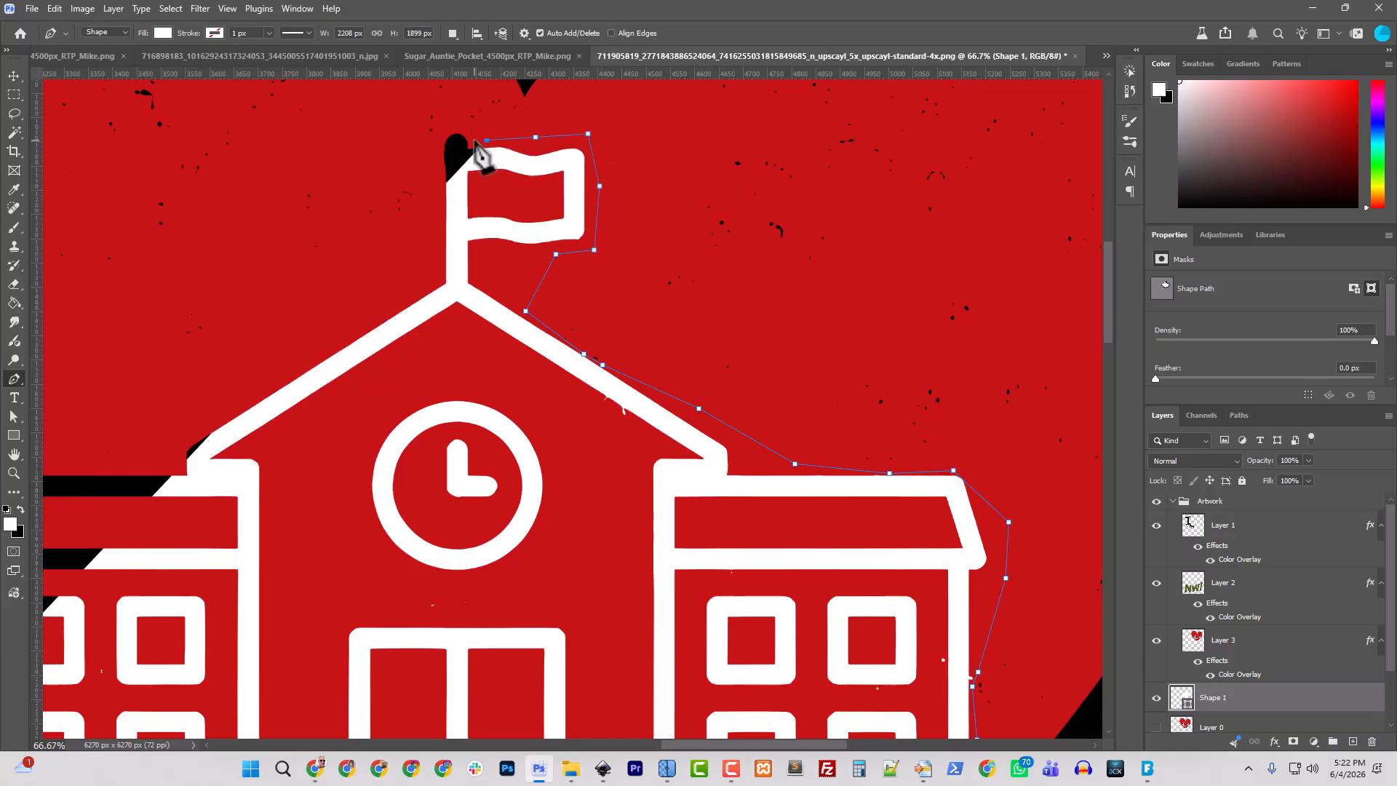
Wrap the path around the flagpole's tip and down the pole's left side to the gable's peak
{"action": "left_click", "coordinate": [474, 139]}
{"action": "left_click", "coordinate": [460, 128]}
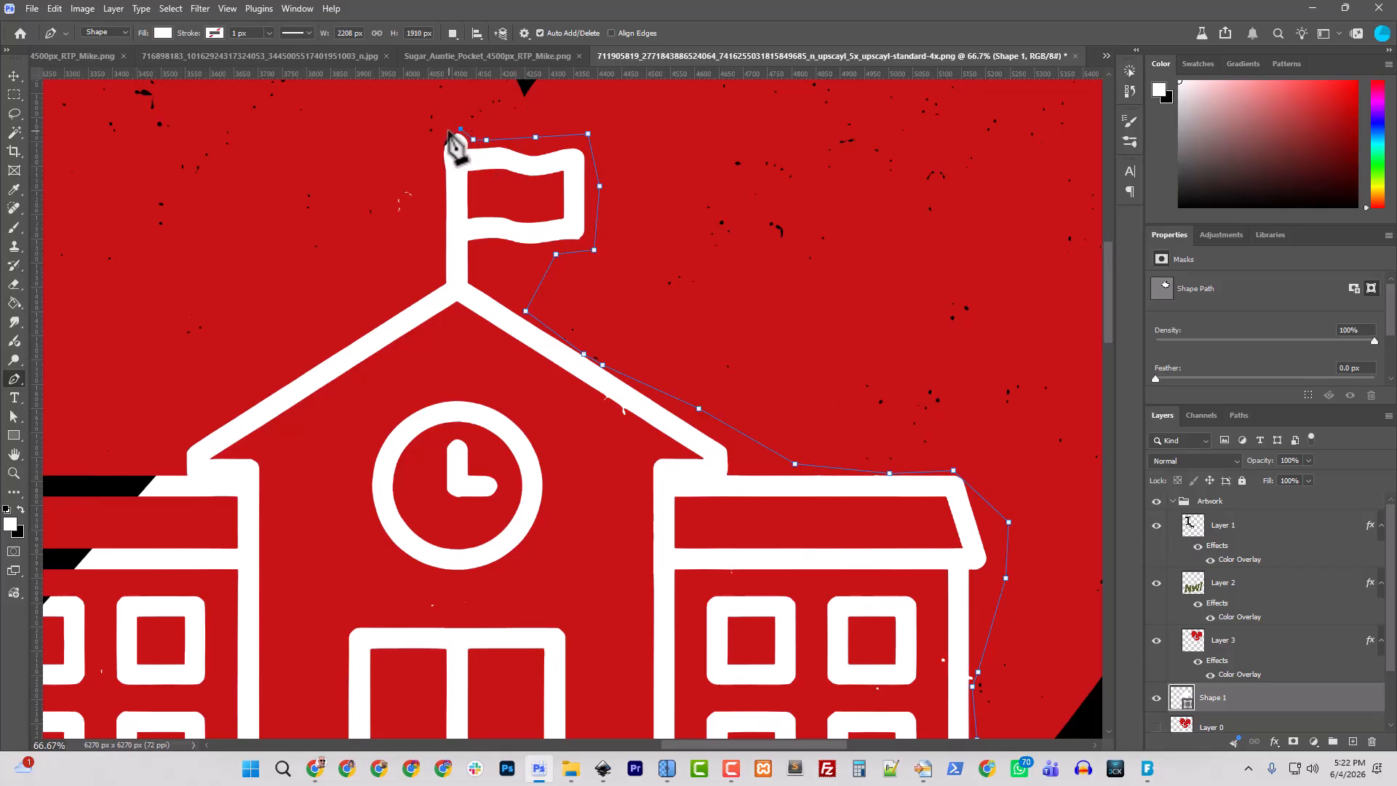
{"action": "left_click", "coordinate": [448, 131]}
{"action": "left_click", "coordinate": [432, 149]}
{"action": "left_click", "coordinate": [432, 220]}
{"action": "left_click", "coordinate": [424, 274]}
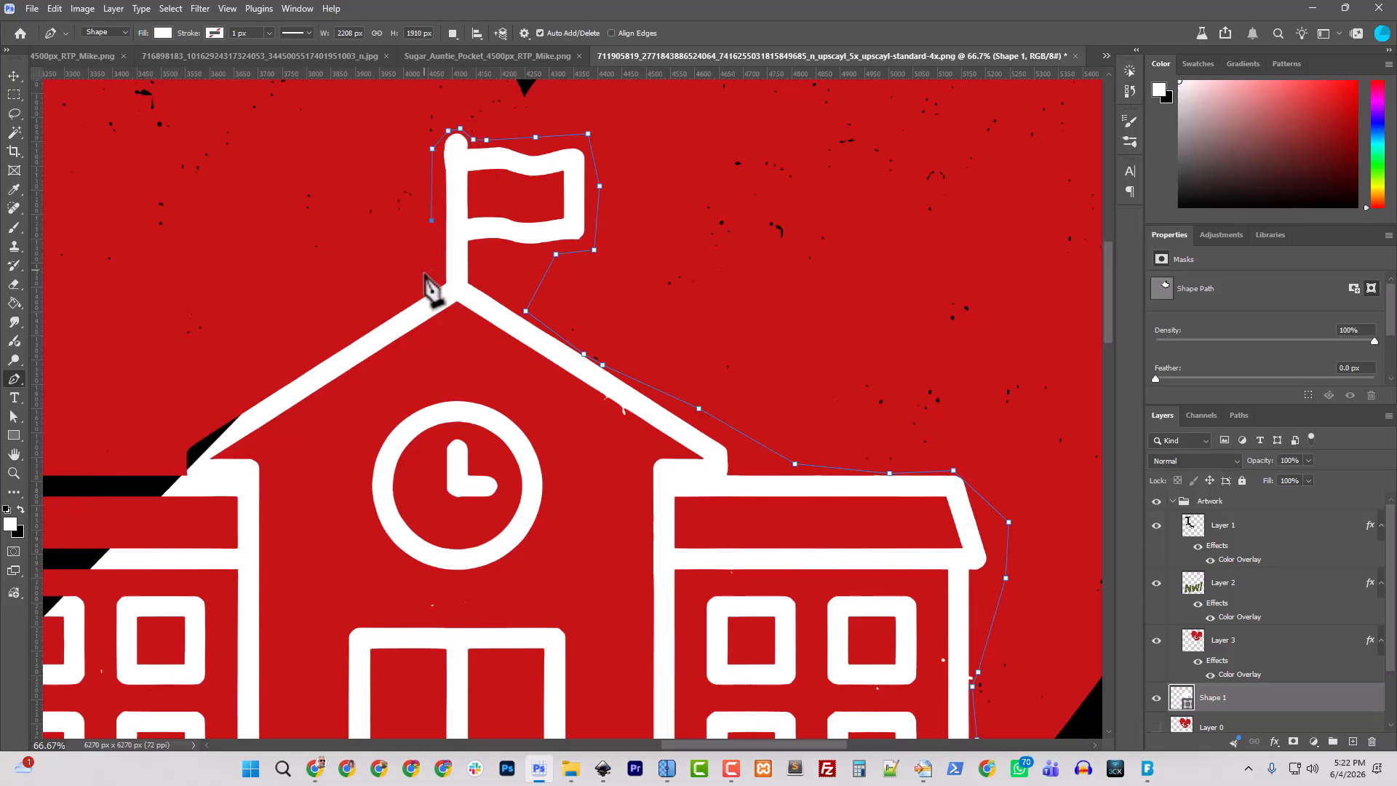
Extend the path down the gable's left slope and along the top of the left wing's roof to its outer corner
{"action": "left_click_drag", "start_coordinate": [200, 431], "coordinate": [619, 194]}
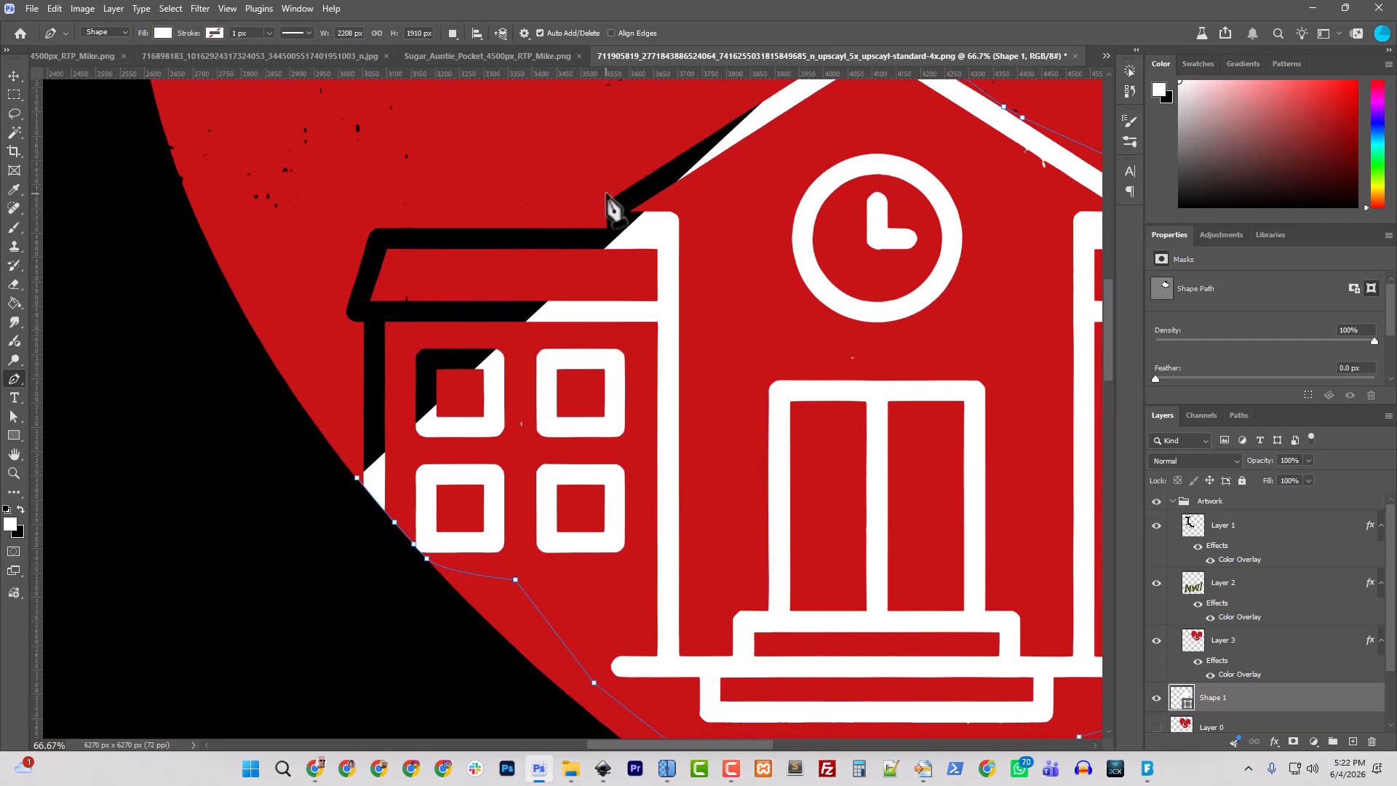
{"action": "left_click", "coordinate": [606, 195]}
{"action": "left_click", "coordinate": [589, 220]}
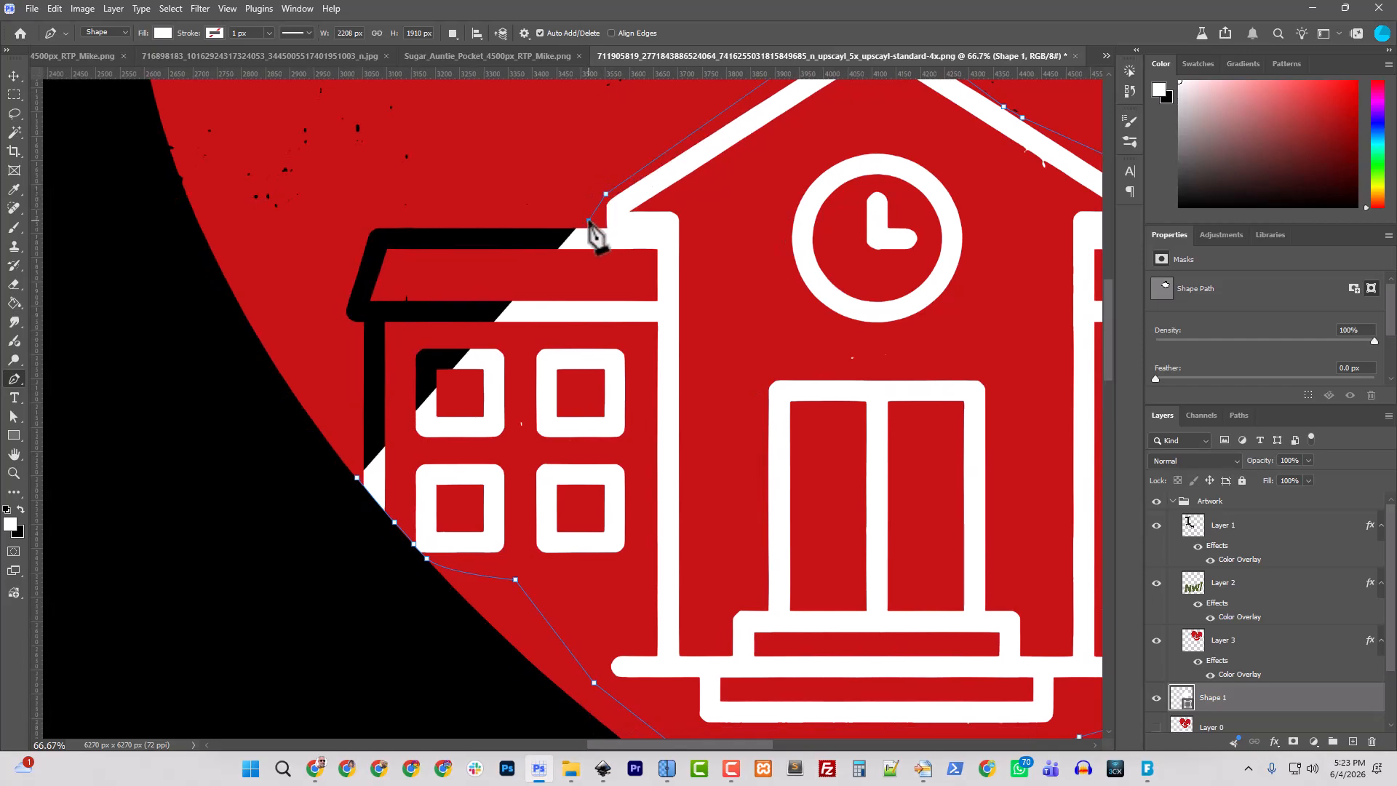
{"action": "left_click", "coordinate": [465, 221]}
{"action": "left_click", "coordinate": [361, 226]}
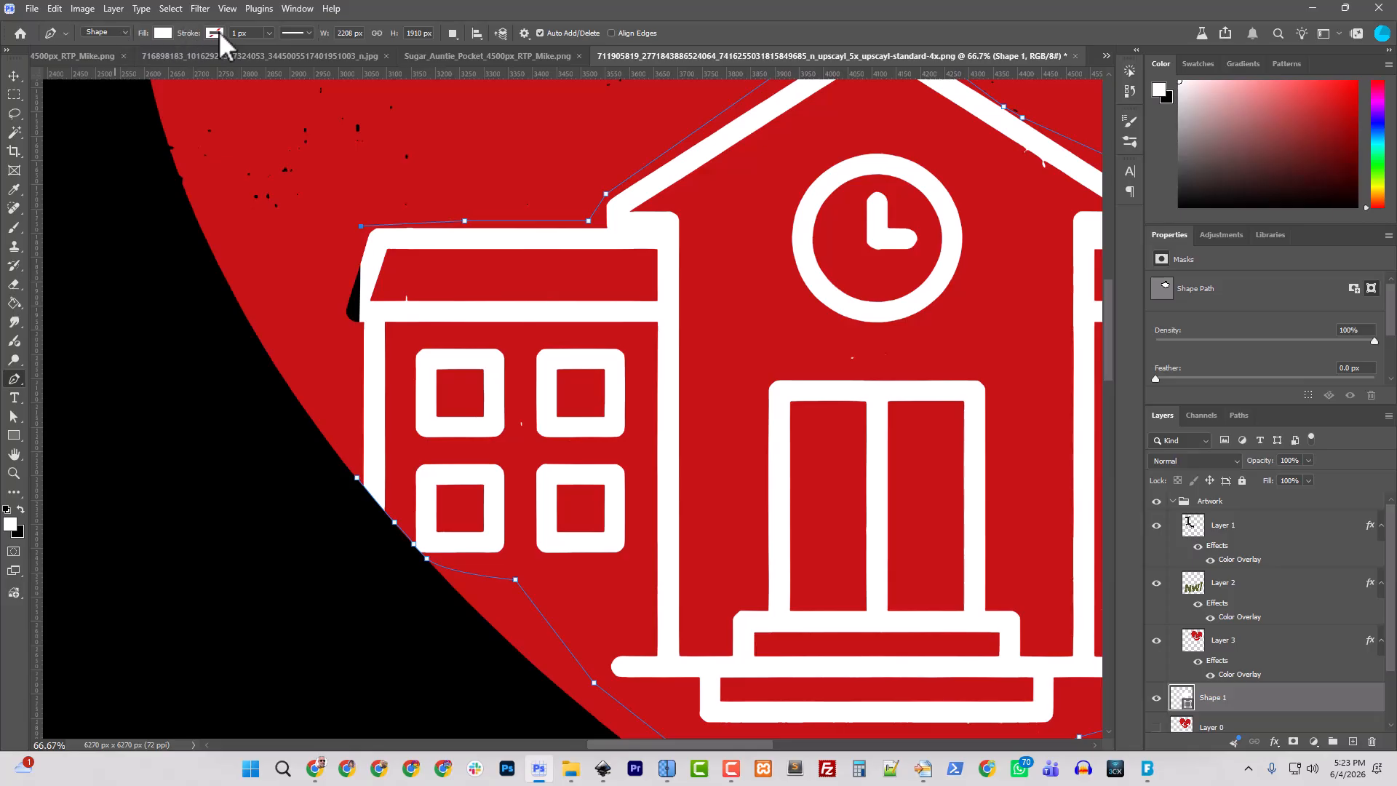
Close the shape by running the path down outside the left wing's roof overhang and outer wall to its starting point
{"action": "left_click", "coordinate": [330, 300]}
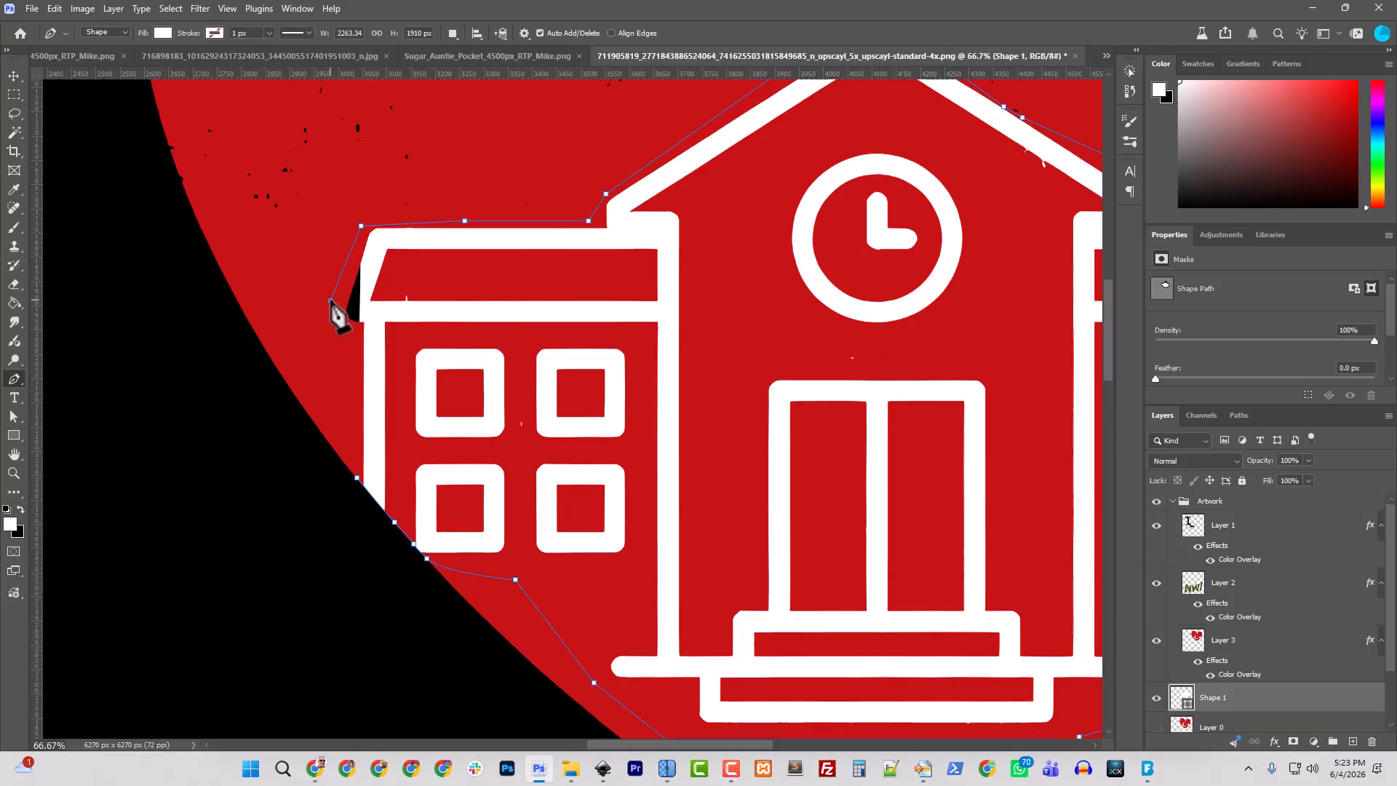
{"action": "left_click", "coordinate": [345, 372]}
{"action": "left_click", "coordinate": [357, 478]}
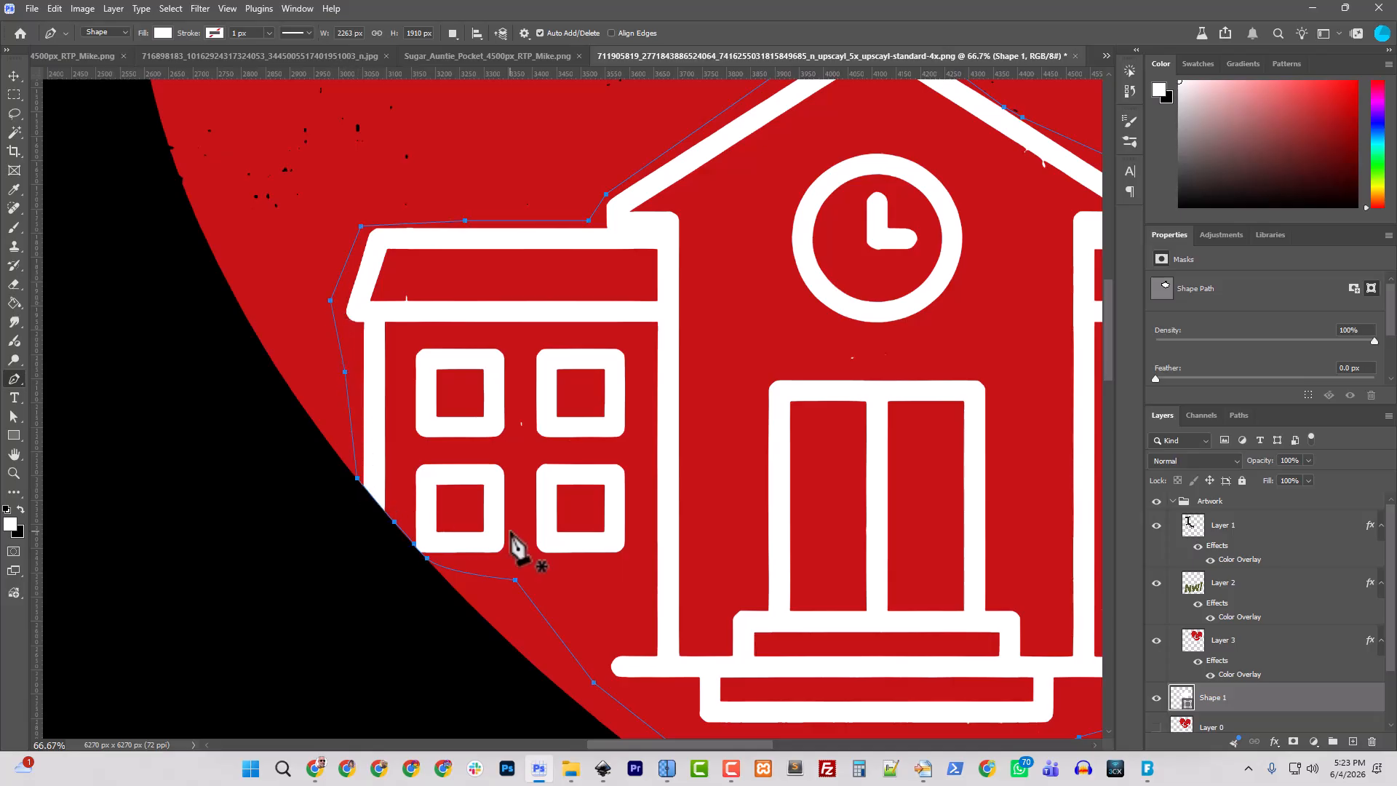
{"action": "key", "text": "ctrl+minus"}
{"action": "key", "text": "ctrl+minus"}
{"action": "key", "text": "ctrl+minus"}
{"action": "key", "text": "ctrl+minus"}
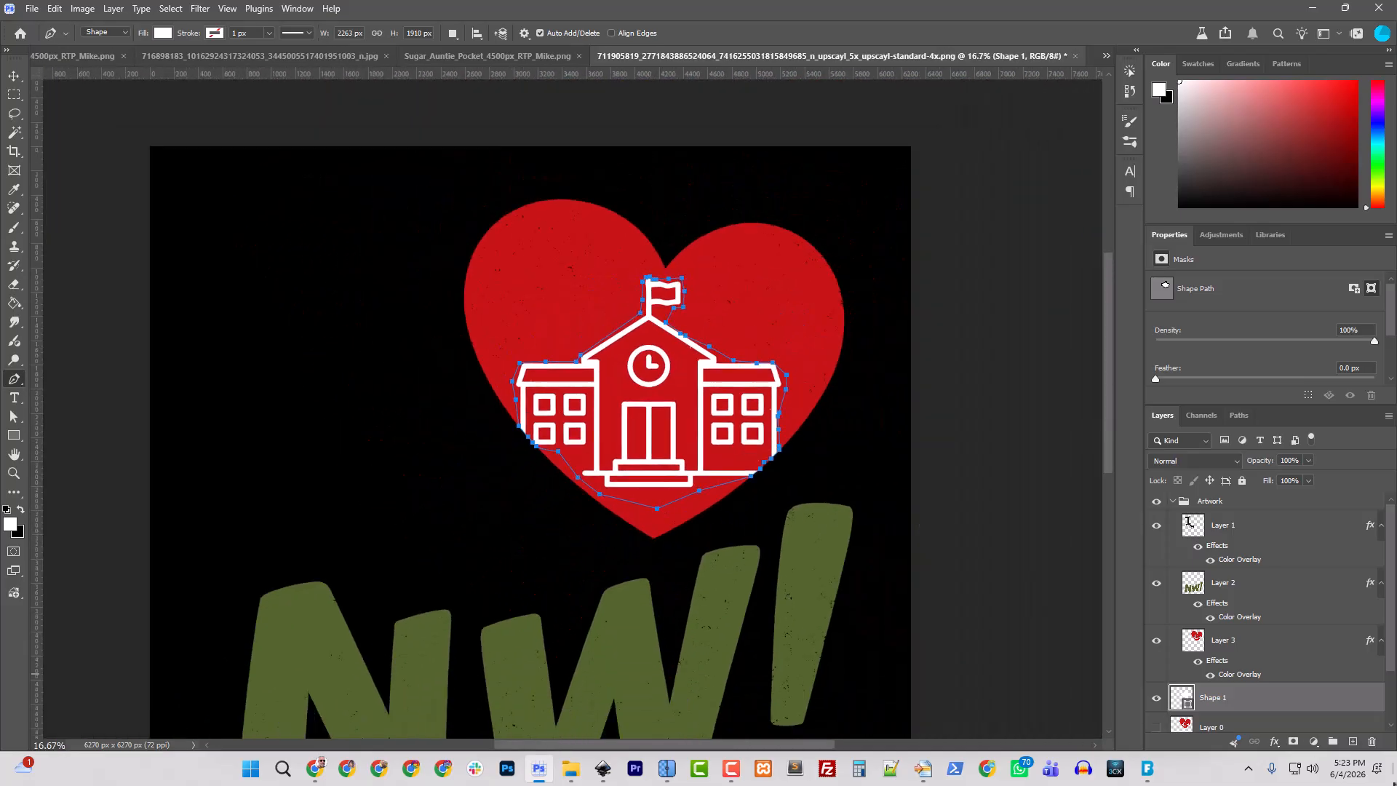
Rename the white shape's layer as White_Fill
{"action": "double_click", "coordinate": [1212, 698]}
{"action": "type", "text": "White_Fill"}
{"action": "key", "text": "Return"}
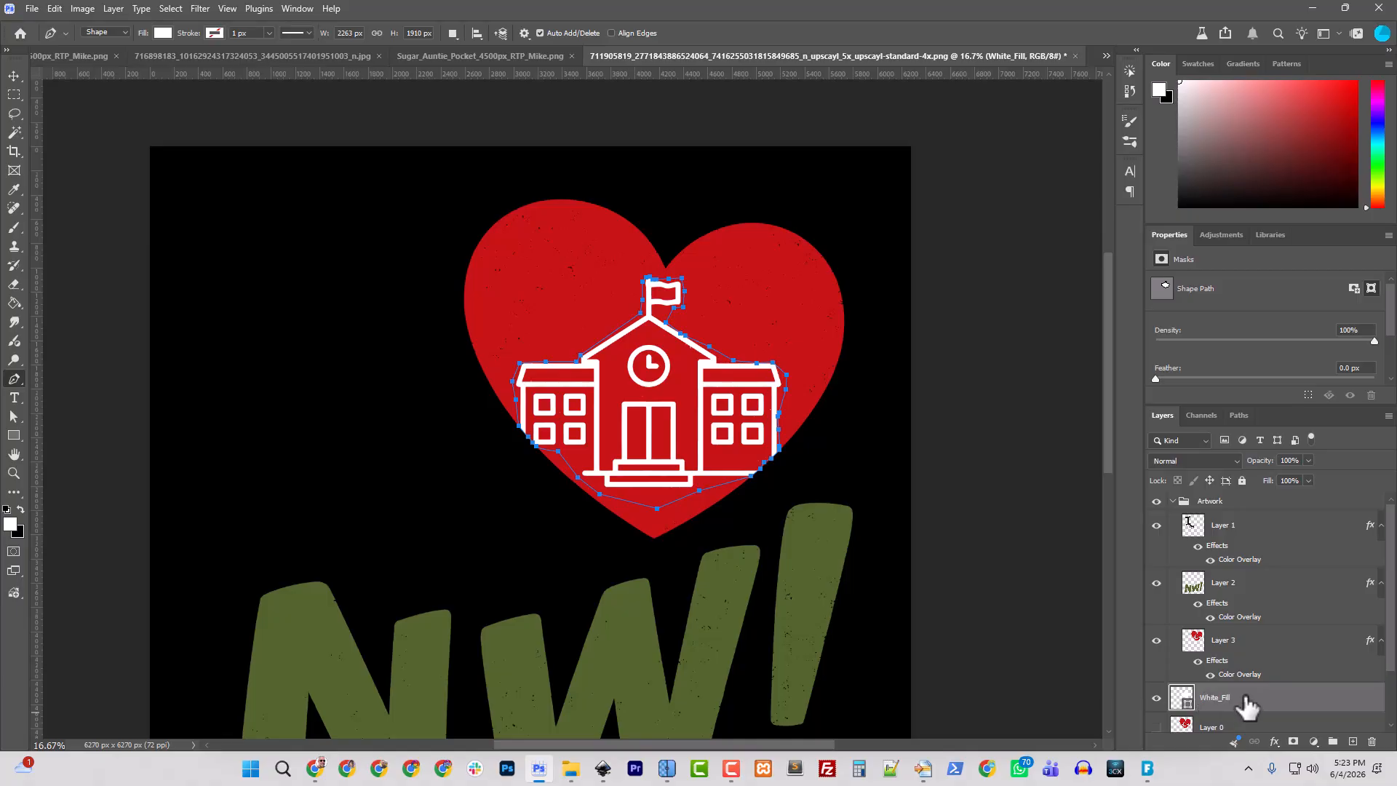
Move the White_Fill layer into the Artwork group and stack Layers 1, 2 and 3 above it
{"action": "left_click_drag", "start_coordinate": [1246, 709], "coordinate": [1214, 527]}
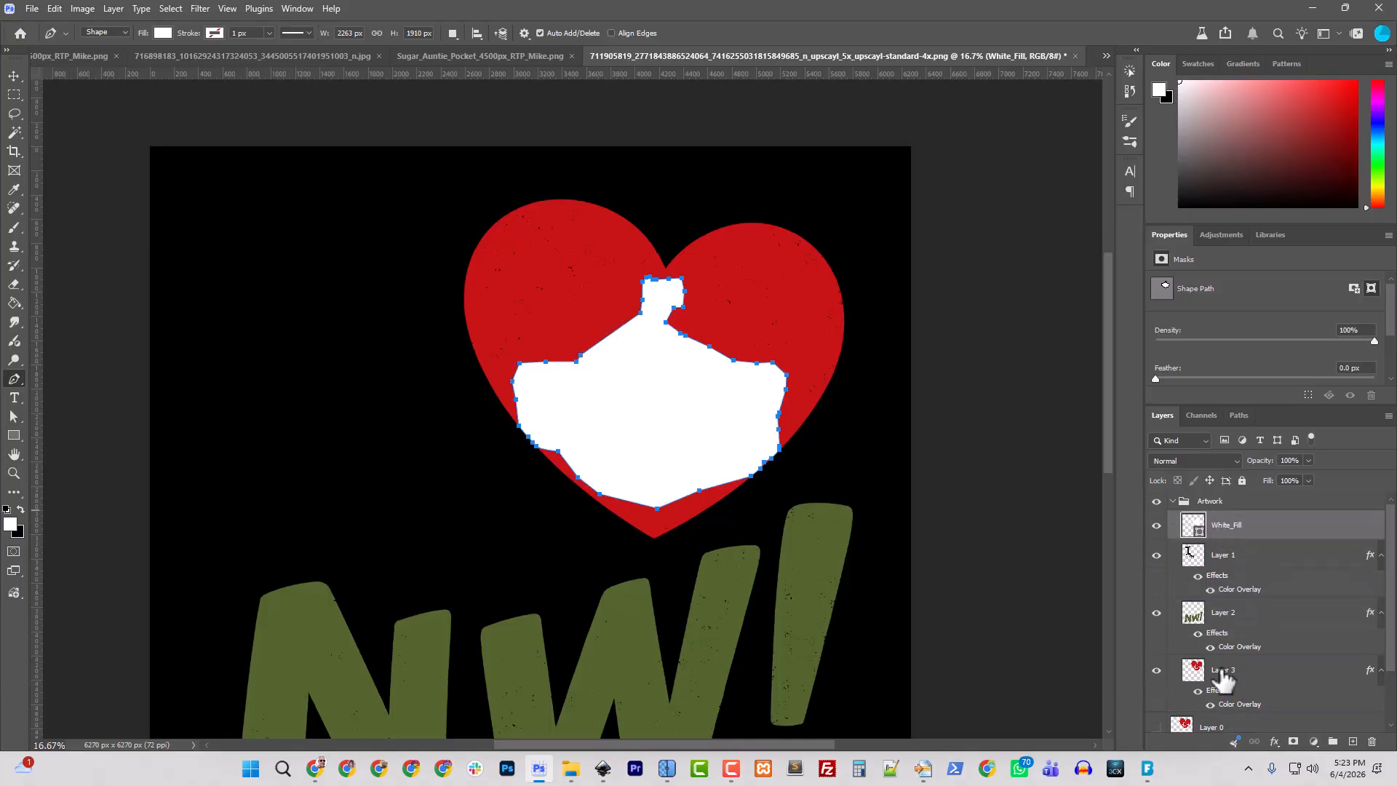
{"action": "left_click", "coordinate": [1221, 675]}
{"action": "left_click", "coordinate": [1222, 617], "text": "shift"}
{"action": "left_click", "coordinate": [1222, 561], "text": "shift"}
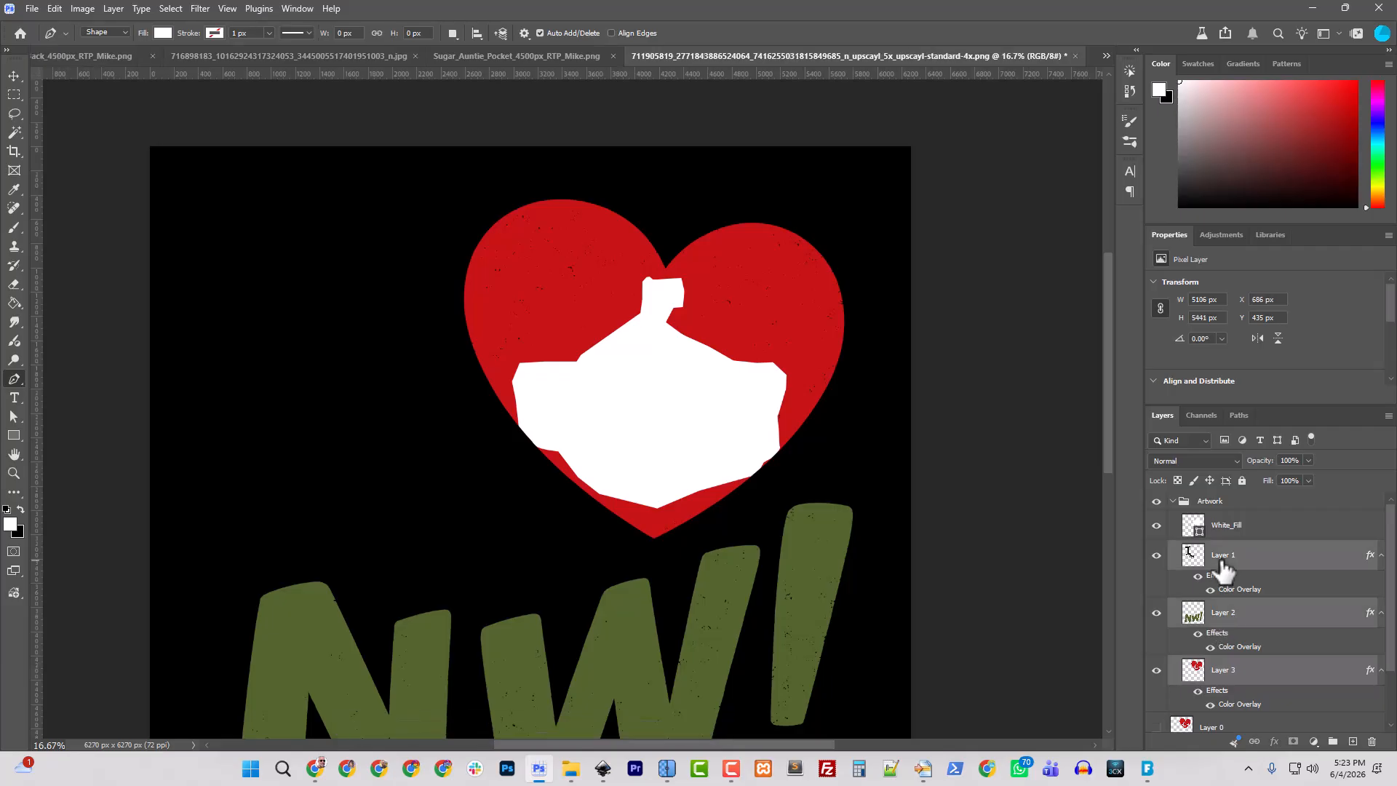
{"action": "left_click_drag", "start_coordinate": [1222, 568], "coordinate": [1221, 522]}
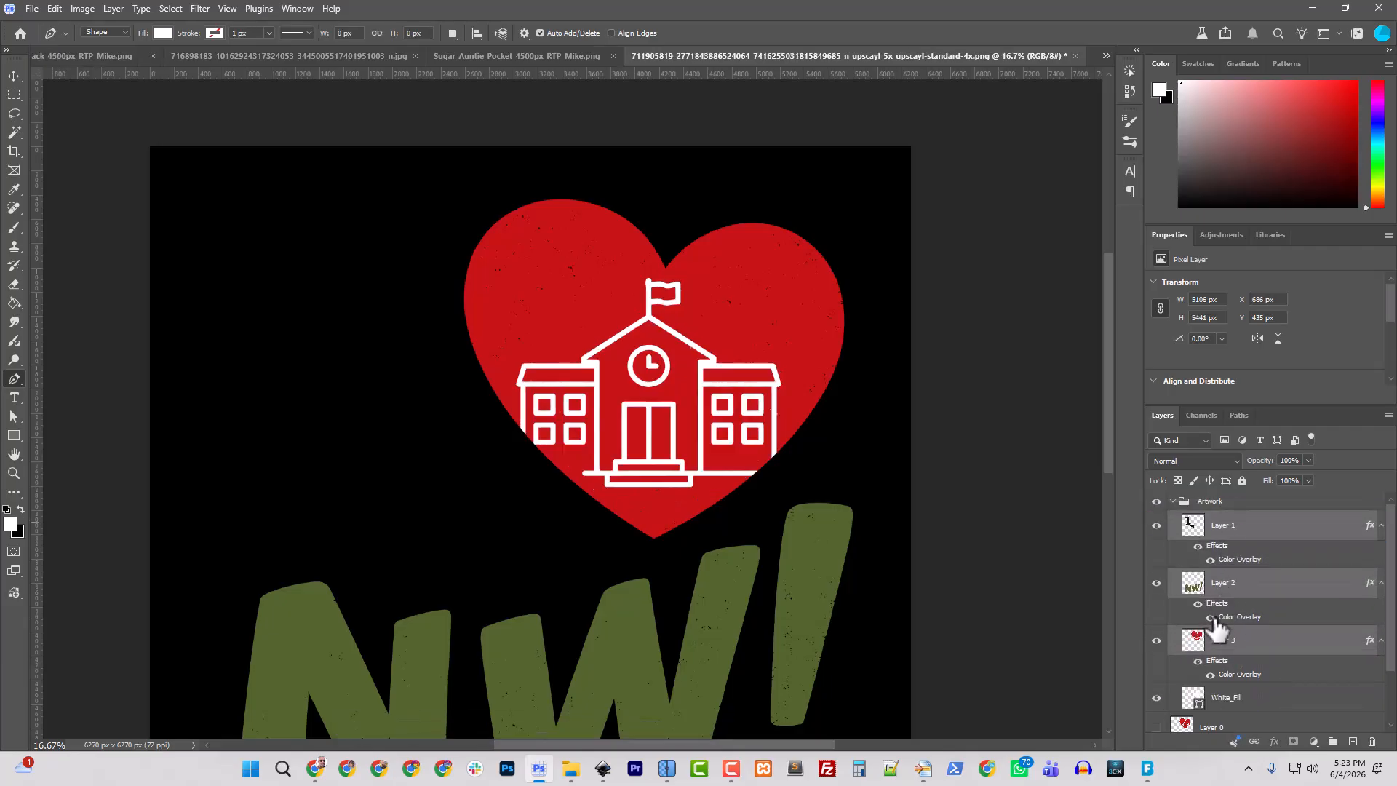
{"action": "left_click", "coordinate": [1228, 697]}
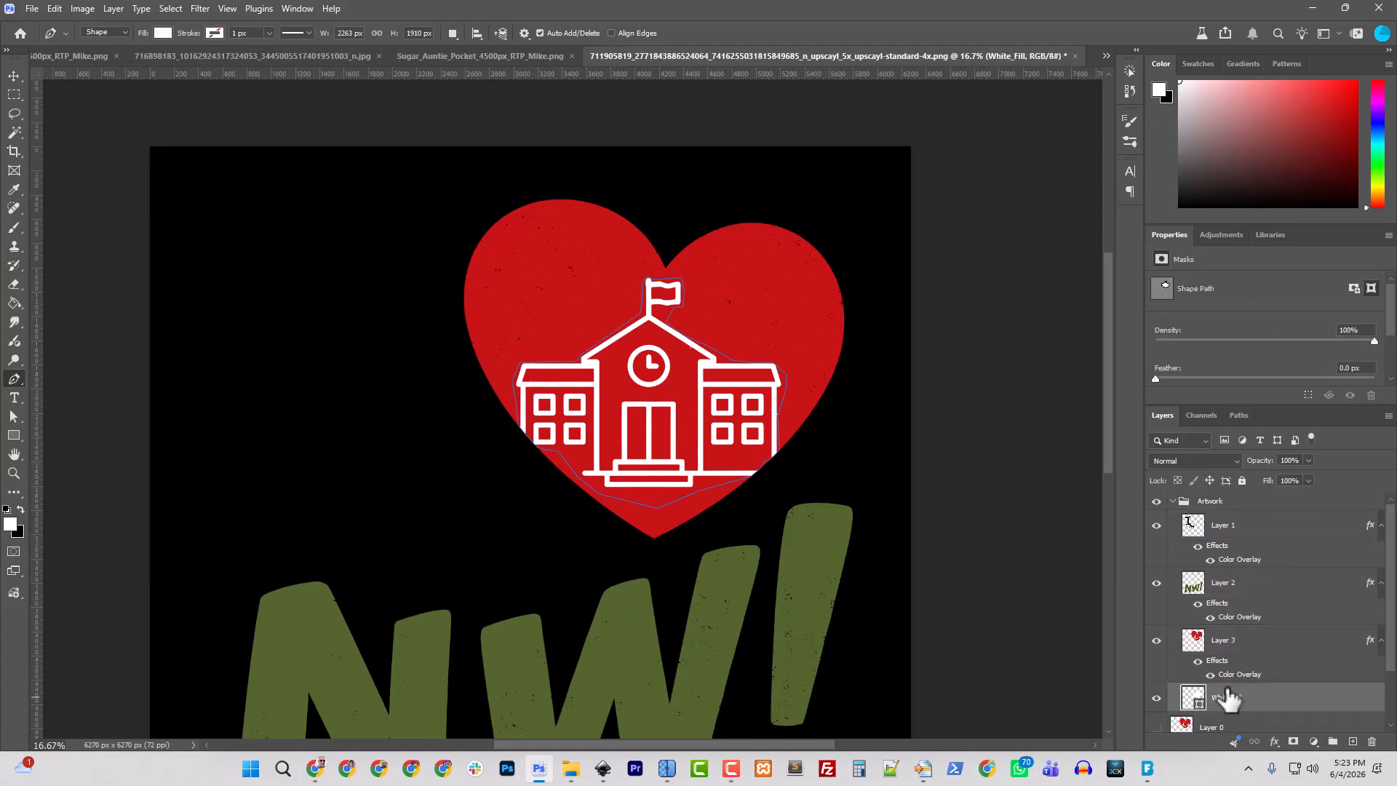
Rename Layer 3 as Heart, Layer 2 as NW and Layer 1 as I_the
{"action": "double_click", "coordinate": [1225, 645]}
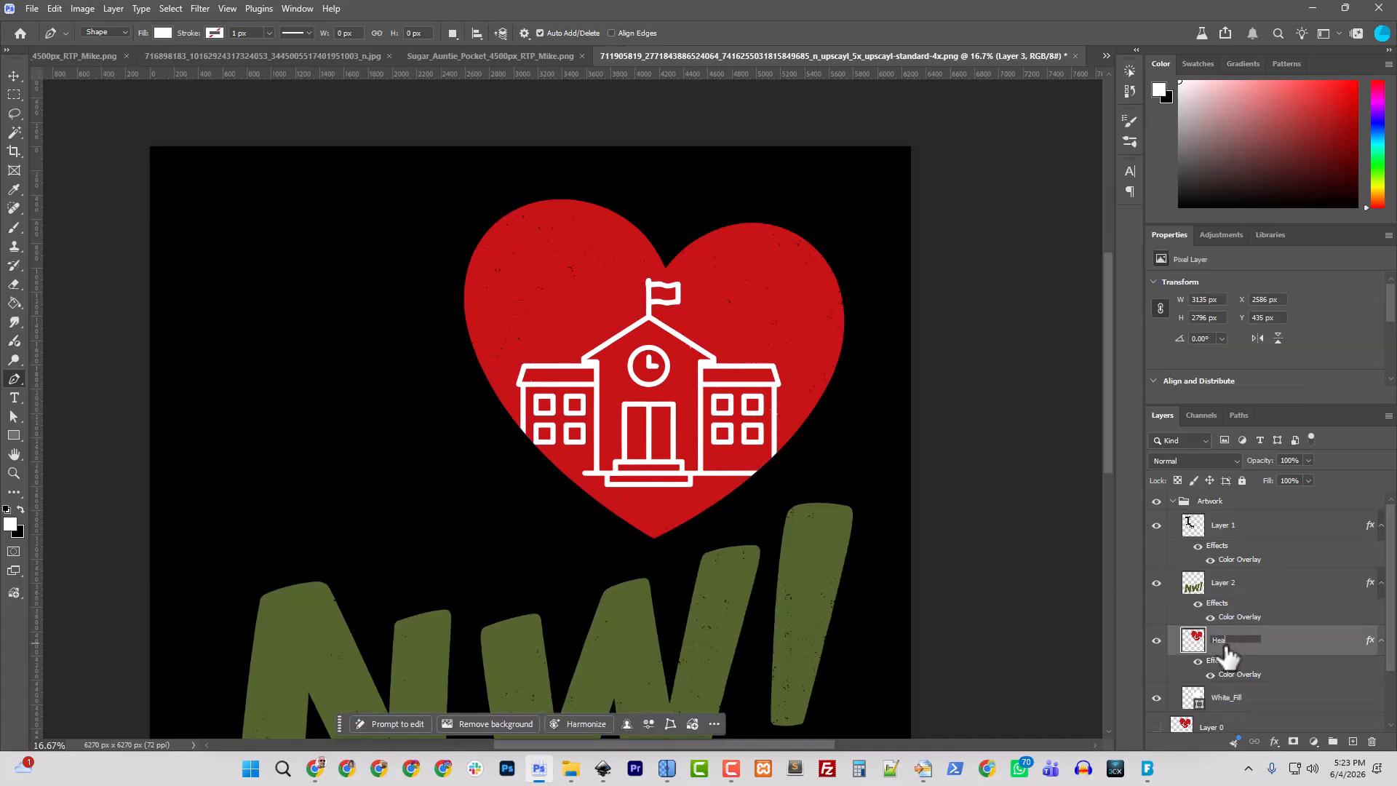
{"action": "double_click", "coordinate": [1224, 583]}
{"action": "type", "text": "NW"}
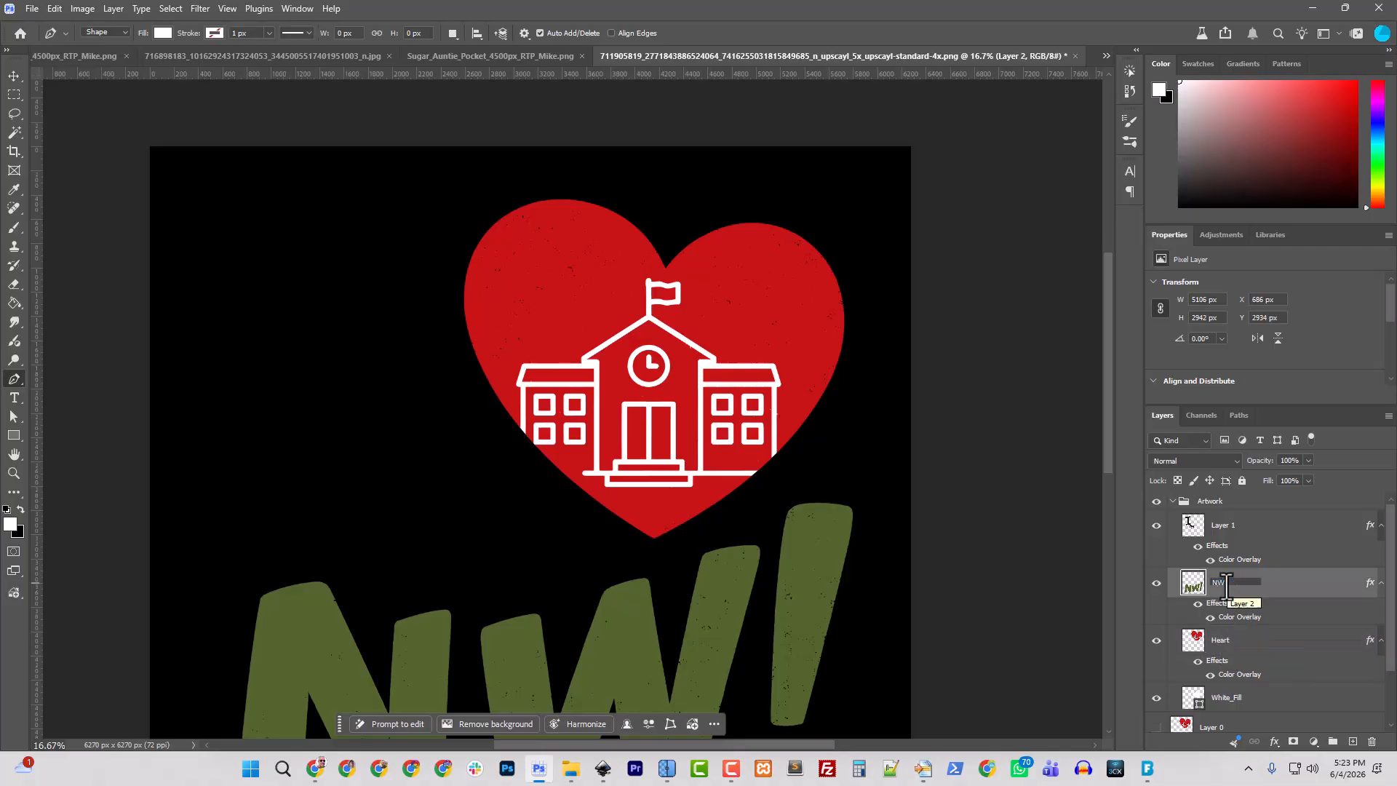
{"action": "key", "text": "Return"}
{"action": "double_click", "coordinate": [1223, 528]}
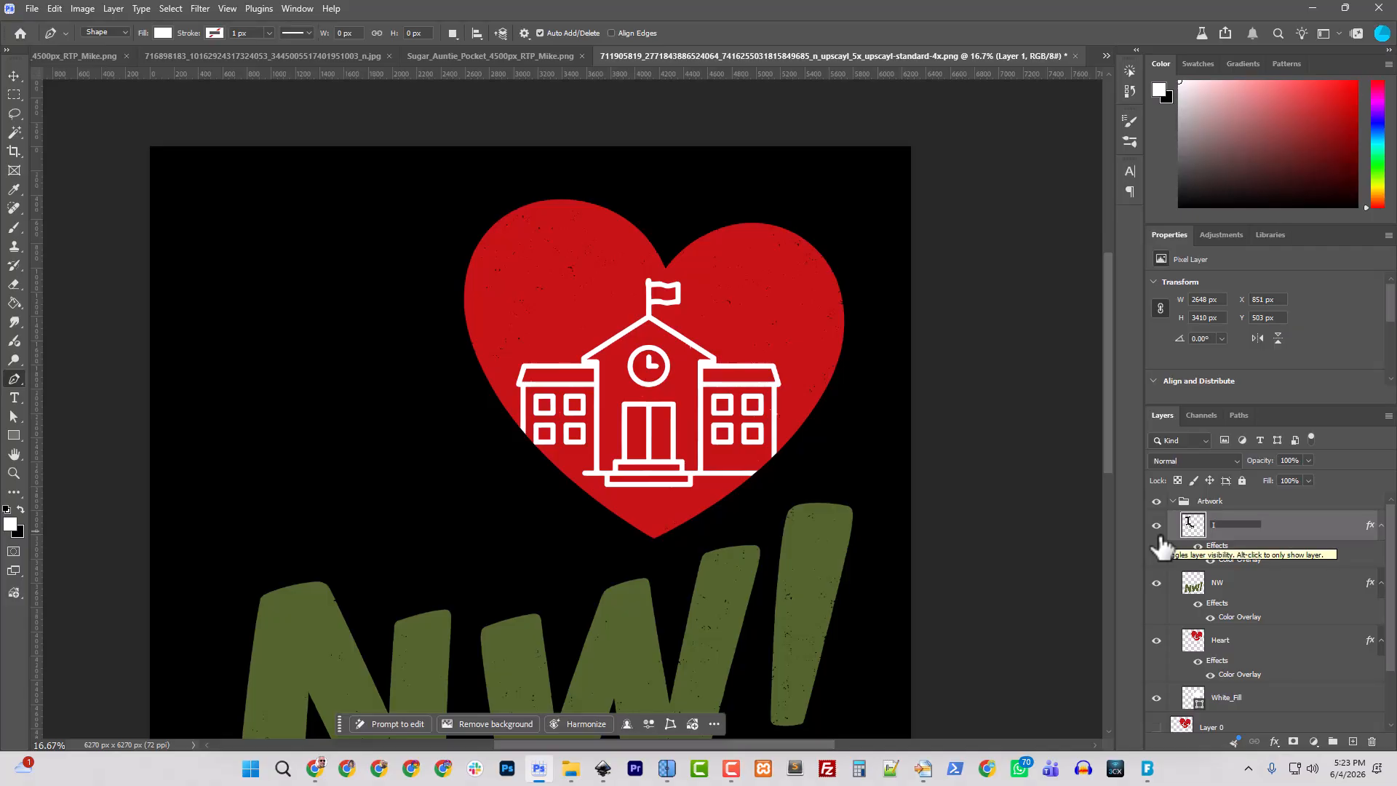
{"action": "key", "text": "Return"}
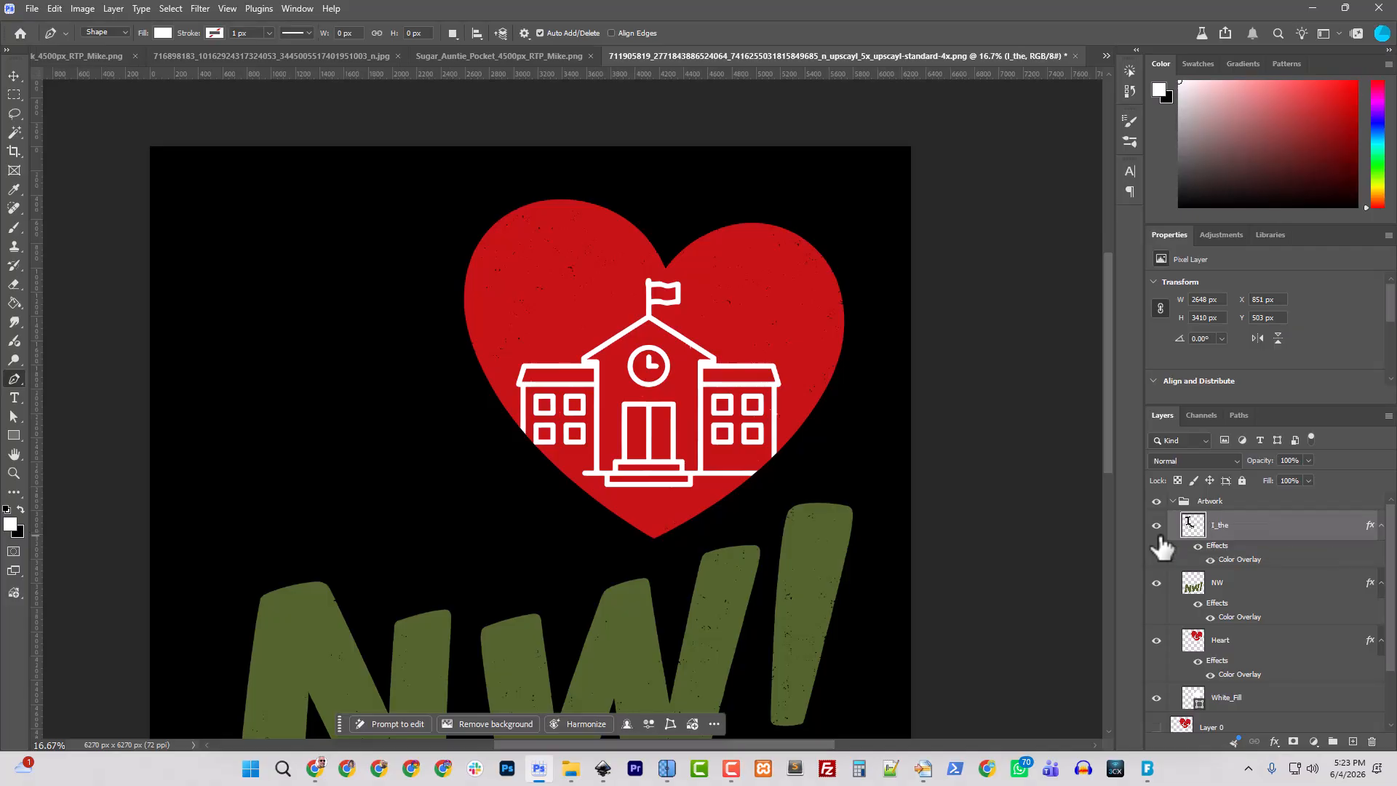
Hide the black Color Fill 1 background layer and view the whole artwork on transparency
{"action": "scroll", "coordinate": [1209, 670], "scroll_direction": "down", "scroll_amount": 2}
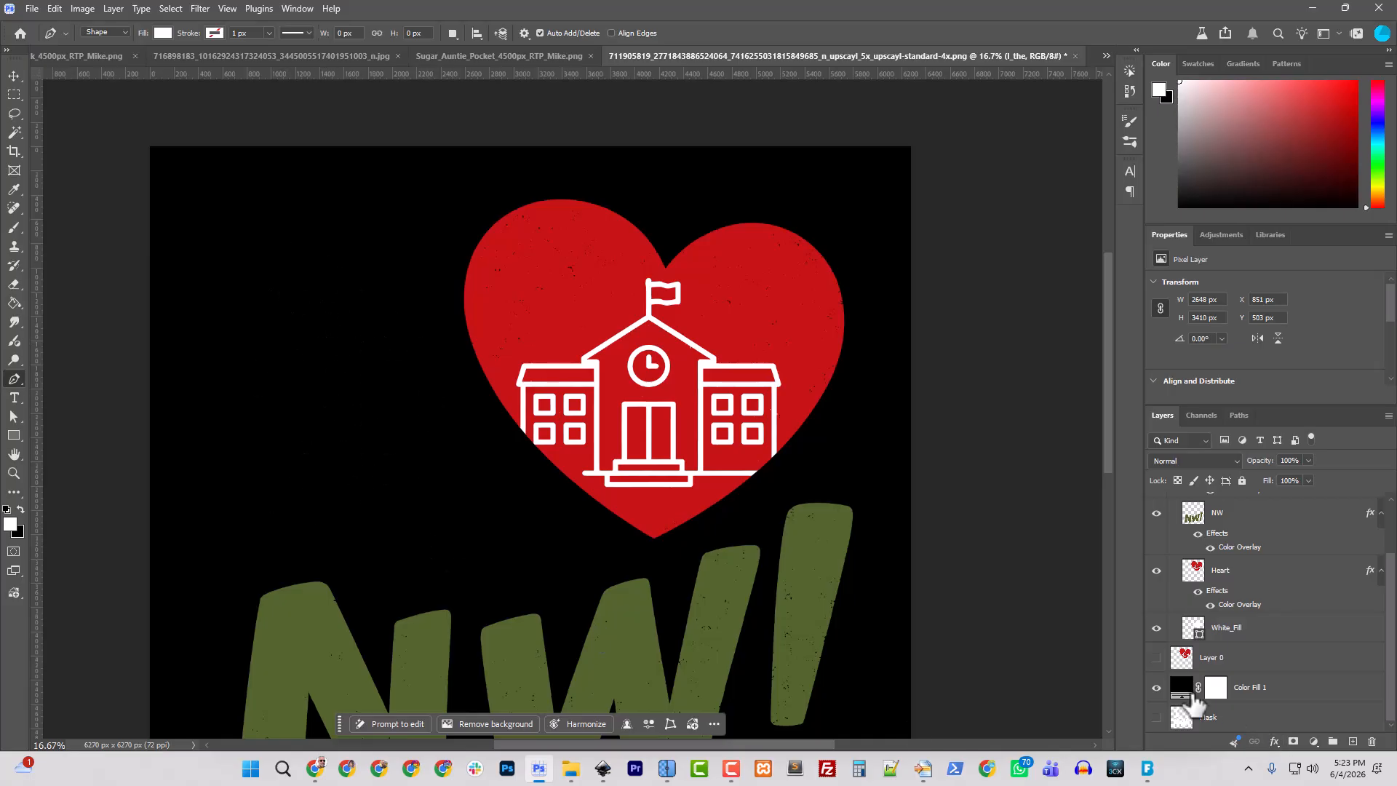
{"action": "left_click", "coordinate": [1156, 686]}
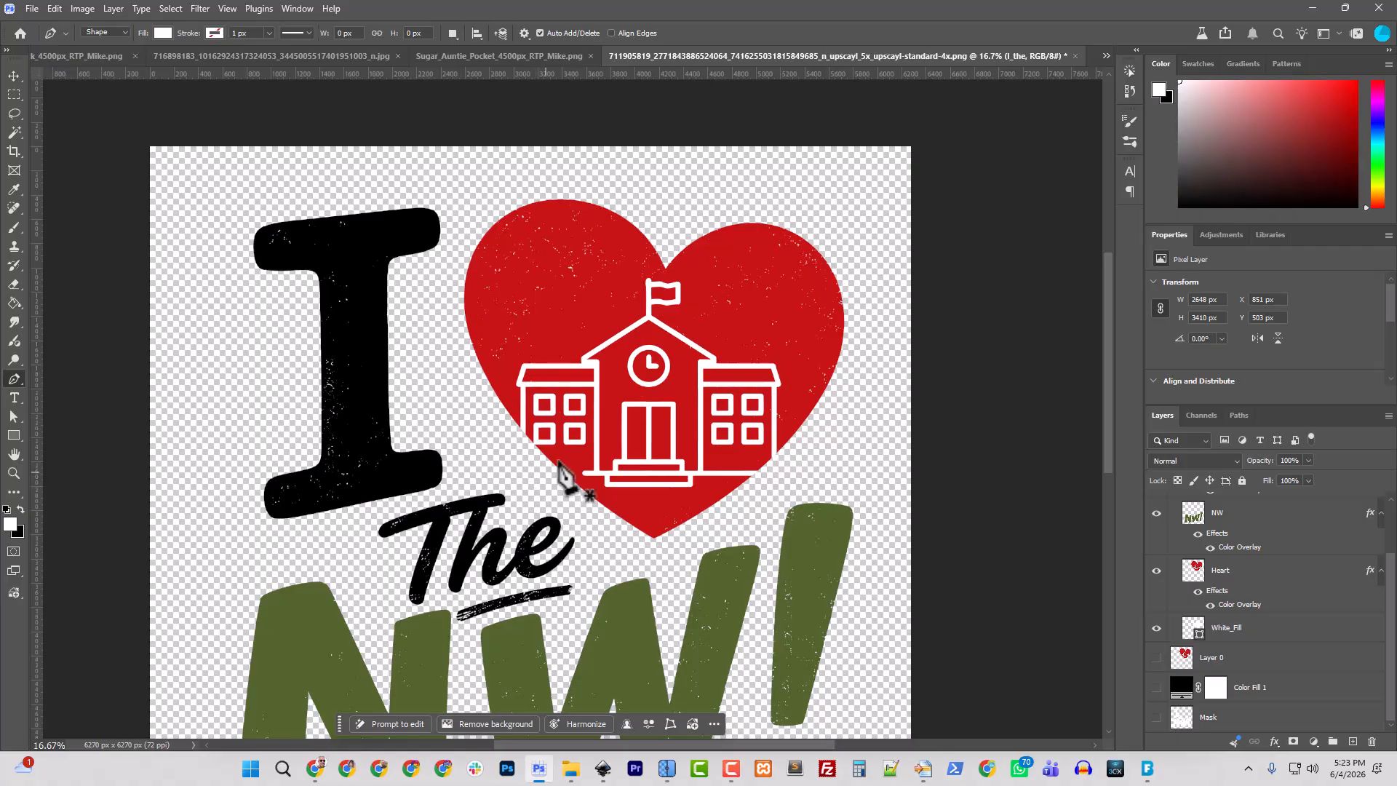
{"action": "scroll", "coordinate": [553, 480], "scroll_direction": "down", "scroll_amount": 3}
{"action": "scroll", "coordinate": [568, 480], "scroll_direction": "down", "scroll_amount": 1}
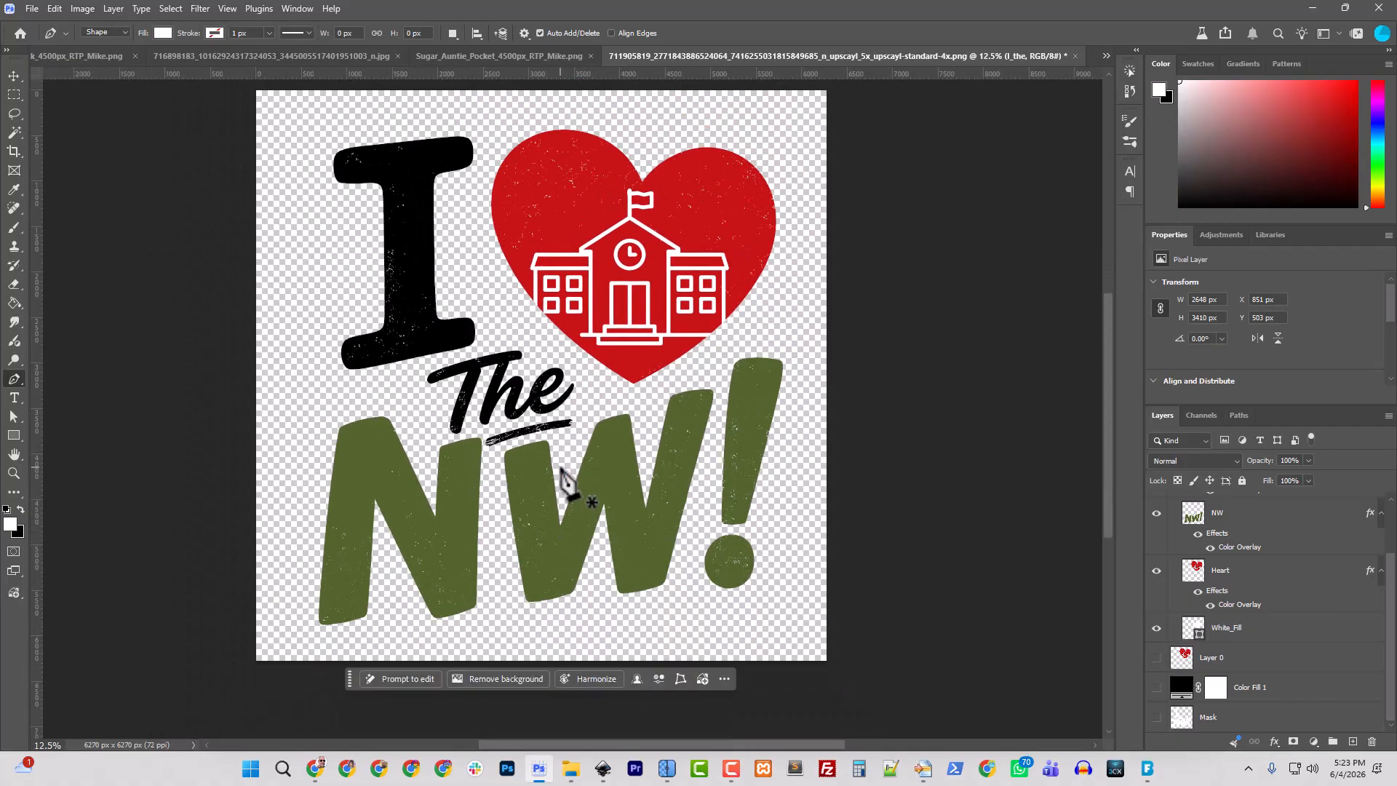
Try trimming the transparent margins around the artwork, and undo the trim
{"action": "left_click", "coordinate": [81, 8]}
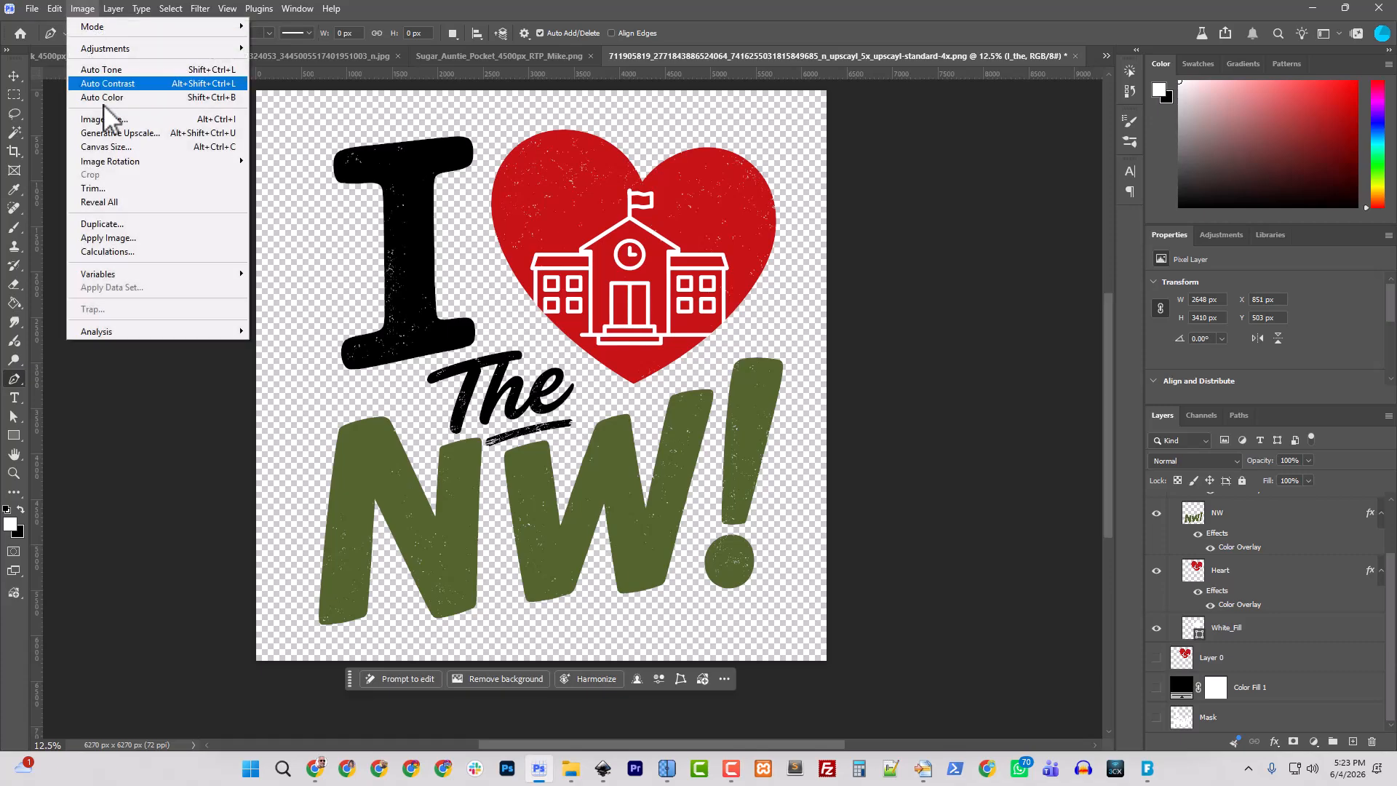
{"action": "left_click", "coordinate": [95, 184]}
{"action": "left_click", "coordinate": [691, 295]}
{"action": "key", "text": "p"}
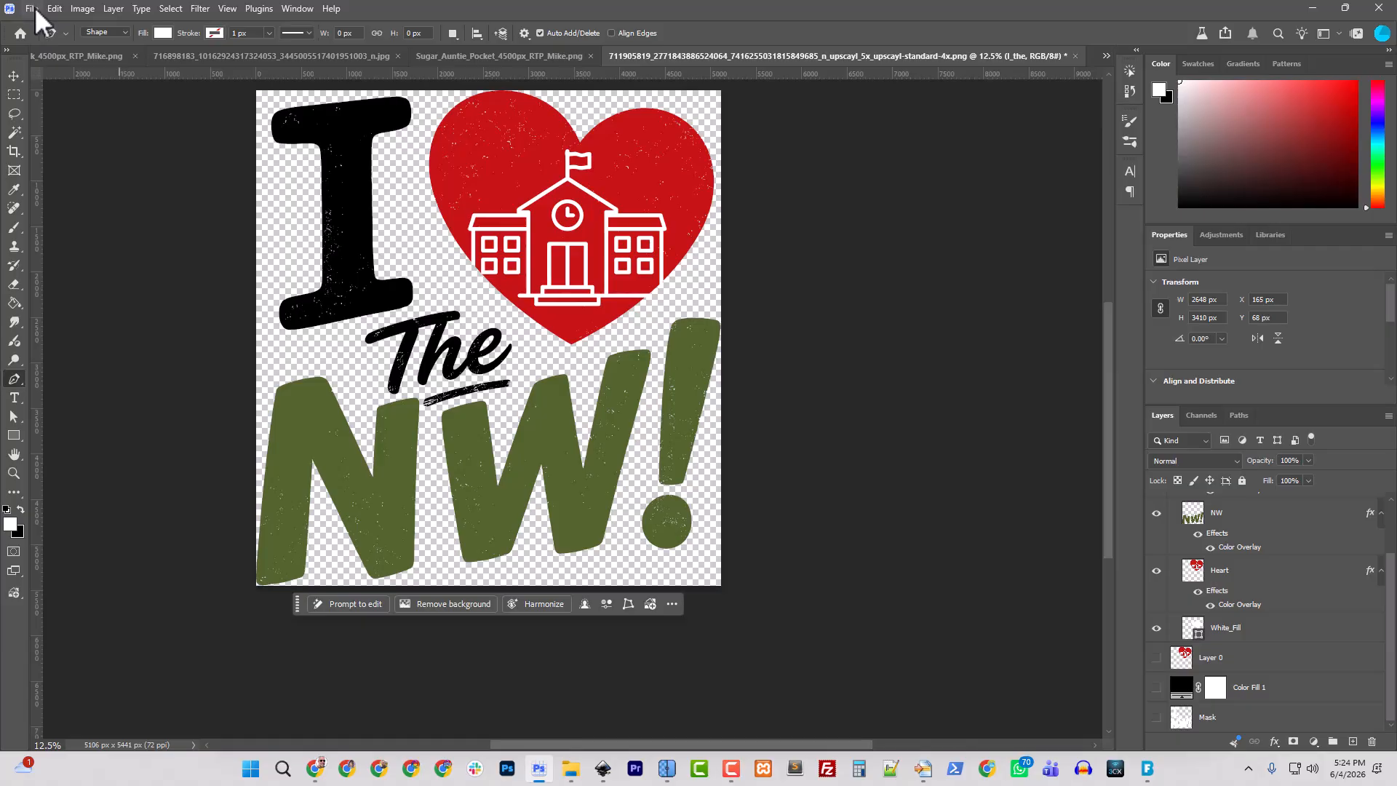
{"action": "key", "text": "ctrl+z"}
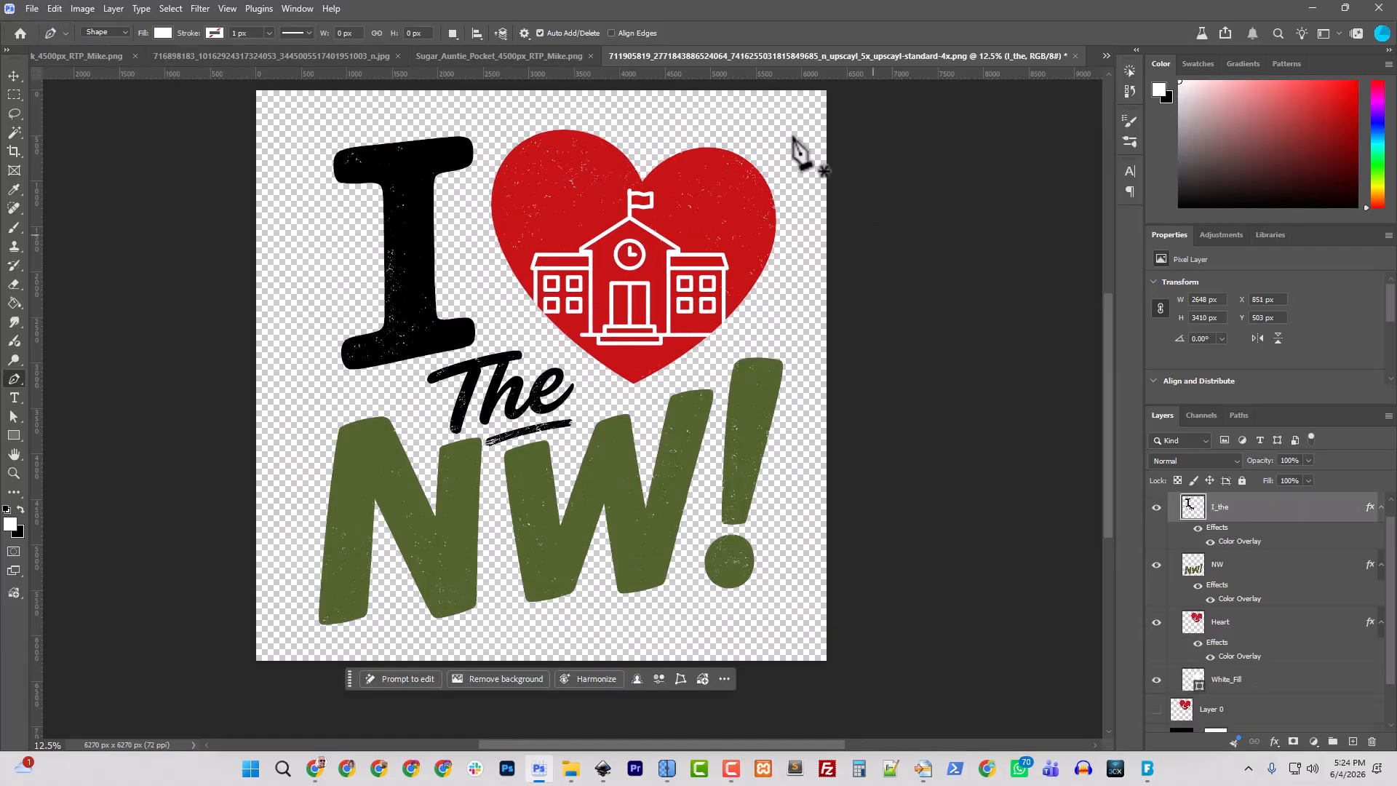
Save the layered document as I_Heart_the_NW.psd in the Downloads folder
{"action": "left_click", "coordinate": [32, 9]}
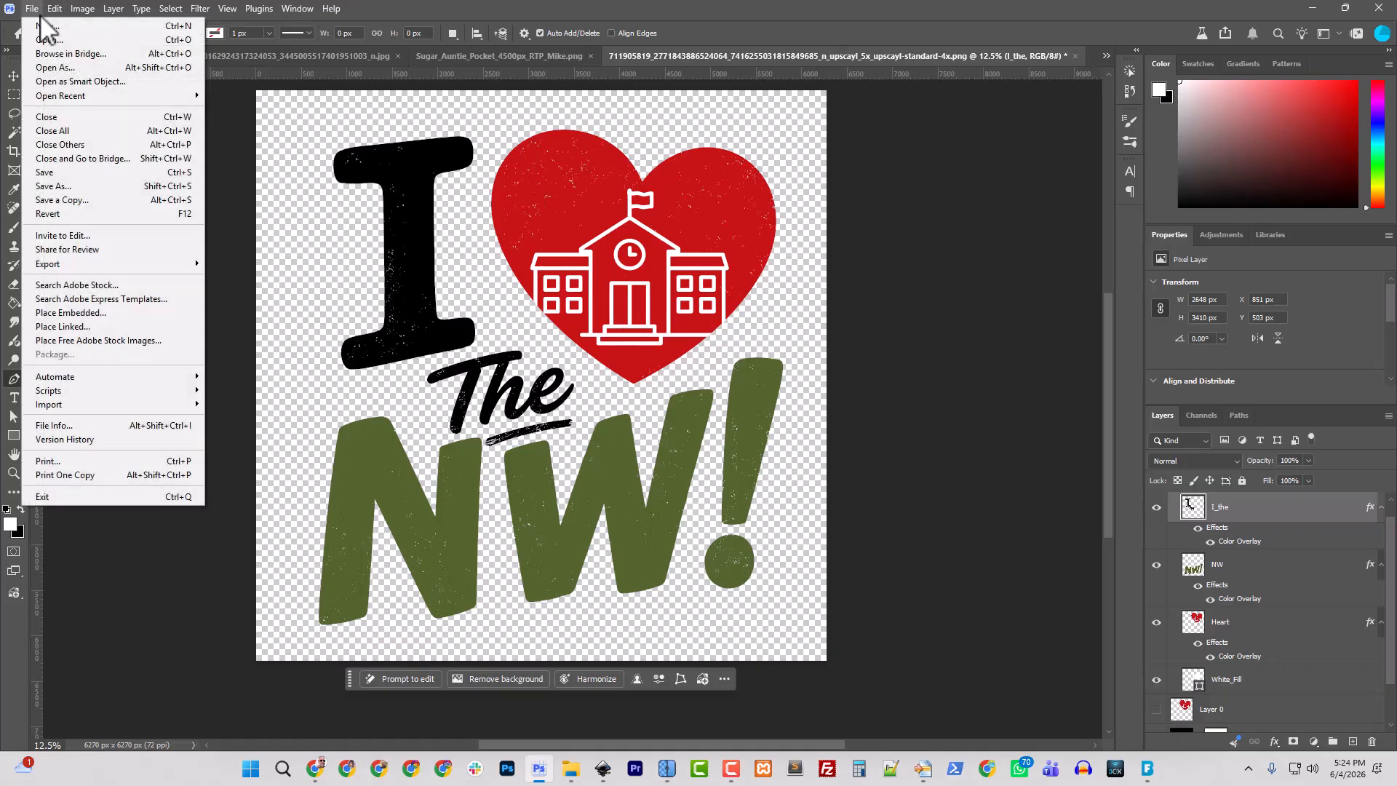
{"action": "left_click", "coordinate": [97, 211]}
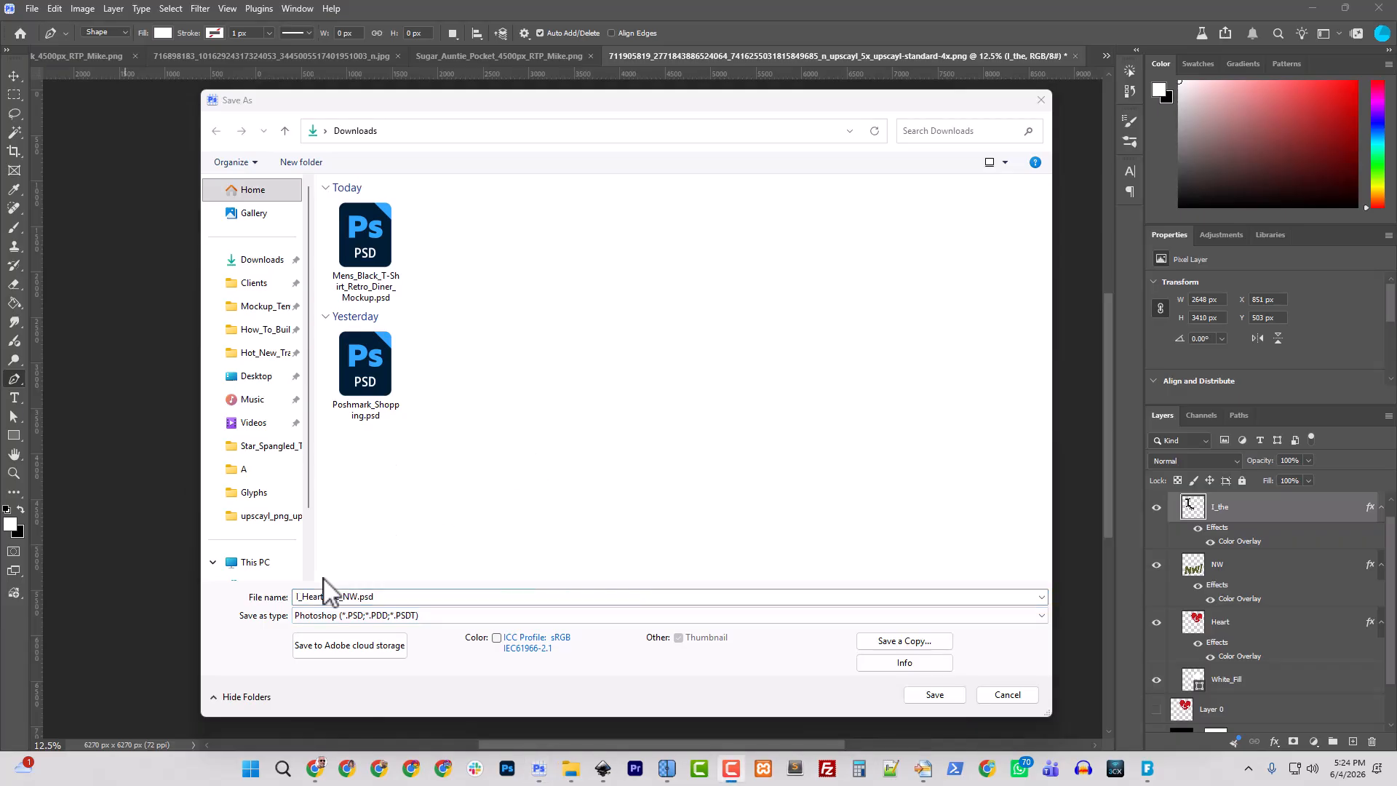
{"action": "left_click", "coordinate": [935, 694]}
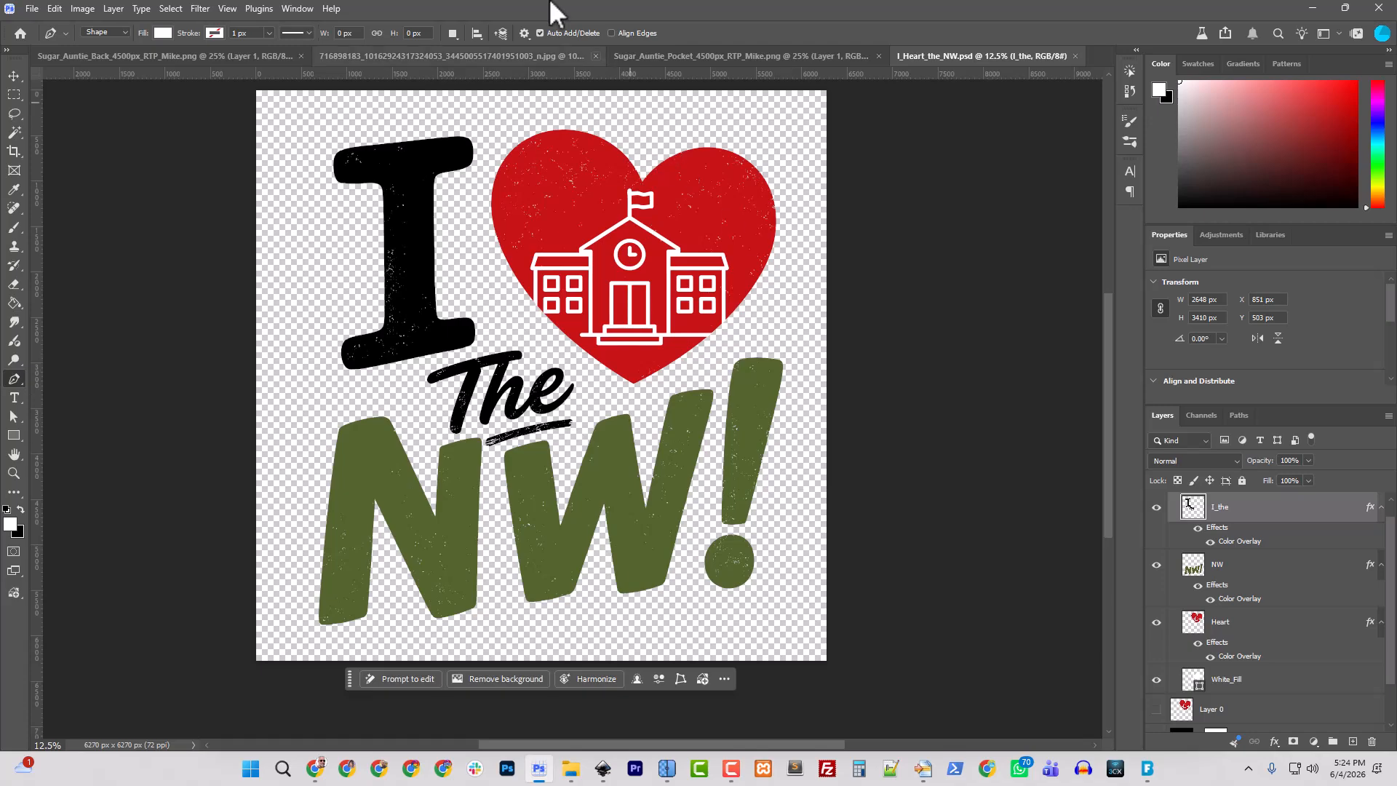
Trim the canvas on all four sides based on transparent pixels
{"action": "left_click", "coordinate": [82, 8]}
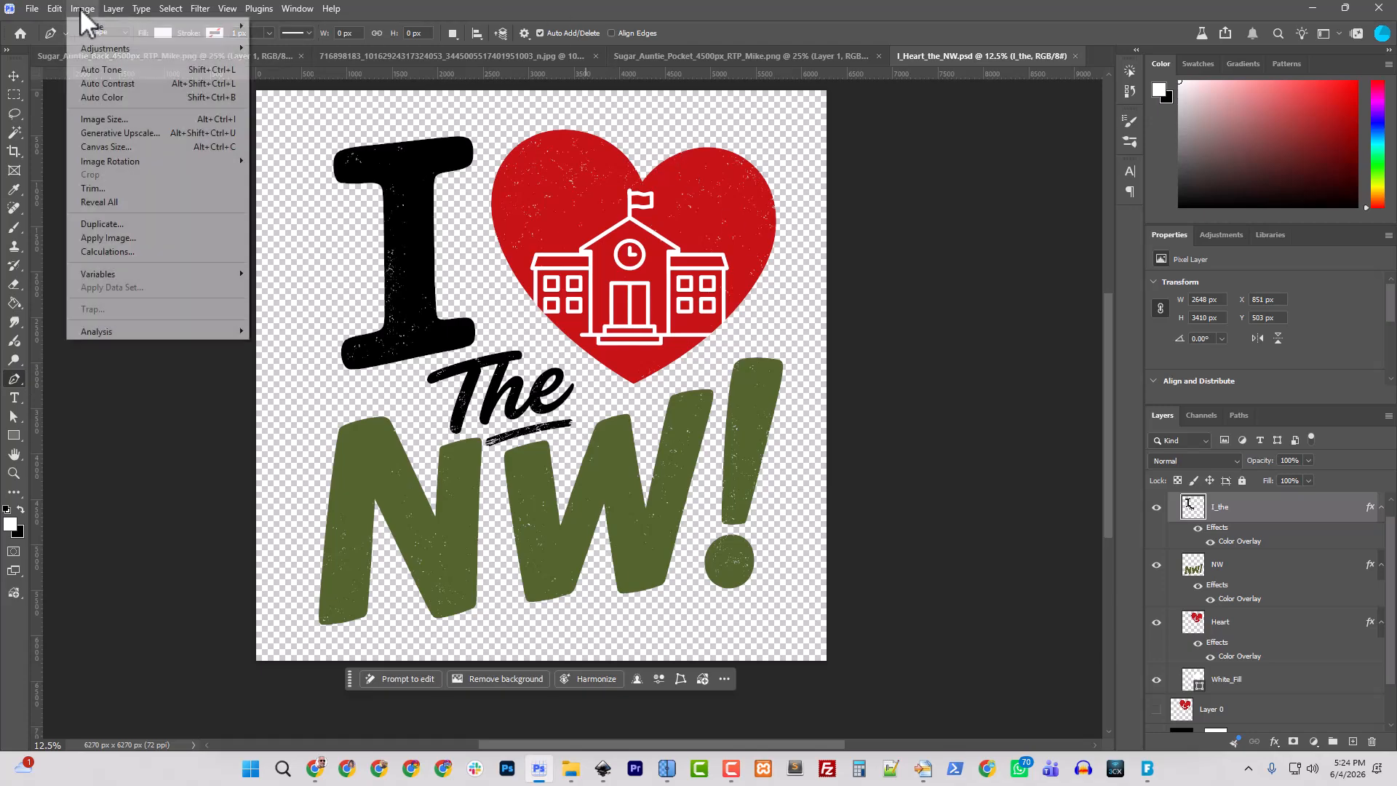
{"action": "left_click", "coordinate": [137, 188]}
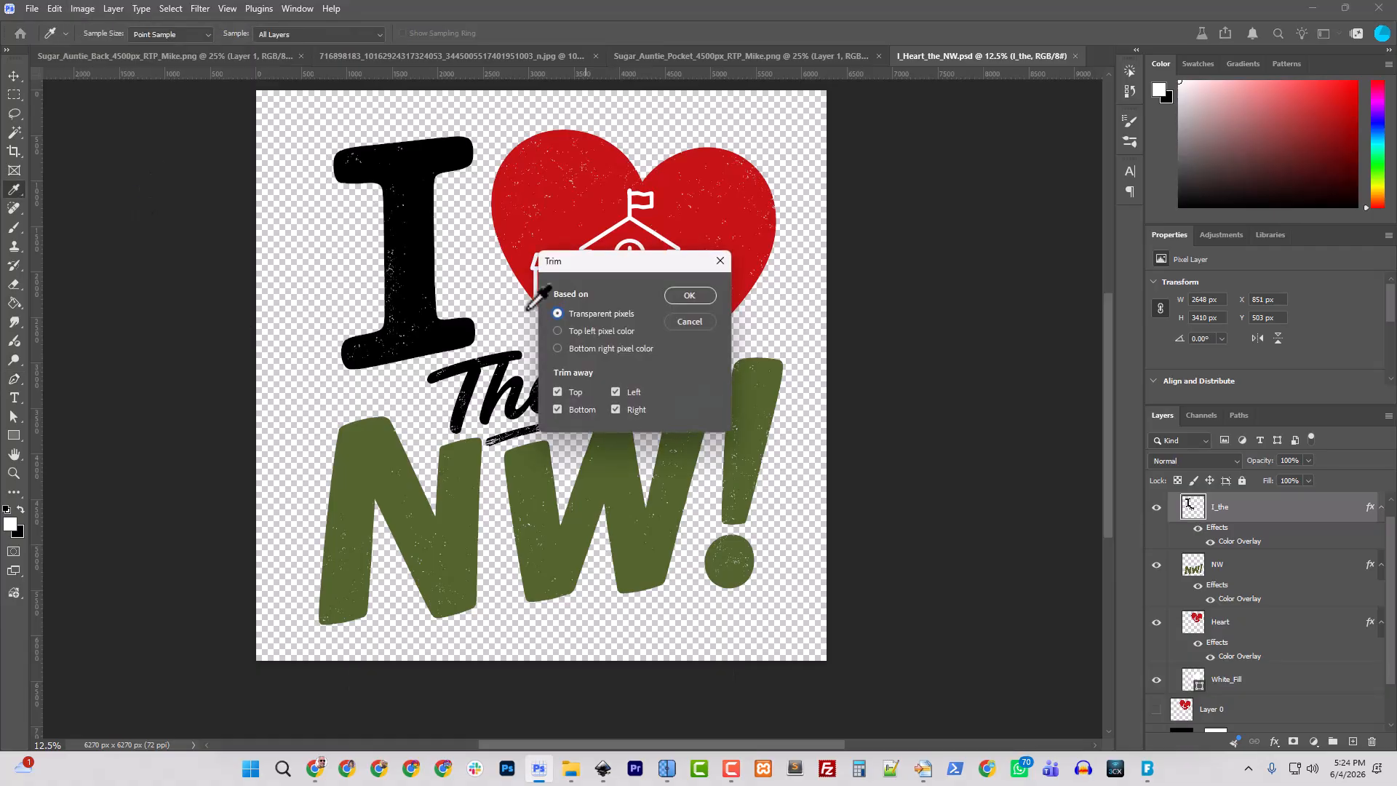
{"action": "left_click", "coordinate": [677, 298]}
Set the image resolution to 300 pixels/inch with resampling off
{"action": "left_click", "coordinate": [82, 8]}
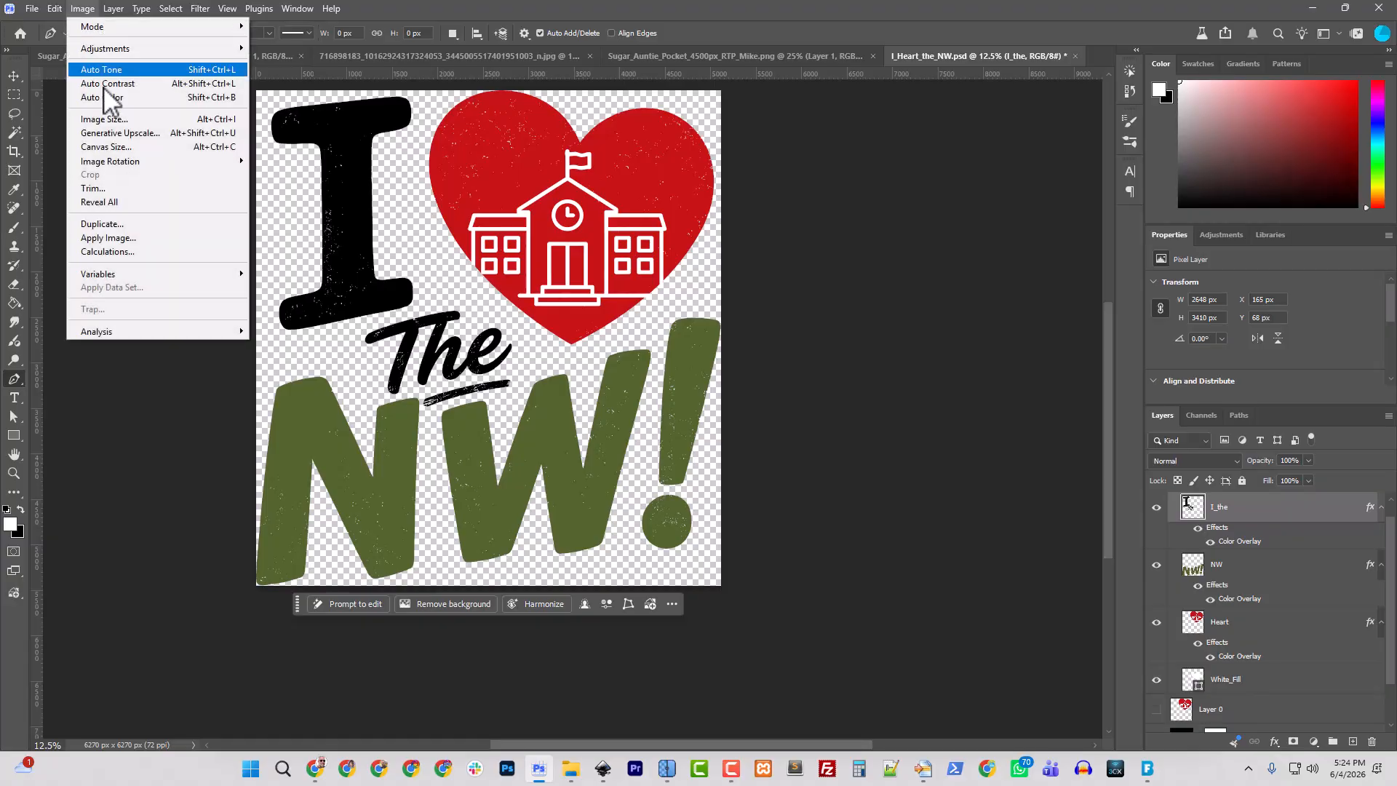
{"action": "left_click", "coordinate": [104, 118]}
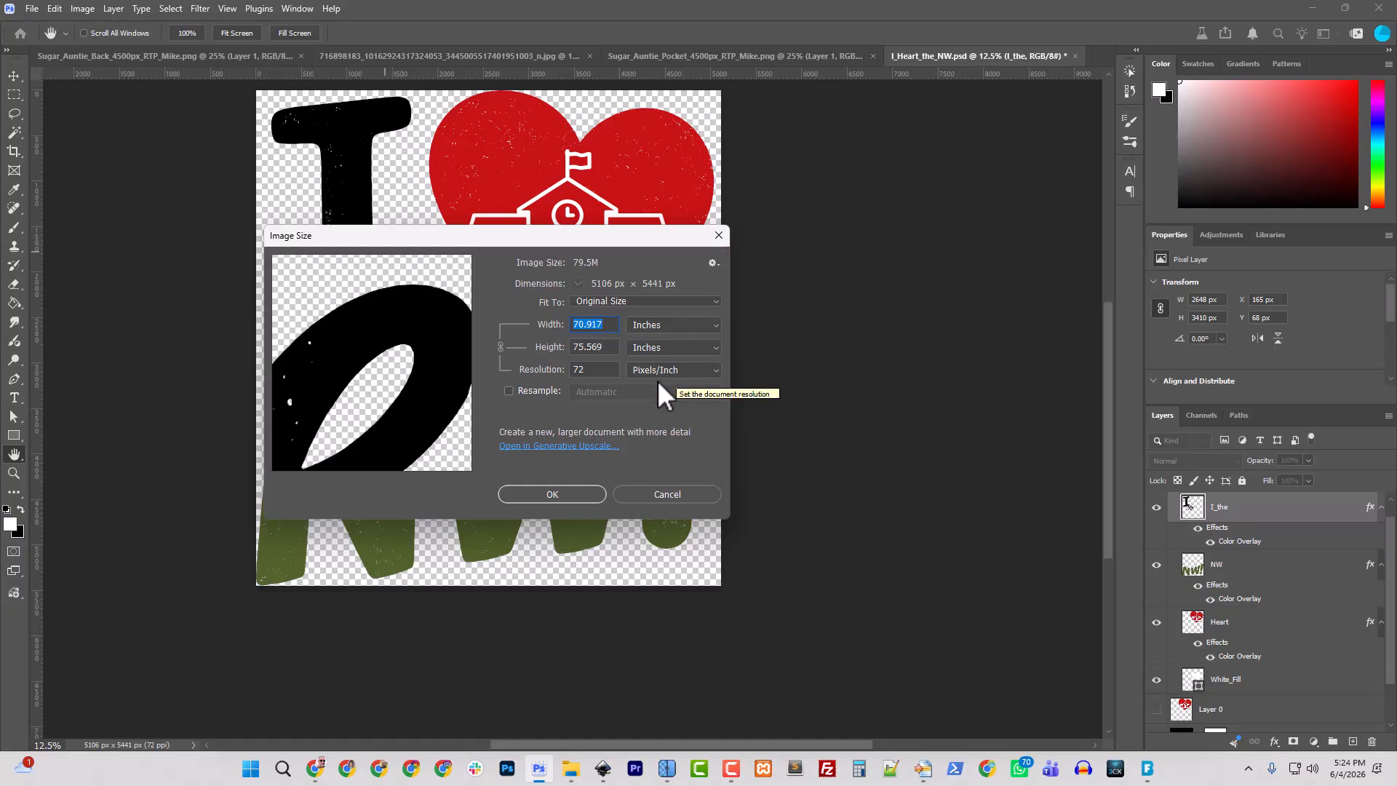
{"action": "left_click", "coordinate": [594, 369]}
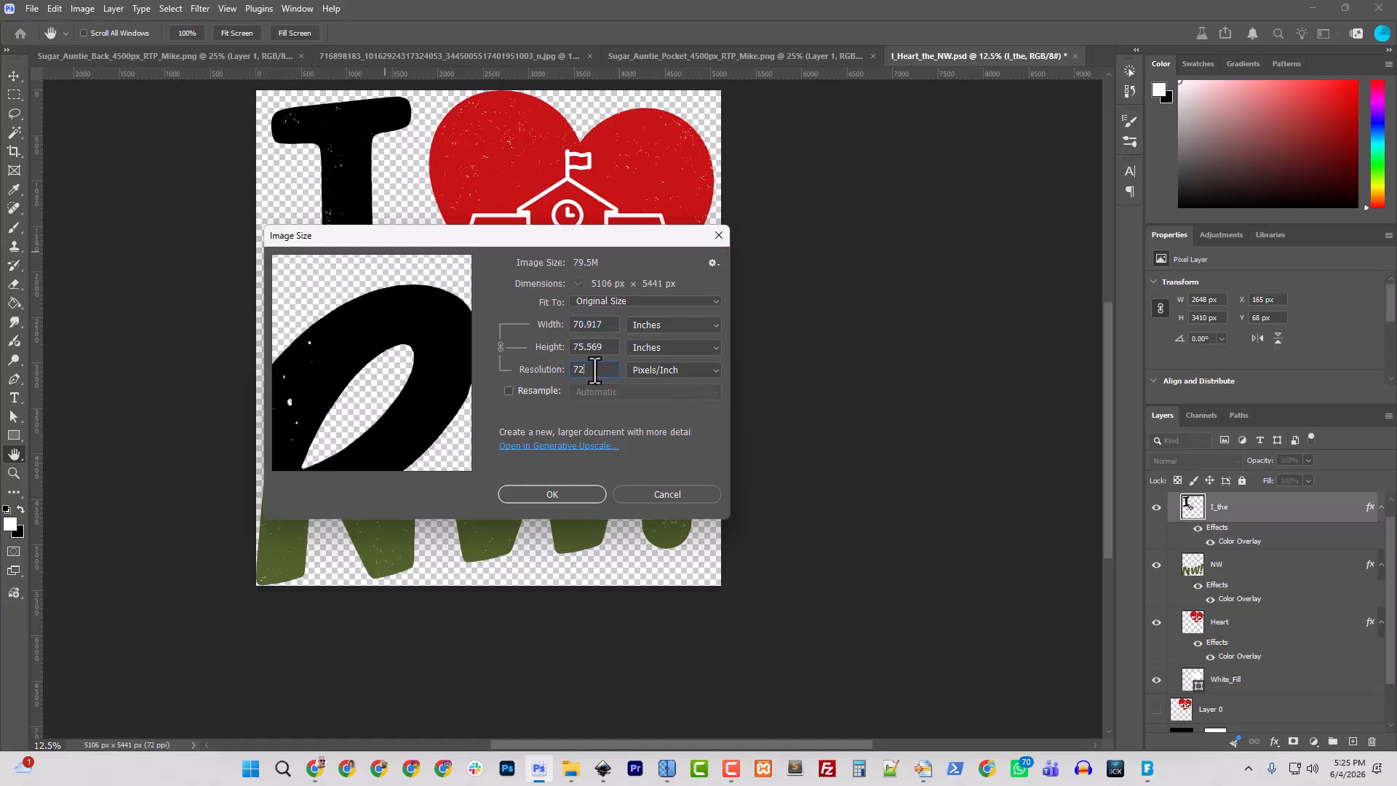
{"action": "left_click", "coordinate": [544, 371]}
{"action": "type", "text": "300"}
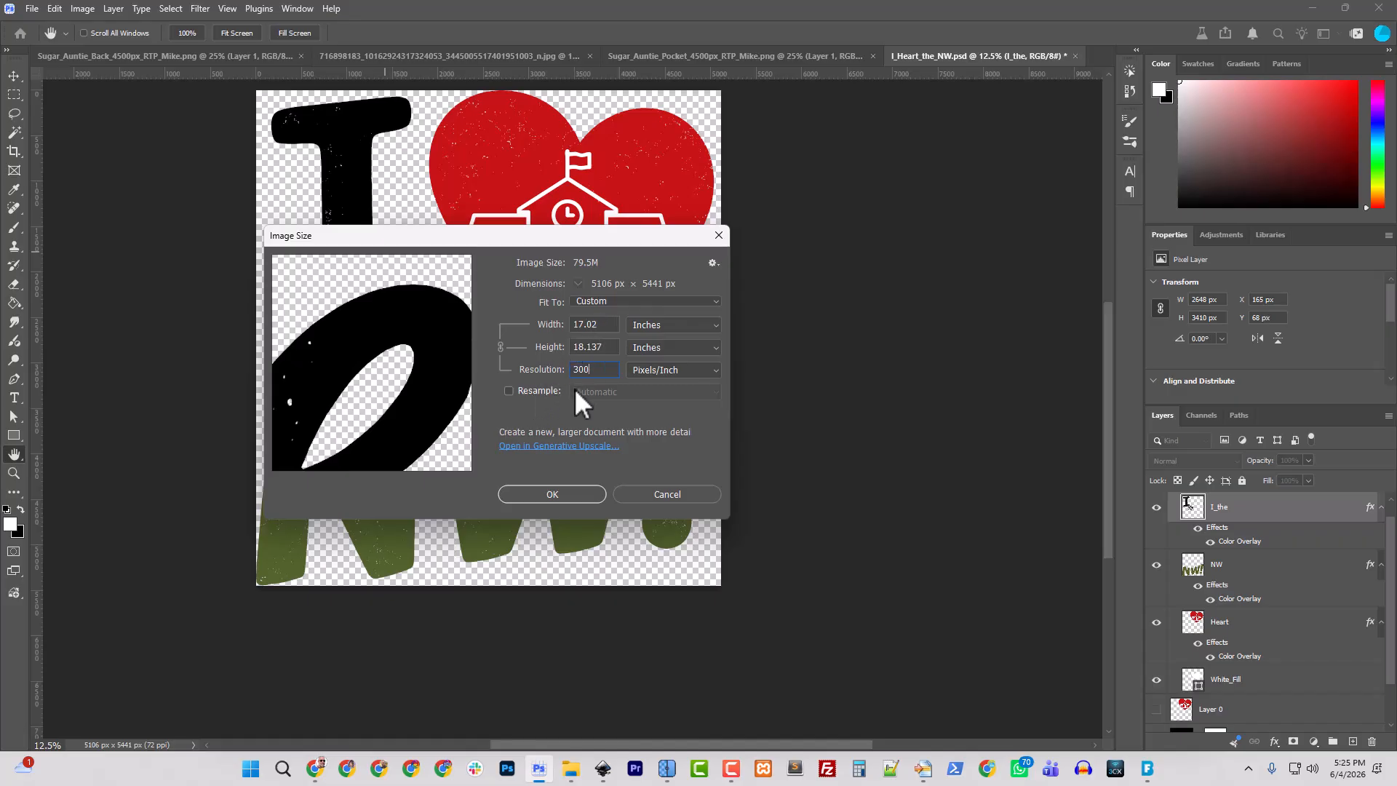
Enable automatic resampling and resize the image to 15 inches wide
{"action": "left_click", "coordinate": [508, 391]}
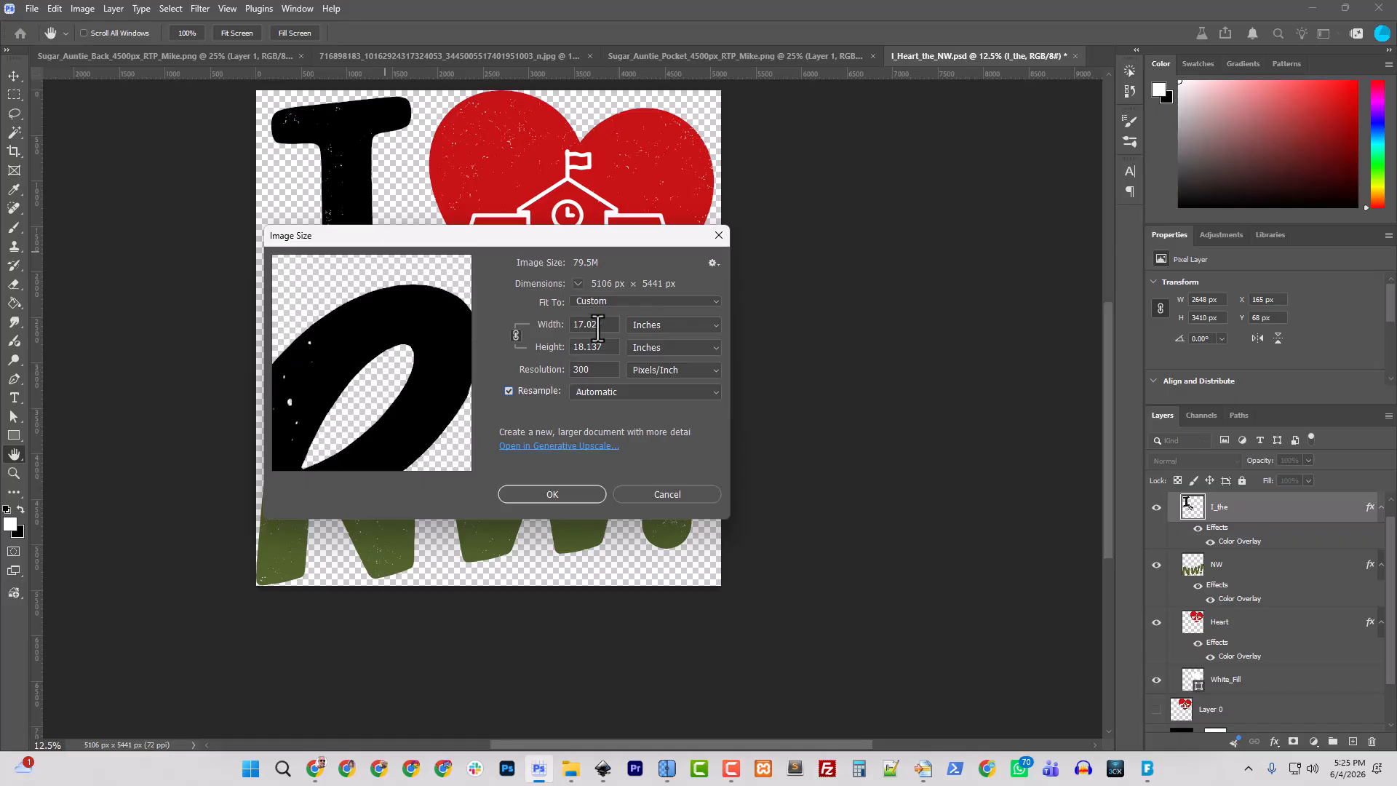
{"action": "left_click_drag", "start_coordinate": [605, 324], "coordinate": [561, 329]}
{"action": "type", "text": "15"}
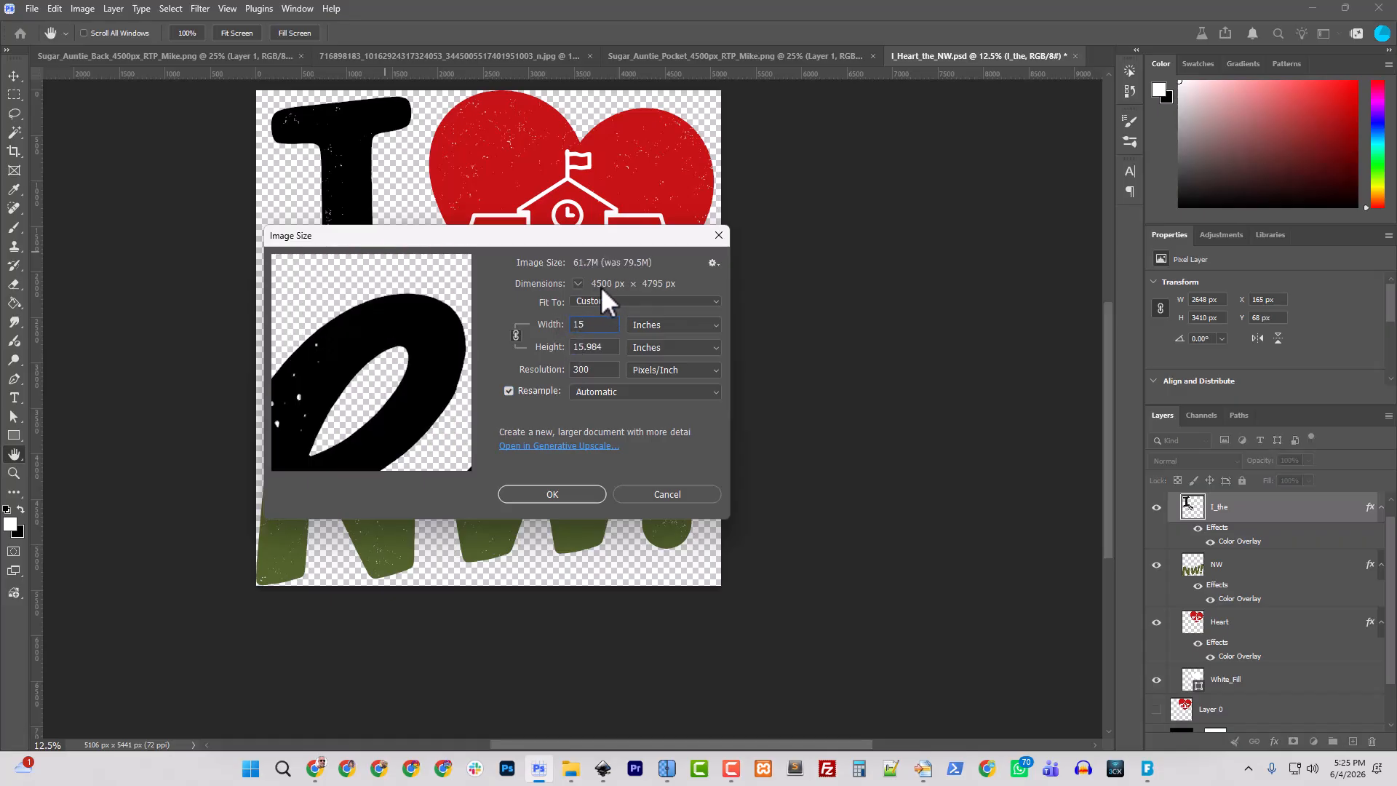
{"action": "left_click", "coordinate": [552, 494]}
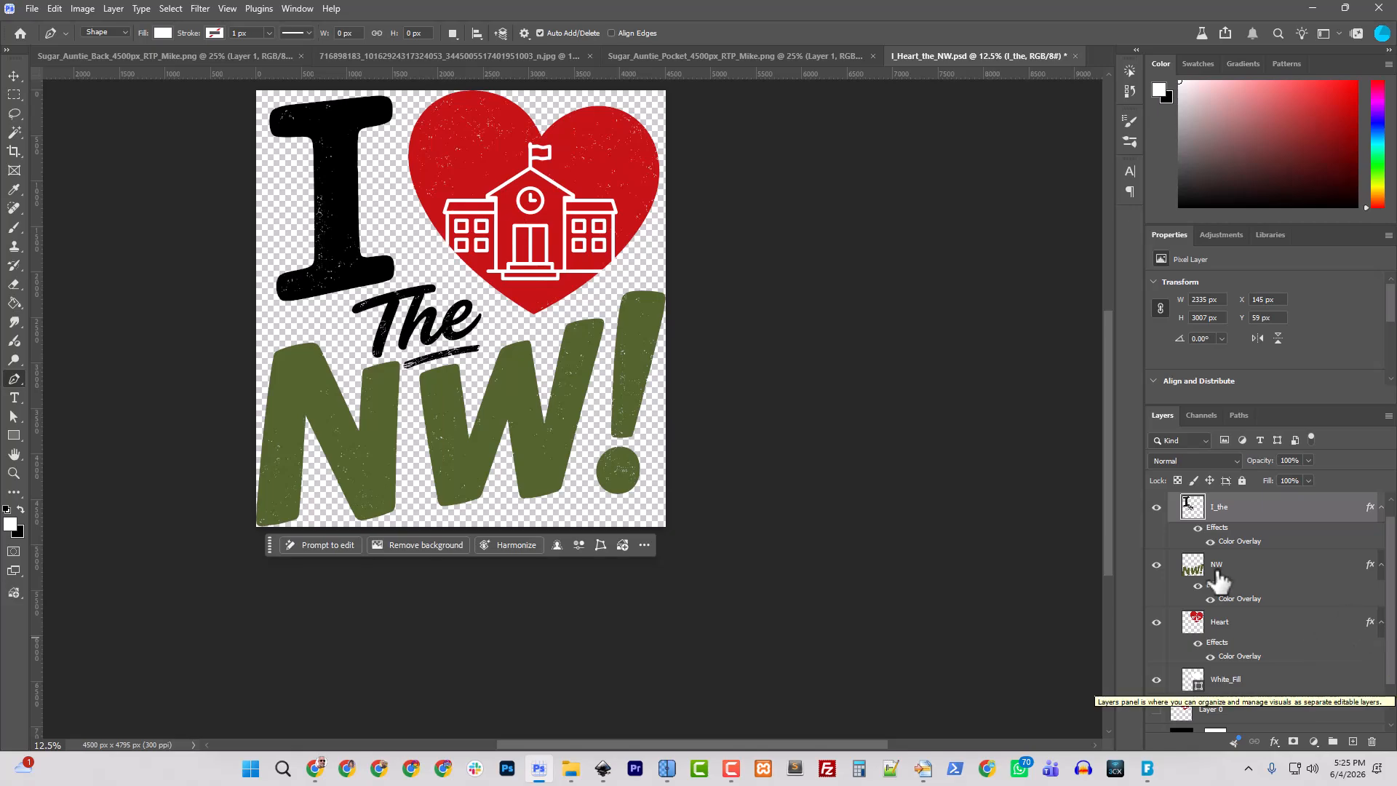
Collapse the Artwork group and delete Layer 0, Color Fill 1 and the Mask layer below it
{"action": "scroll", "coordinate": [1204, 533], "scroll_direction": "up", "scroll_amount": 1}
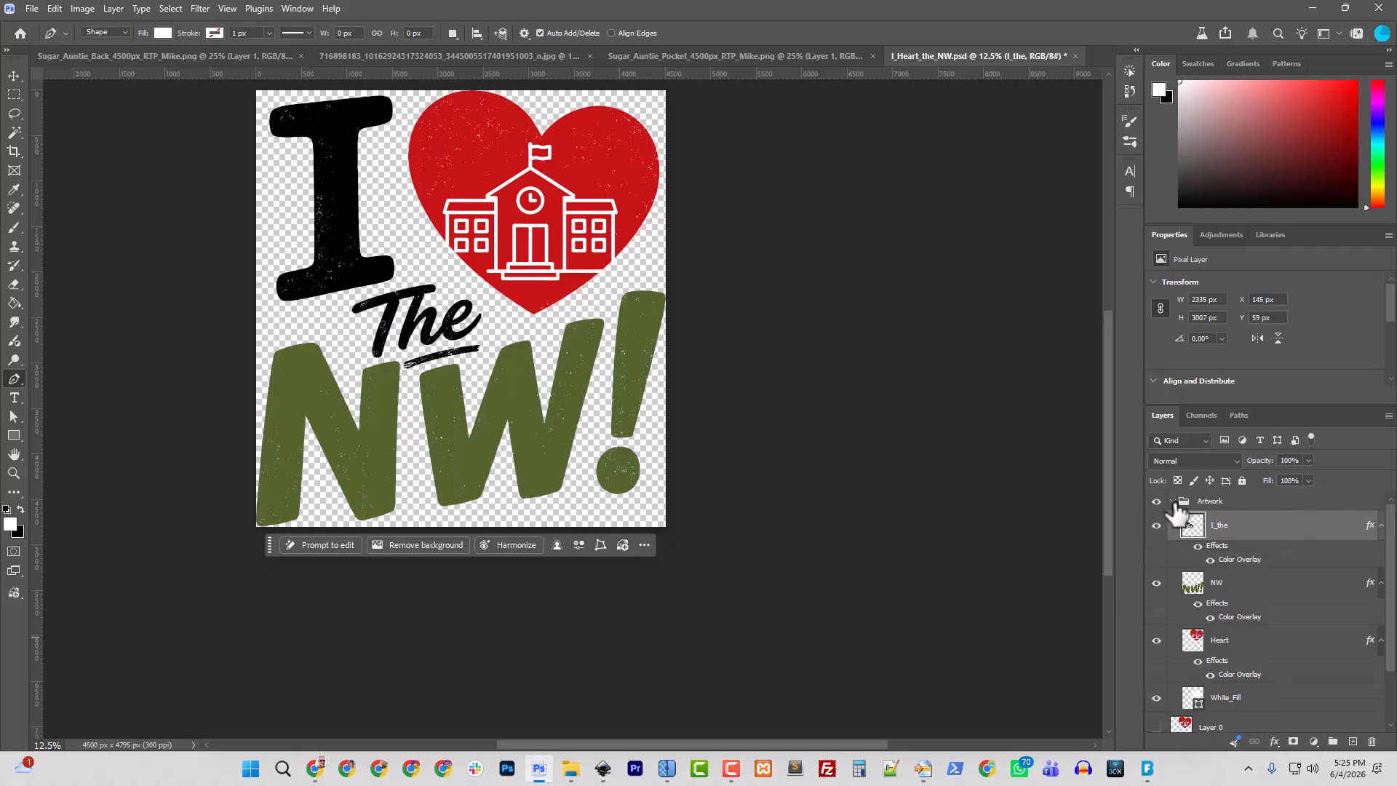
{"action": "left_click", "coordinate": [1173, 501]}
{"action": "left_click", "coordinate": [1211, 525]}
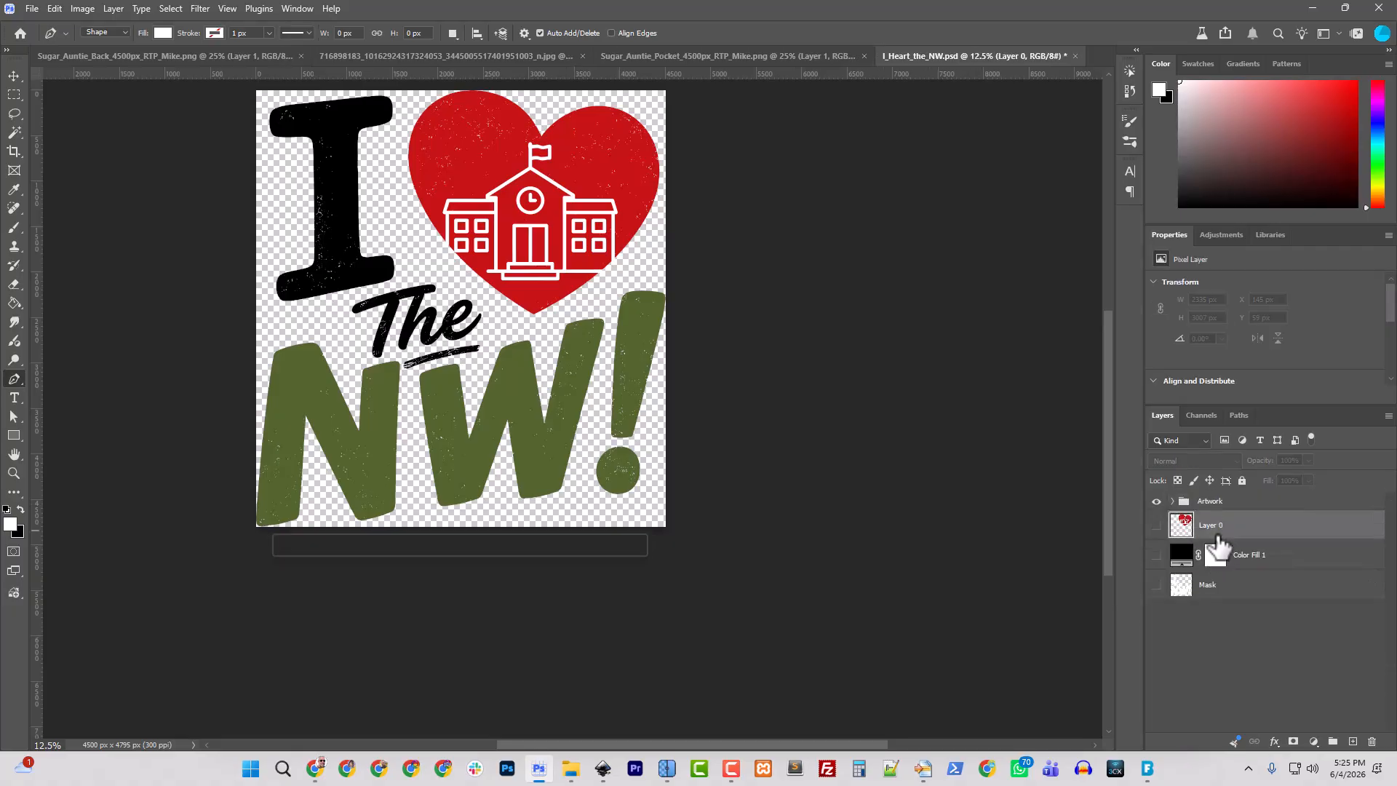
{"action": "left_click", "coordinate": [1219, 590], "text": "shift"}
{"action": "key", "text": "Delete"}
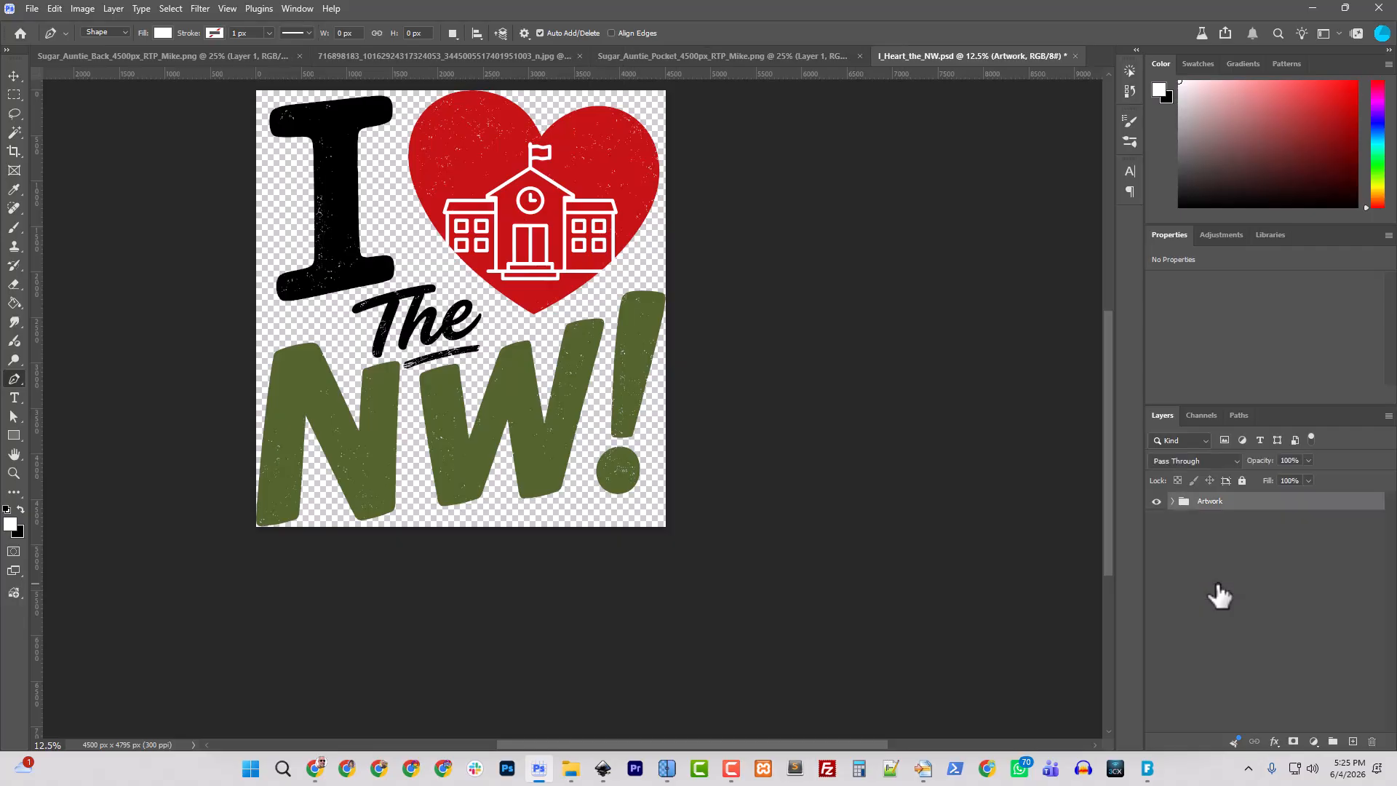
Merge the Artwork group into a single layer and add a layer mask from its transparency
{"action": "right_click", "coordinate": [1198, 502]}
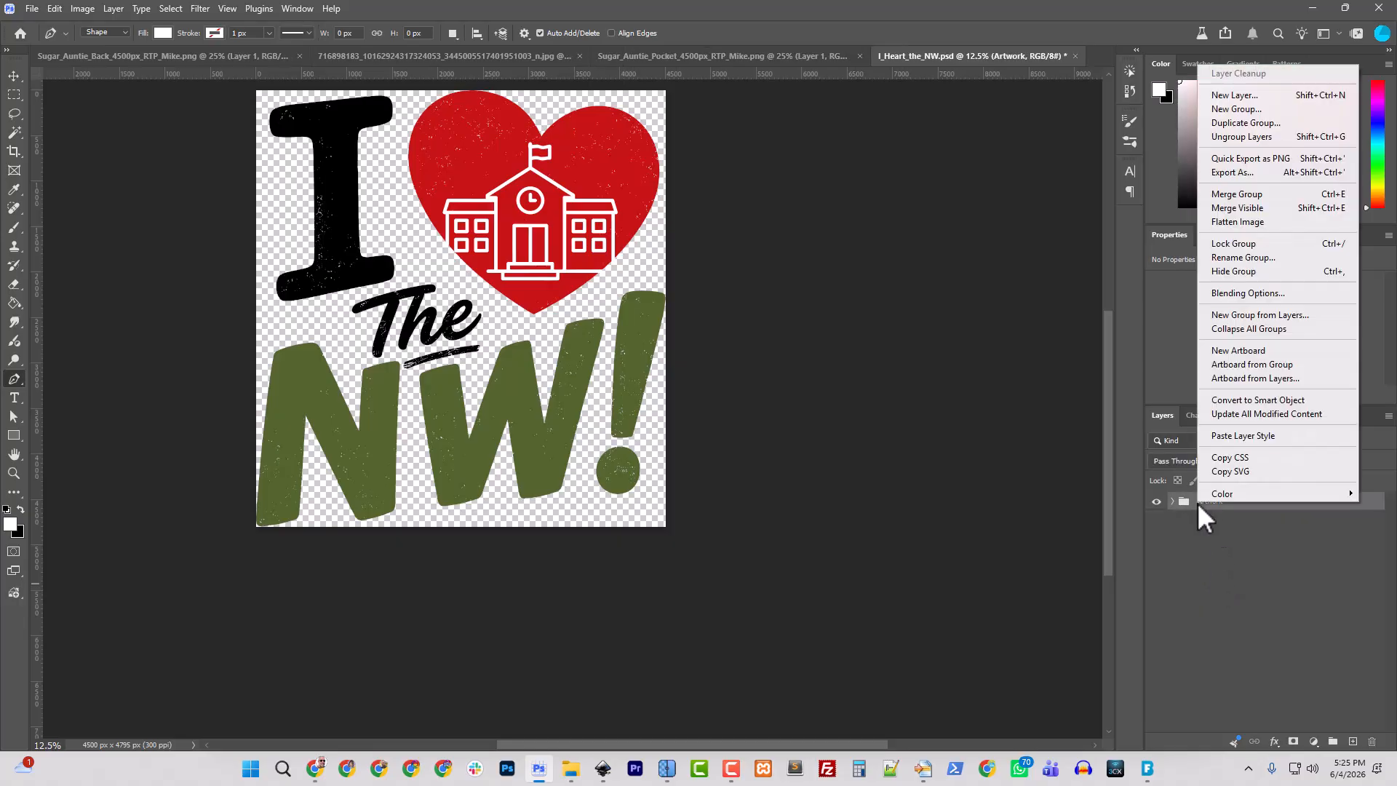
{"action": "left_click", "coordinate": [1237, 194]}
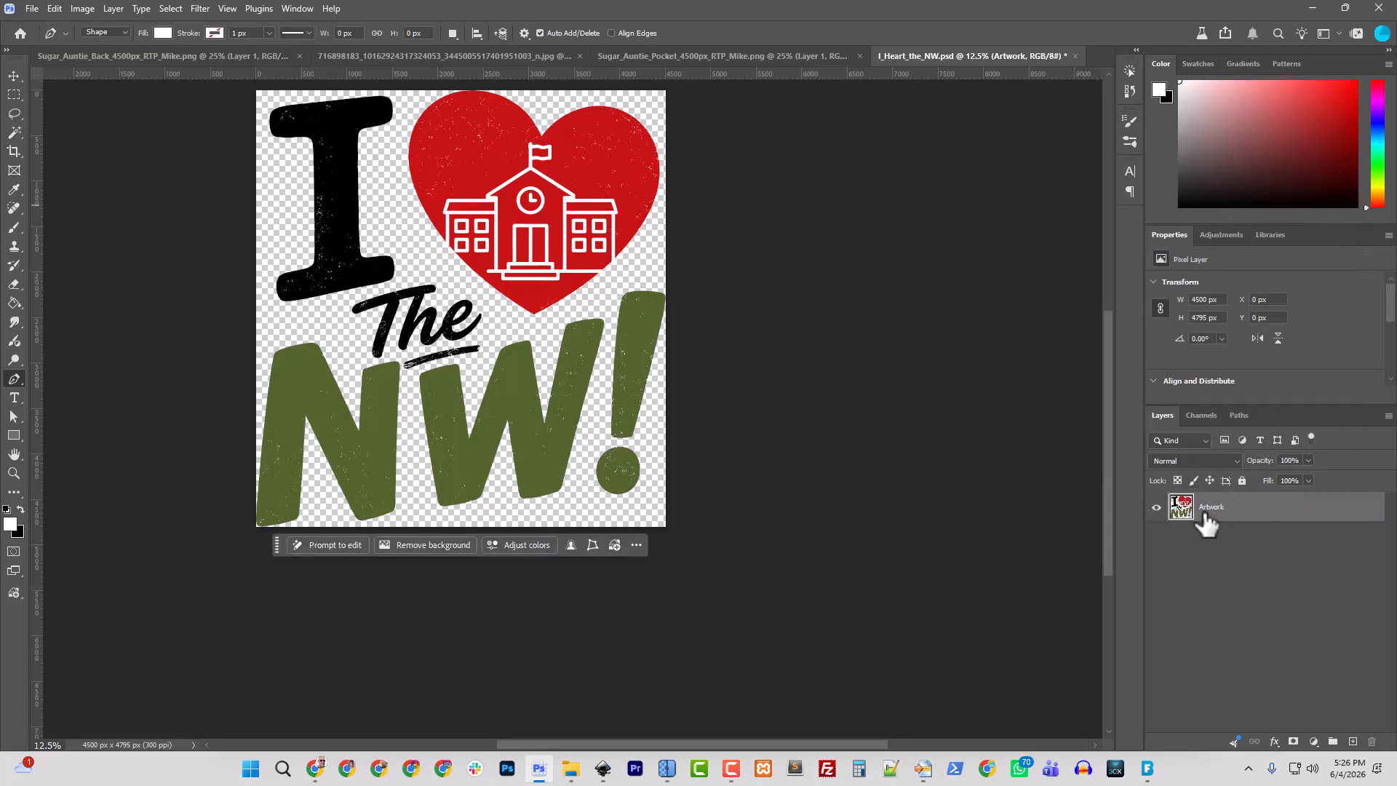
{"action": "left_click", "coordinate": [115, 10]}
{"action": "mouse_move", "coordinate": [209, 268]}
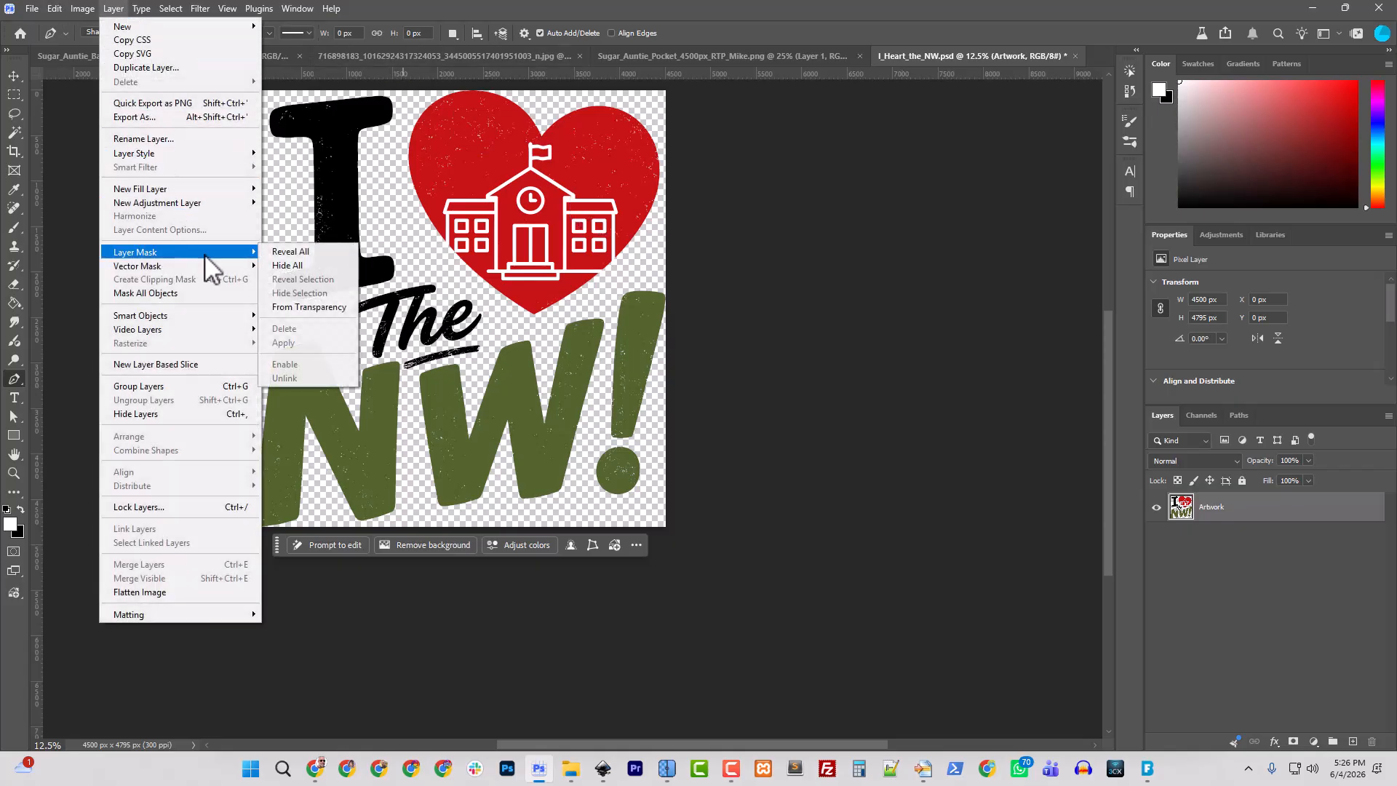
{"action": "left_click", "coordinate": [302, 306]}
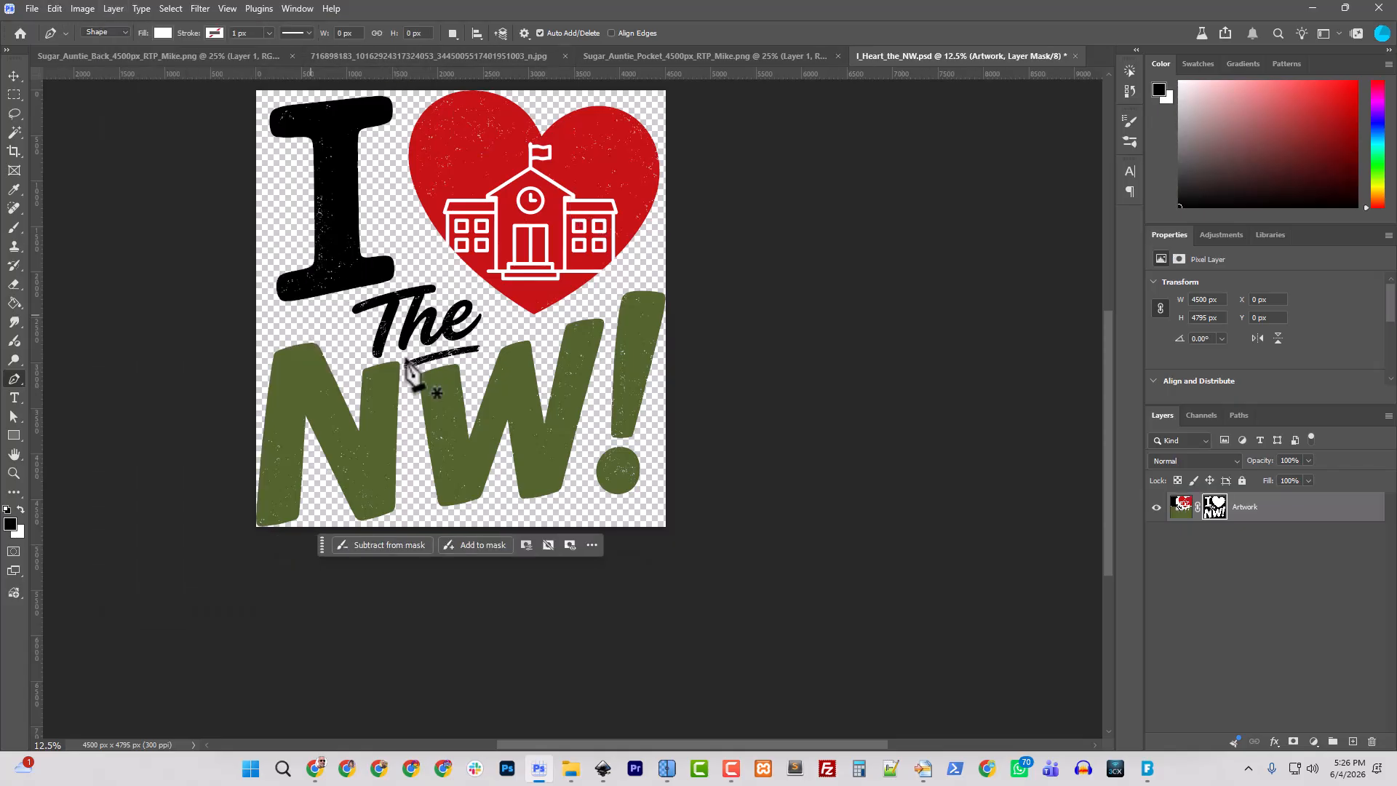
Display the Artwork layer mask on its own and examine the gray edge pixels along a slanted letter stroke up close
{"action": "left_click", "coordinate": [1215, 511], "text": "alt"}
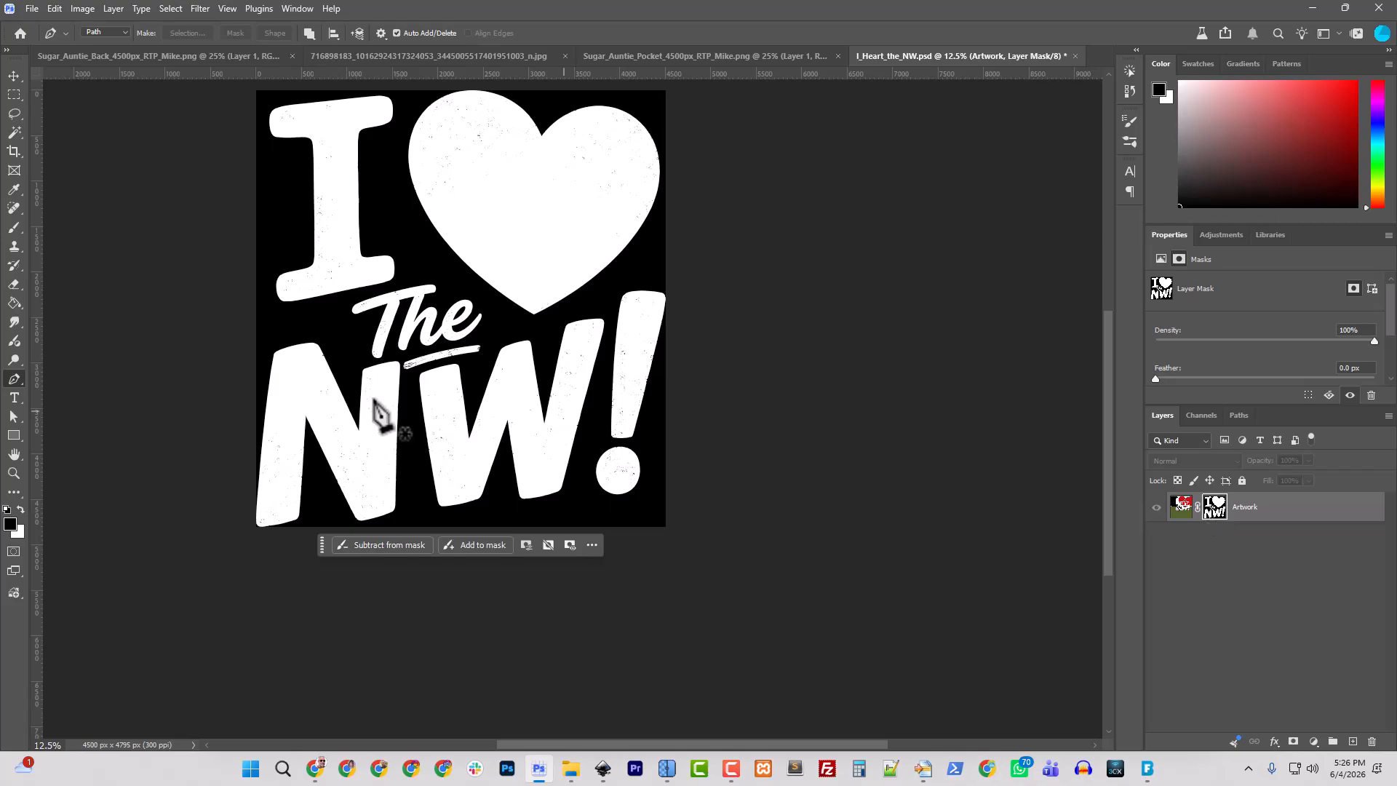
{"action": "scroll", "coordinate": [374, 399], "scroll_direction": "up", "scroll_amount": 2}
{"action": "key", "text": "ctrl+plus"}
{"action": "key", "text": "ctrl+plus"}
{"action": "key", "text": "ctrl+plus"}
{"action": "key", "text": "ctrl+plus"}
{"action": "key", "text": "ctrl+plus"}
{"action": "key", "text": "ctrl+plus"}
{"action": "key", "text": "ctrl+plus"}
{"action": "key", "text": "ctrl+plus"}
{"action": "key", "text": "ctrl+plus"}
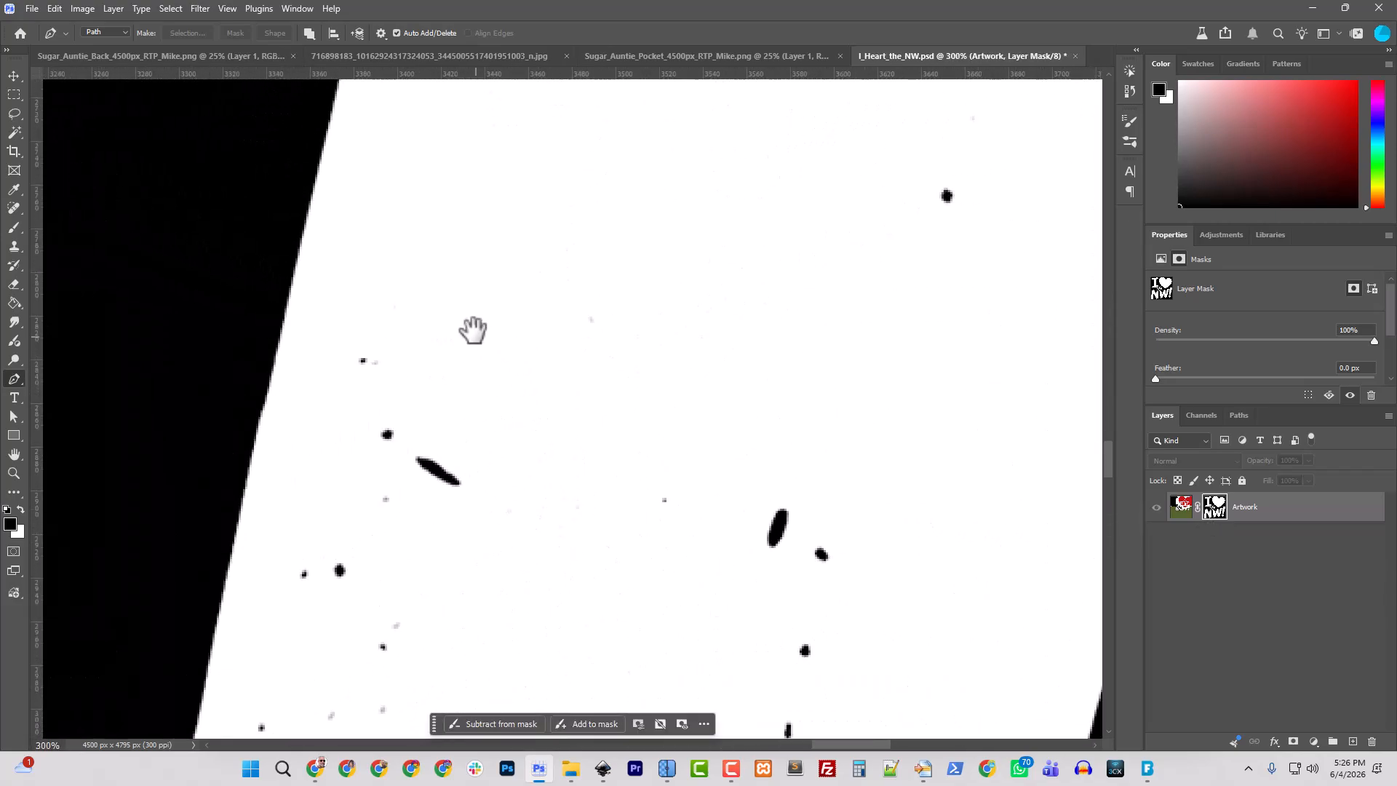
{"action": "left_click_drag", "start_coordinate": [474, 327], "coordinate": [792, 415]}
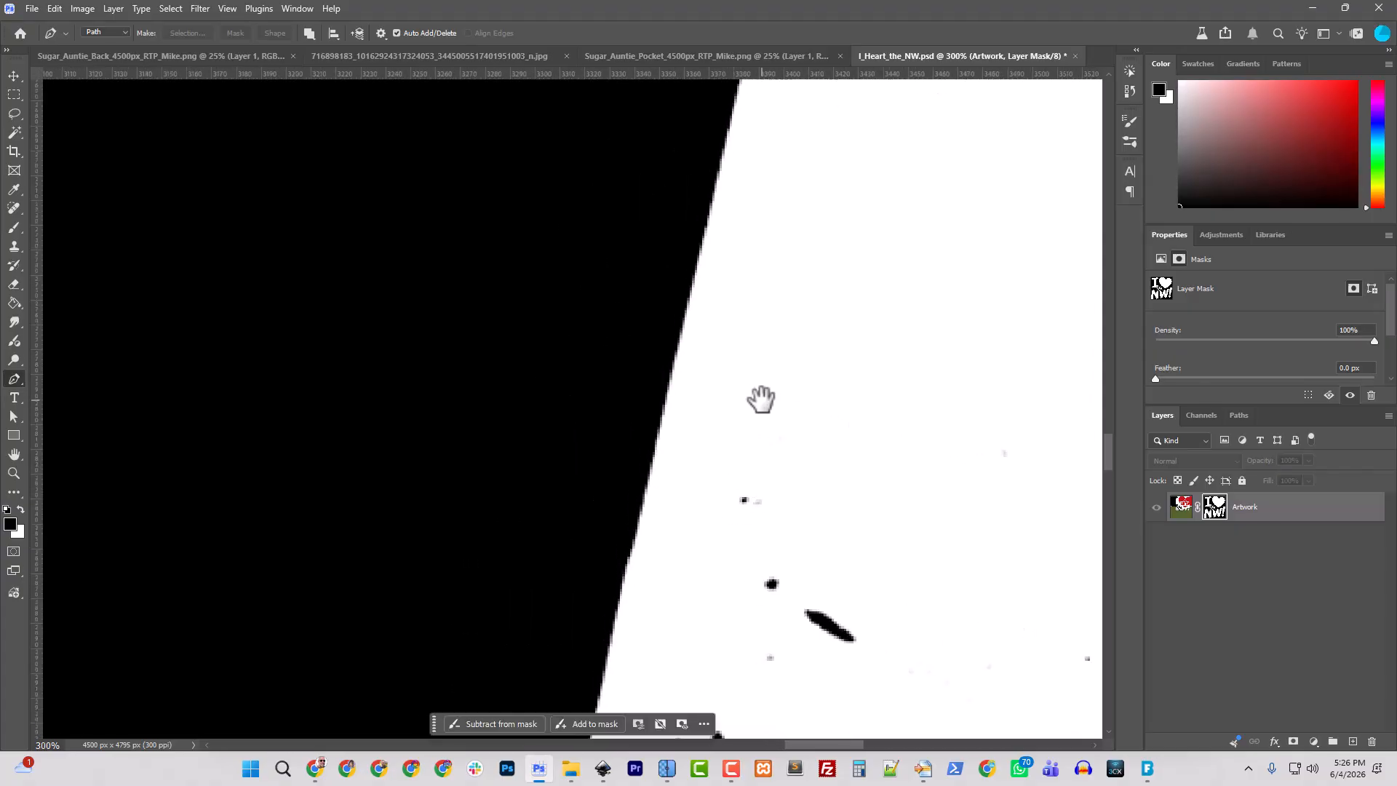
{"action": "key", "text": "ctrl+plus"}
{"action": "key", "text": "ctrl+plus"}
{"action": "key", "text": "ctrl+plus"}
{"action": "key", "text": "ctrl+plus"}
{"action": "key", "text": "ctrl+plus"}
{"action": "key", "text": "ctrl+plus"}
{"action": "key", "text": "ctrl+plus"}
{"action": "key", "text": "ctrl+plus"}
{"action": "key", "text": "ctrl+plus"}
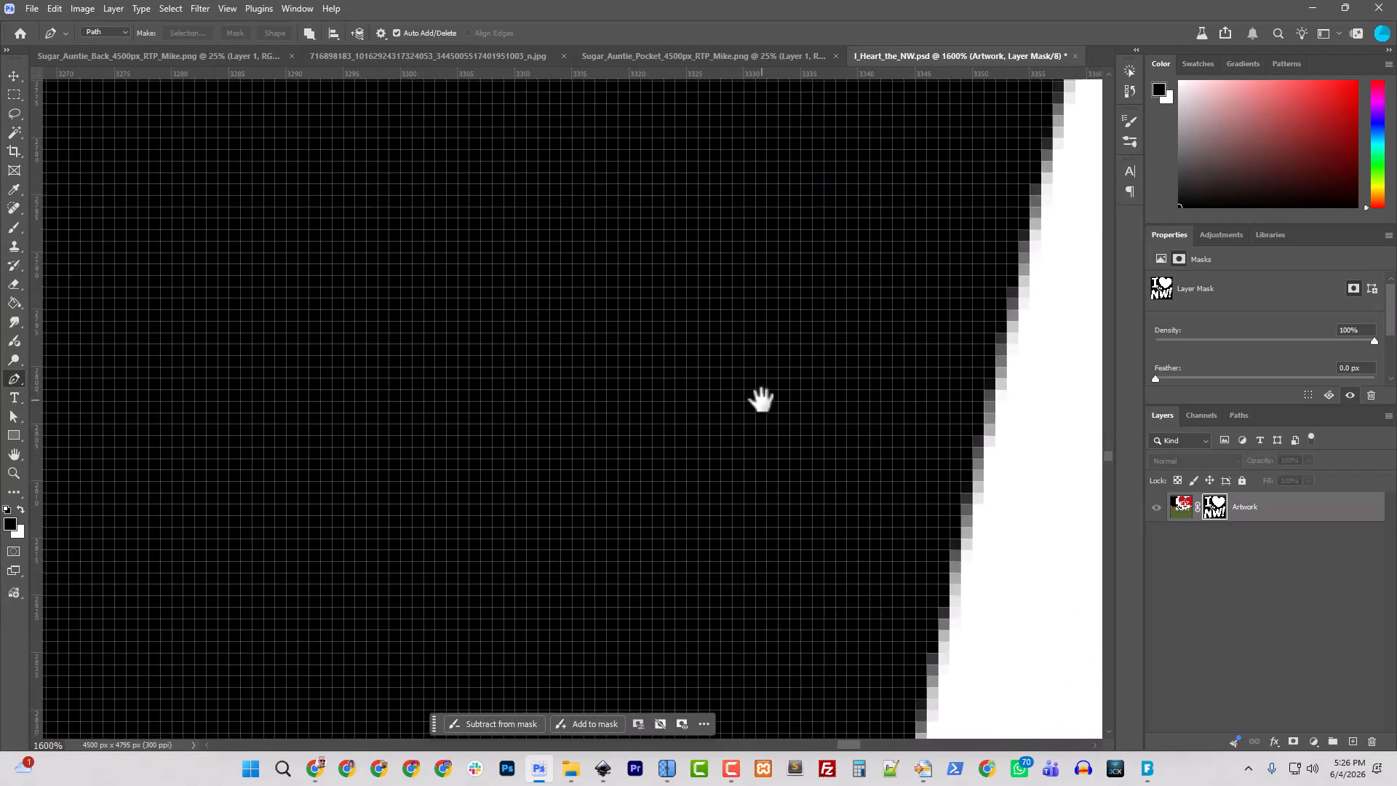
{"action": "left_click_drag", "start_coordinate": [946, 543], "coordinate": [242, 333]}
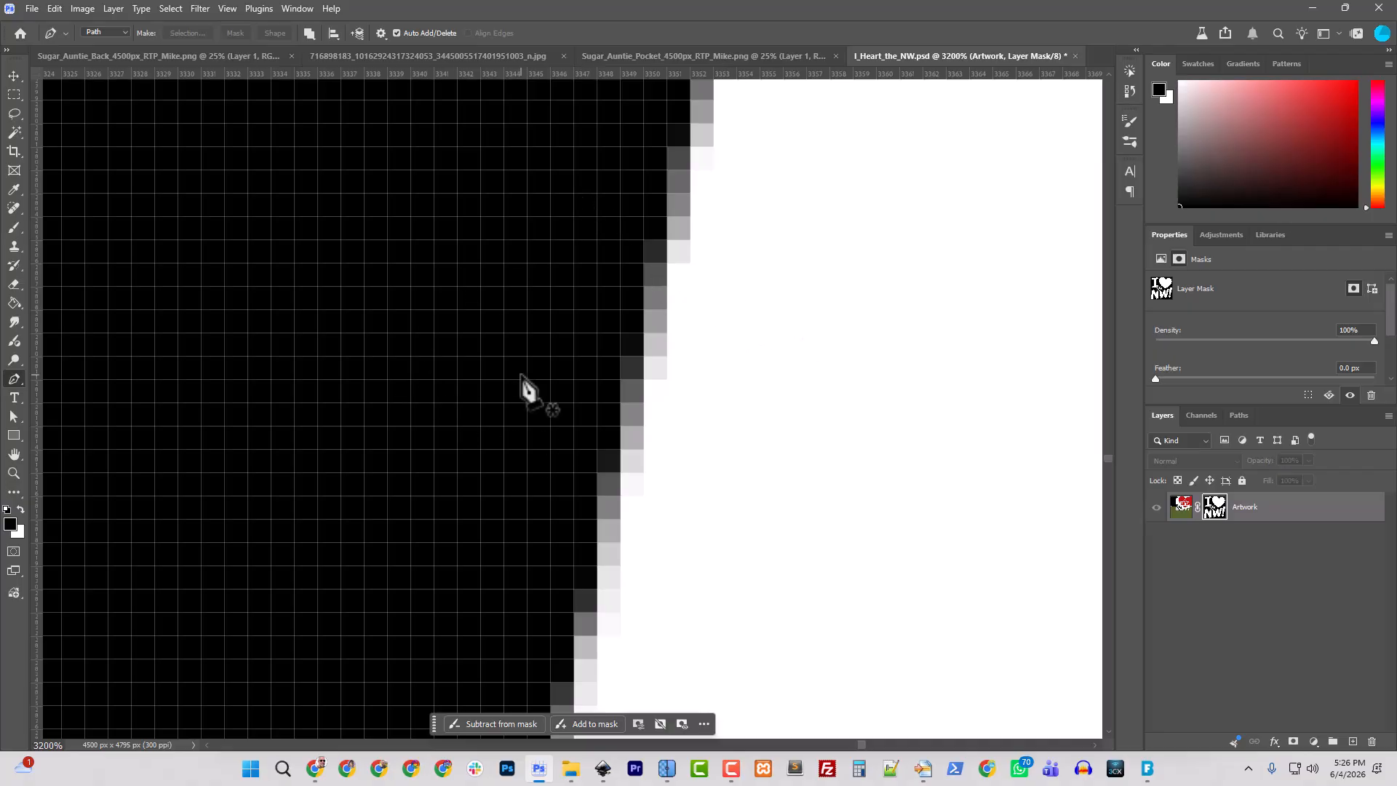
{"action": "key", "text": "ctrl+minus"}
{"action": "key", "text": "ctrl+minus"}
{"action": "key", "text": "ctrl+minus"}
{"action": "key", "text": "ctrl+minus"}
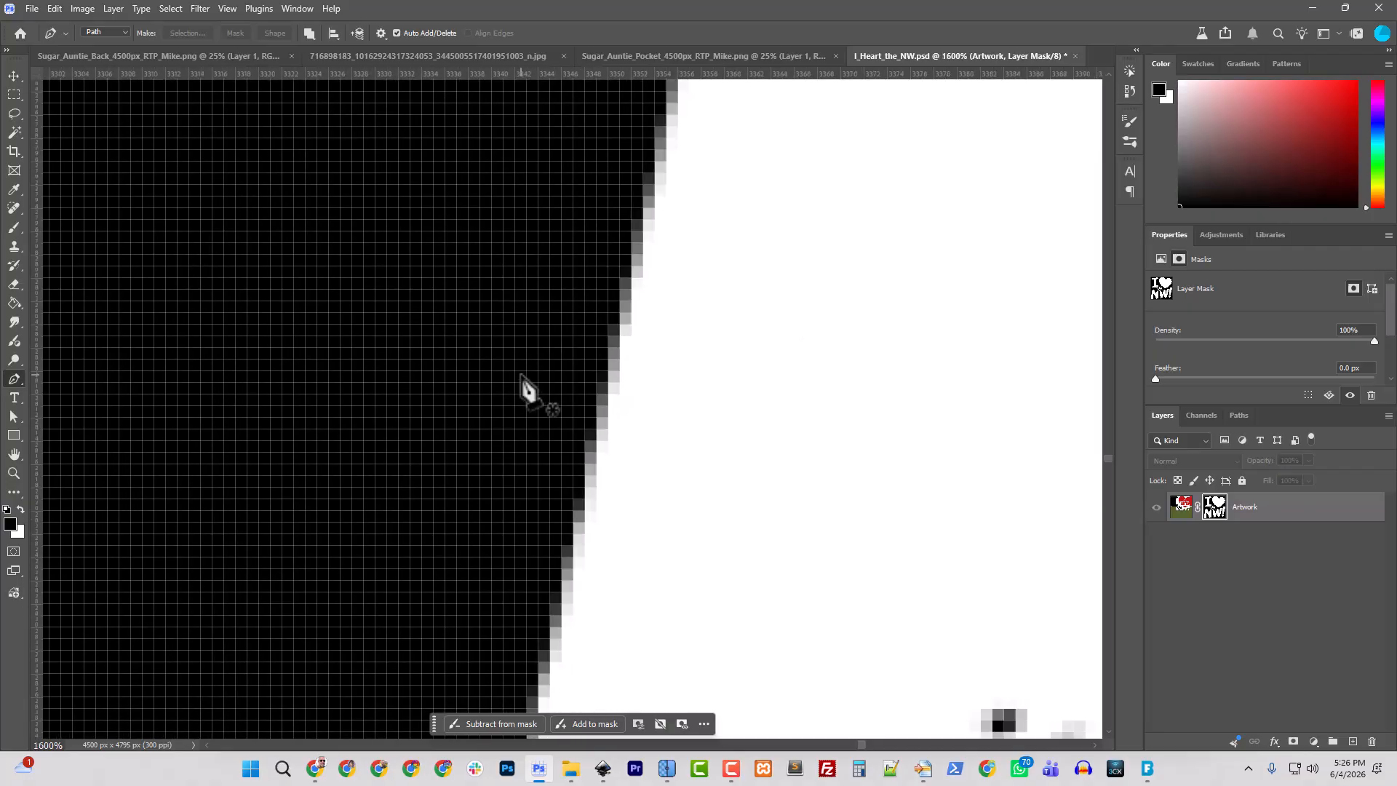
Apply a Threshold adjustment at level 128 to the Artwork layer mask so its gray edge and speck pixels turn pure black or white
{"action": "key", "text": "ctrl+plus"}
{"action": "key", "text": "ctrl+plus"}
{"action": "left_click_drag", "start_coordinate": [879, 547], "coordinate": [487, 227]}
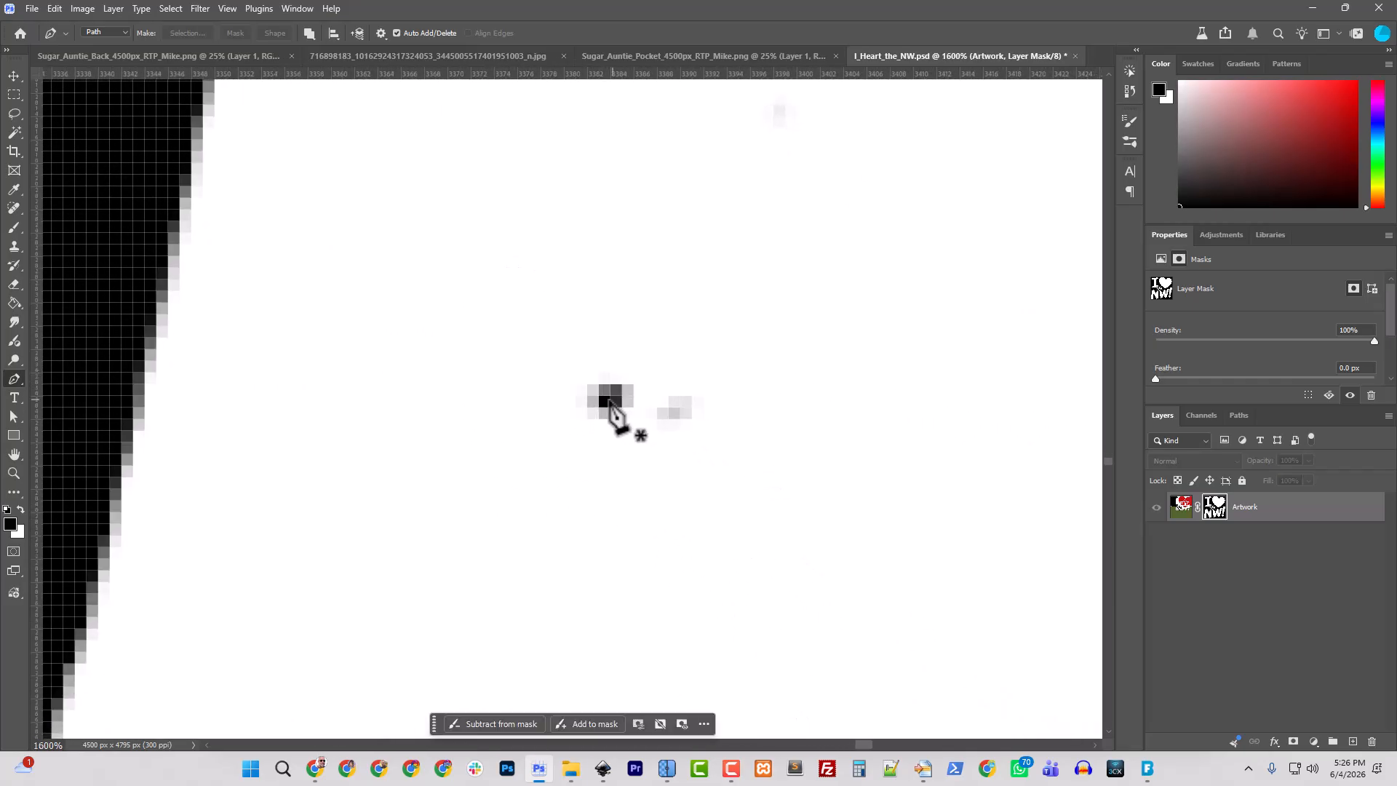
{"action": "left_click", "coordinate": [86, 9]}
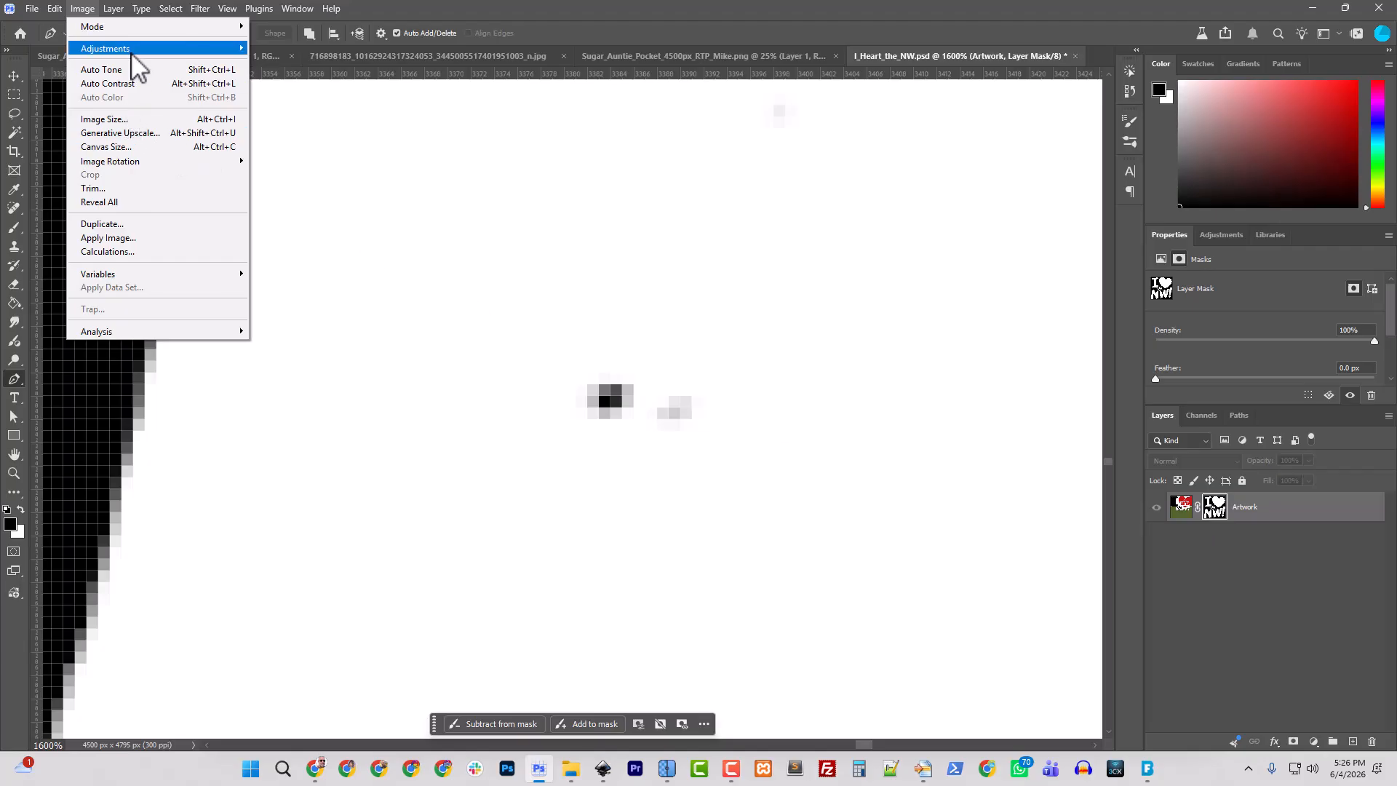
{"action": "mouse_move", "coordinate": [135, 50]}
{"action": "left_click", "coordinate": [303, 246]}
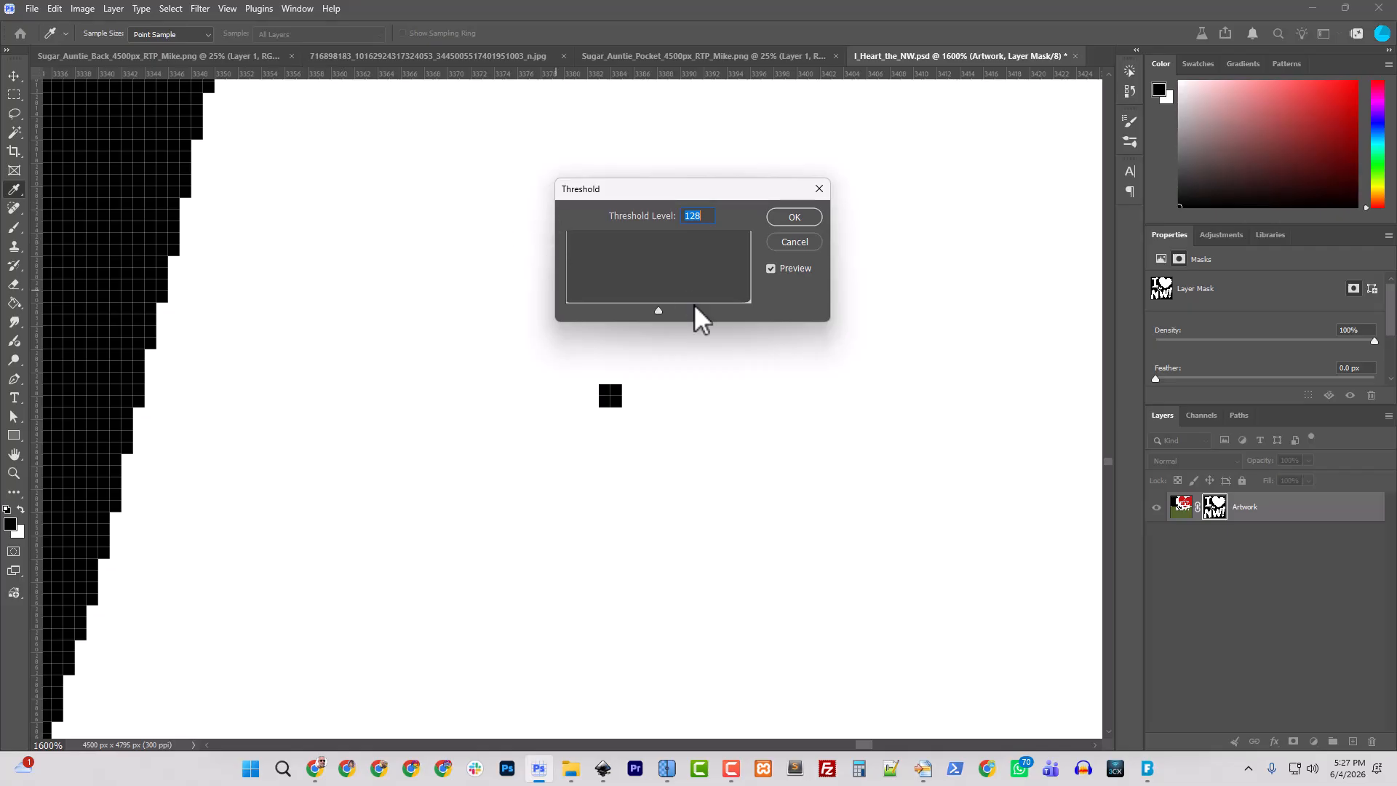
{"action": "mouse_move", "coordinate": [658, 311]}
{"action": "left_mouse_down"}
{"action": "mouse_move", "coordinate": [697, 312]}
{"action": "mouse_move", "coordinate": [587, 308]}
{"action": "mouse_move", "coordinate": [659, 311]}
{"action": "left_mouse_up"}
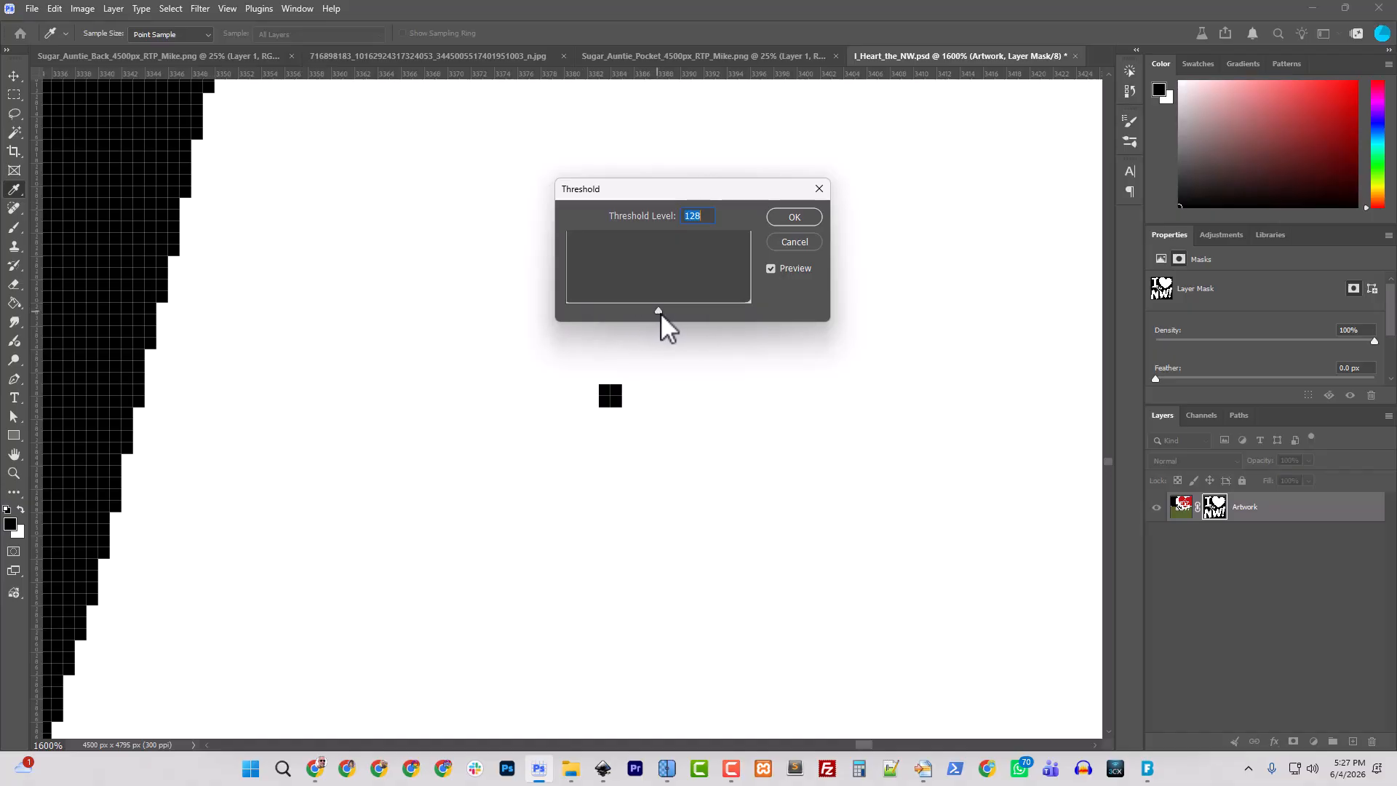
{"action": "left_click", "coordinate": [792, 224]}
{"action": "key", "text": "p"}
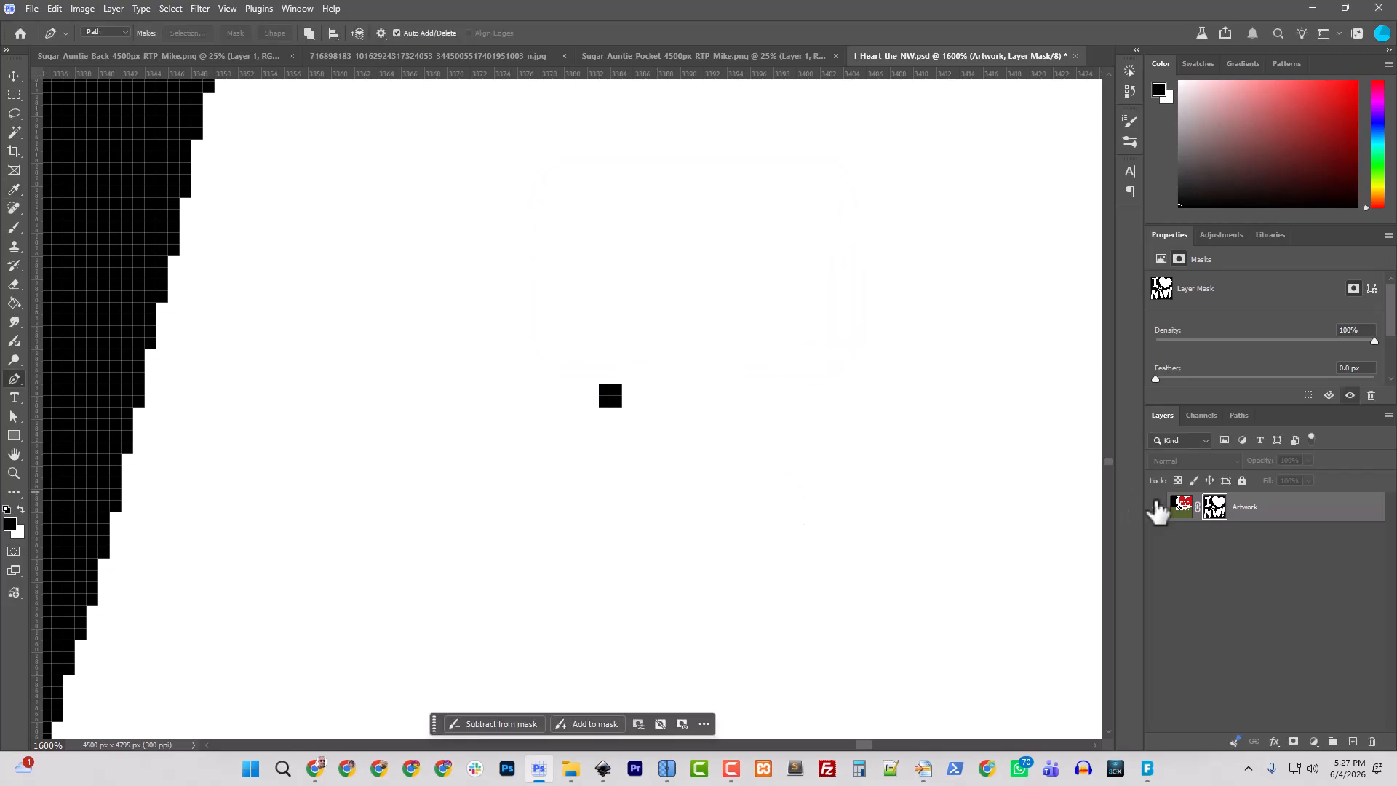
Return from the mask to the artwork itself and examine the hardened edges and specks, from close up to the whole image
{"action": "left_click", "coordinate": [1183, 507]}
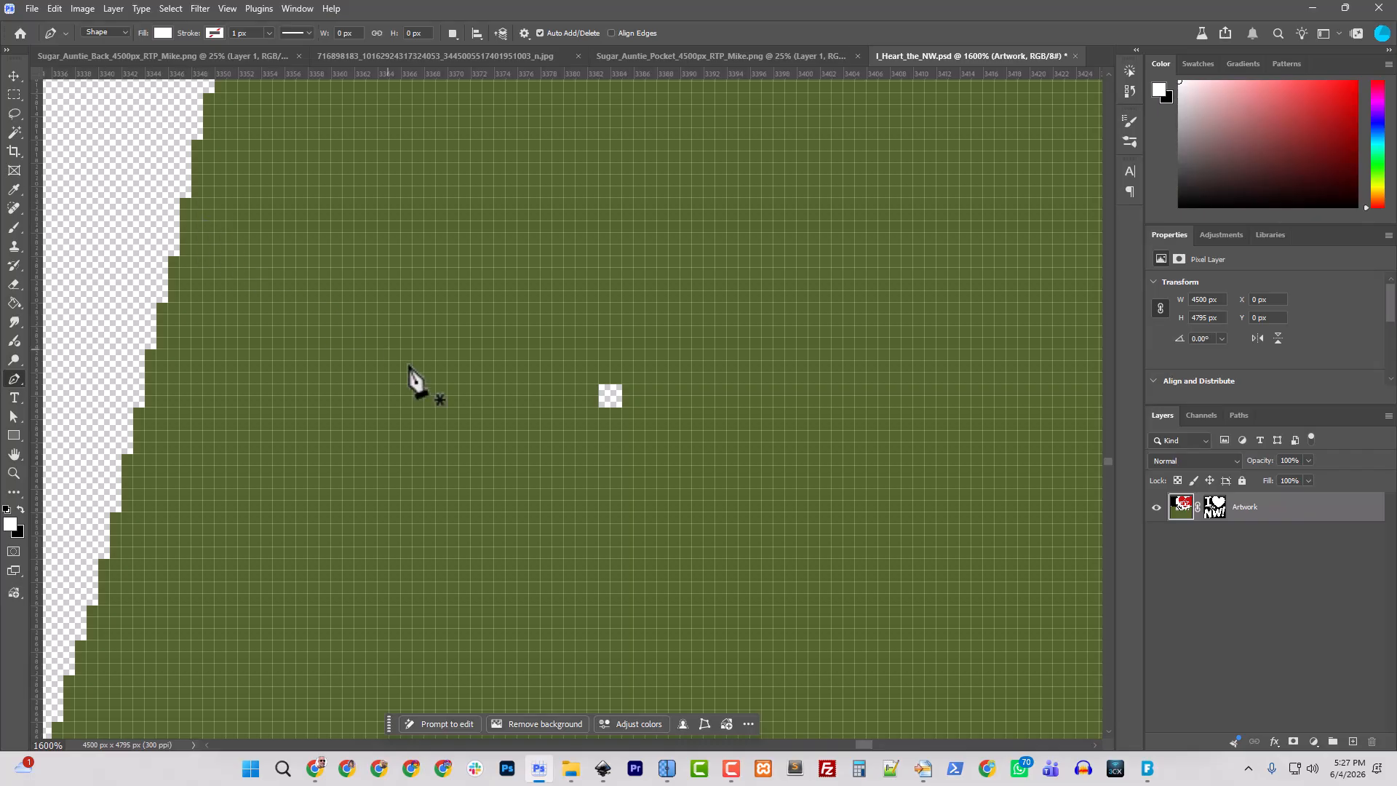
{"action": "key", "text": "ctrl+minus"}
{"action": "key", "text": "ctrl+minus"}
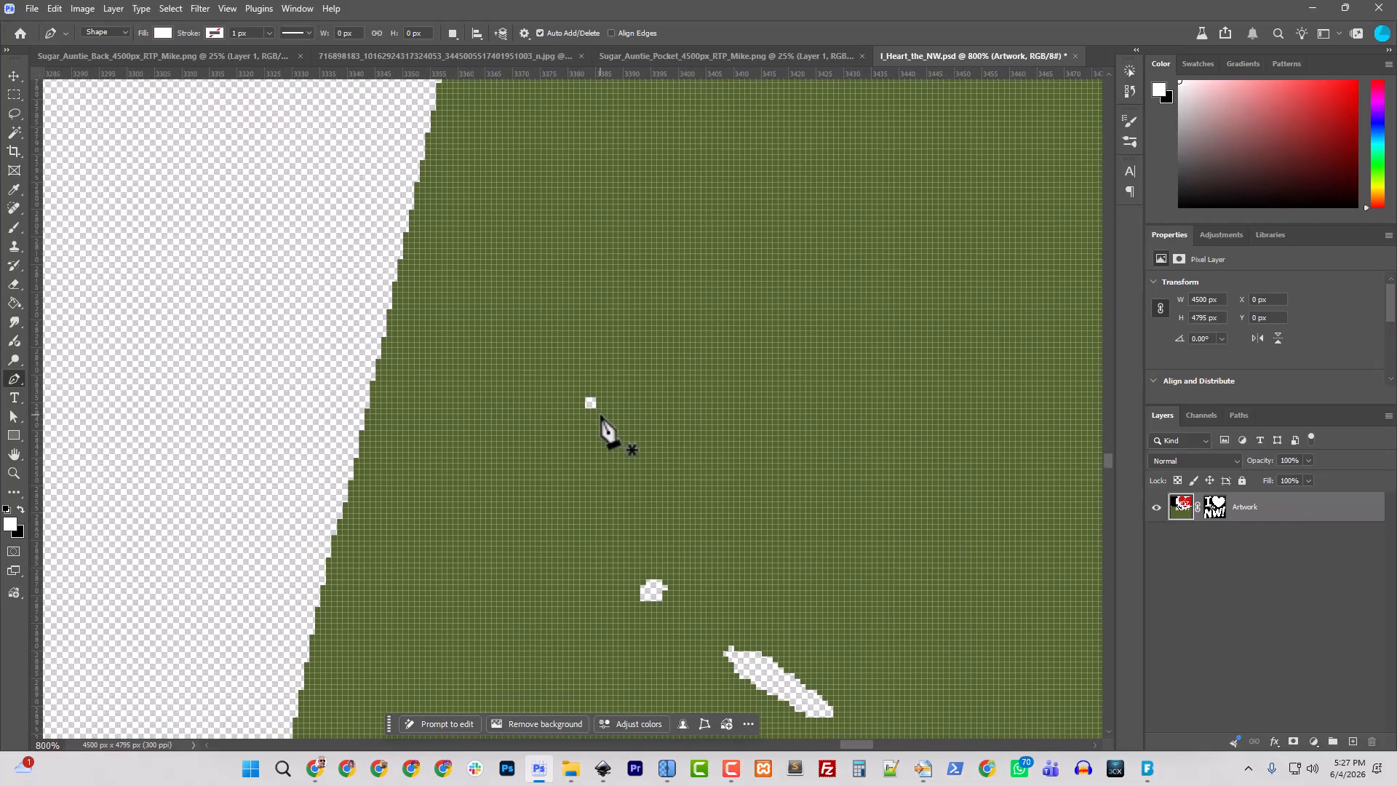
{"action": "key", "text": "ctrl+minus"}
{"action": "key", "text": "ctrl+minus"}
{"action": "key", "text": "ctrl+minus"}
{"action": "key", "text": "ctrl+minus"}
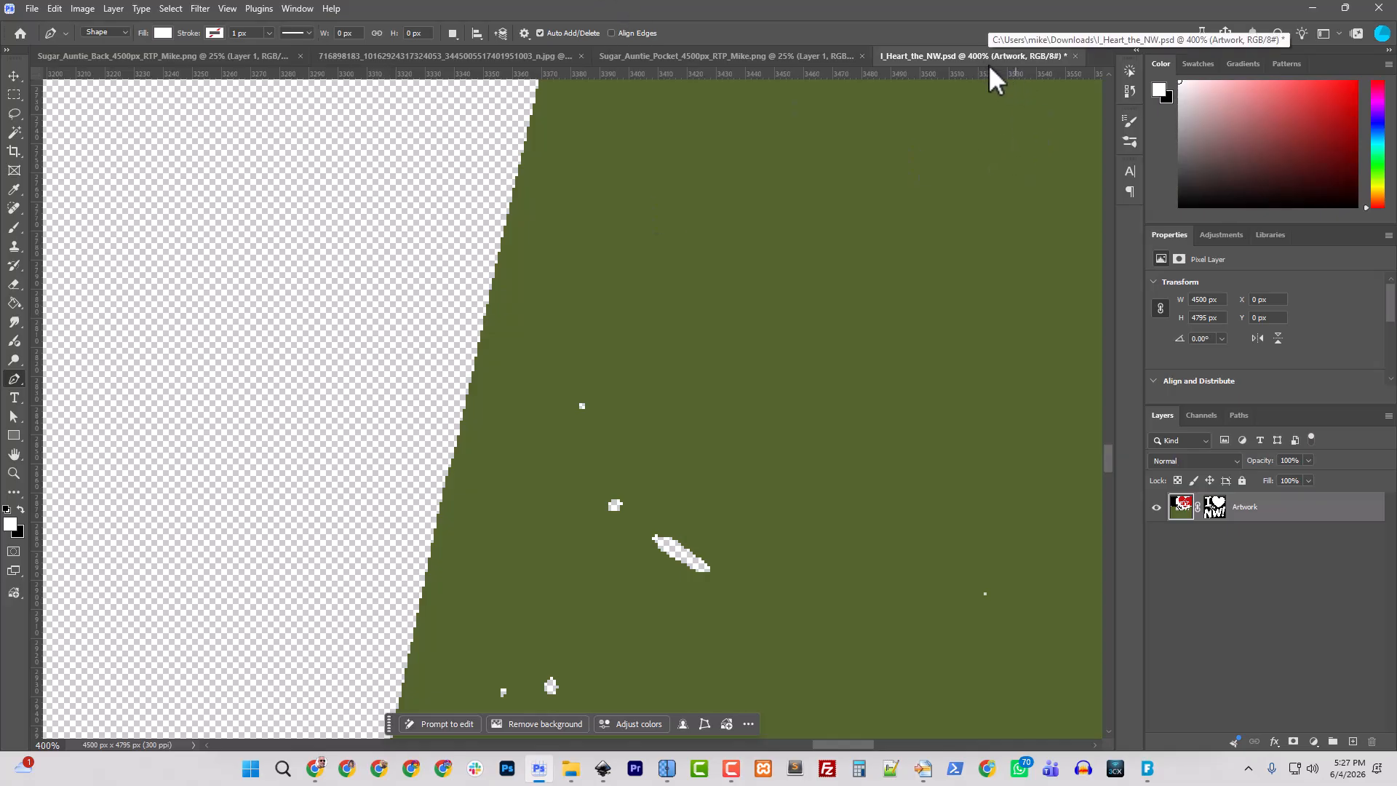
{"action": "key", "text": "ctrl+minus"}
{"action": "key", "text": "ctrl+minus"}
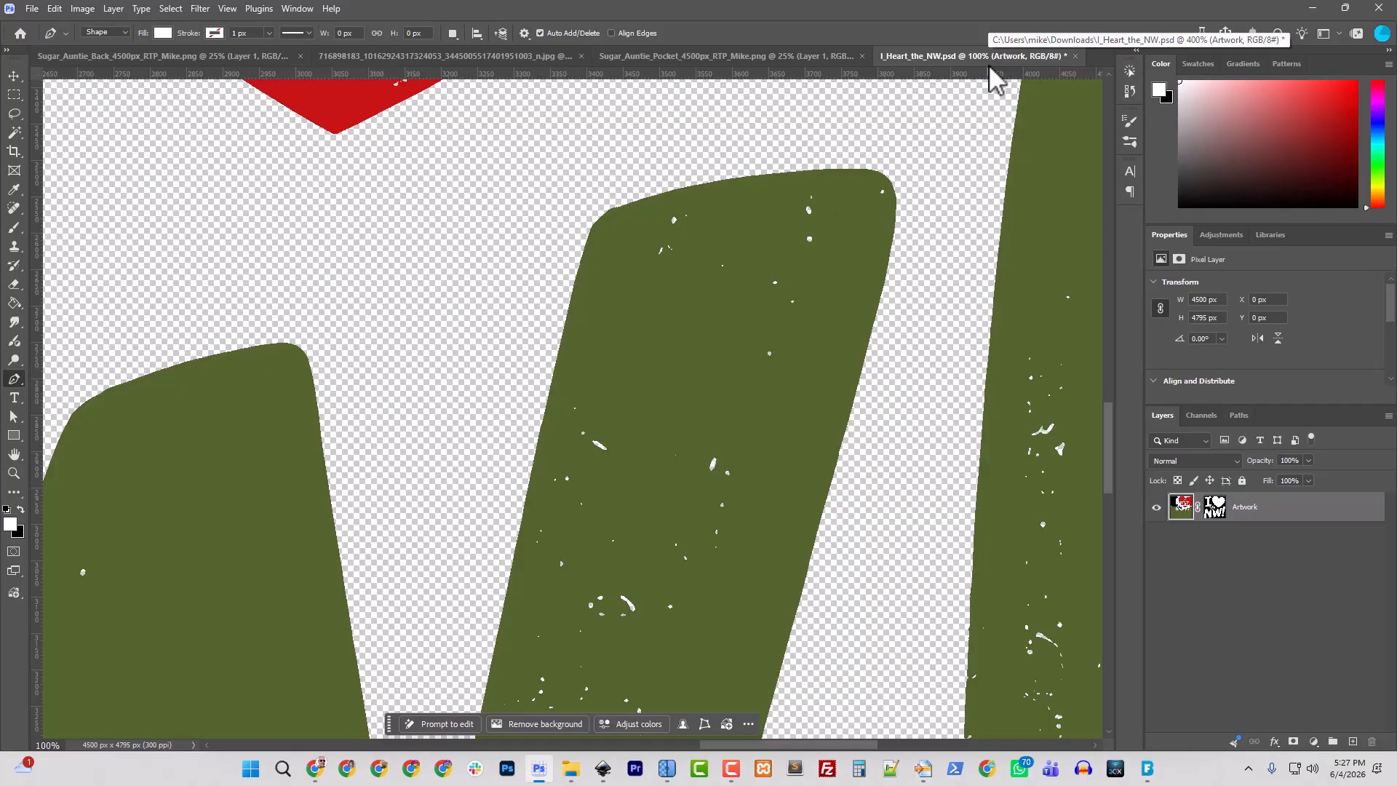
{"action": "key", "text": "ctrl+0"}
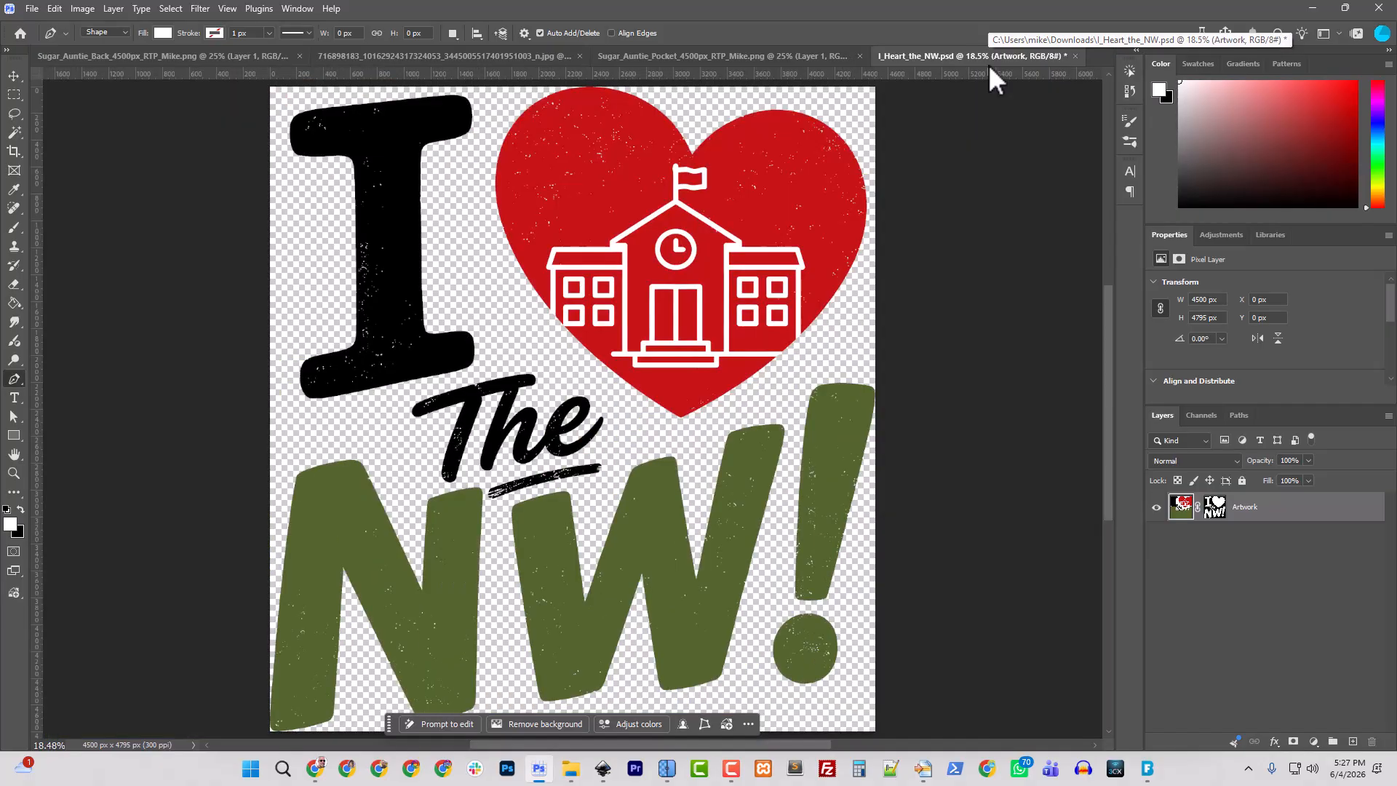
Quick-export the artwork as a PNG to Downloads, adding _4500px, the designer's first name and _RTP to the file name I_Heart_the_NW
{"action": "left_click", "coordinate": [28, 9]}
{"action": "mouse_move", "coordinate": [106, 264]}
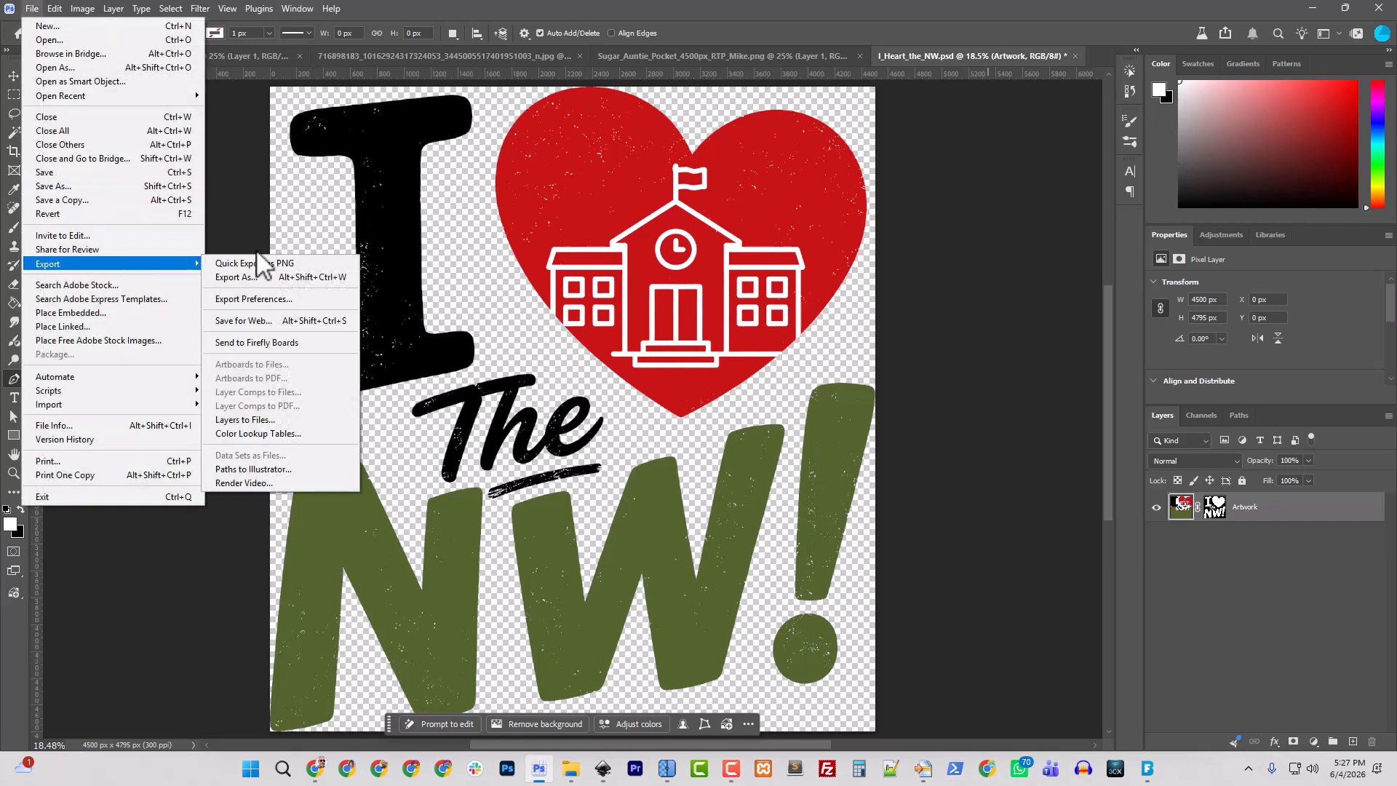
{"action": "left_click", "coordinate": [256, 260]}
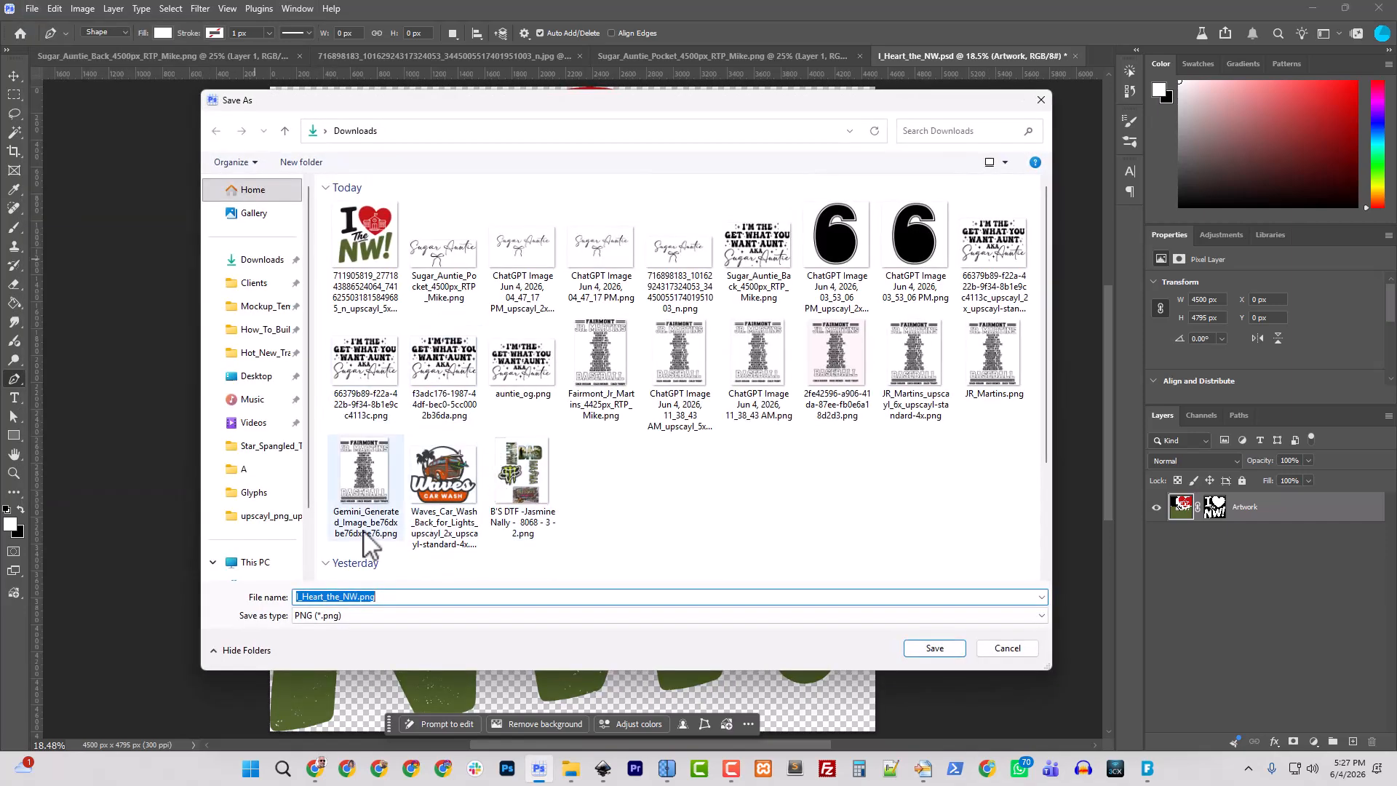
{"action": "left_click", "coordinate": [357, 597]}
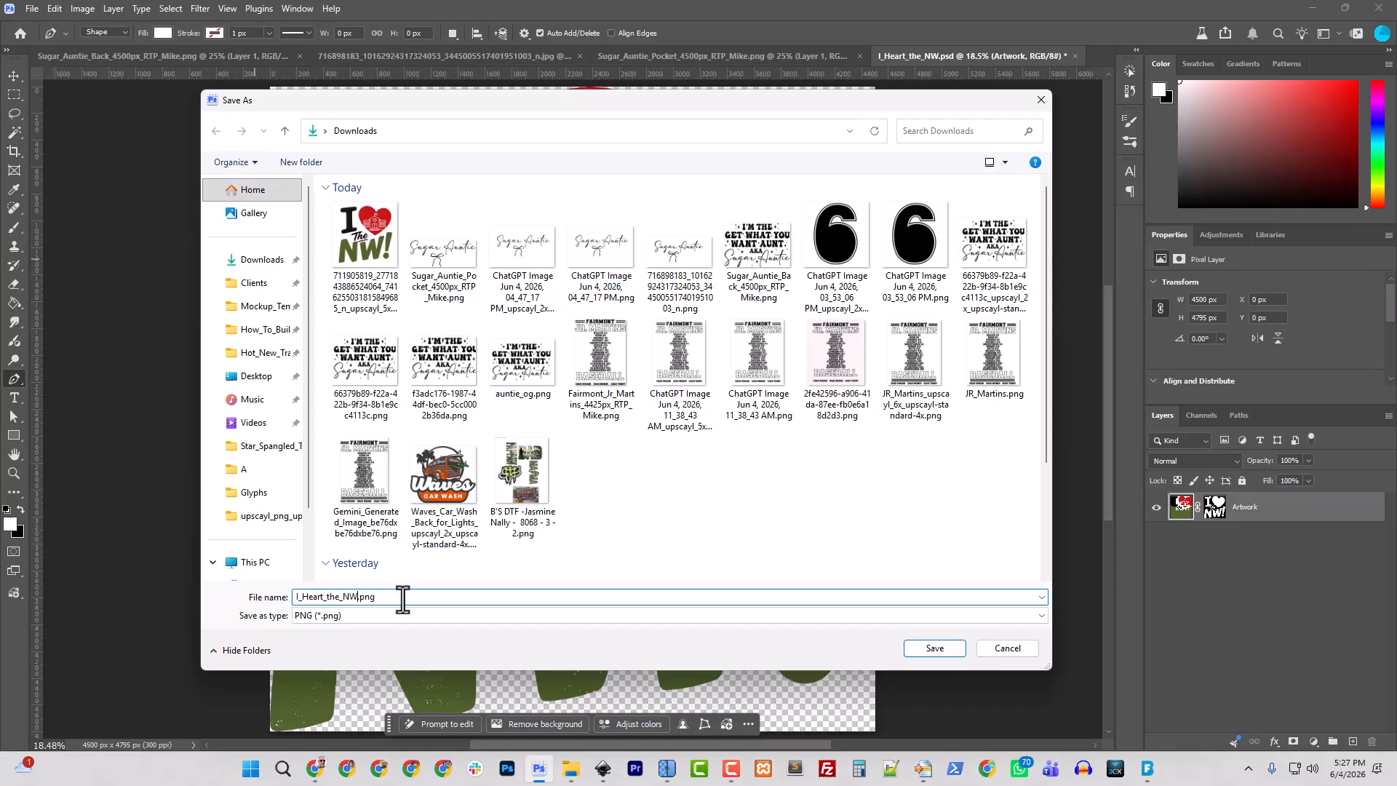
{"action": "type", "text": "_4500px_Mike_RTP"}
{"action": "left_click", "coordinate": [935, 648]}
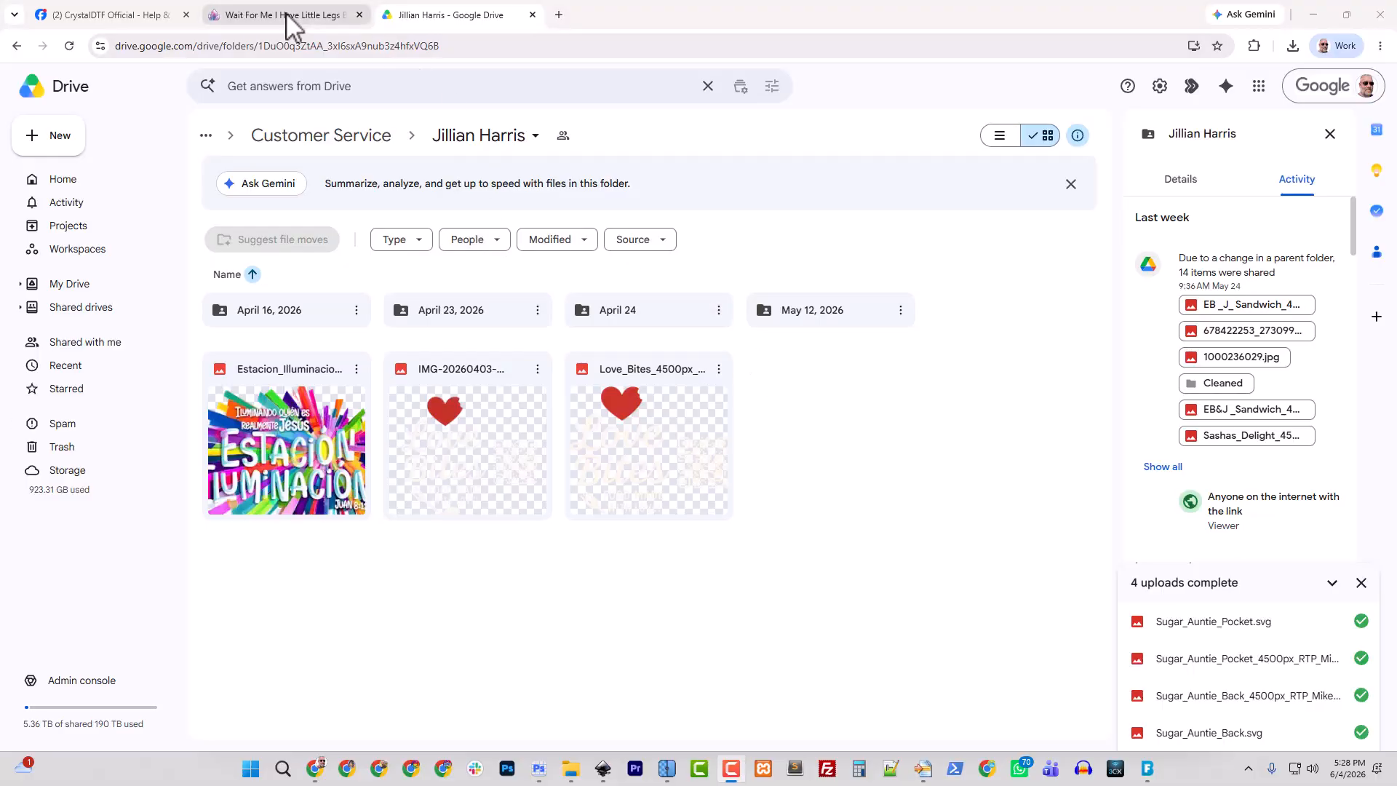
Switch to the customer's Google Drive folder in the browser and upload the exported PNG from Downloads
{"action": "left_click", "coordinate": [82, 22]}
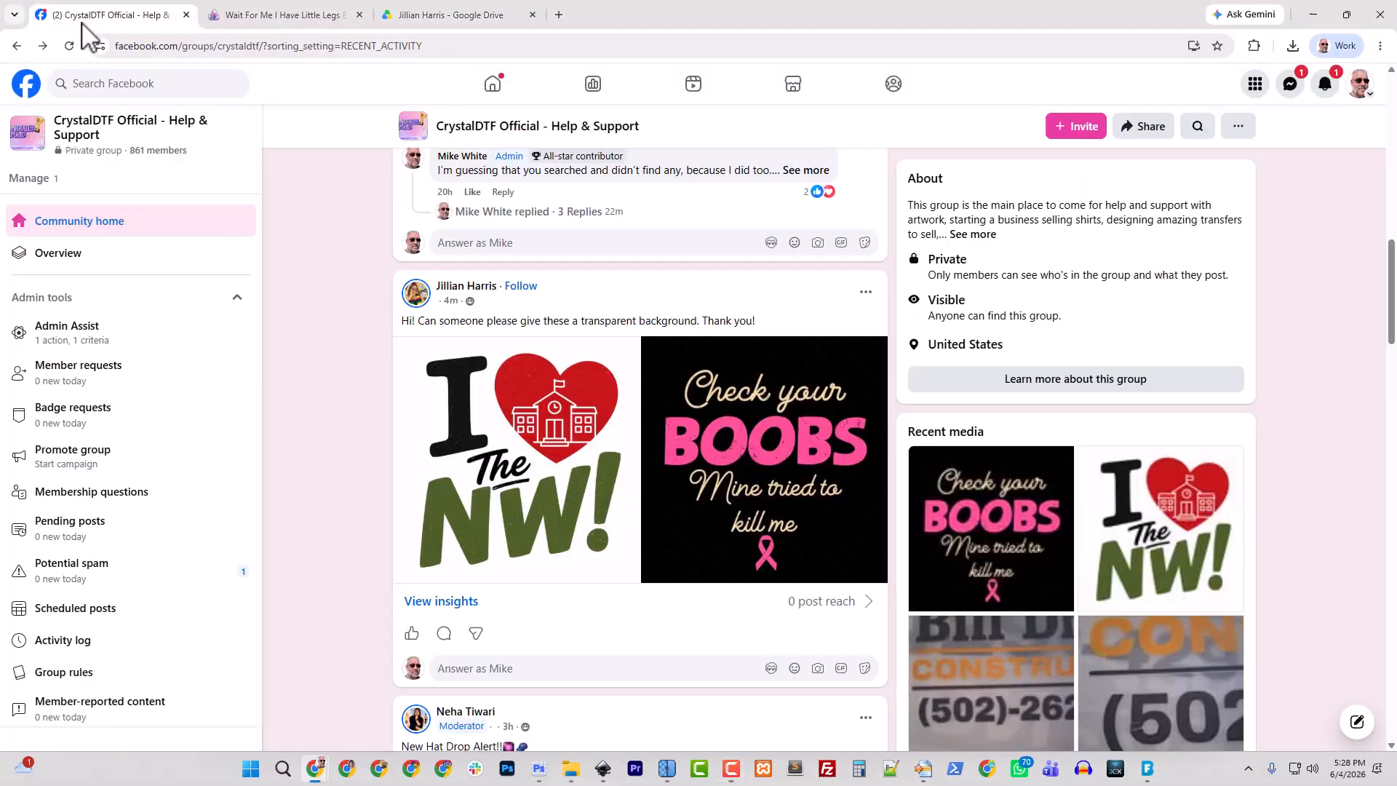
{"action": "left_click", "coordinate": [451, 21]}
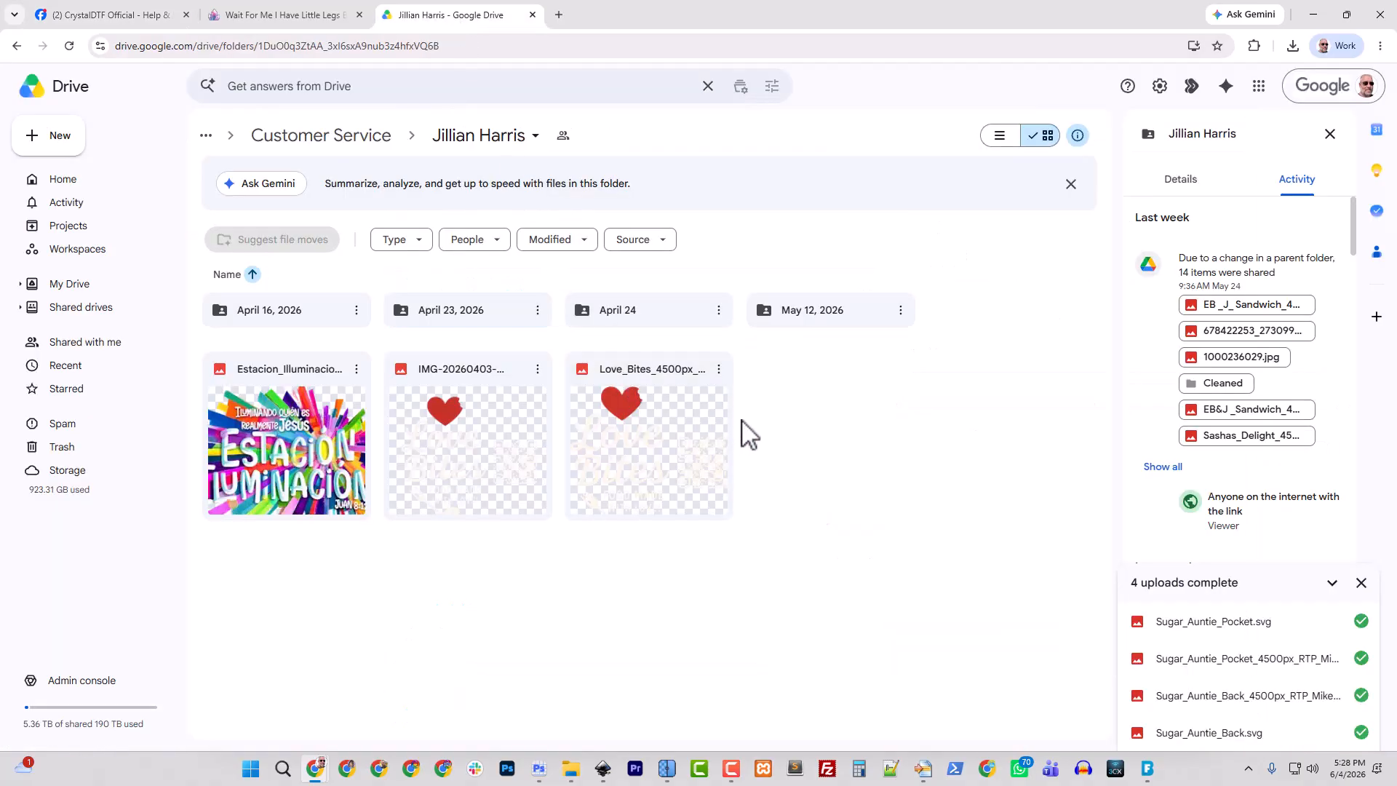
{"action": "left_click", "coordinate": [572, 691]}
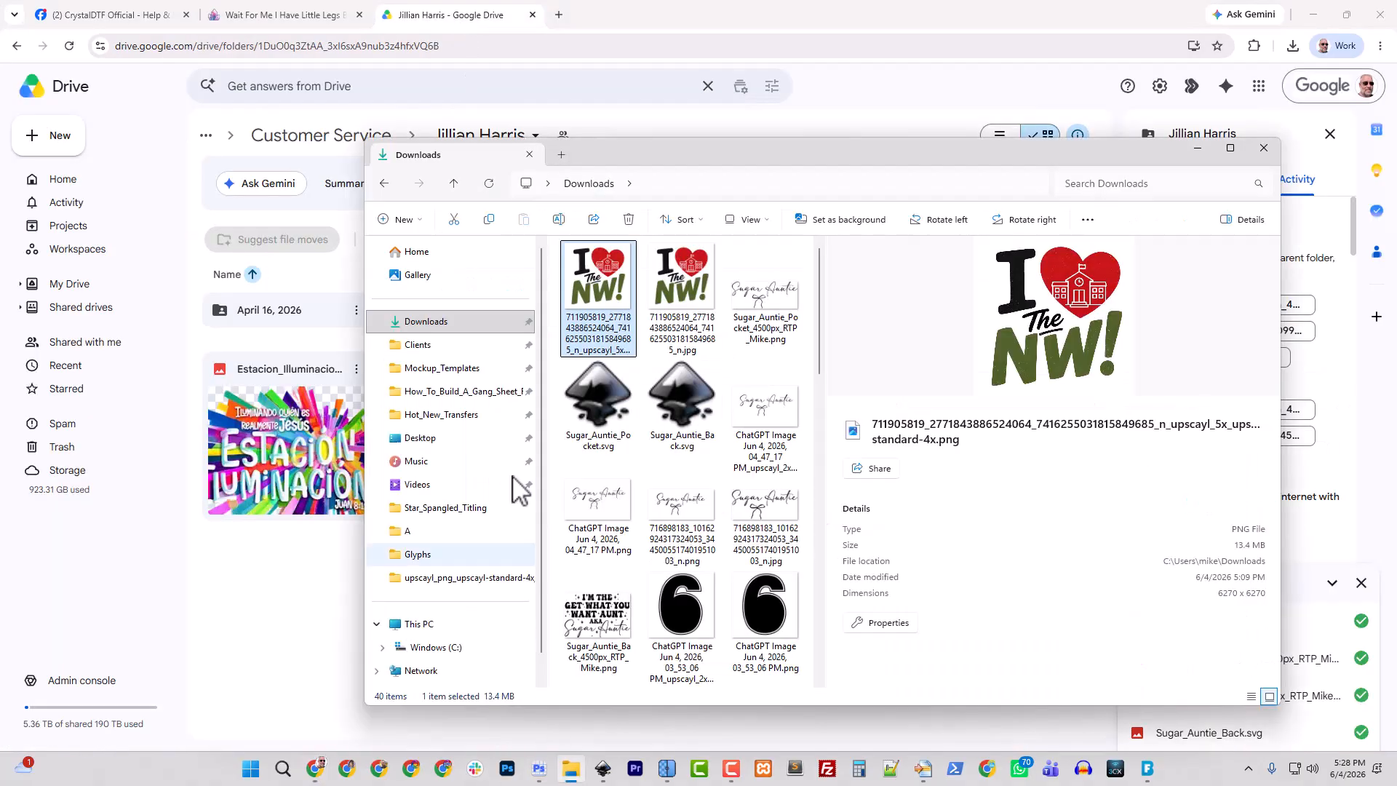
{"action": "left_click_drag", "start_coordinate": [670, 158], "coordinate": [0, 128]}
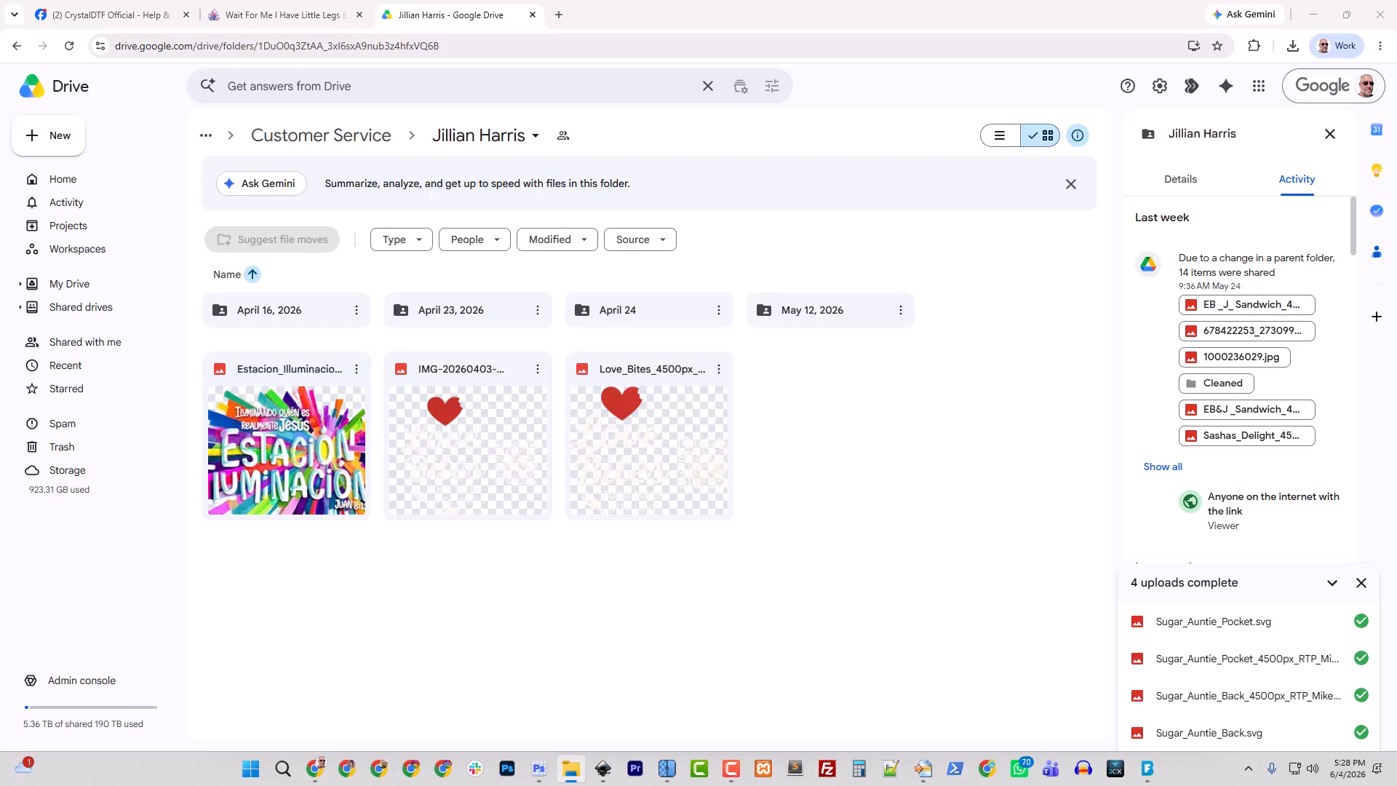
{"action": "left_click_drag", "start_coordinate": [4, 473], "coordinate": [848, 492]}
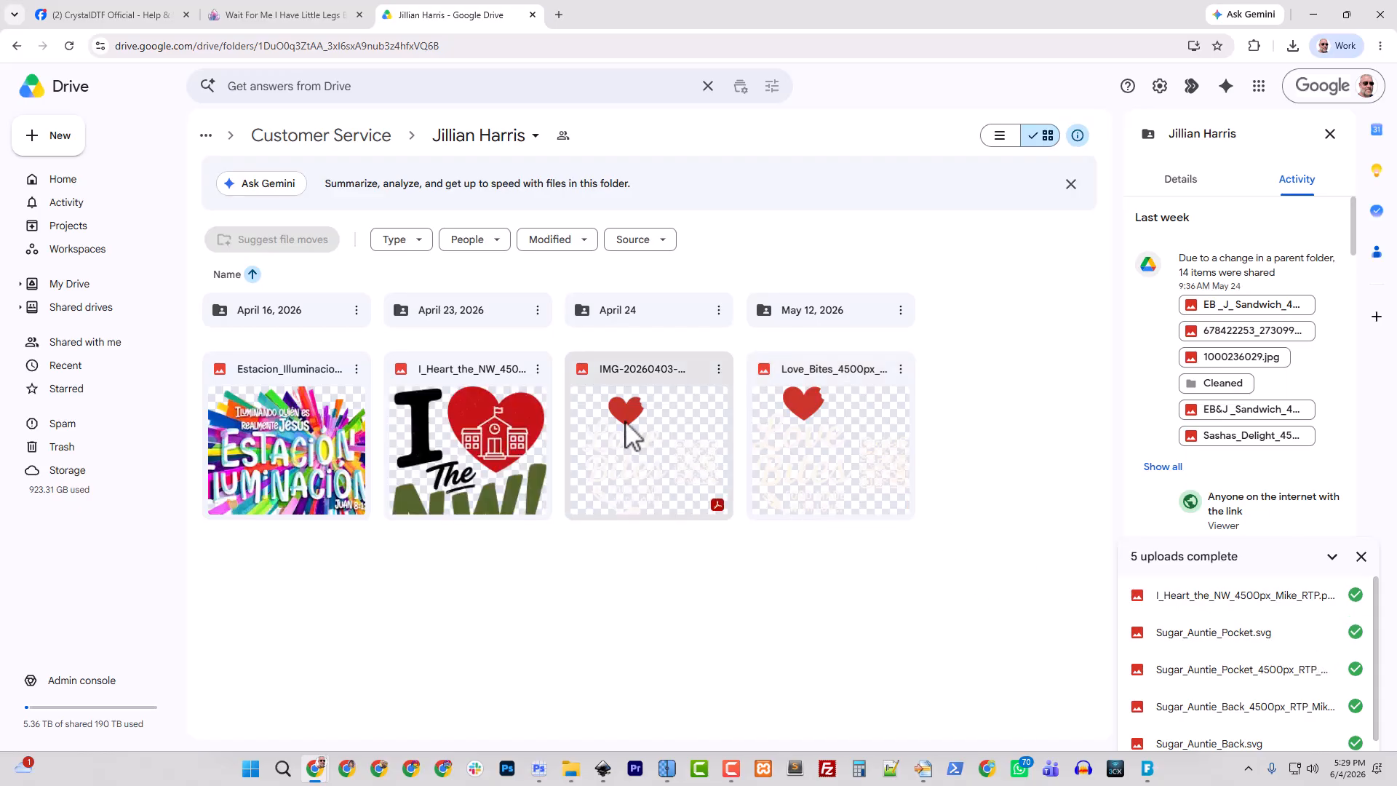
Check the general access setting in the customer folder's sharing options
{"action": "left_click", "coordinate": [487, 138]}
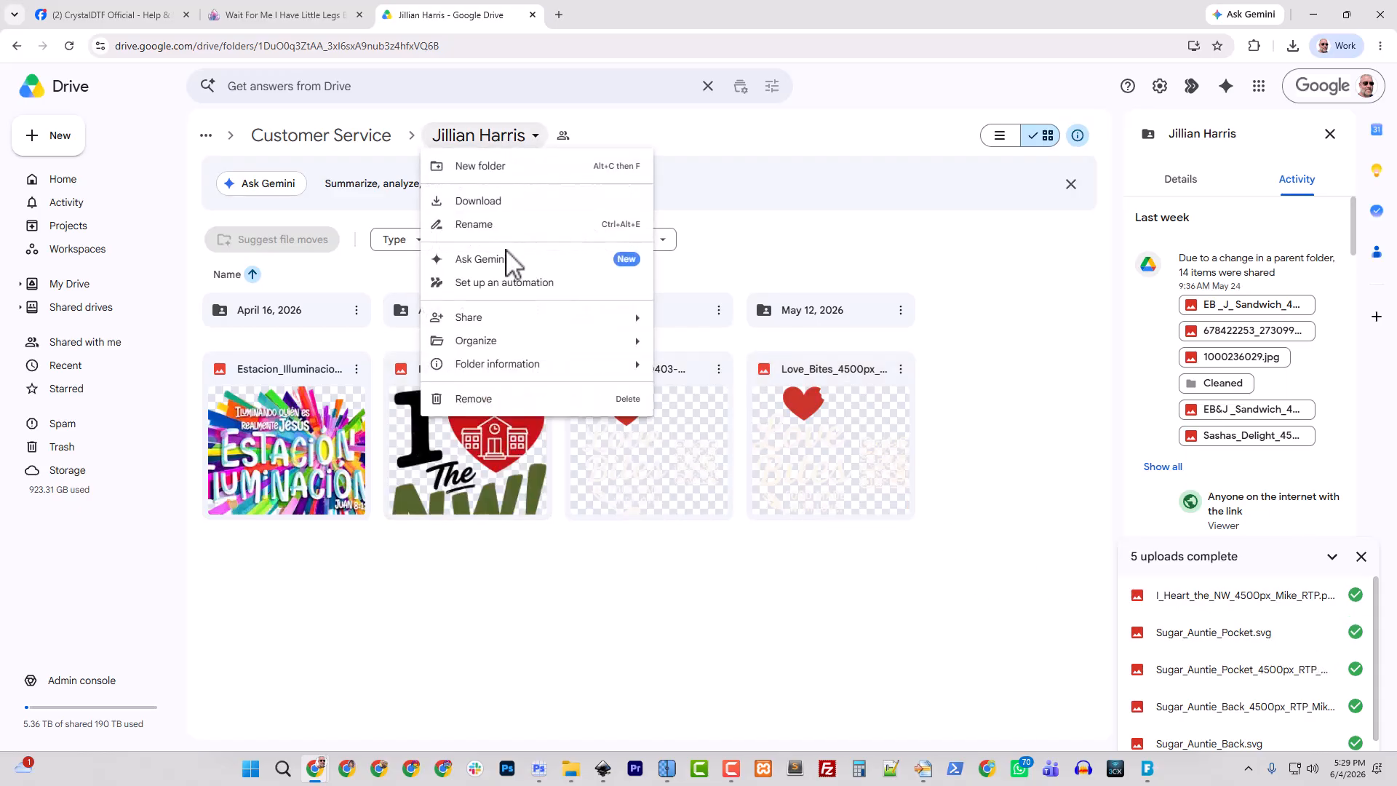
{"action": "mouse_move", "coordinate": [640, 321]}
{"action": "left_click", "coordinate": [735, 342]}
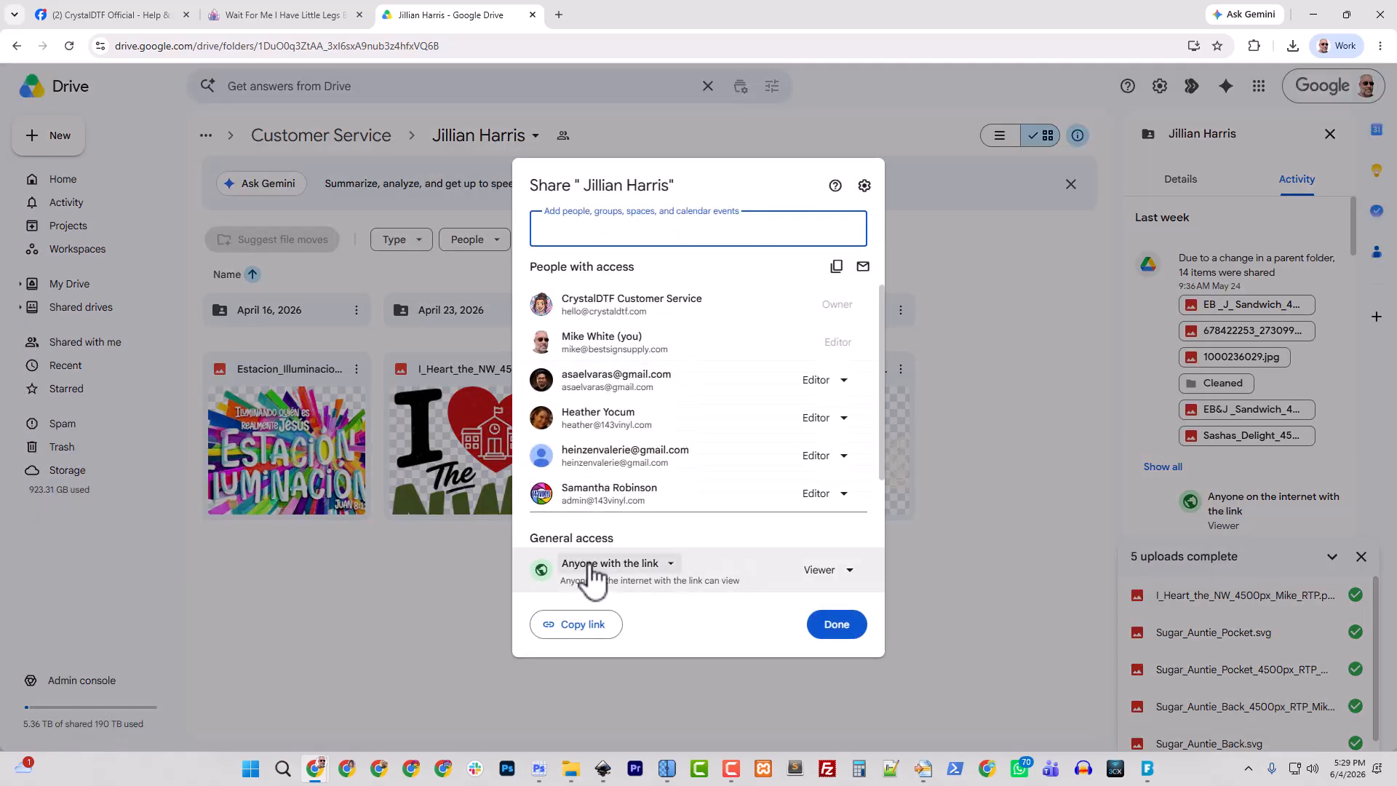
{"action": "left_click", "coordinate": [826, 625]}
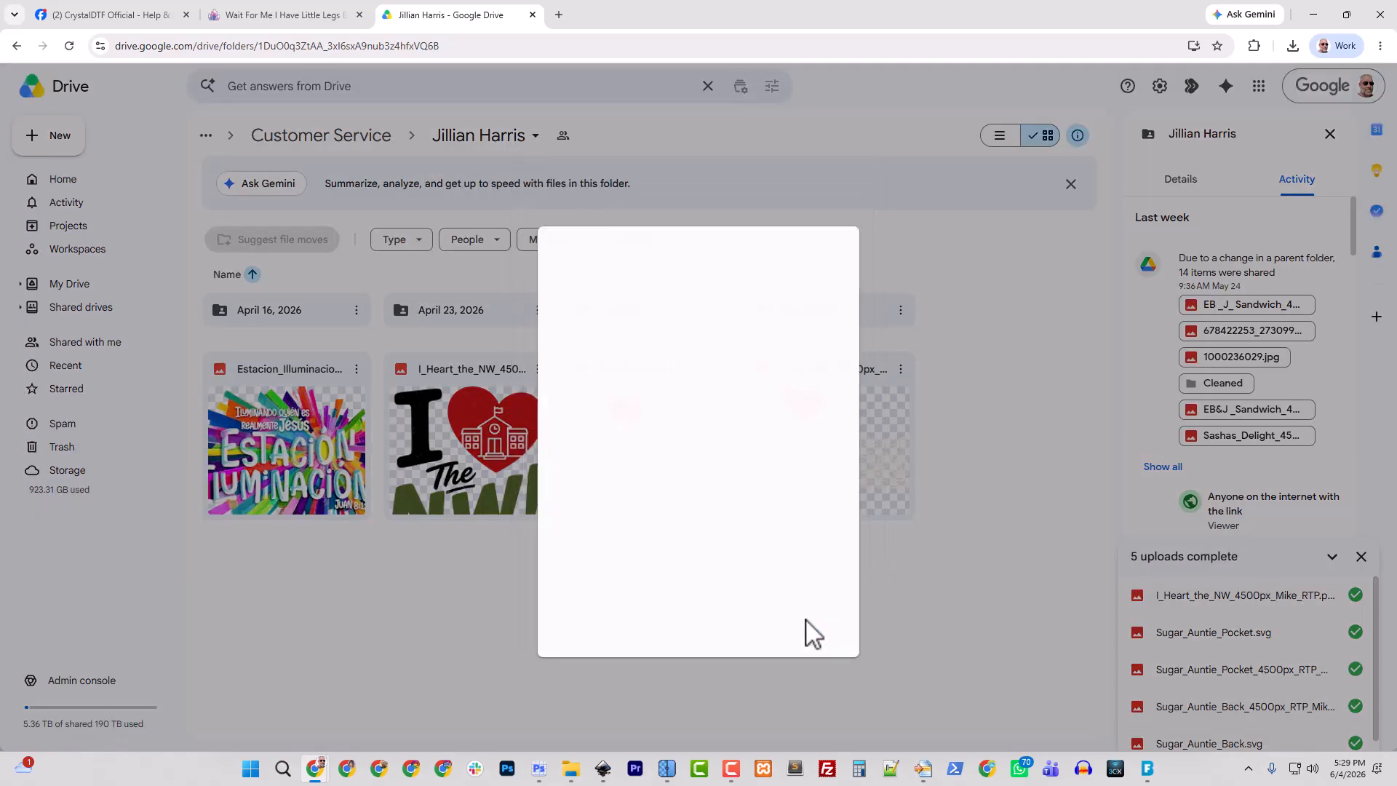
Copy the share link of the uploaded I Heart the NW PNG
{"action": "left_click", "coordinate": [537, 369]}
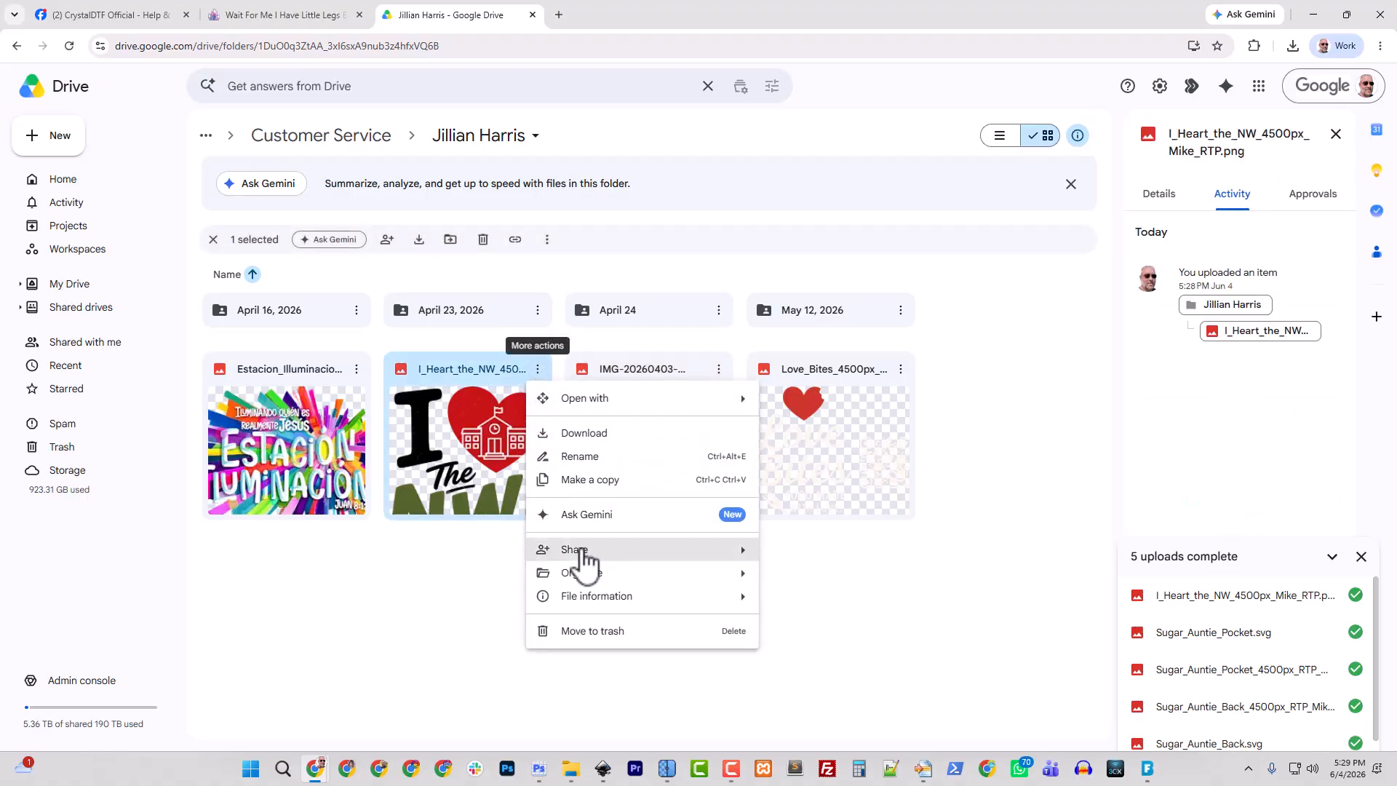
{"action": "mouse_move", "coordinate": [582, 556]}
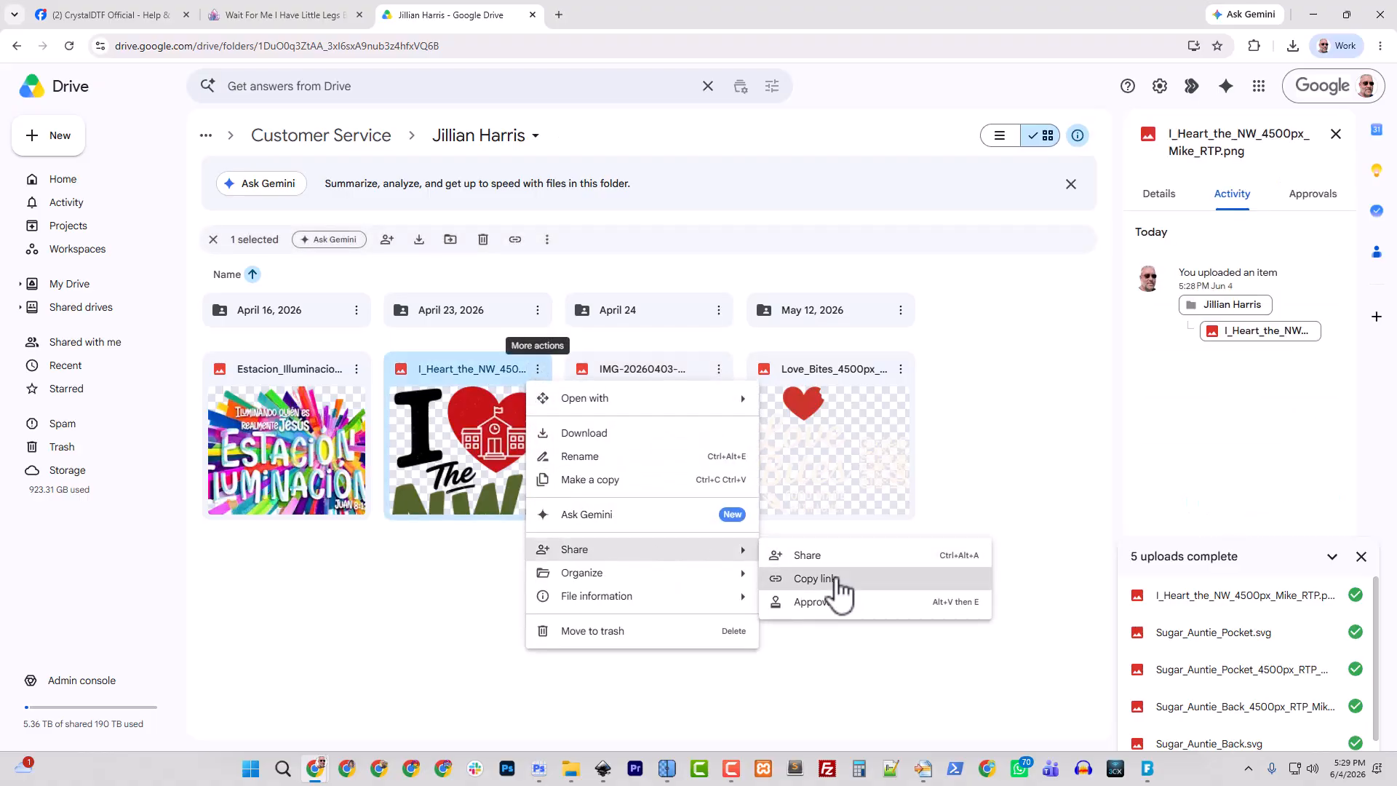
{"action": "left_click", "coordinate": [815, 579]}
Draft a comment on the customer's Facebook post: "Here is your cleaned up artwork!", the copied Drive link and "Here is a preview attached as well."
{"action": "left_click", "coordinate": [80, 10]}
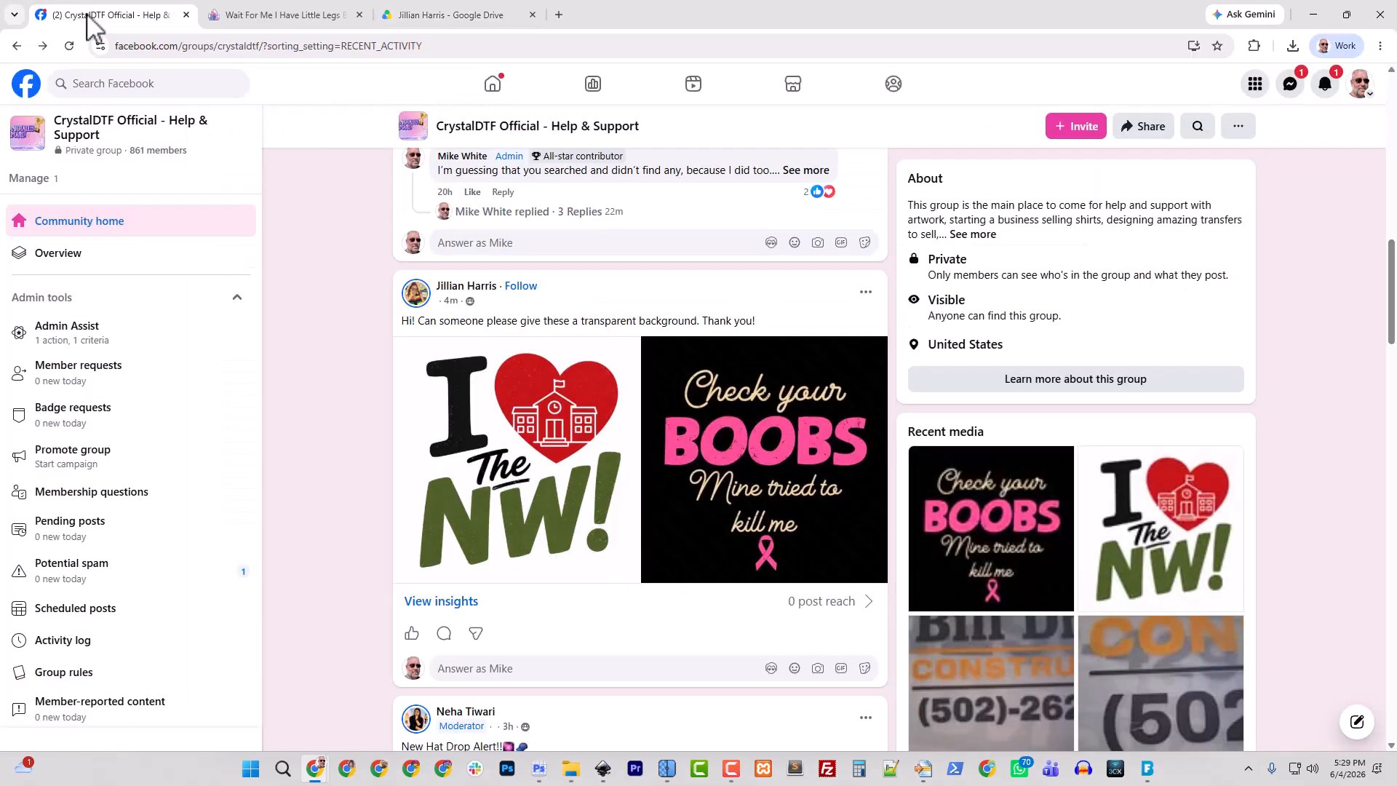
{"action": "scroll", "coordinate": [655, 555], "scroll_direction": "down", "scroll_amount": 2}
{"action": "left_click", "coordinate": [482, 524]}
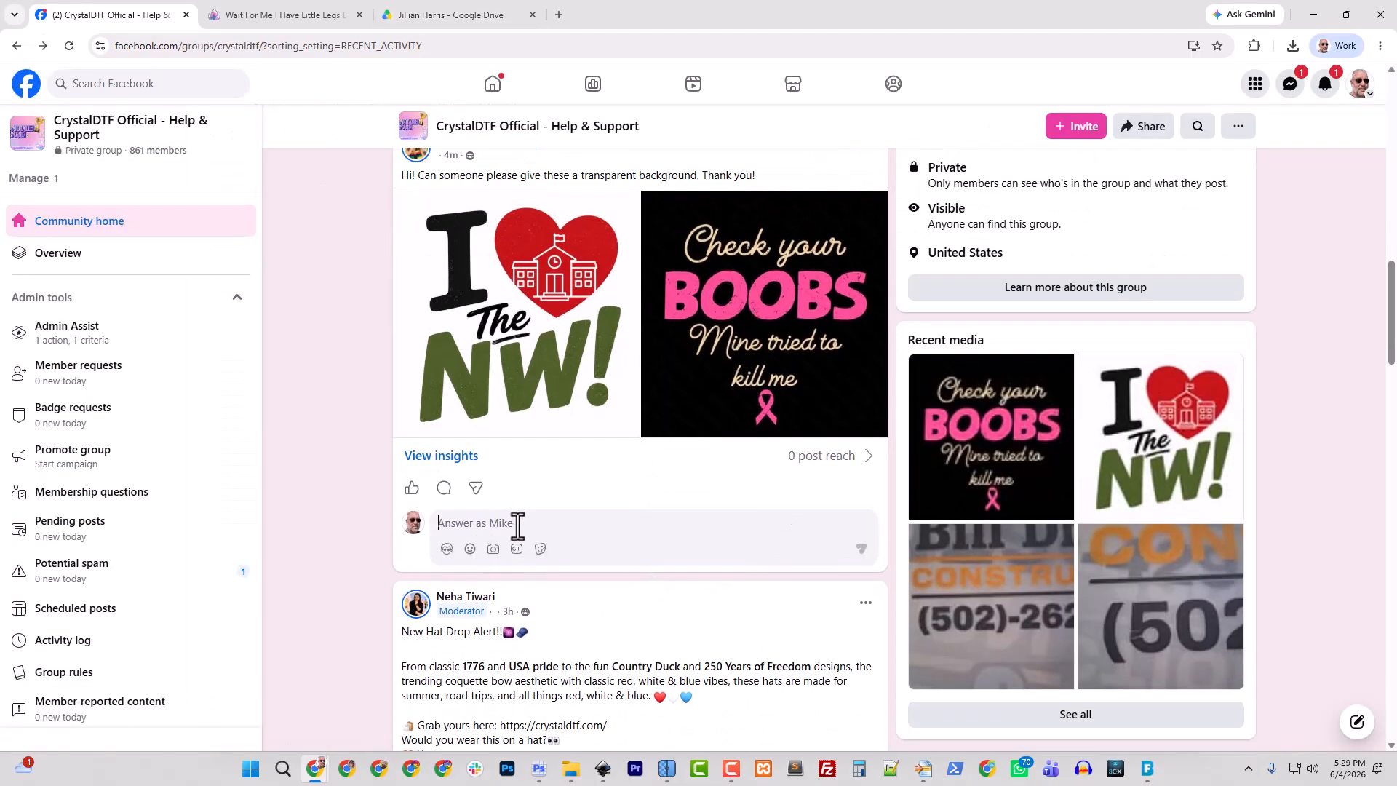
{"action": "type", "text": "Here is your cleaned up artwork!"}
{"action": "key", "text": "shift+Return"}
{"action": "key", "text": "ctrl+v"}
{"action": "key", "text": "shift+Return"}
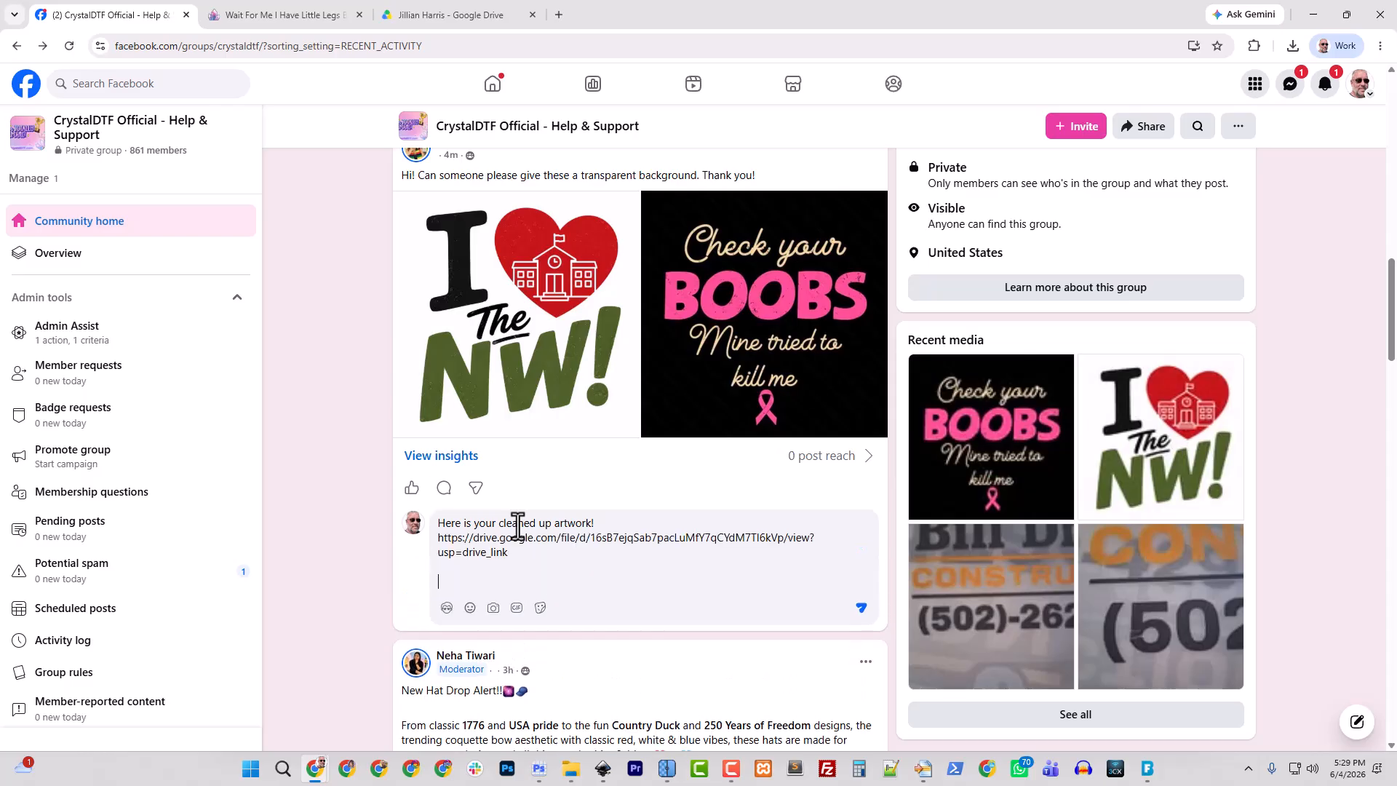
{"action": "type", "text": "Here is ap"}
{"action": "key", "text": "End"}
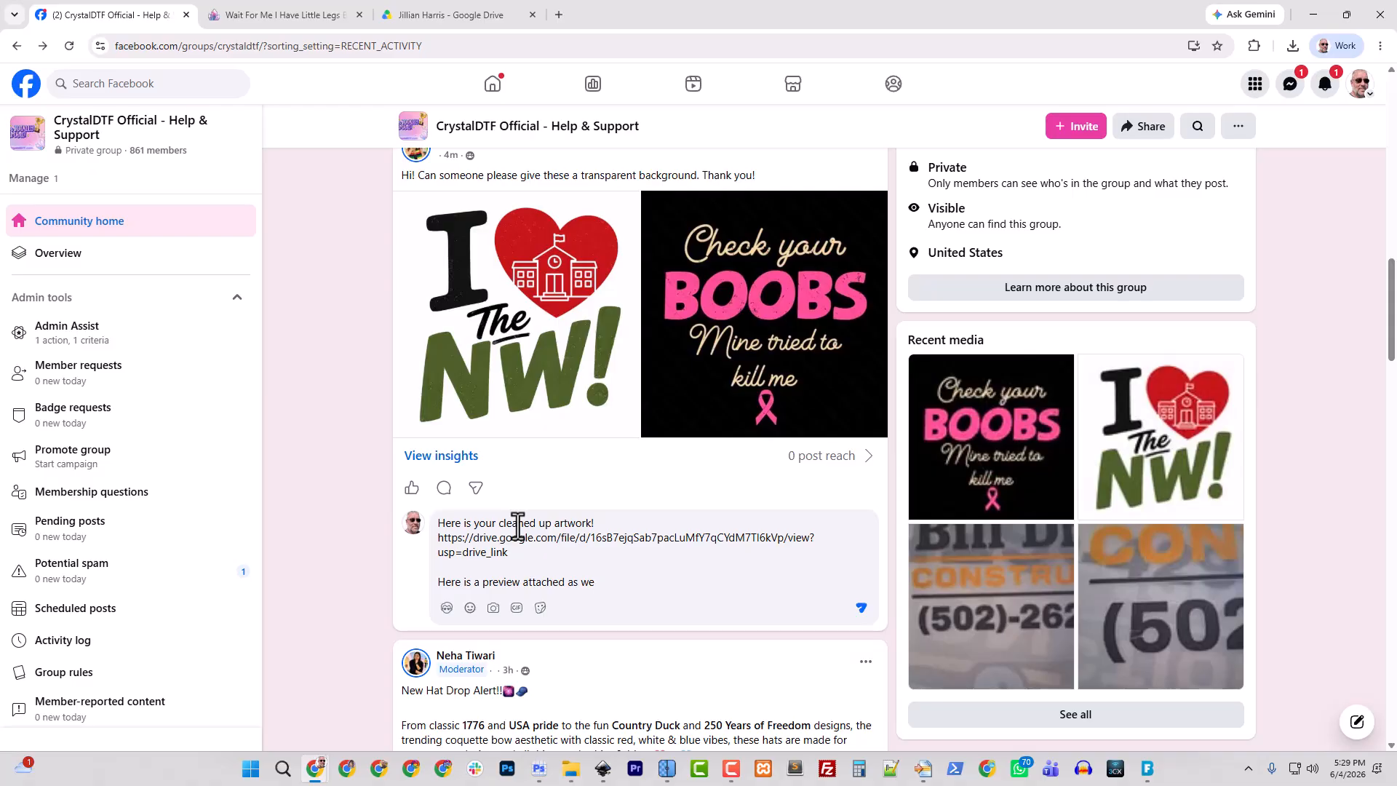
Attach the exported I Heart the NW PNG to the comment and post it
{"action": "left_click", "coordinate": [493, 607]}
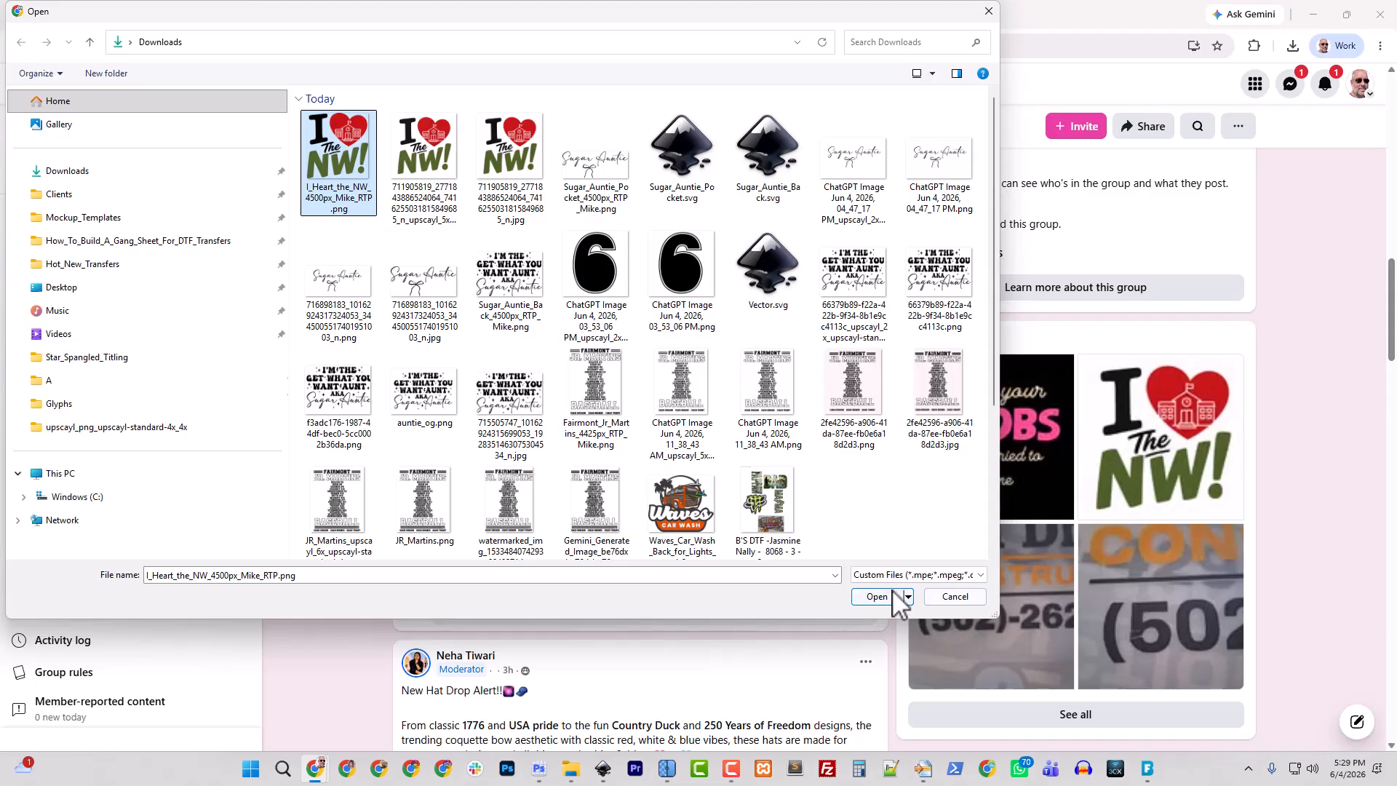
{"action": "left_click", "coordinate": [878, 597]}
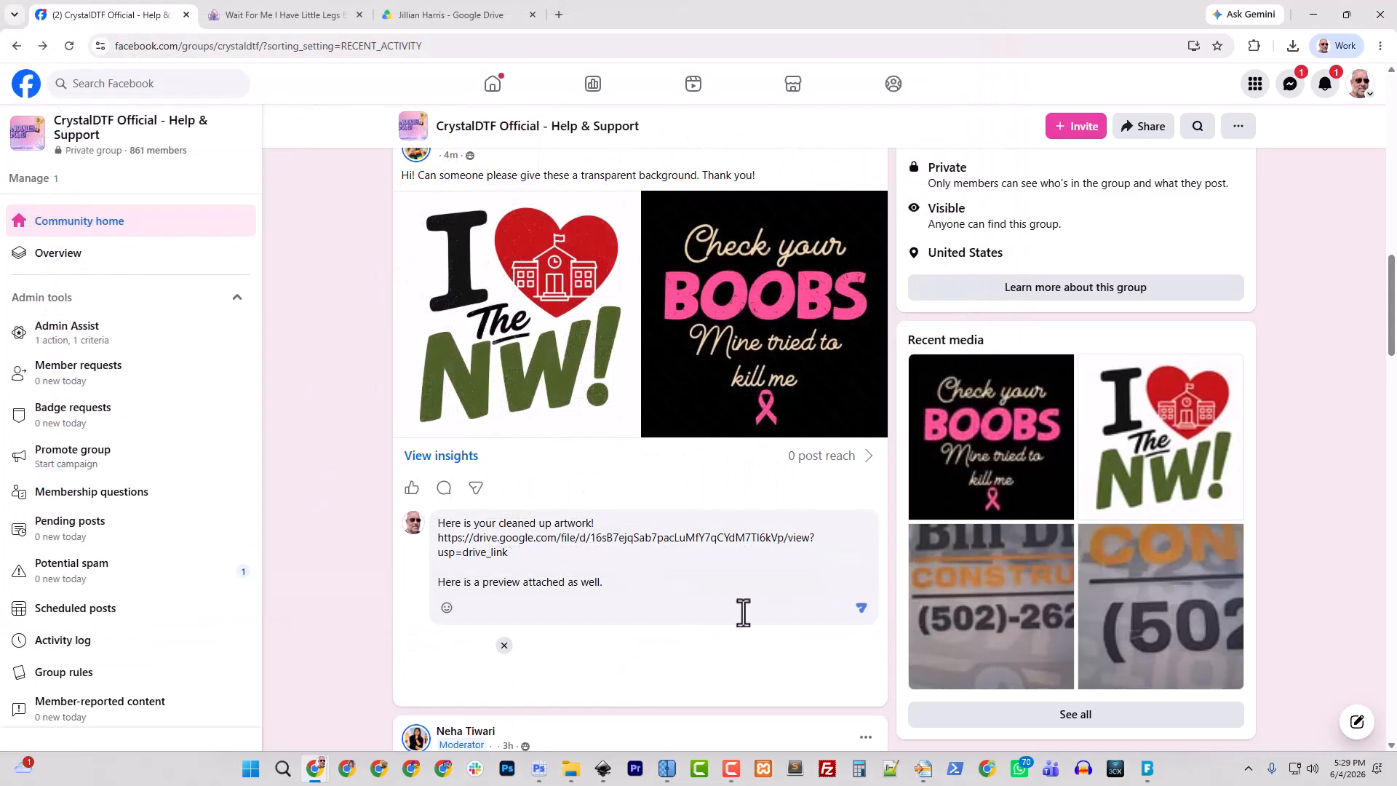
{"action": "left_click", "coordinate": [861, 608]}
Upload I_Heart_the_NW.psd to the customer's Google Drive folder and download it from there
{"action": "left_click", "coordinate": [477, 11]}
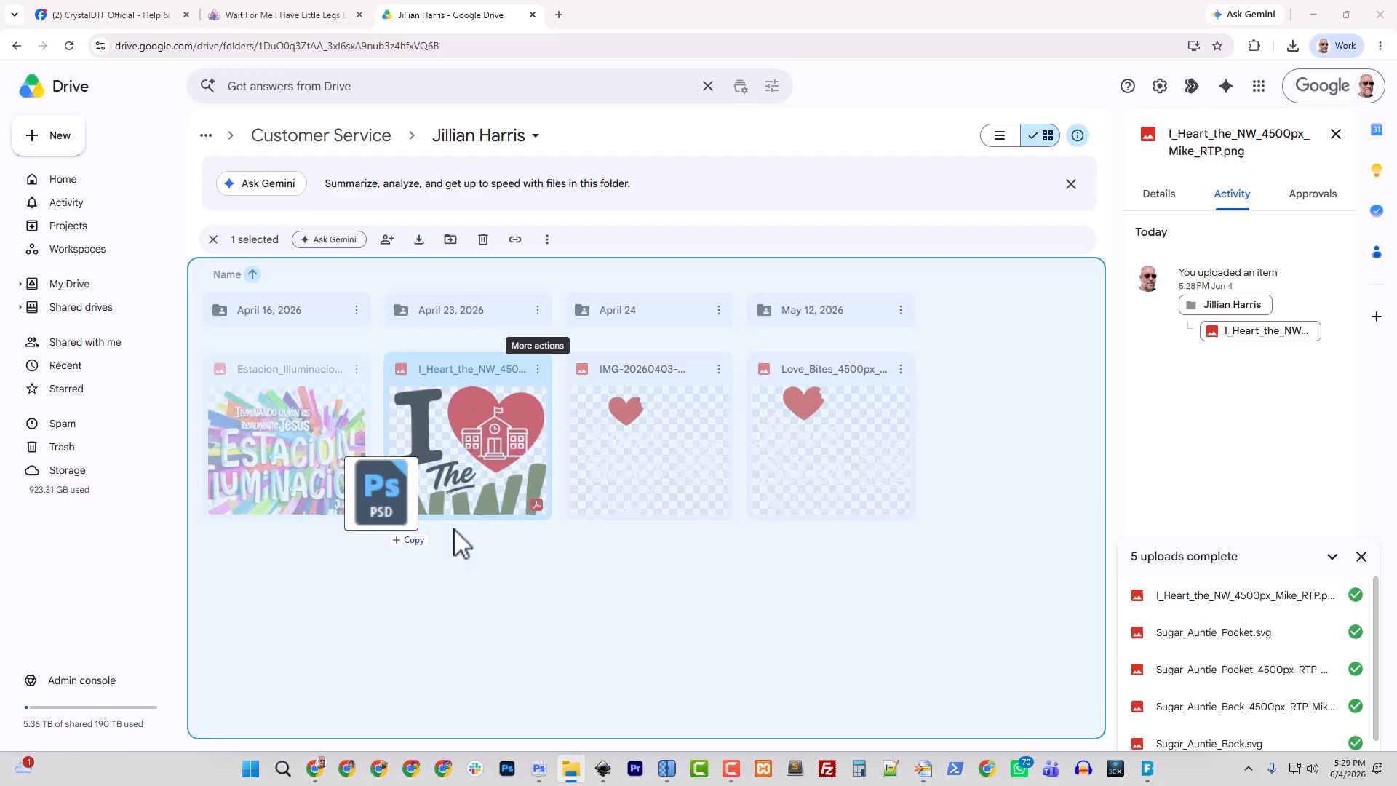
{"action": "left_click_drag", "start_coordinate": [453, 536], "coordinate": [975, 602]}
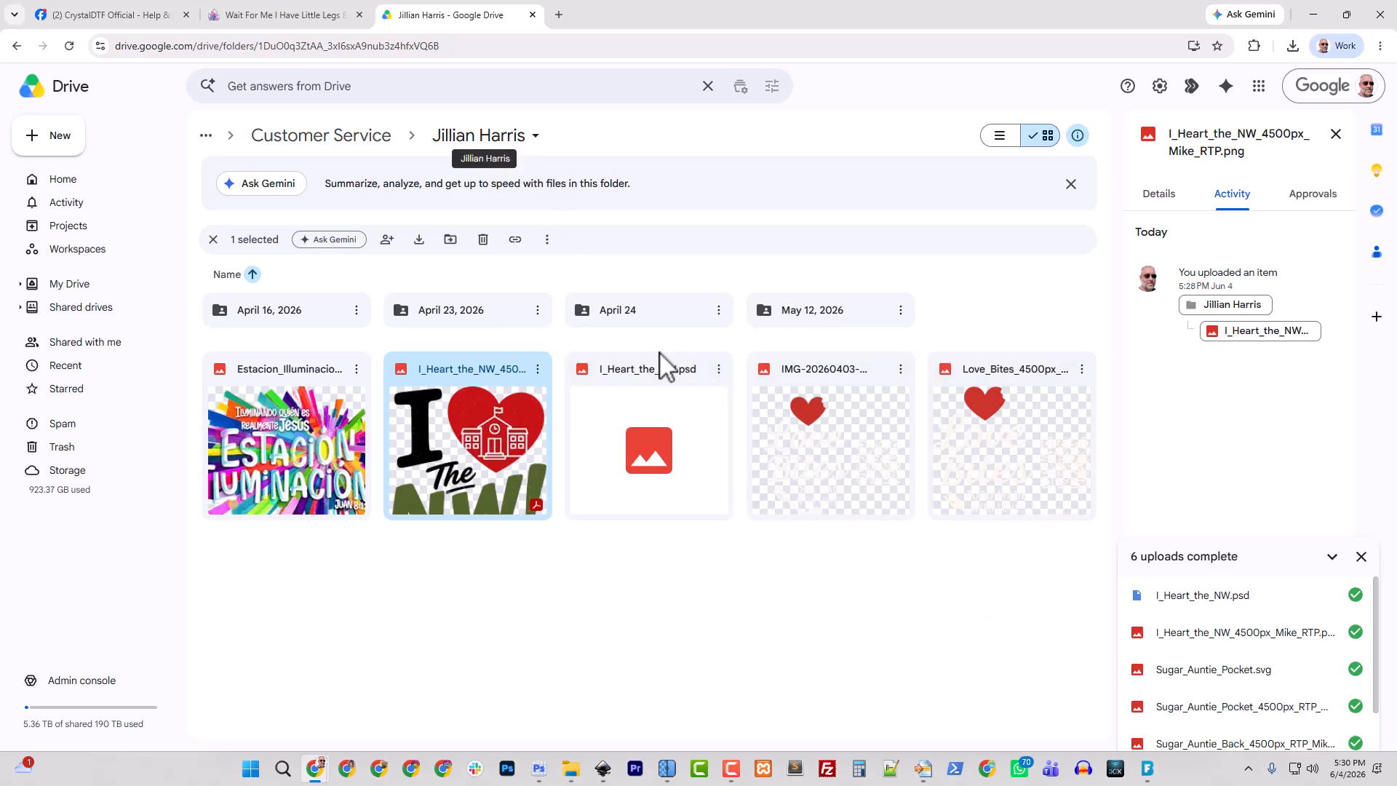
{"action": "left_click", "coordinate": [719, 370]}
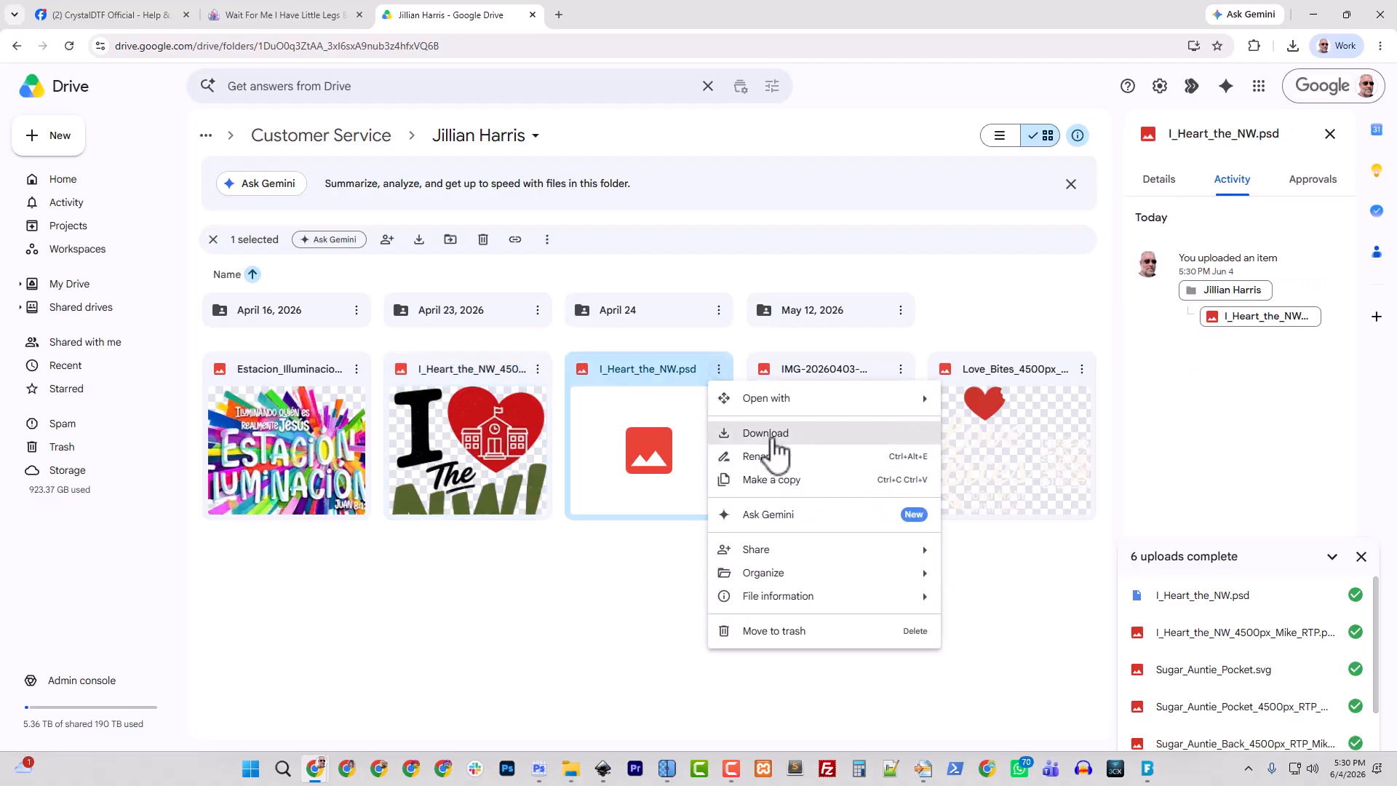
{"action": "left_click", "coordinate": [771, 436]}
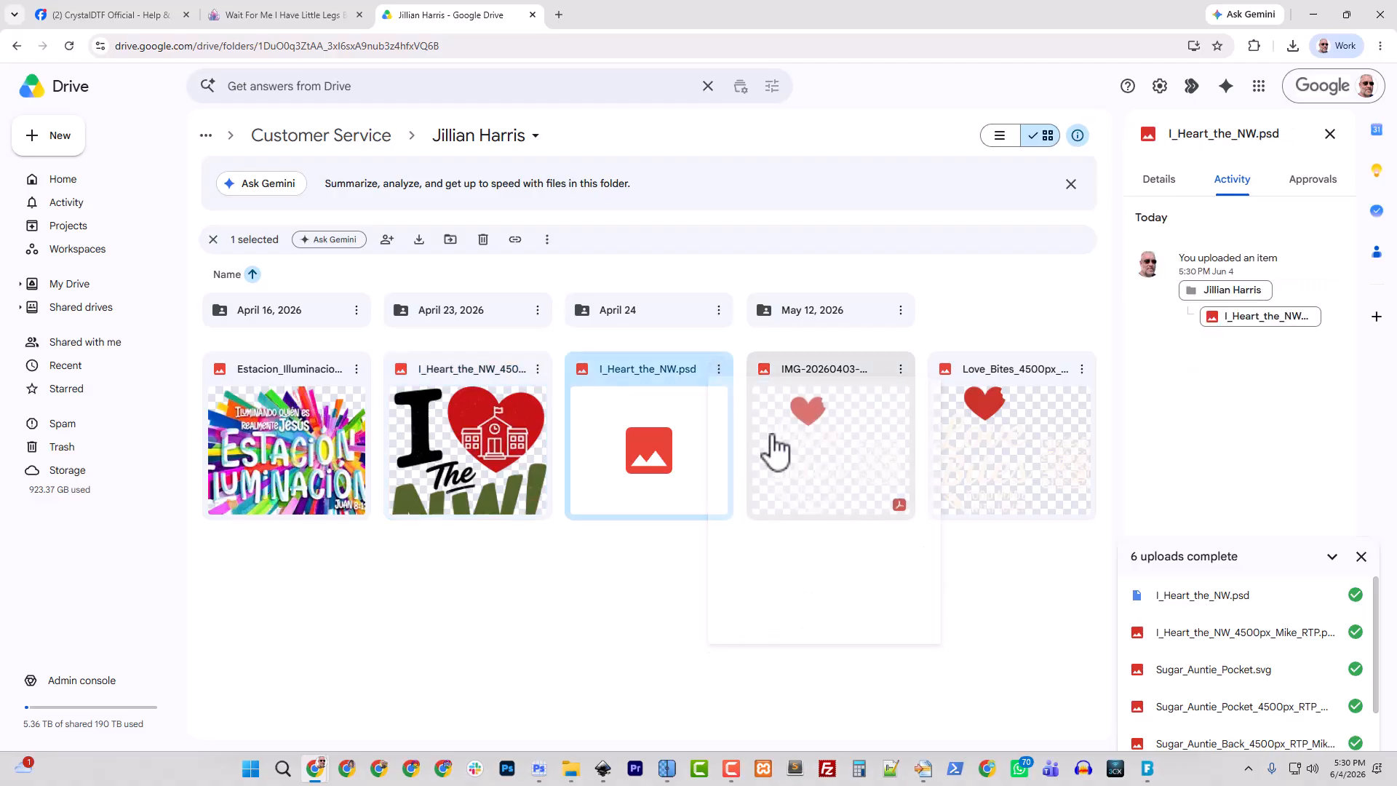
Load photopea.com in a new browser tab
{"action": "left_click", "coordinate": [559, 15]}
{"action": "type", "text": "phot"}
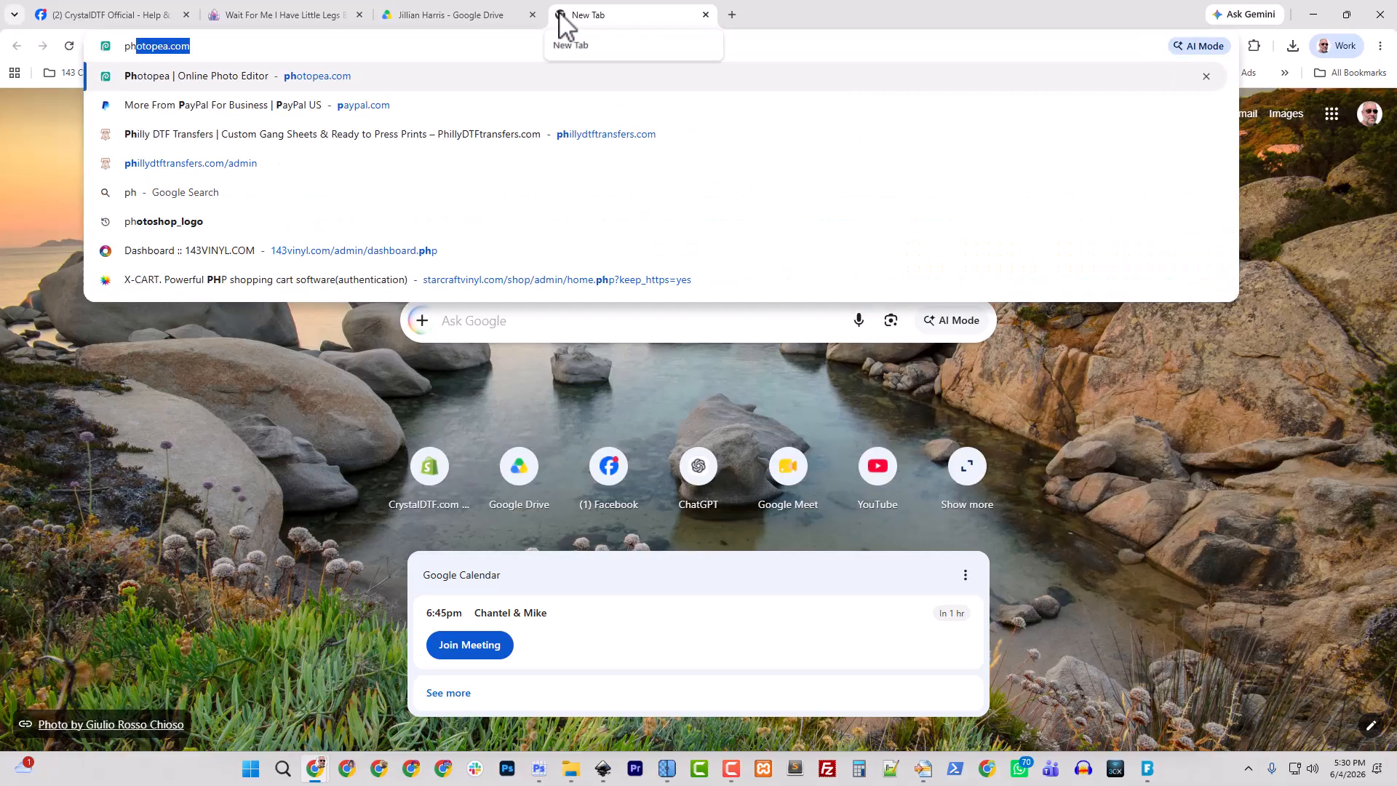
{"action": "type", "text": "opea.co"}
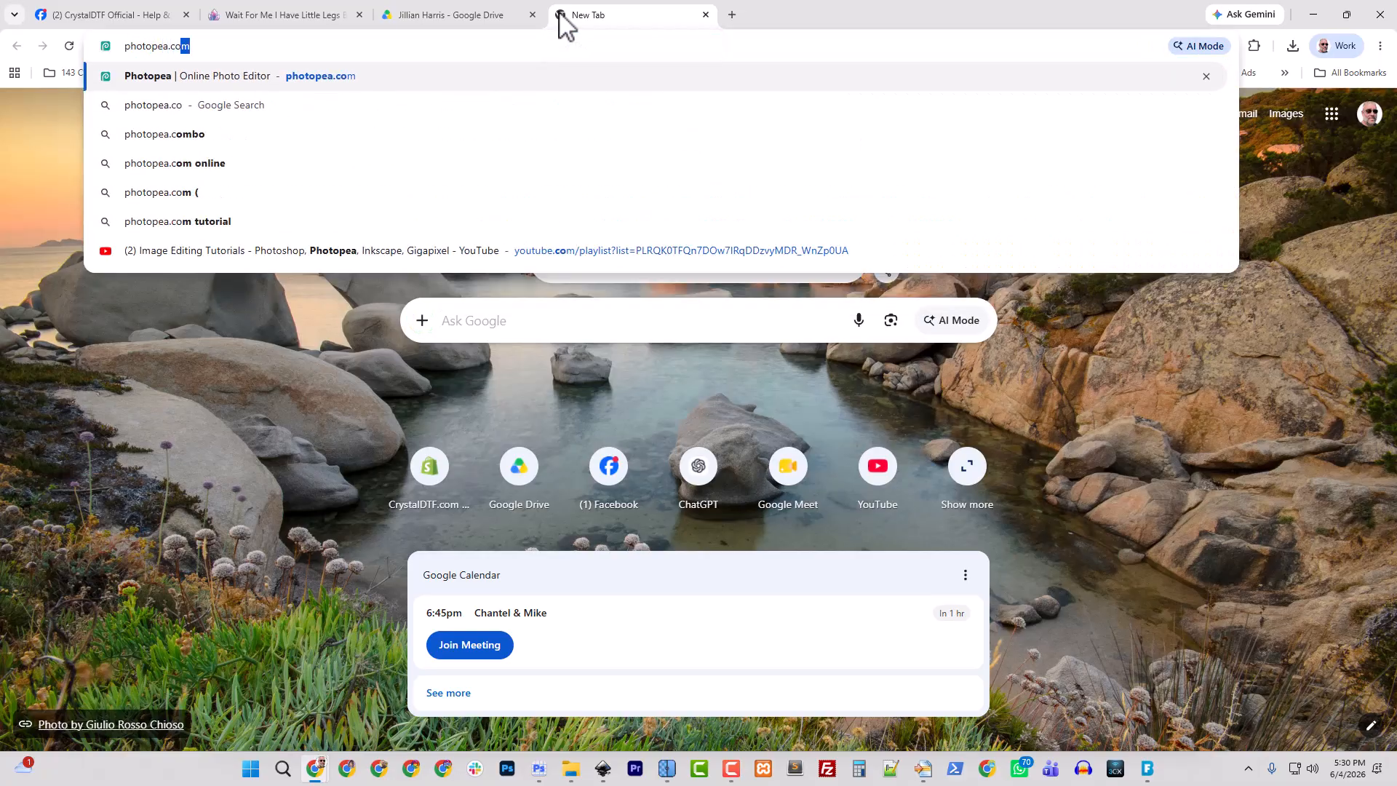
{"action": "key", "text": "Return"}
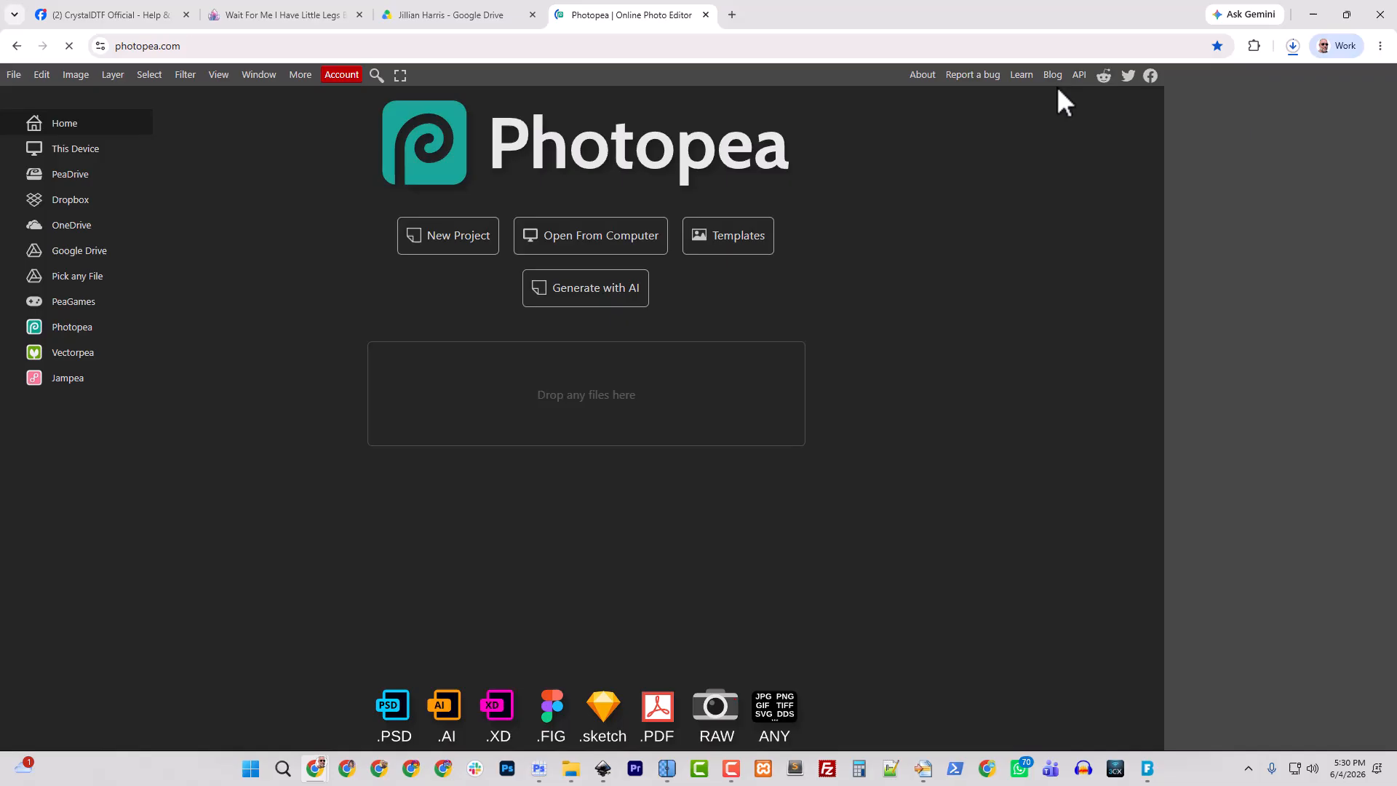
Open I_Heart_the_NW.psd from the Downloads folder in Photopea
{"action": "left_click", "coordinate": [561, 251]}
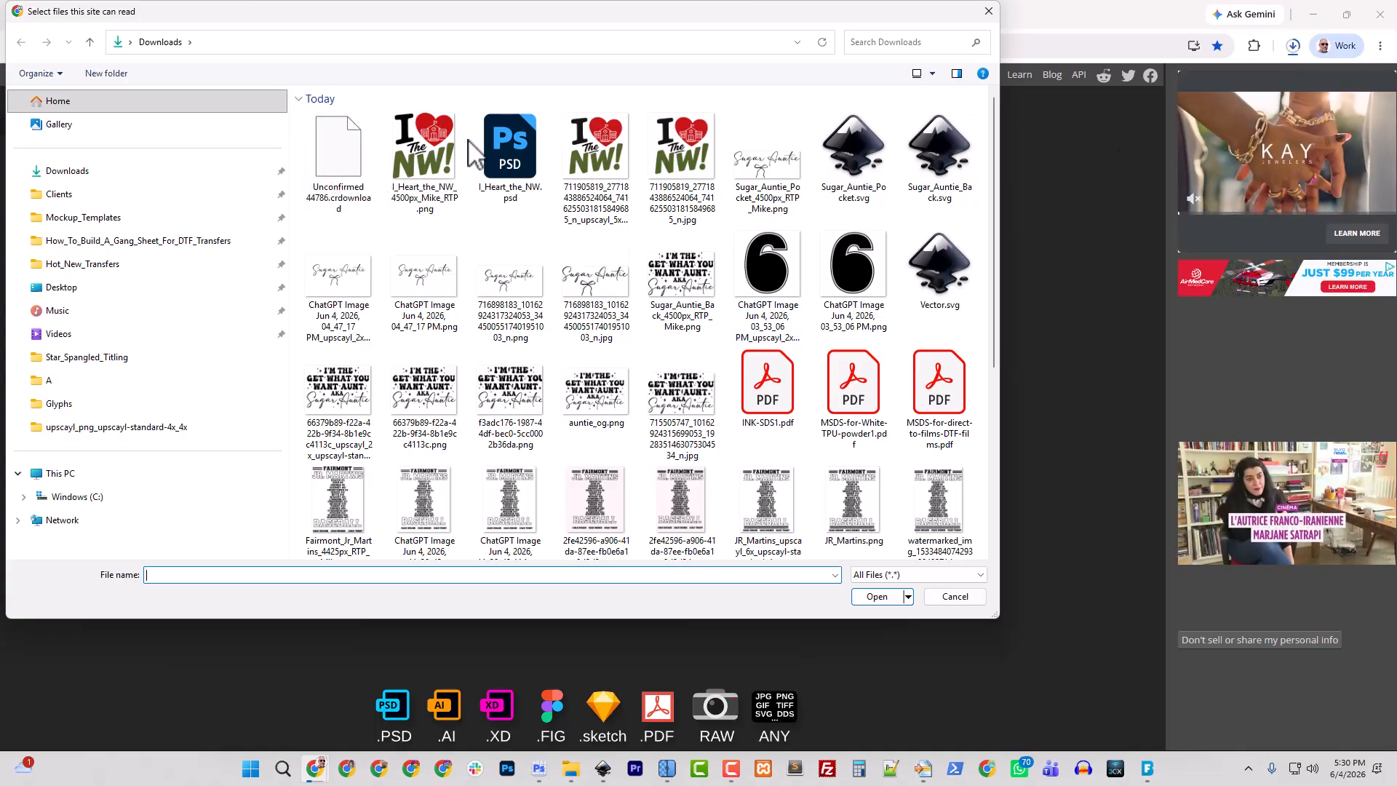
{"action": "left_click", "coordinate": [509, 155]}
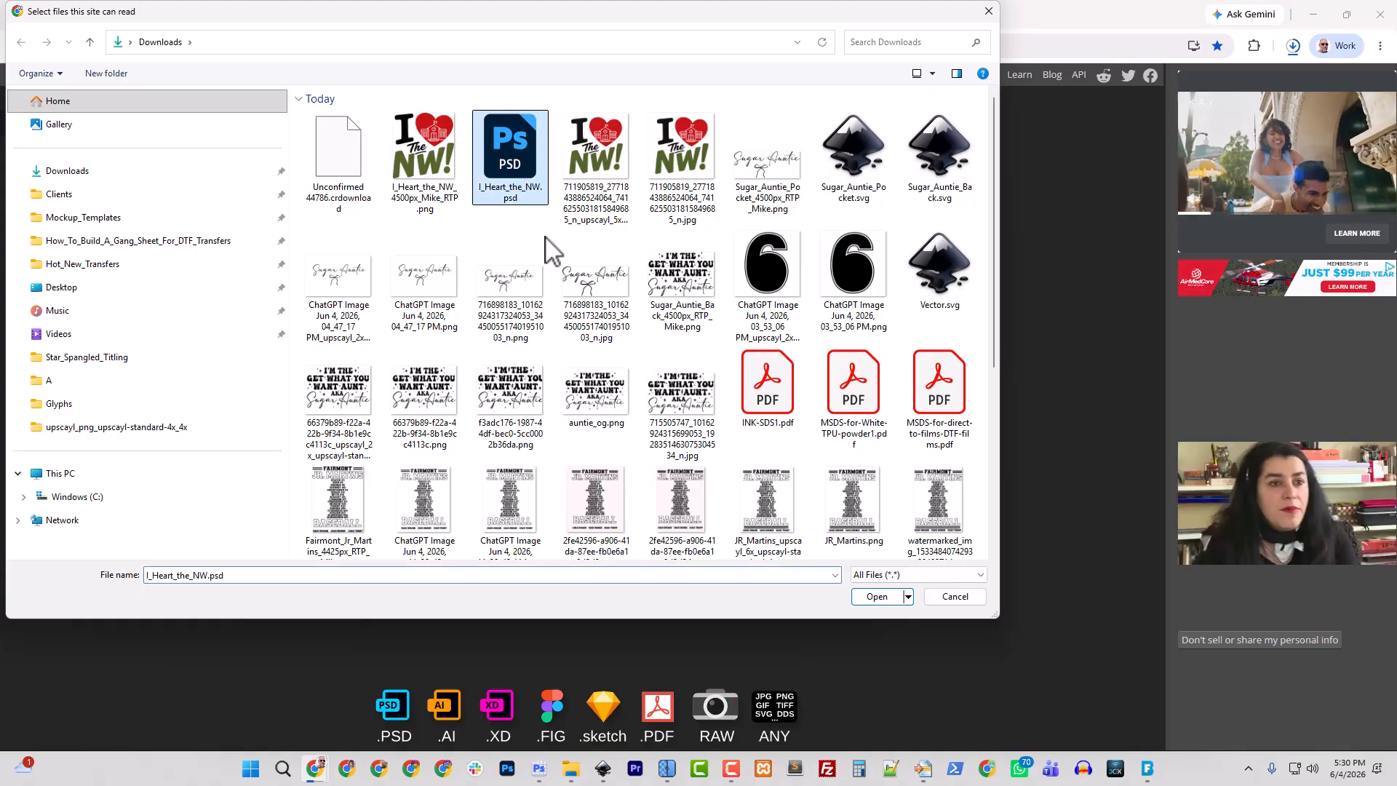
{"action": "left_click", "coordinate": [880, 598]}
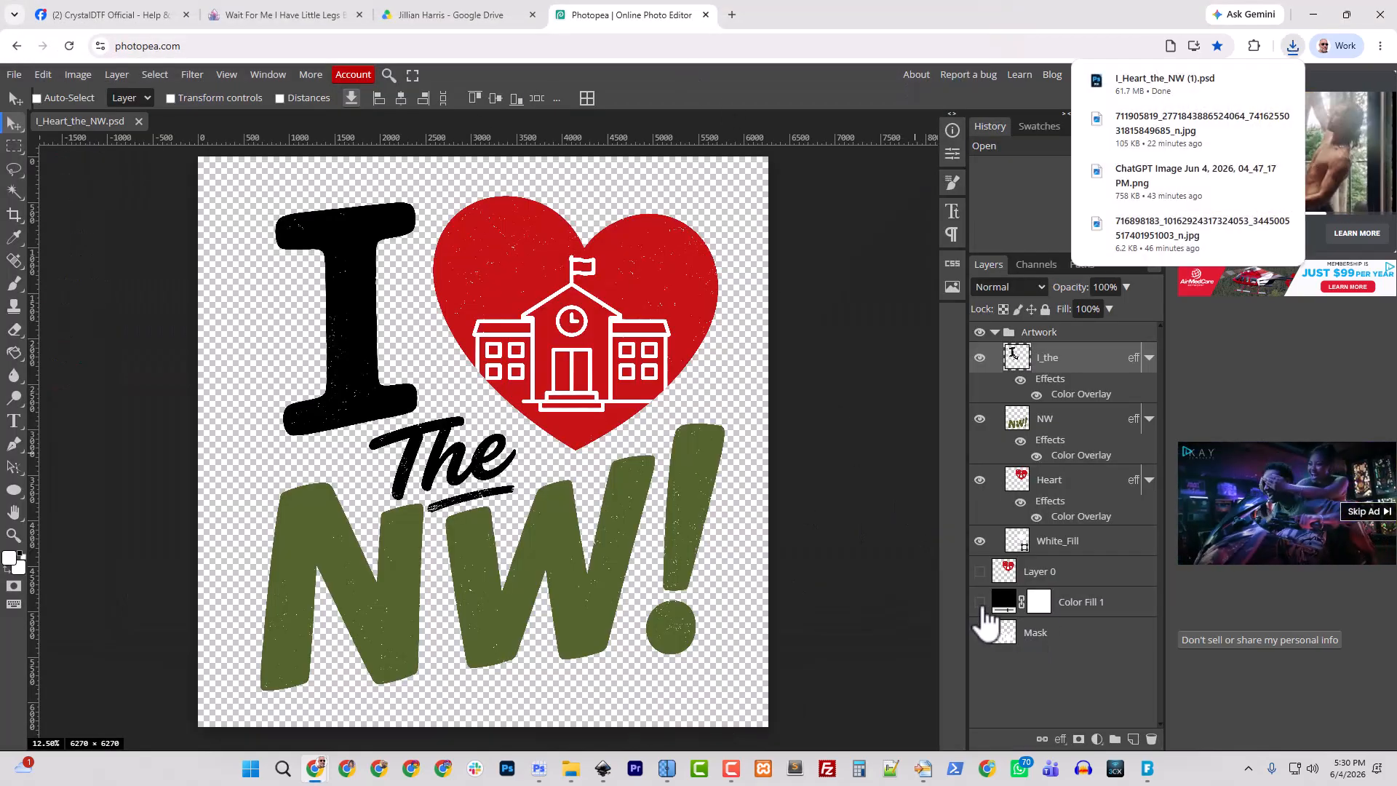
Hide the White_Fill layer and trim the empty transparent margins around the artwork
{"action": "left_click", "coordinate": [980, 542]}
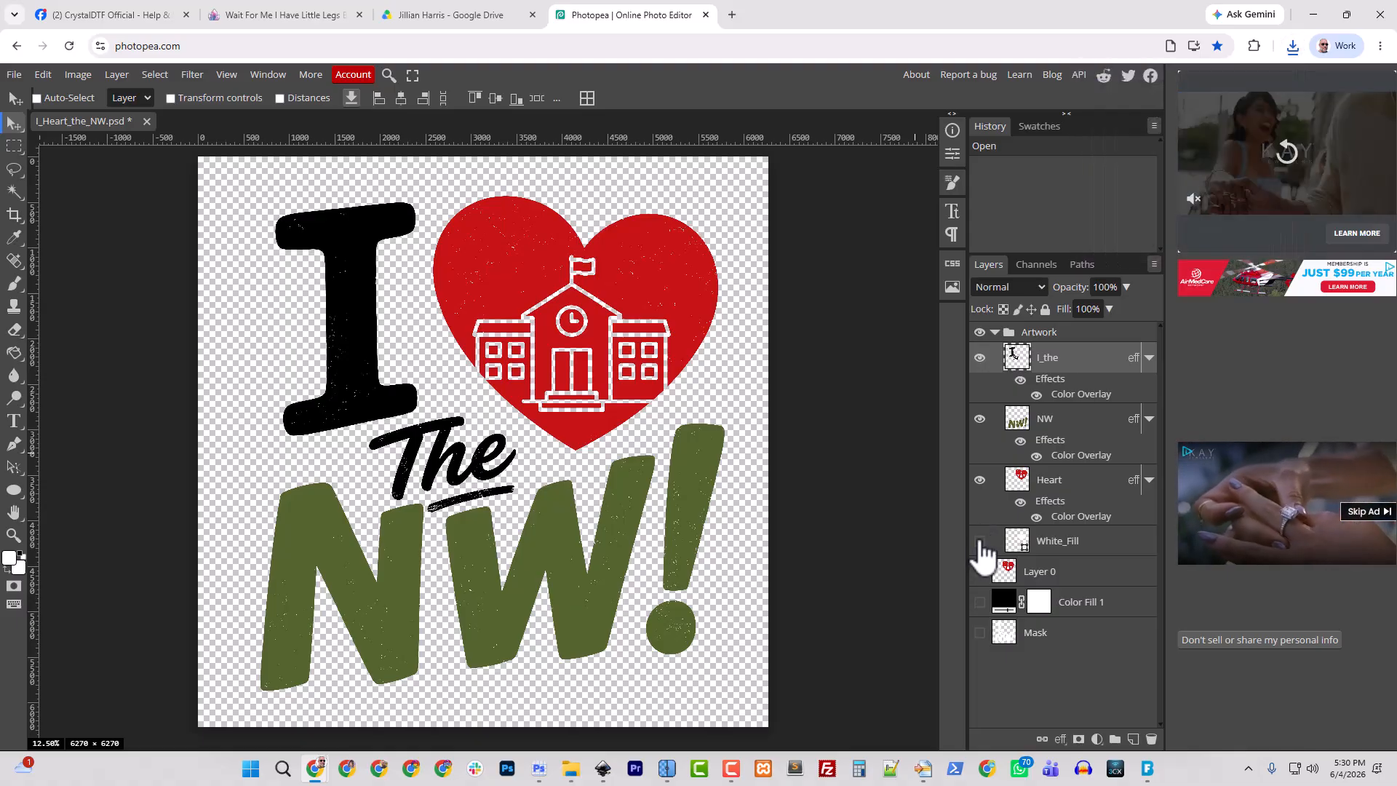
{"action": "left_click", "coordinate": [94, 76]}
{"action": "left_click", "coordinate": [113, 392]}
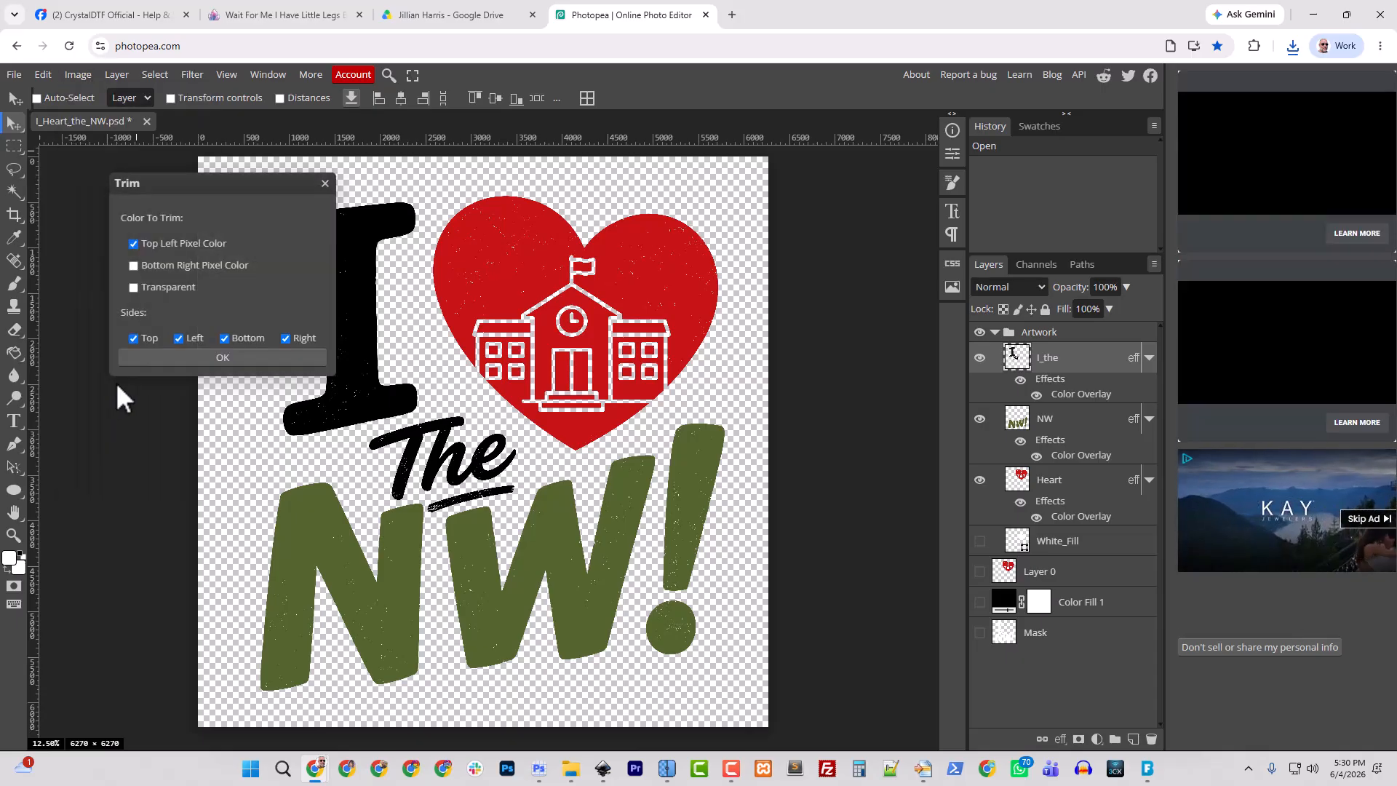
{"action": "left_click", "coordinate": [150, 286]}
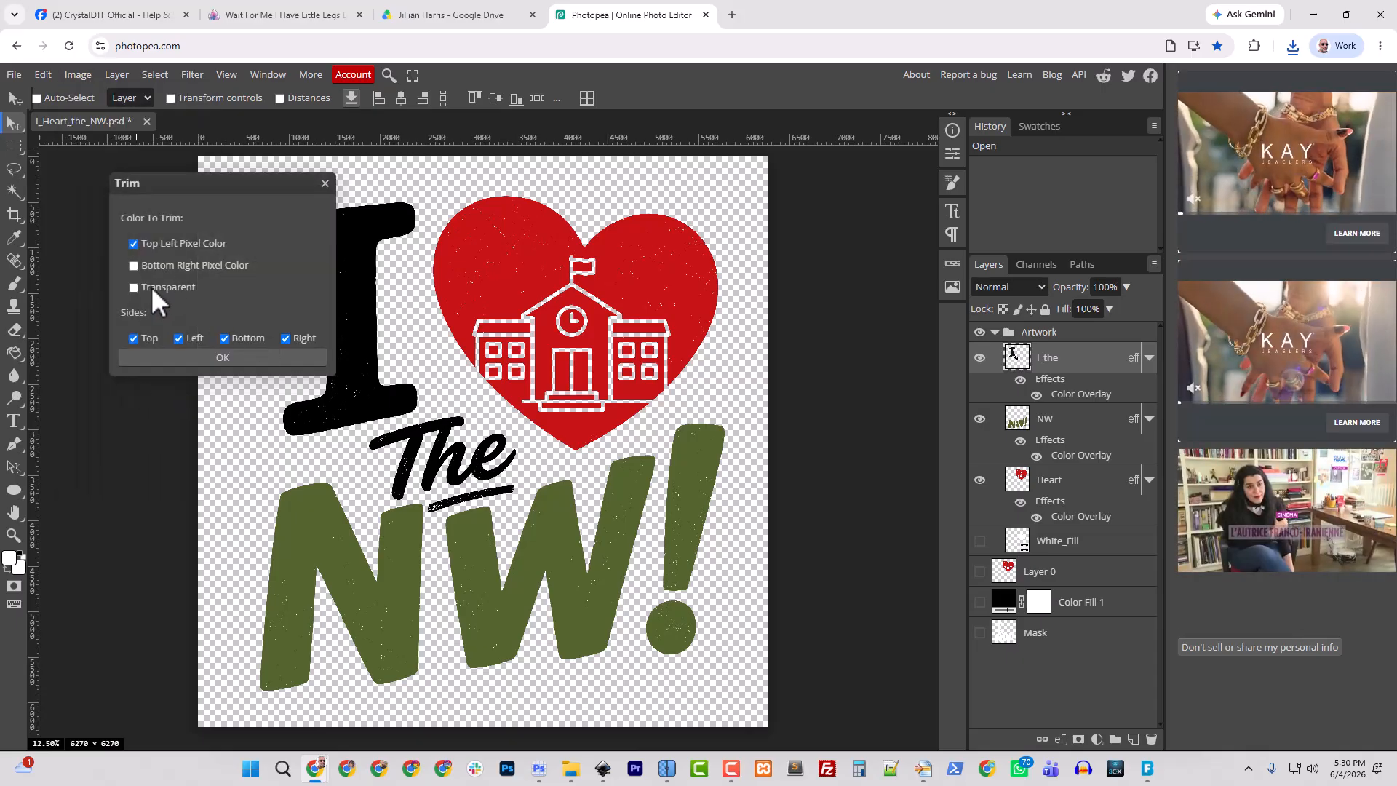
{"action": "left_click", "coordinate": [214, 357]}
Resize the image to 15 inches wide at 300 DPI, keeping its proportions, with the resolution changed while Resample is off
{"action": "left_click", "coordinate": [80, 74]}
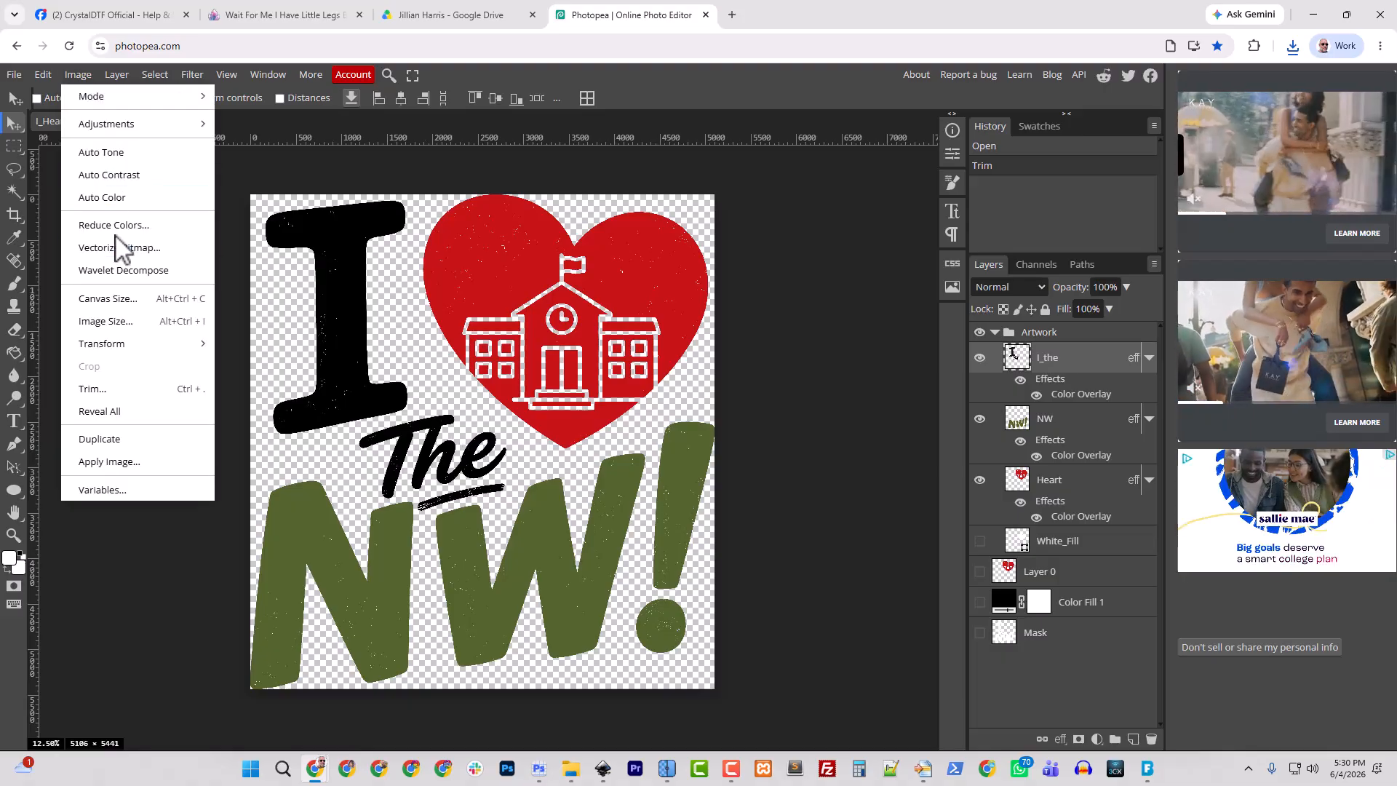
{"action": "left_click", "coordinate": [116, 320]}
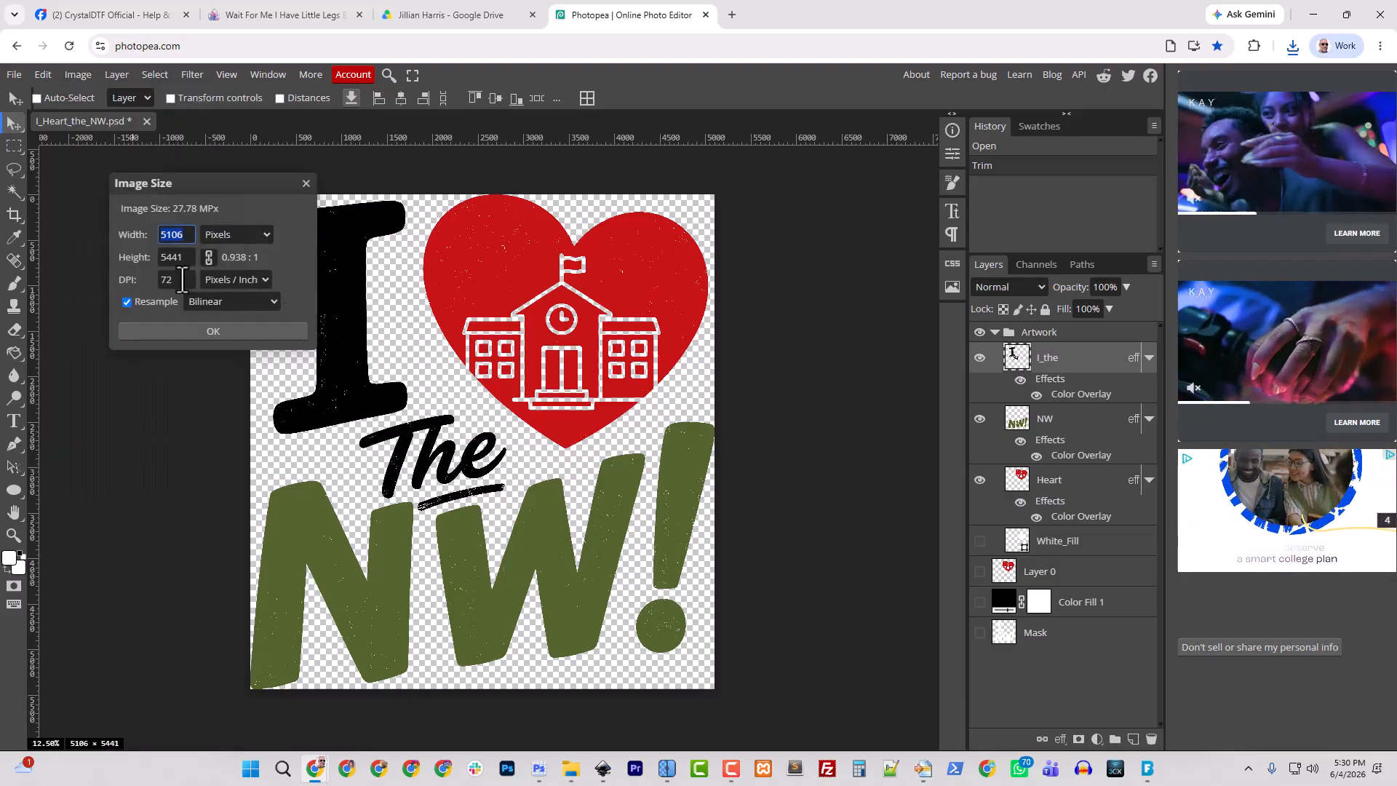
{"action": "left_click", "coordinate": [163, 300]}
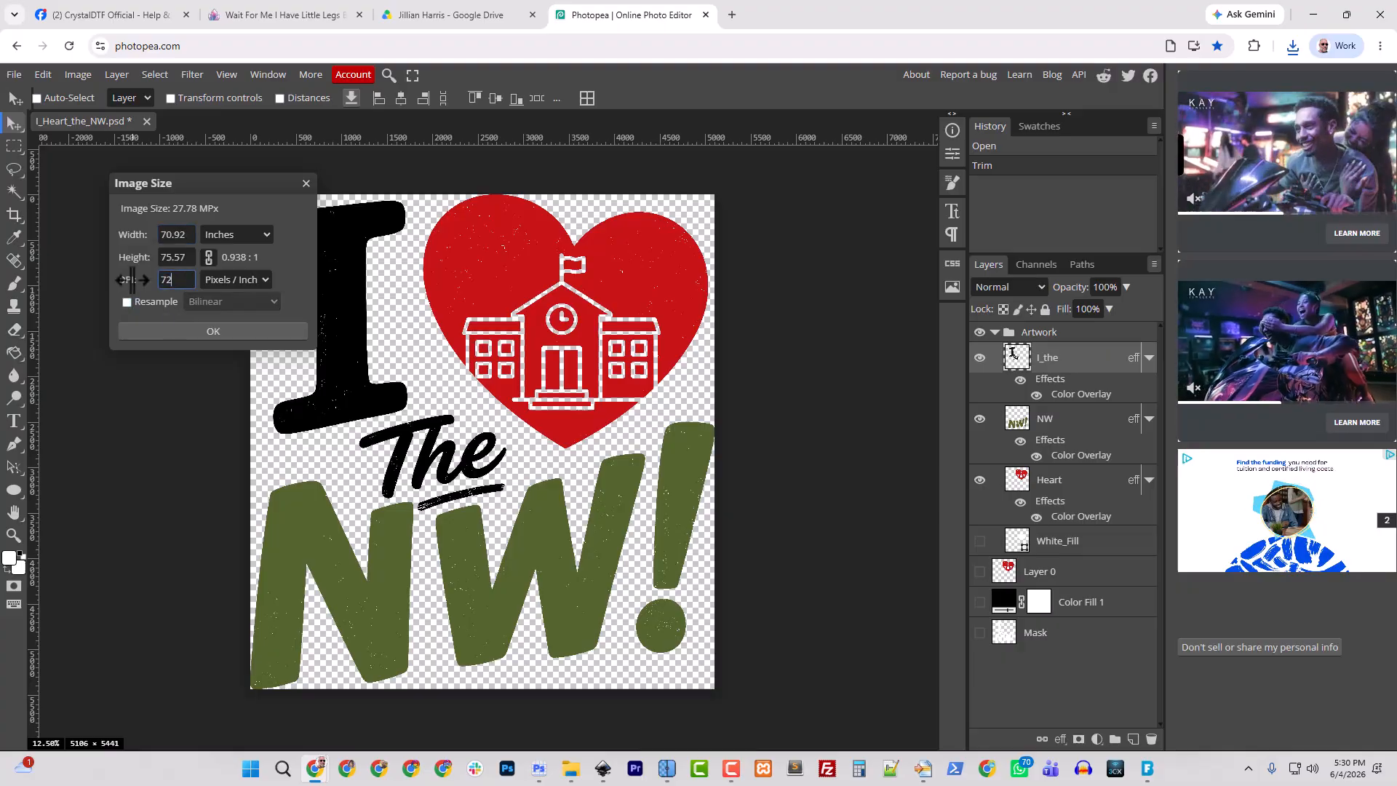
{"action": "key", "text": "ctrl+a"}
{"action": "type", "text": "300"}
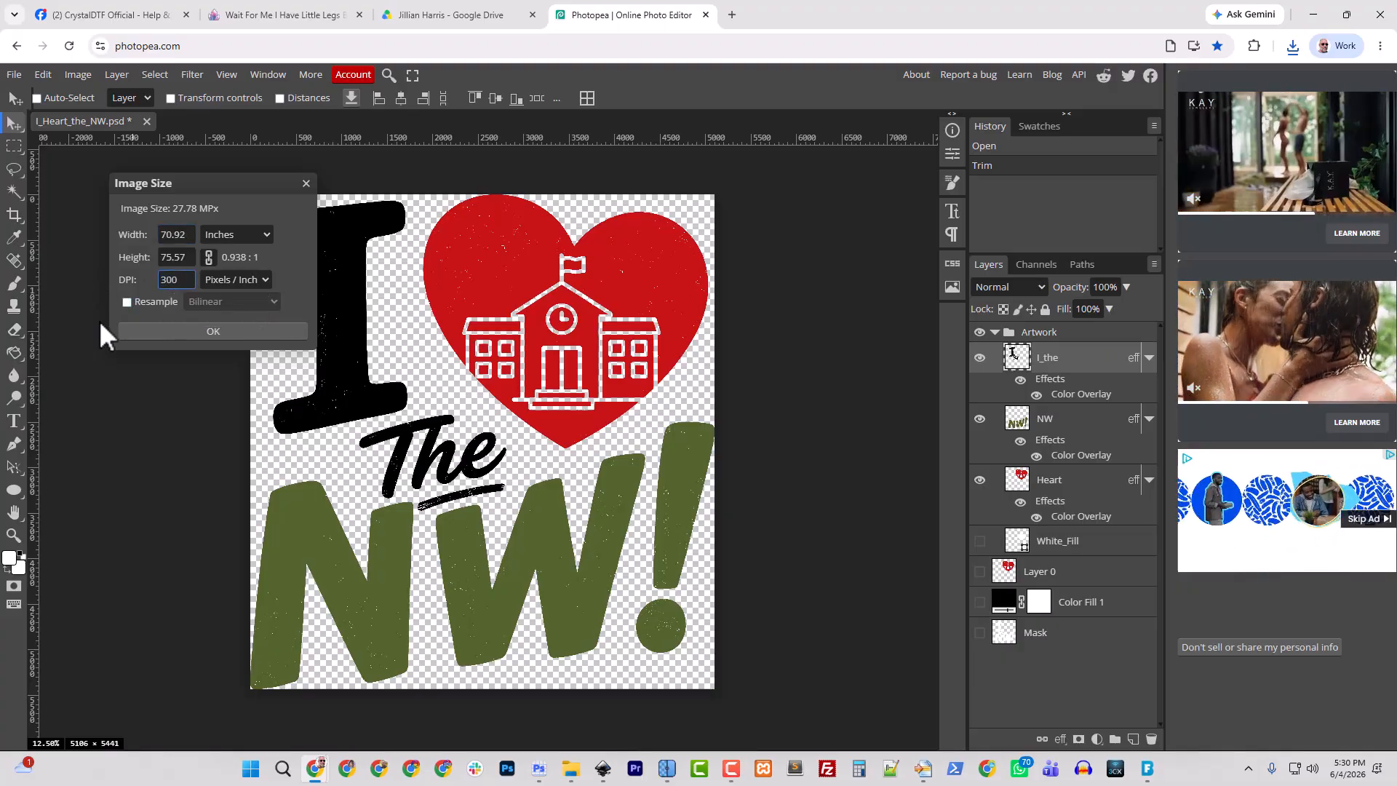
{"action": "left_click", "coordinate": [151, 301]}
{"action": "left_click", "coordinate": [139, 231]}
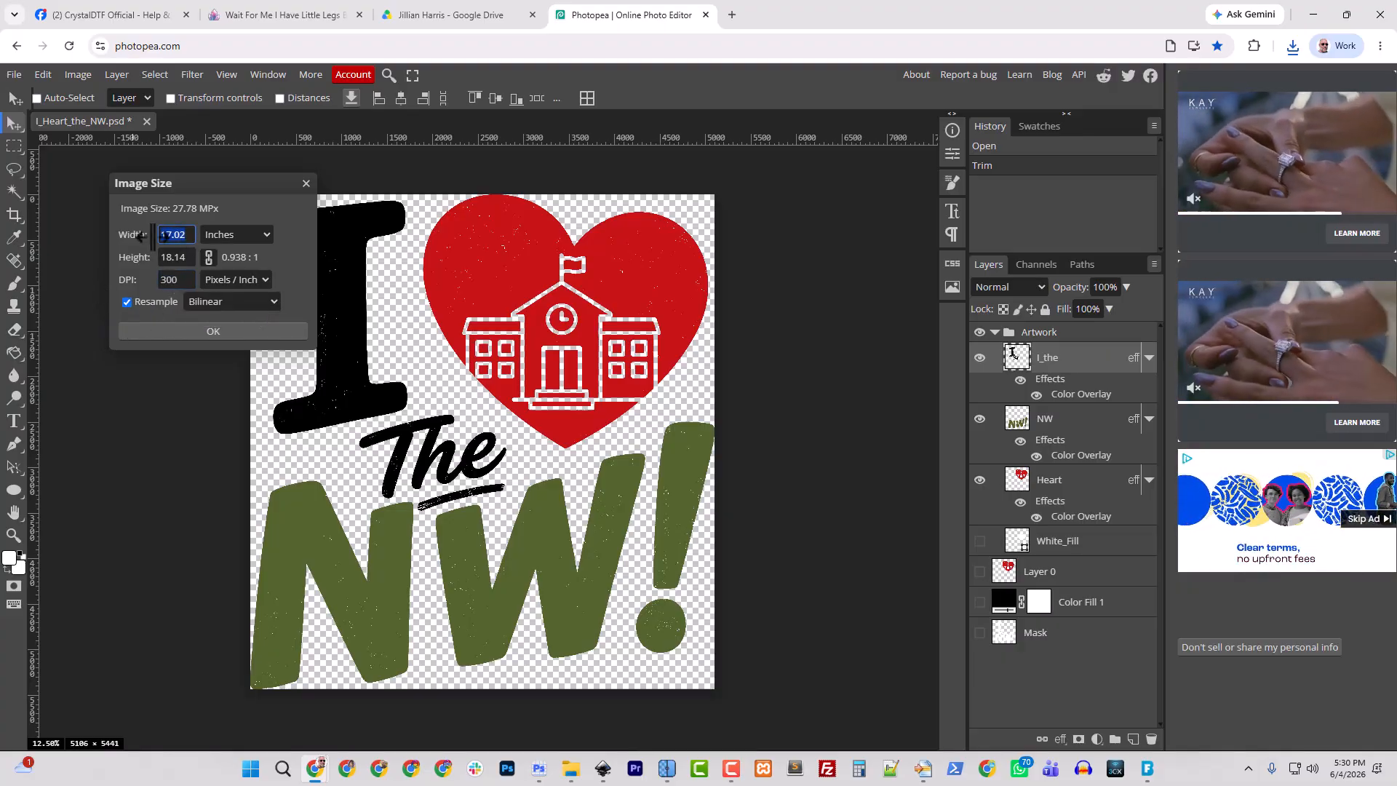
{"action": "type", "text": "15"}
{"action": "left_click", "coordinate": [189, 261]}
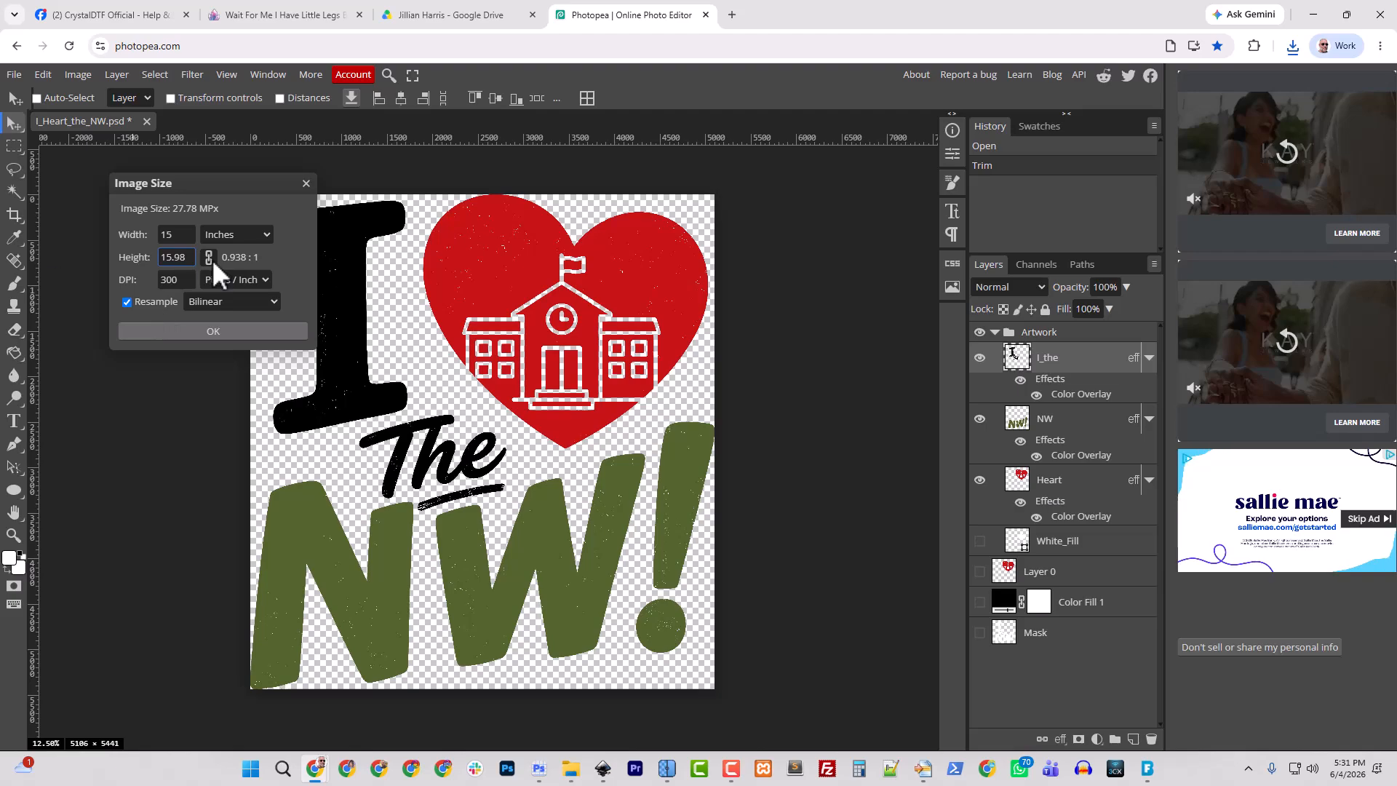
{"action": "key", "text": "Return"}
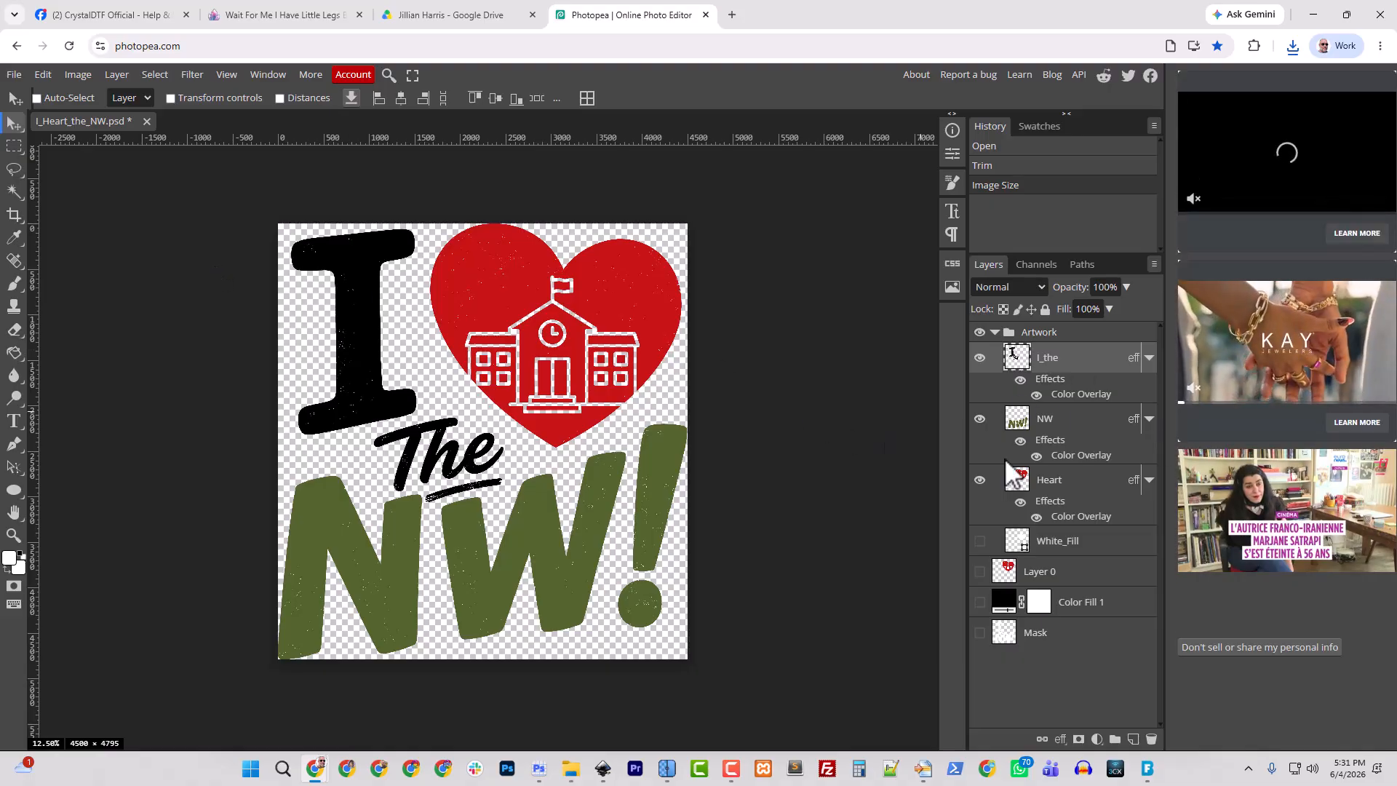
Delete the White_Fill, Layer 0, Color Fill 1 and Mask layers
{"action": "left_click", "coordinate": [1045, 551]}
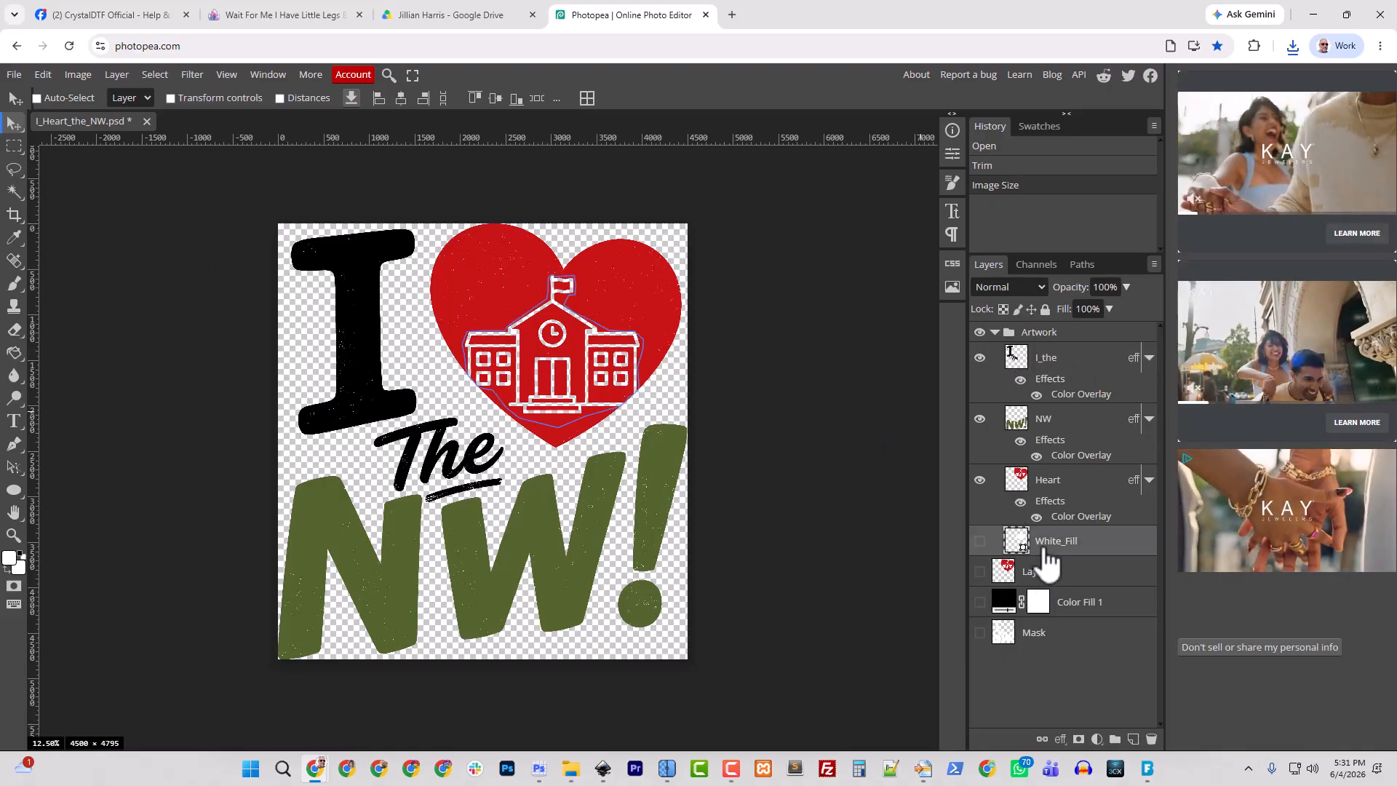
{"action": "left_click", "coordinate": [1054, 633], "text": "shift"}
{"action": "key", "text": "Delete"}
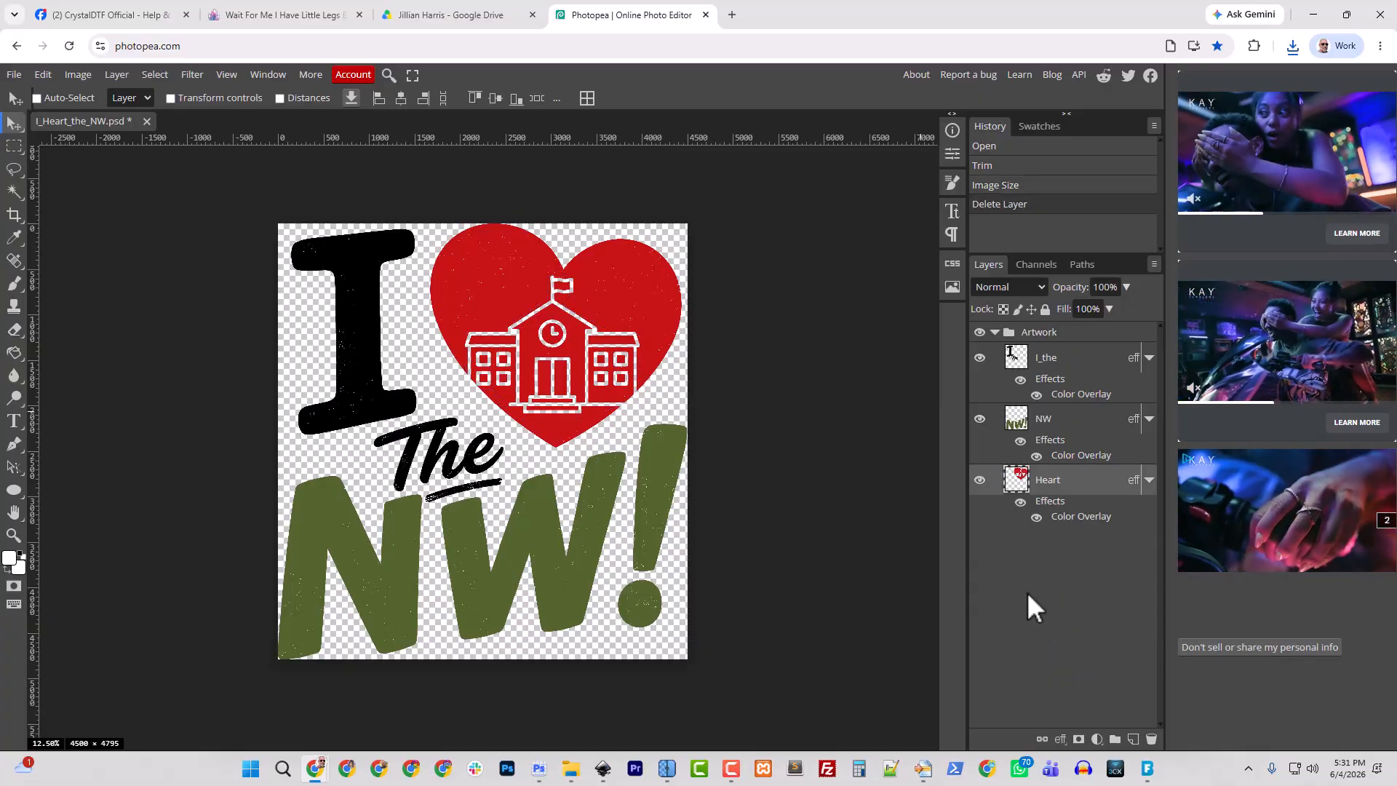
Merge the Artwork group into a single layer
{"action": "left_click", "coordinate": [1023, 333]}
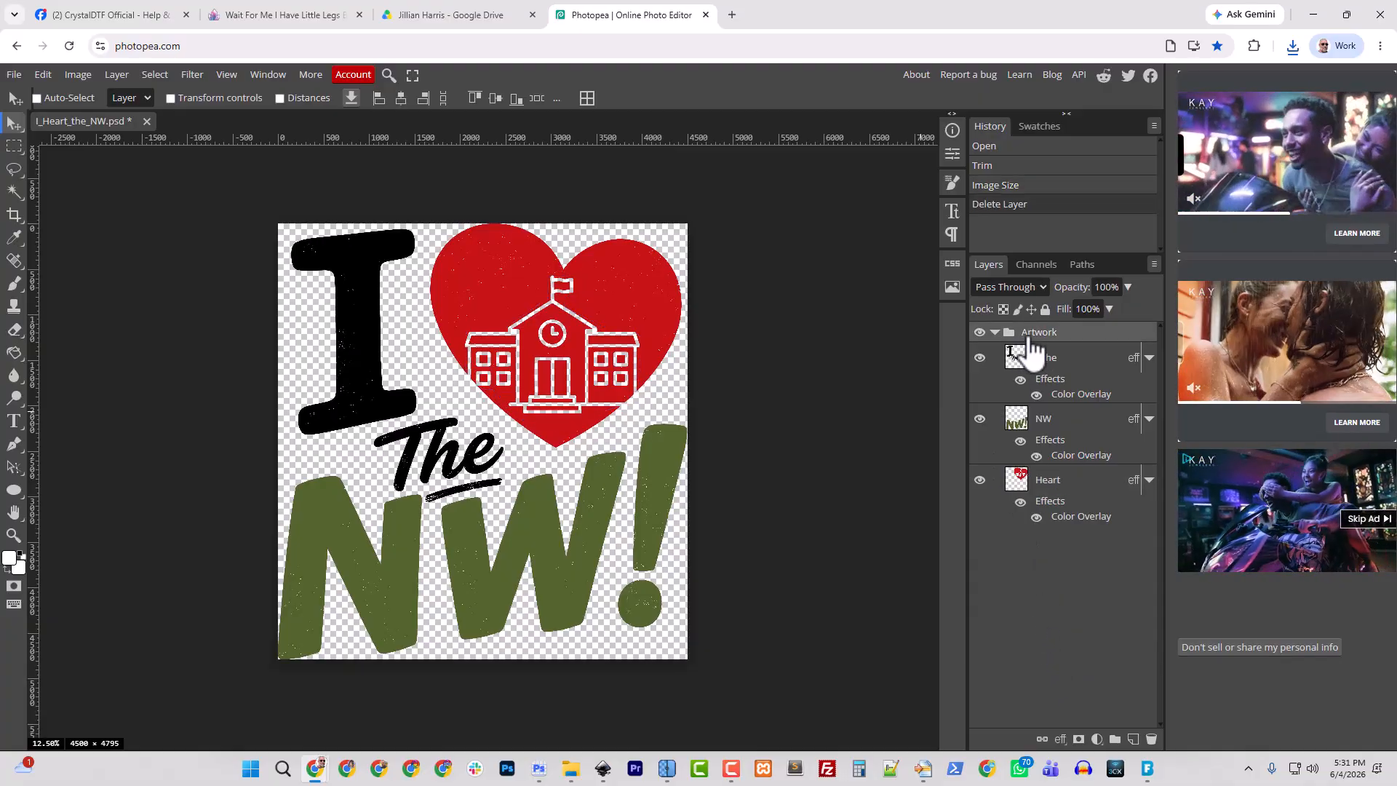
{"action": "right_click", "coordinate": [1018, 336]}
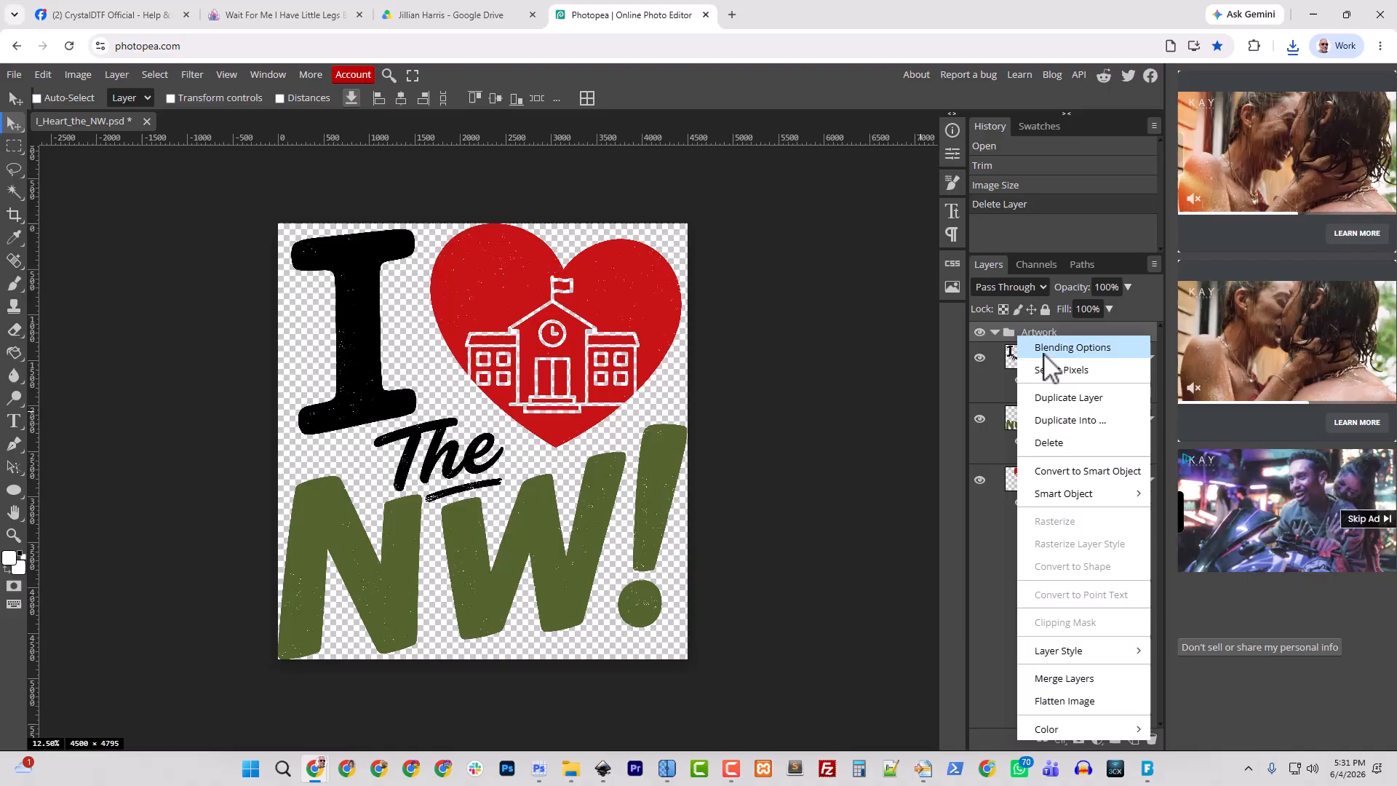
{"action": "left_click", "coordinate": [1082, 684]}
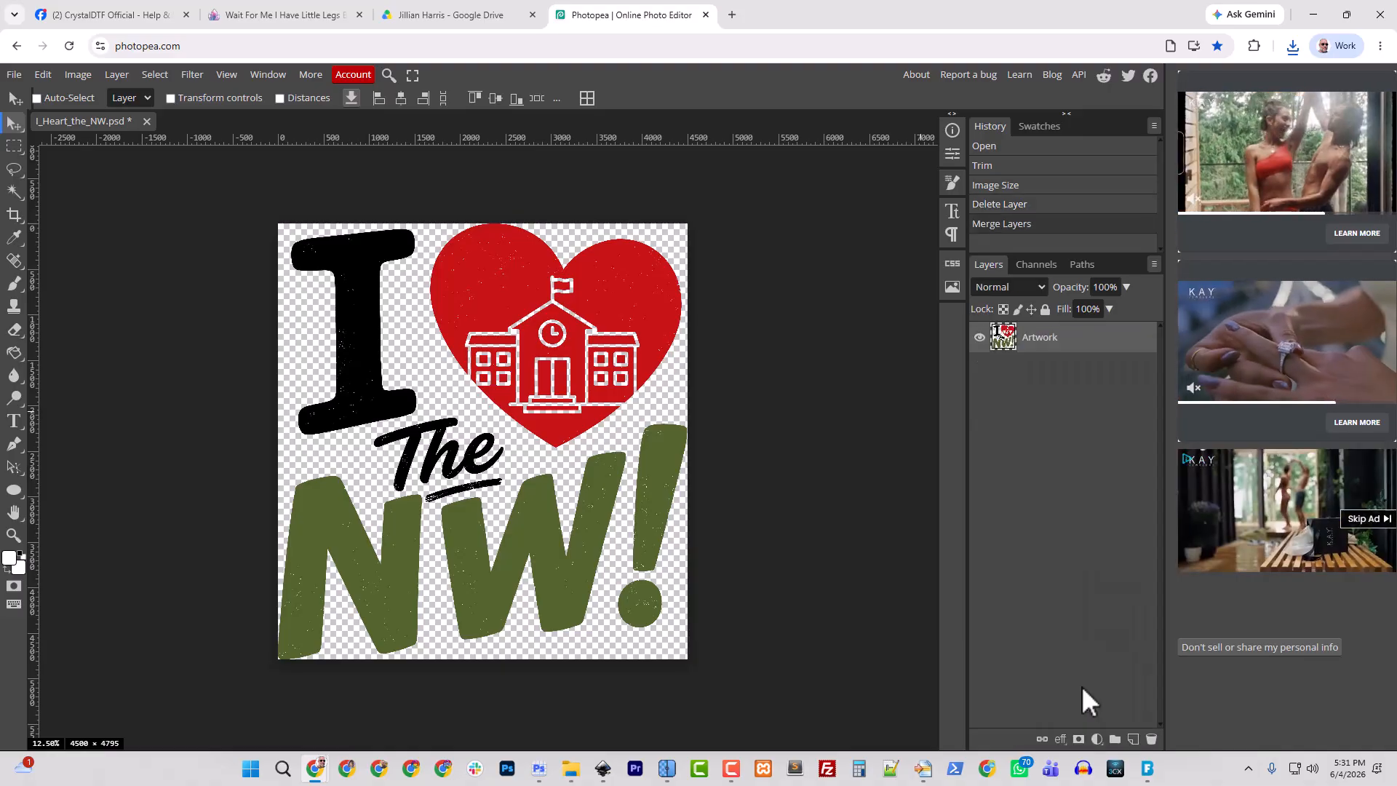
Add a raster mask to the Artwork layer from its transparency
{"action": "left_click", "coordinate": [116, 74]}
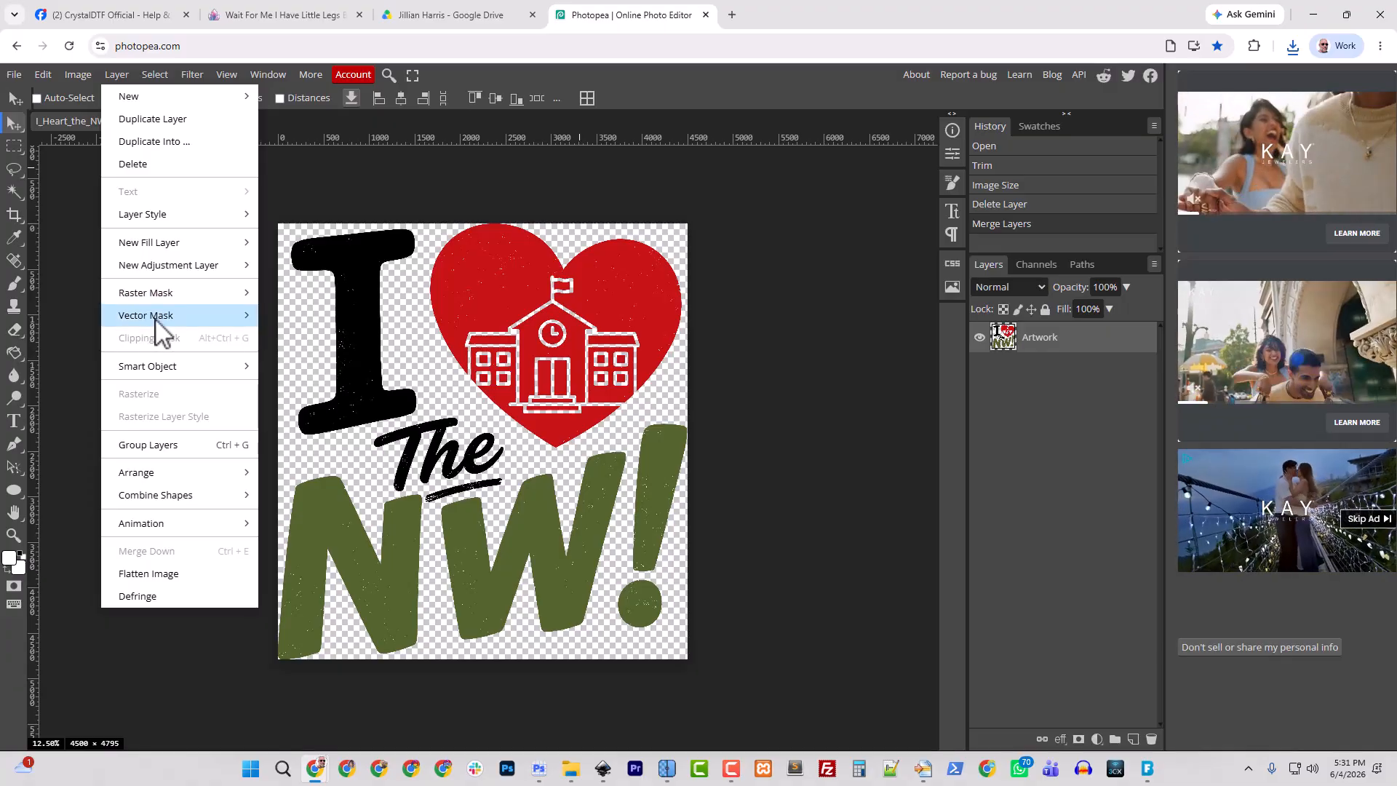
{"action": "mouse_move", "coordinate": [161, 314]}
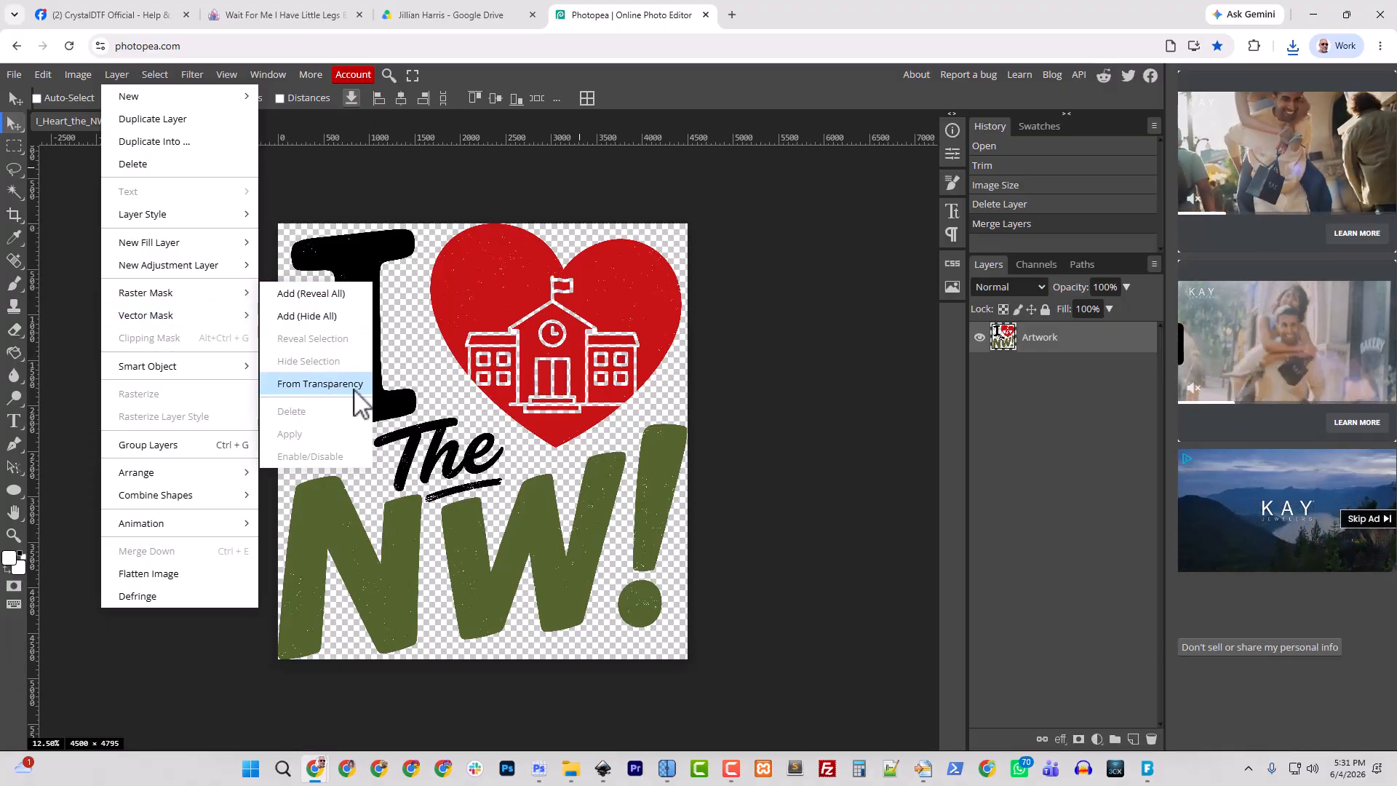
{"action": "left_click", "coordinate": [348, 386]}
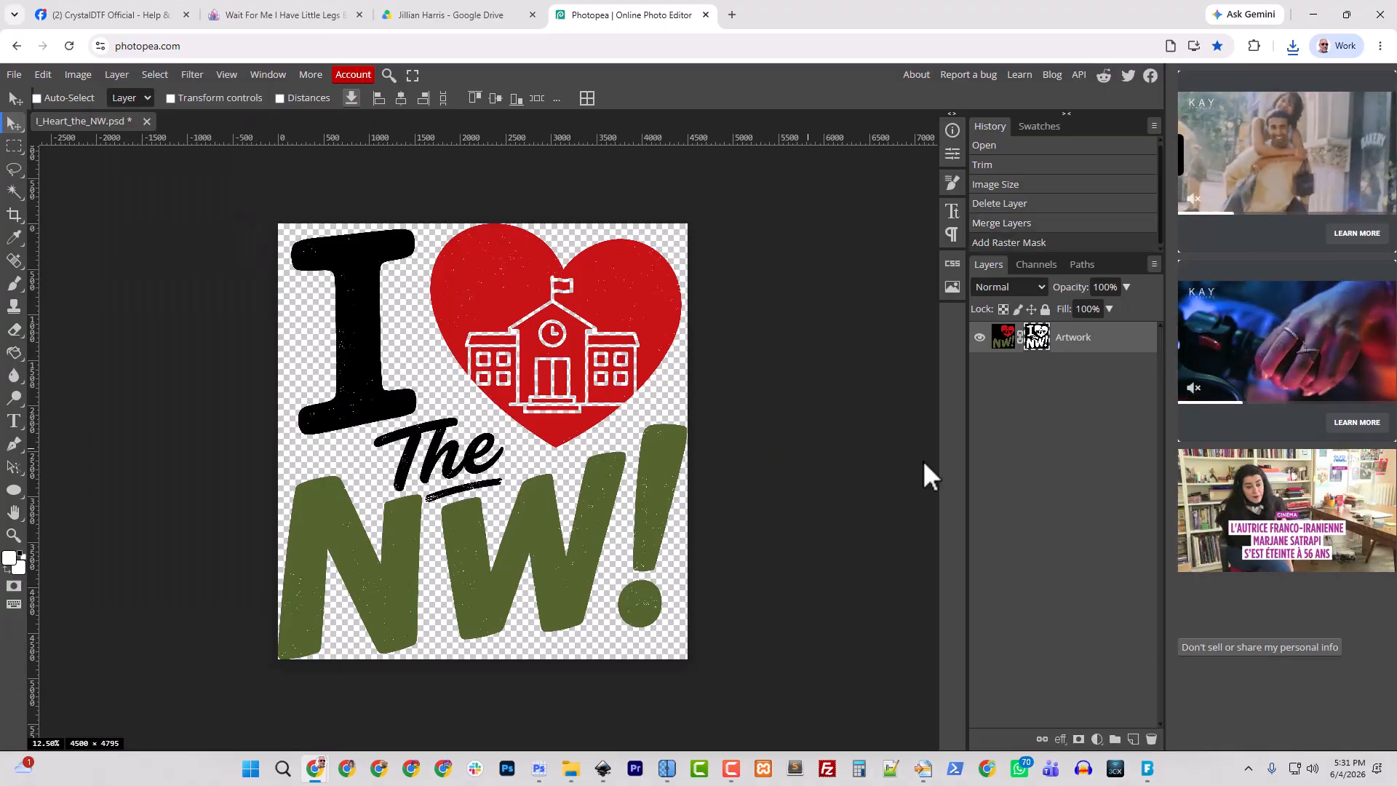
Show the Artwork layer's mask on the canvas and apply a Threshold of 128 to harden its edges
{"action": "left_click", "coordinate": [1036, 336], "text": "alt"}
{"action": "left_click", "coordinate": [77, 75]}
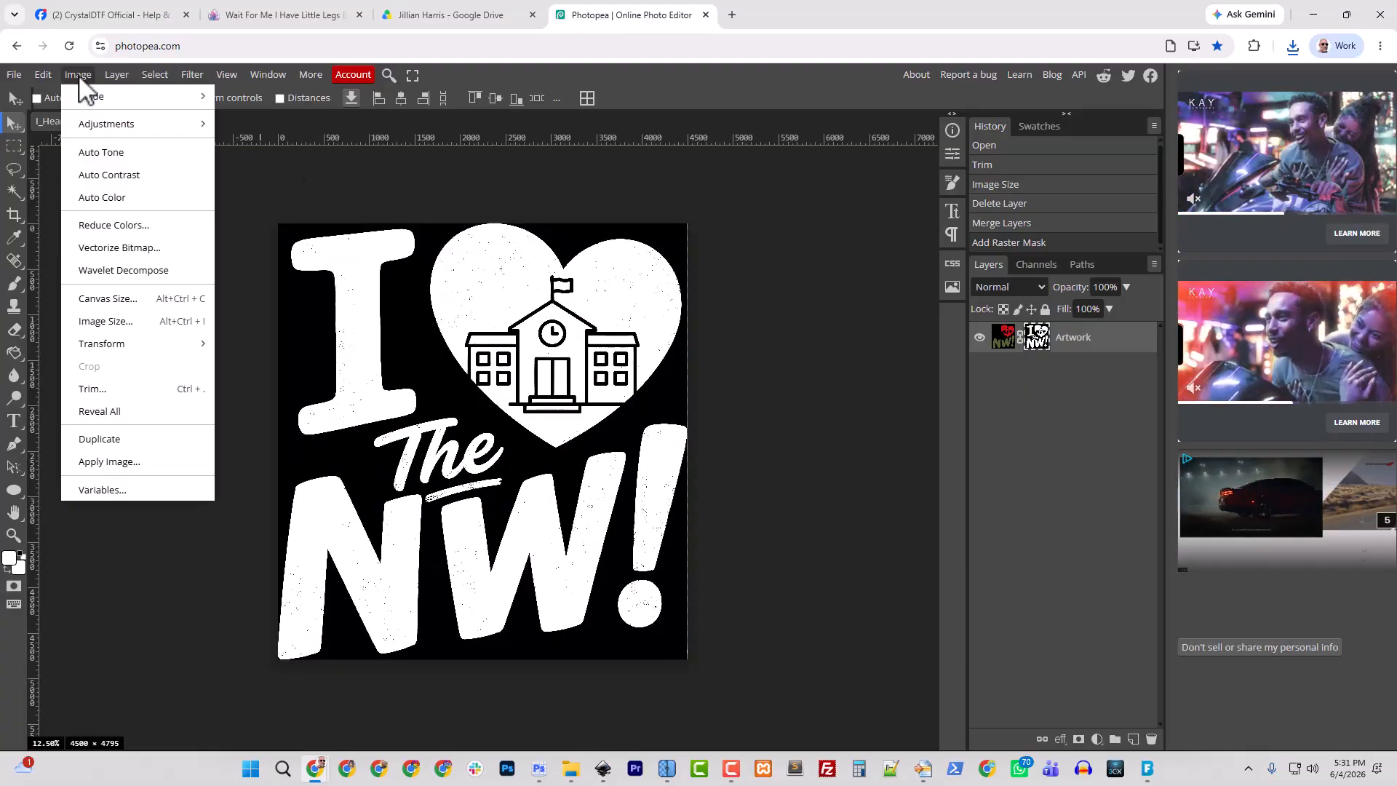
{"action": "mouse_move", "coordinate": [106, 125]}
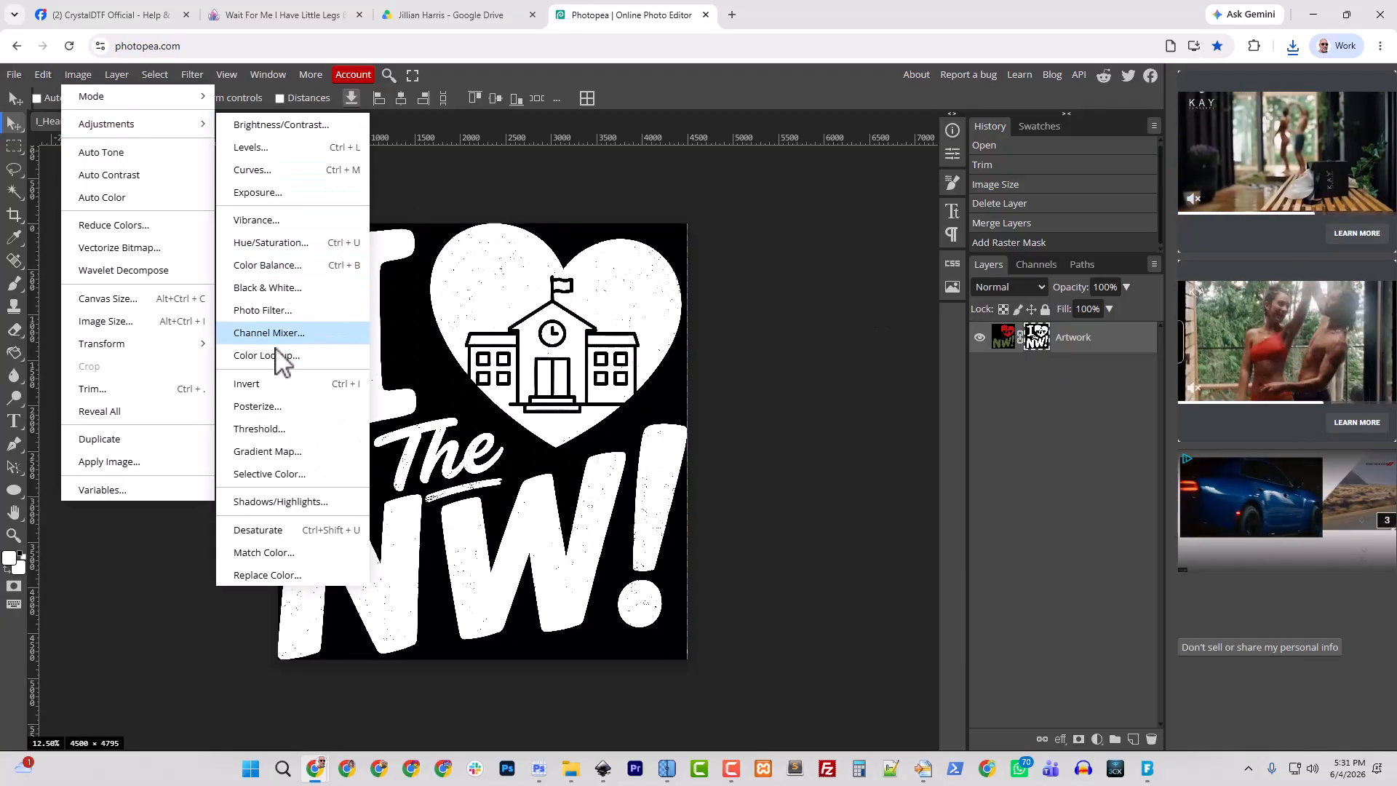
{"action": "left_click", "coordinate": [286, 433]}
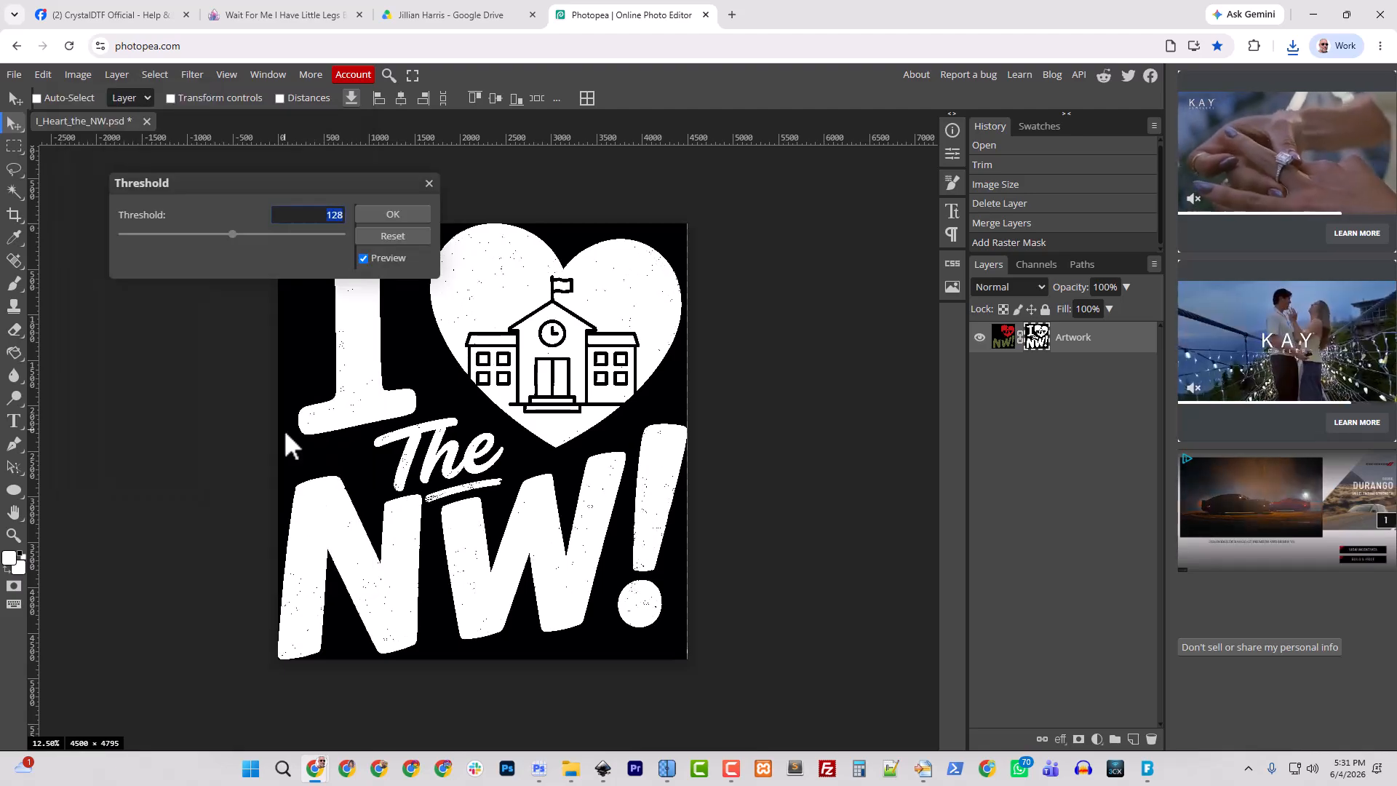
{"action": "left_click", "coordinate": [403, 217]}
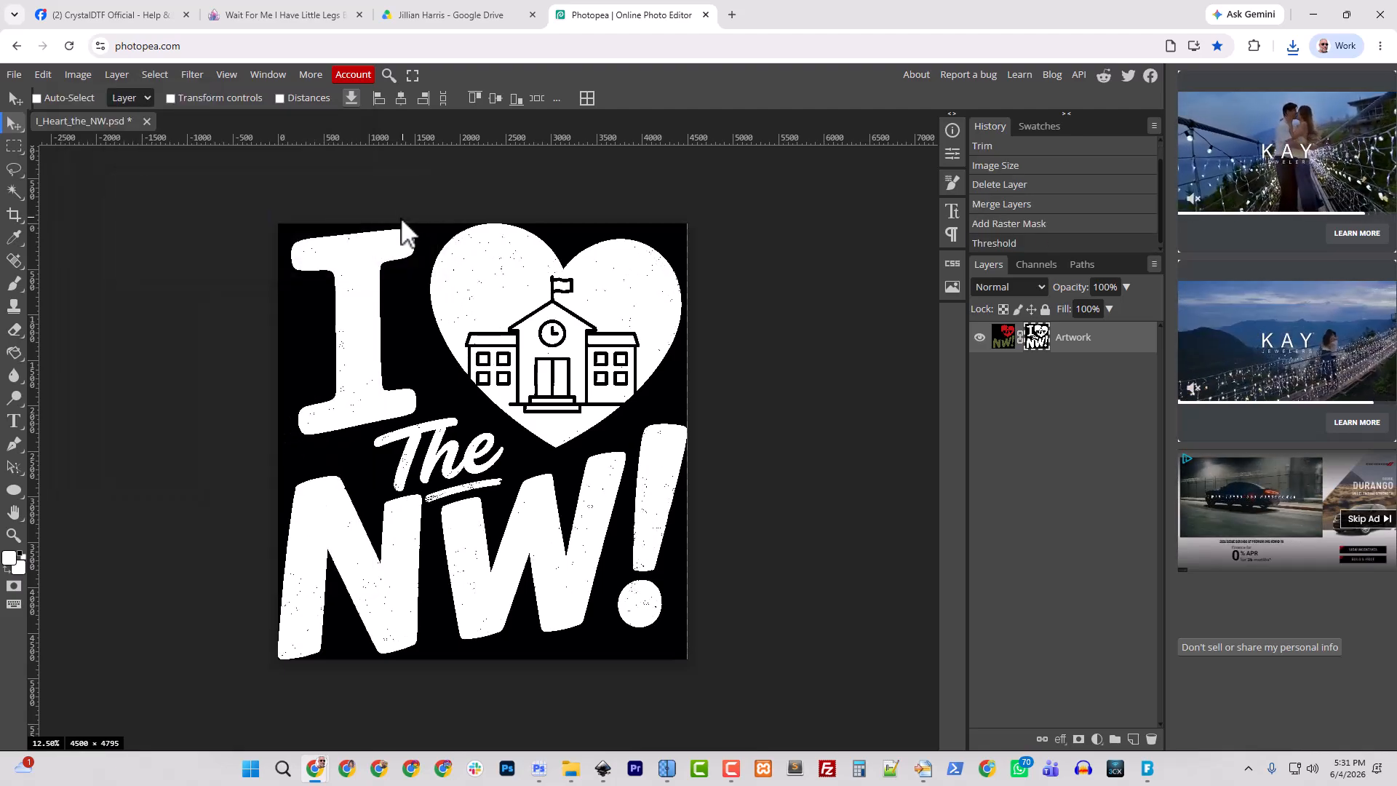
Export the artwork as a 4500 × 4795 px PNG named I_Heart_the_NW at 100% quality
{"action": "left_click", "coordinate": [19, 76]}
{"action": "mouse_move", "coordinate": [71, 291]}
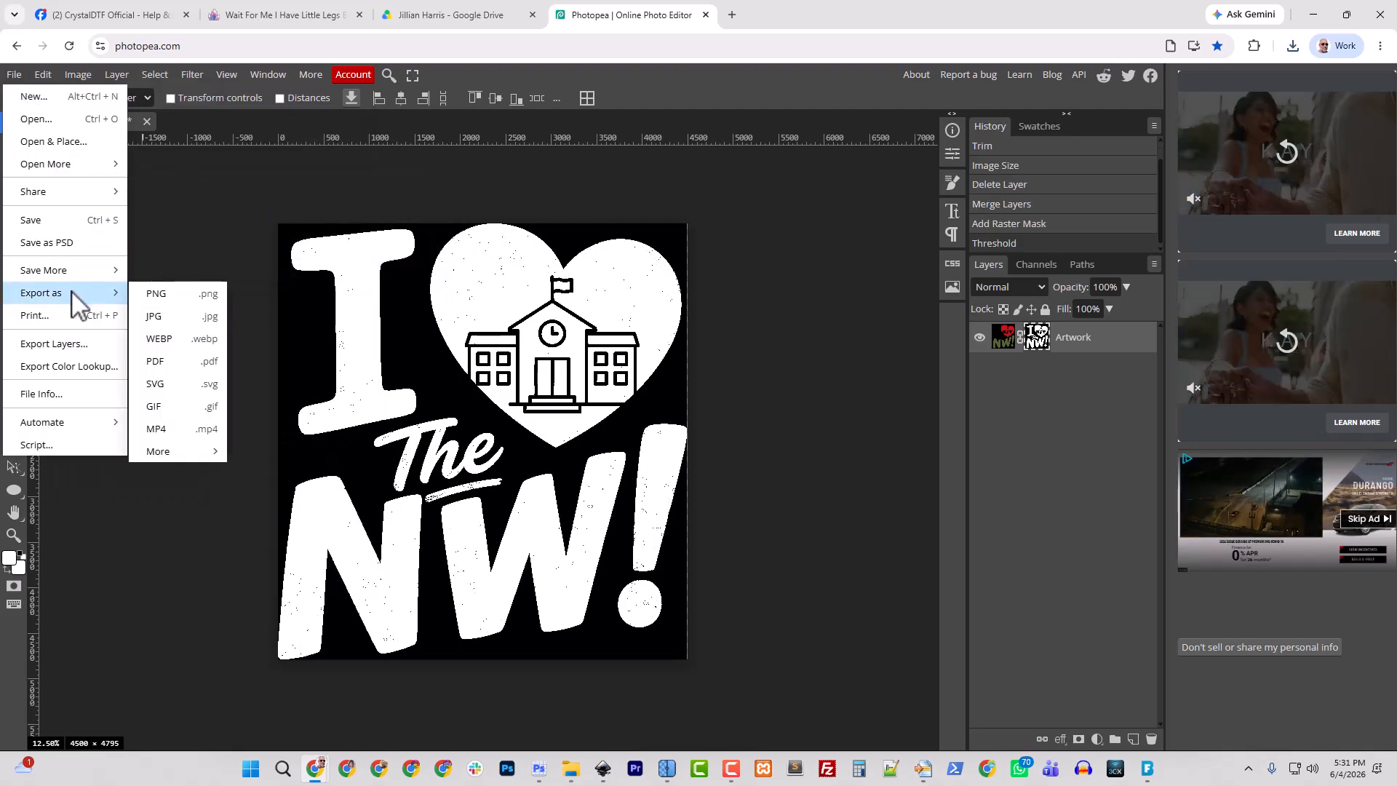
{"action": "left_click", "coordinate": [157, 294]}
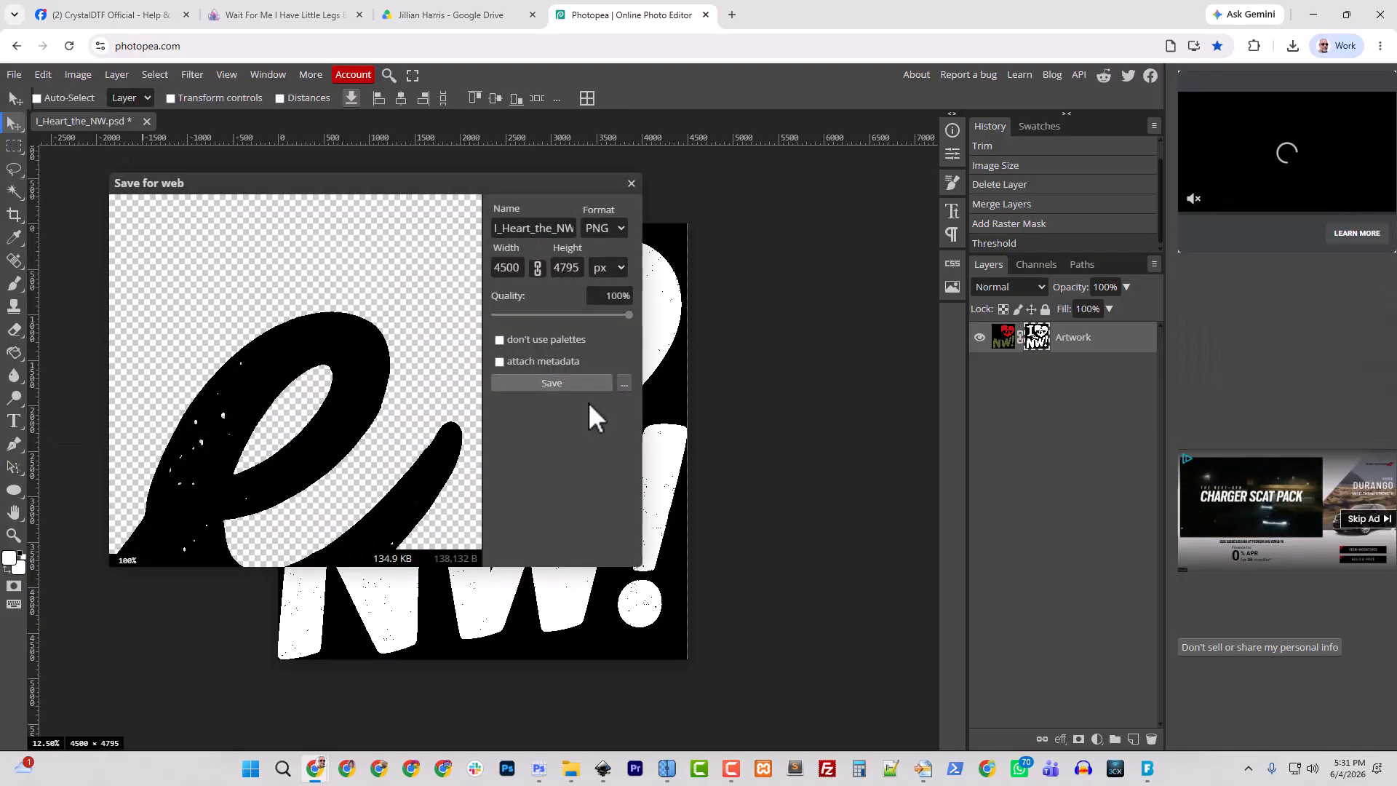
{"action": "left_click", "coordinate": [553, 383]}
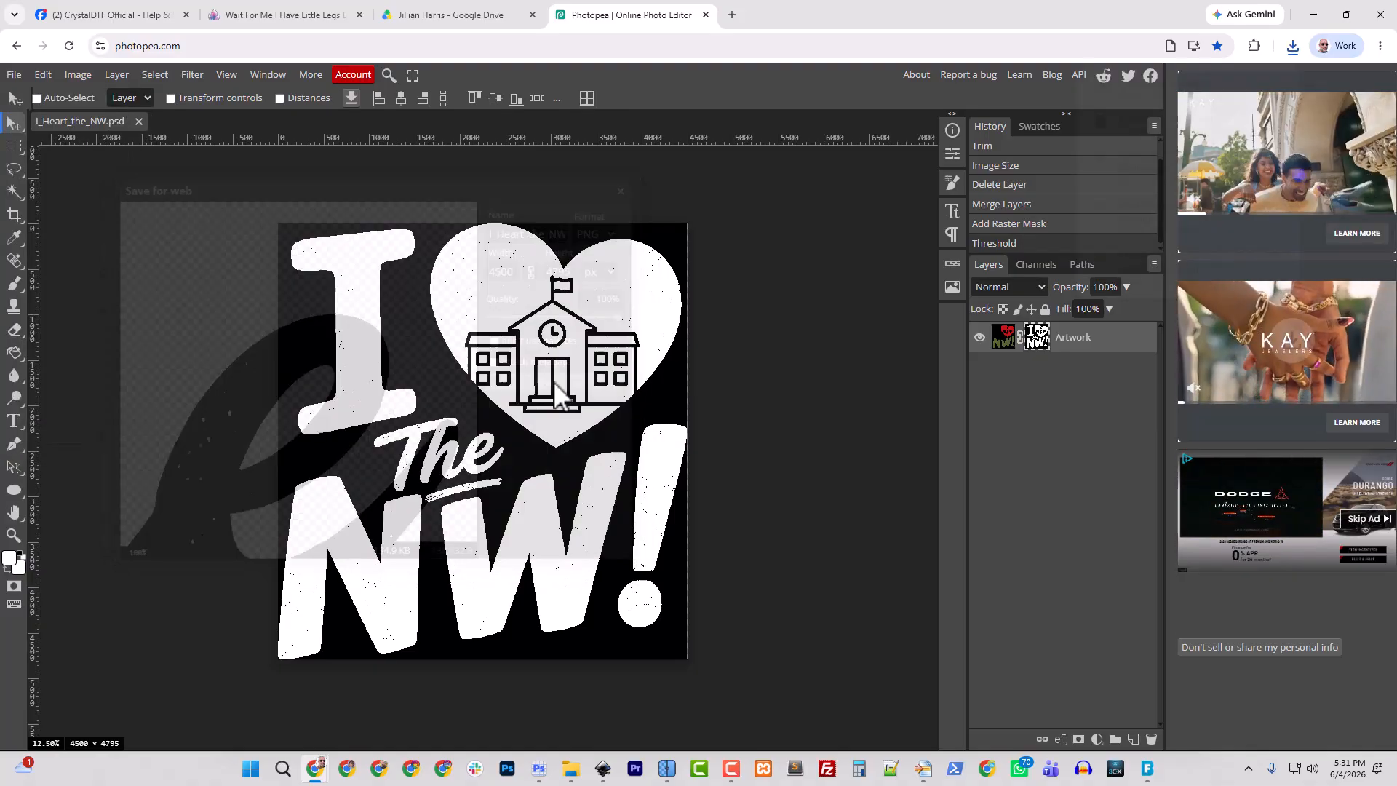
View the exported I_Heart_the_NW.png from the Downloads folder, examining the school drawing and heart up close
{"action": "left_click", "coordinate": [571, 768]}
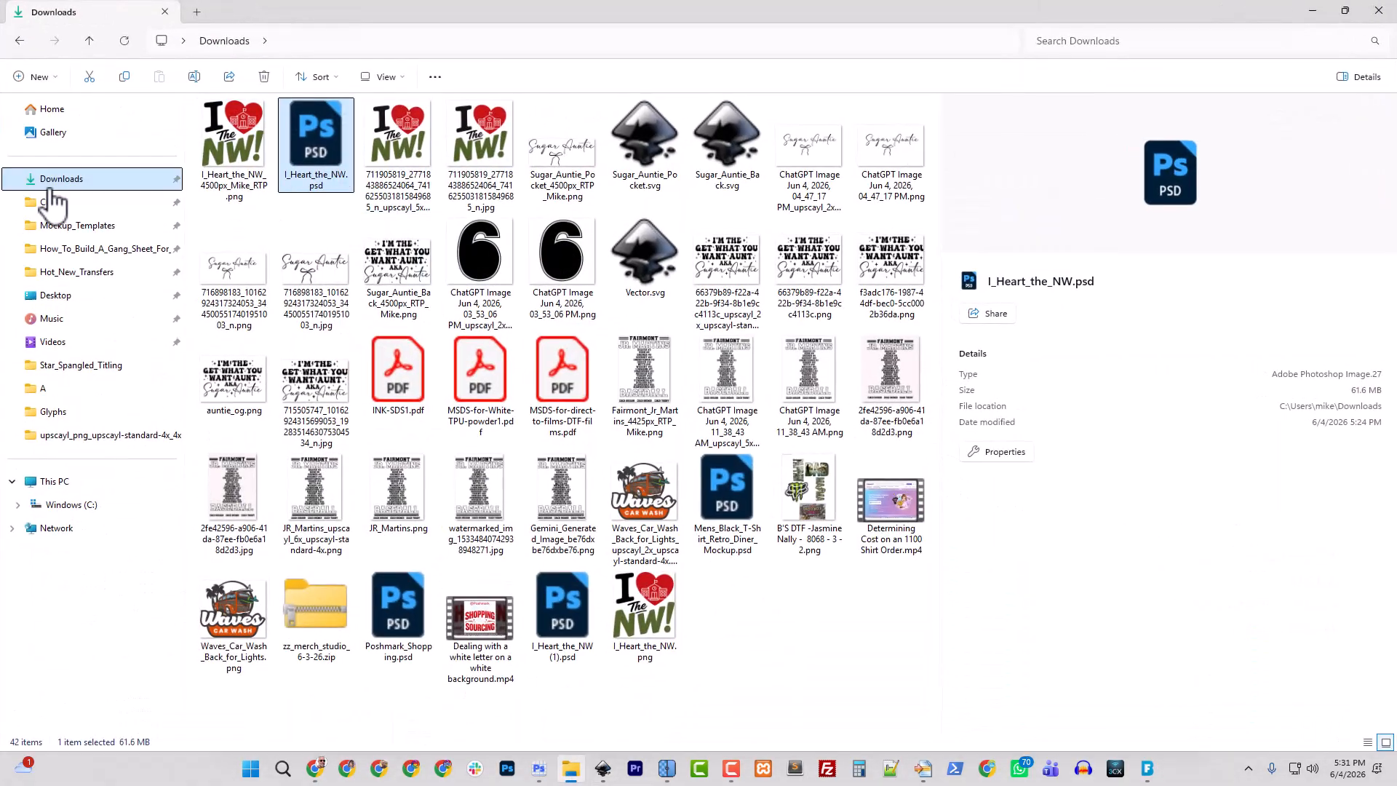
{"action": "left_click", "coordinate": [51, 188]}
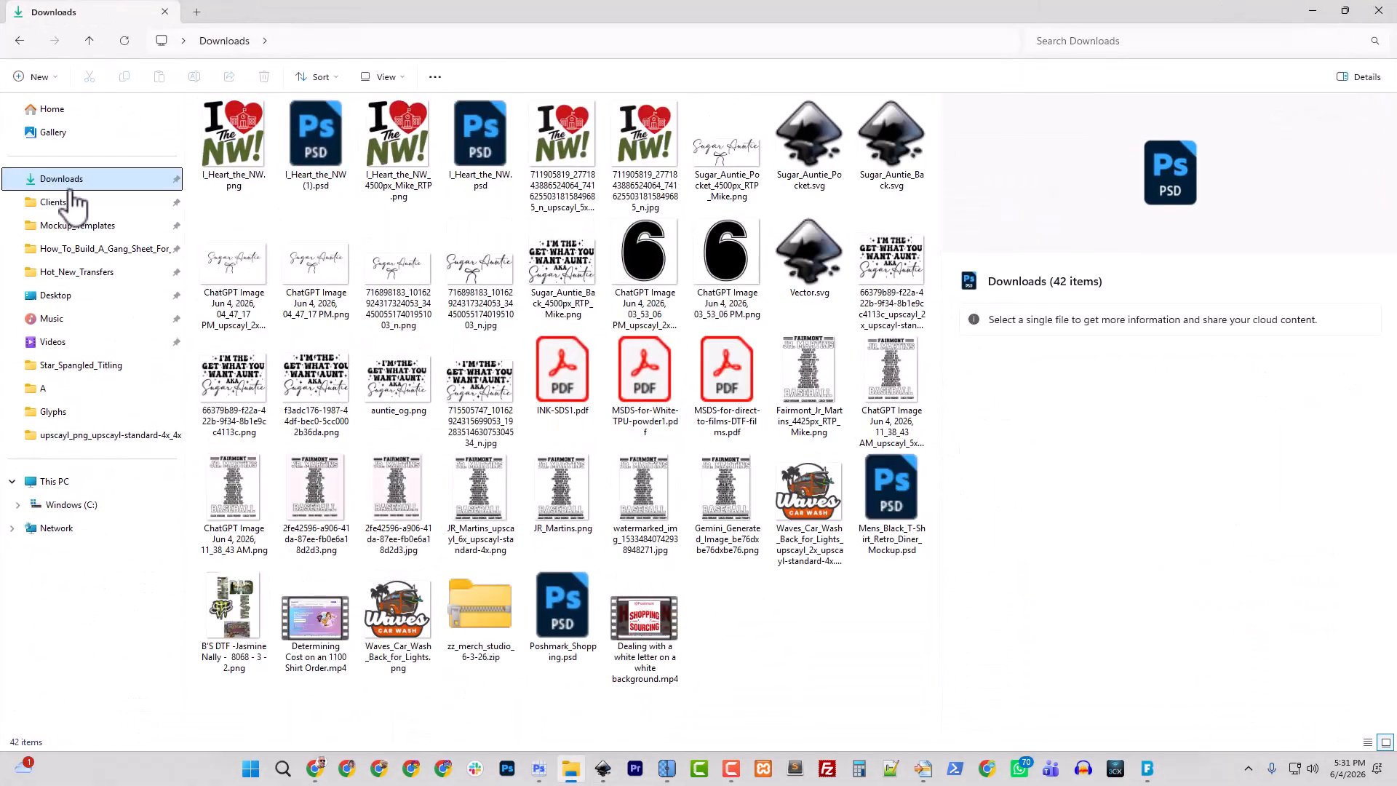
{"action": "double_click", "coordinate": [228, 161]}
{"action": "scroll", "coordinate": [698, 410], "scroll_direction": "up", "scroll_amount": 6}
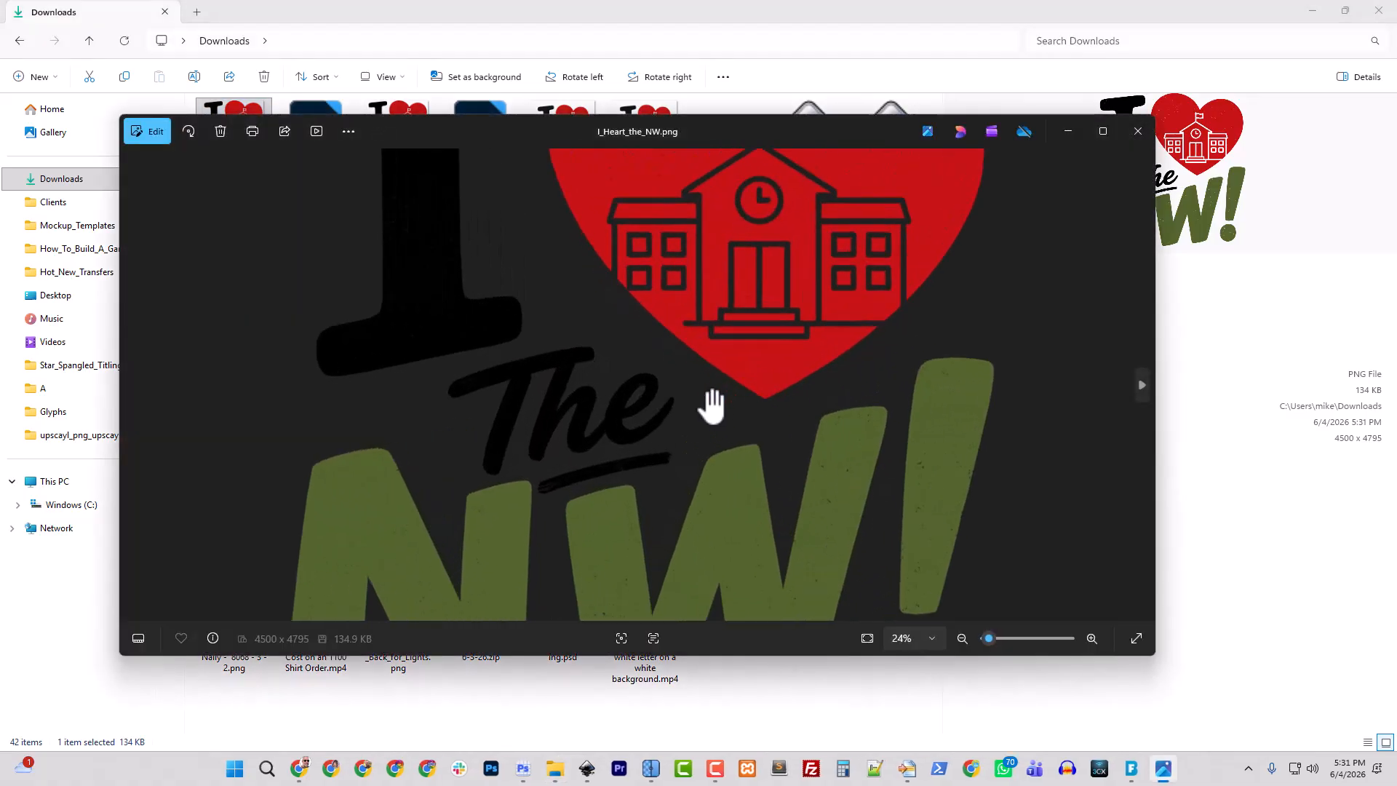
{"action": "left_click_drag", "start_coordinate": [805, 249], "coordinate": [521, 601]}
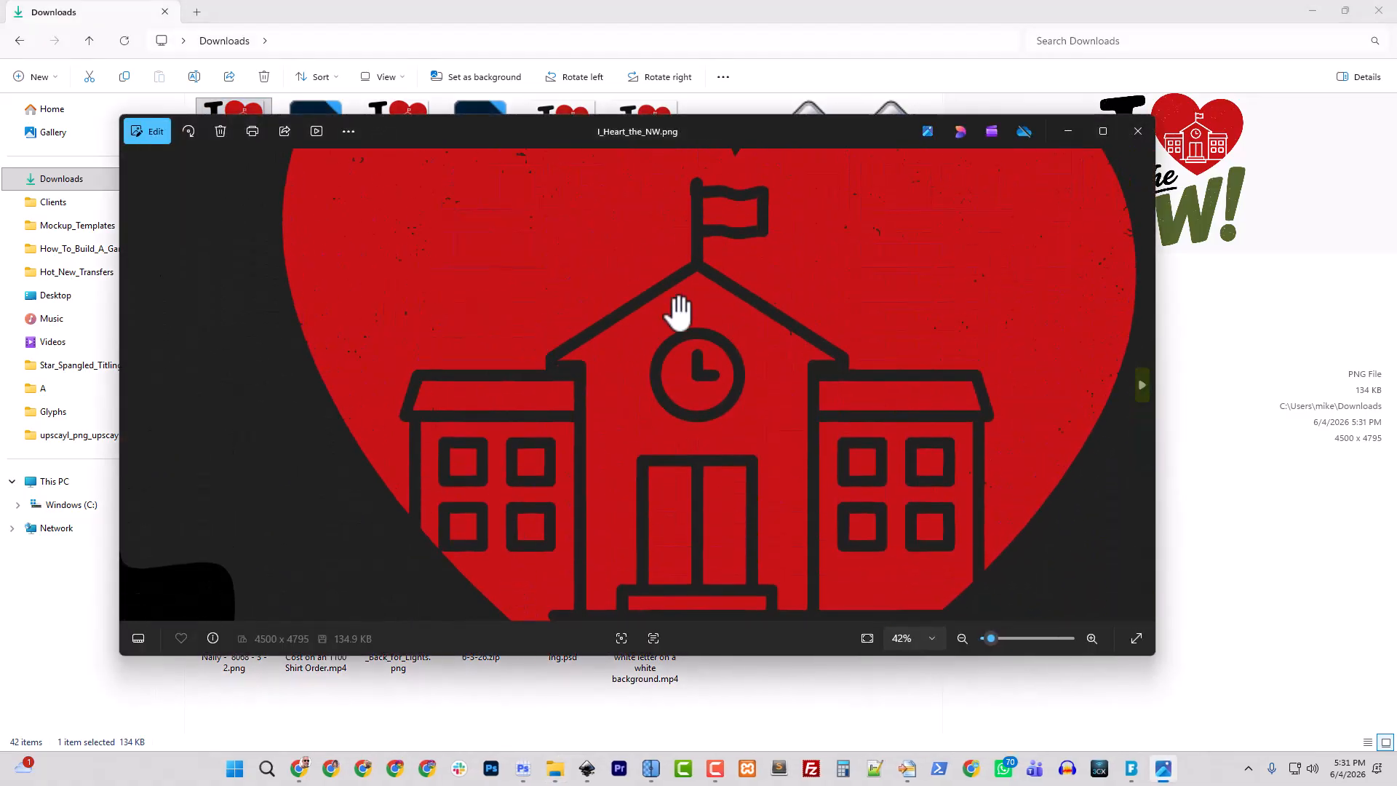
{"action": "left_click", "coordinate": [1138, 131]}
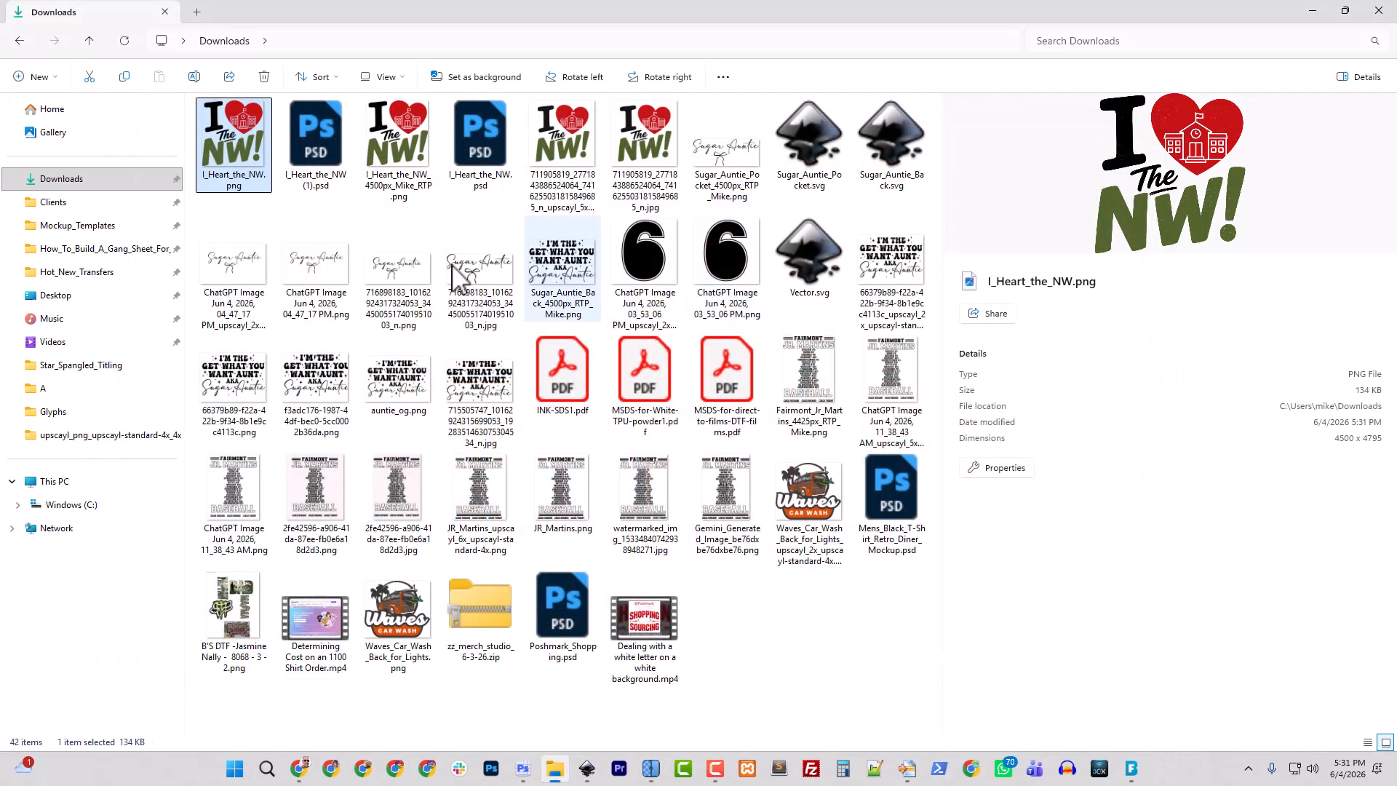
Compare the earlier 4500px I Heart the NW PNG with the new I_Heart_the_NW.png by viewing each
{"action": "double_click", "coordinate": [394, 166]}
{"action": "scroll", "coordinate": [764, 399], "scroll_direction": "up", "scroll_amount": 3}
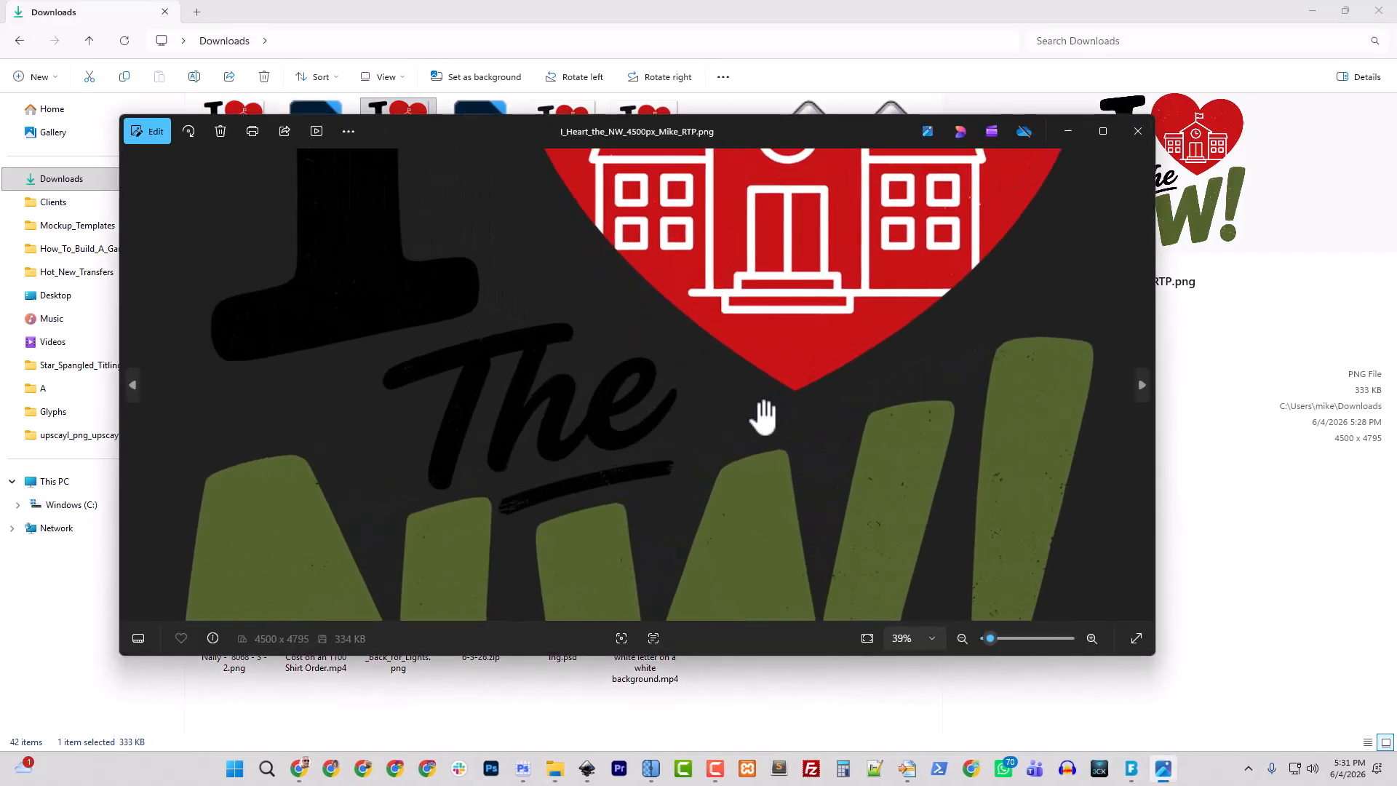
{"action": "left_click", "coordinate": [1138, 131]}
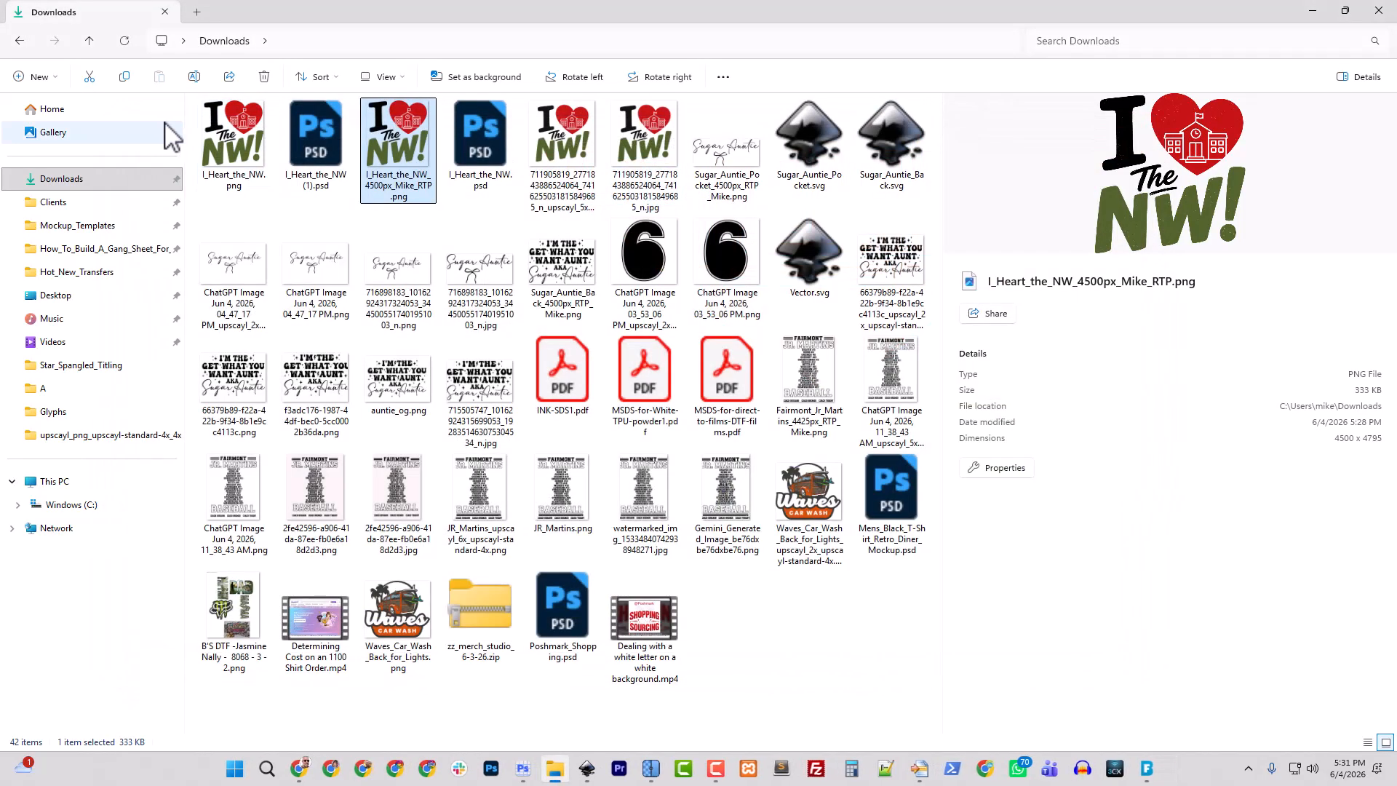
{"action": "left_click", "coordinate": [246, 145]}
{"action": "double_click", "coordinate": [246, 146]}
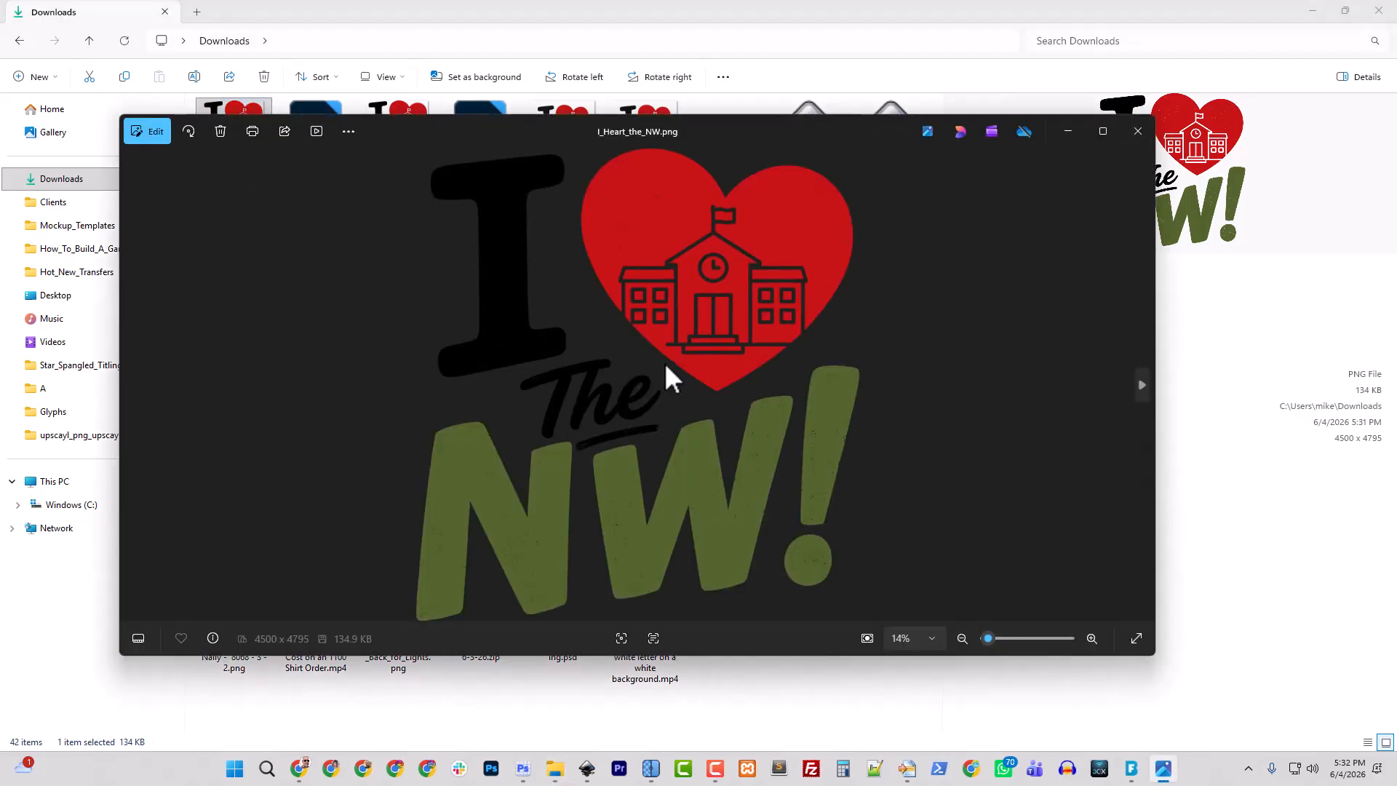